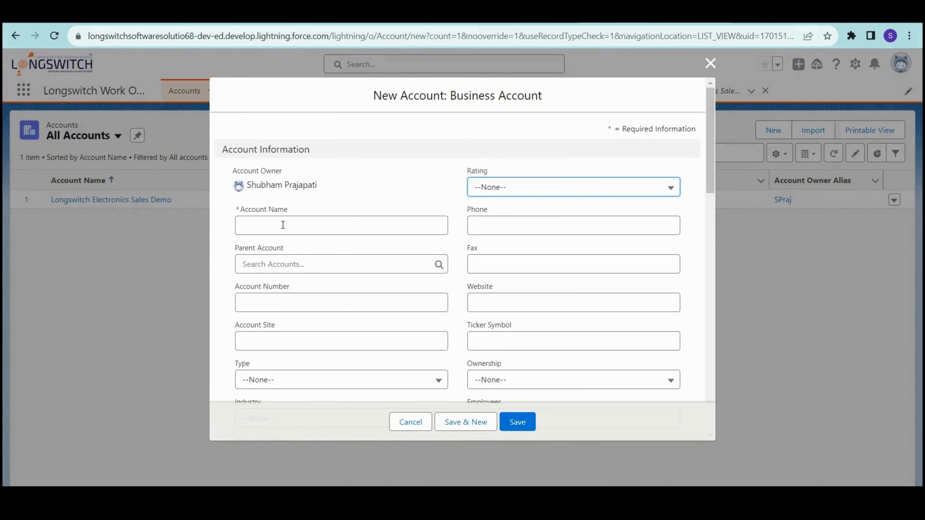
- Enter 'Test Customer for demo' as the Account Name in the New Account form
left_click(279, 228)
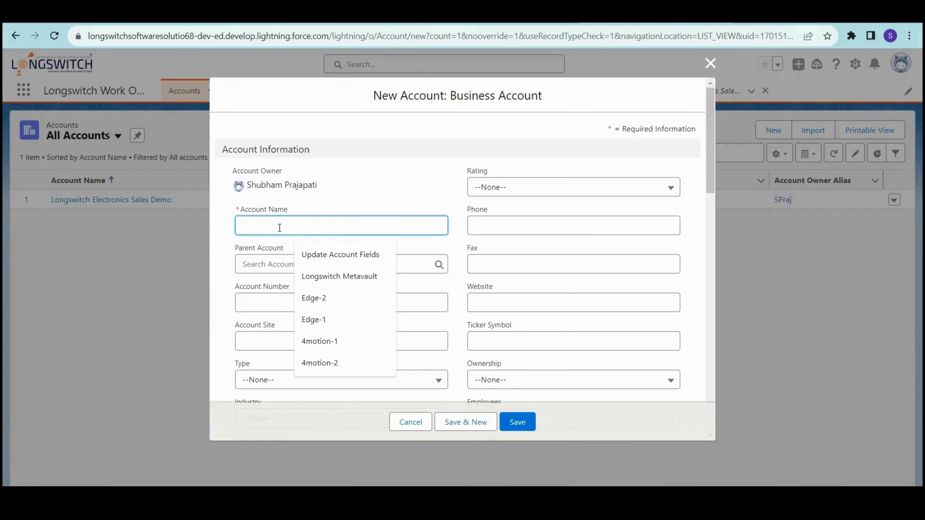
type("te")
key("BackSpace")
key("BackSpace")
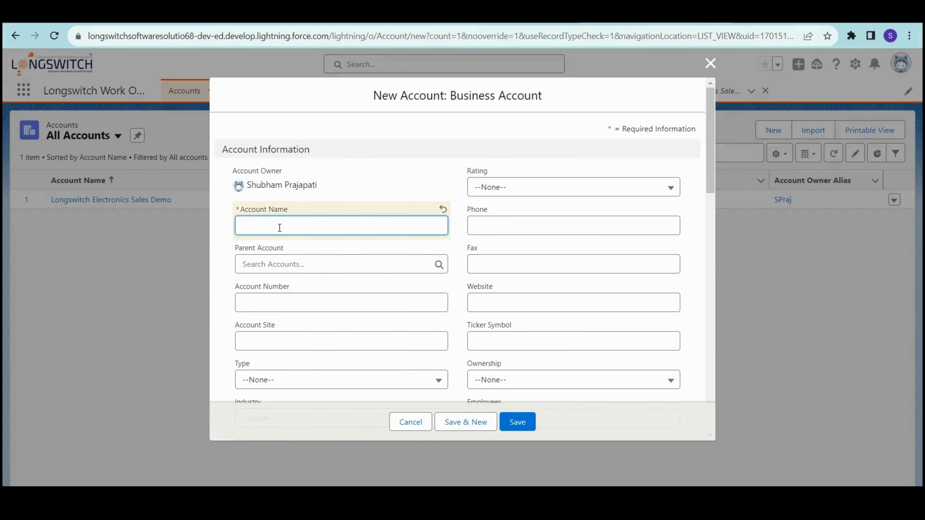
type("Test Customer for demo")
left_click(415, 189)
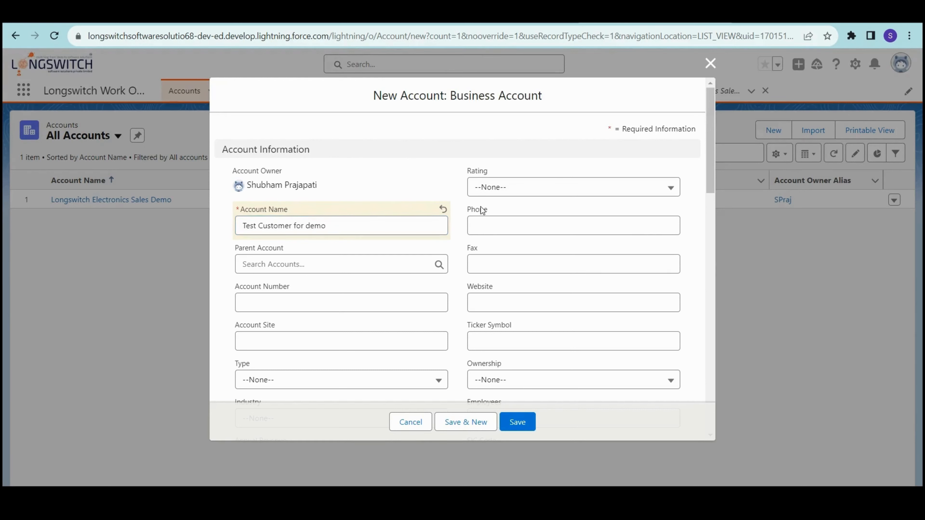
left_click(496, 192)
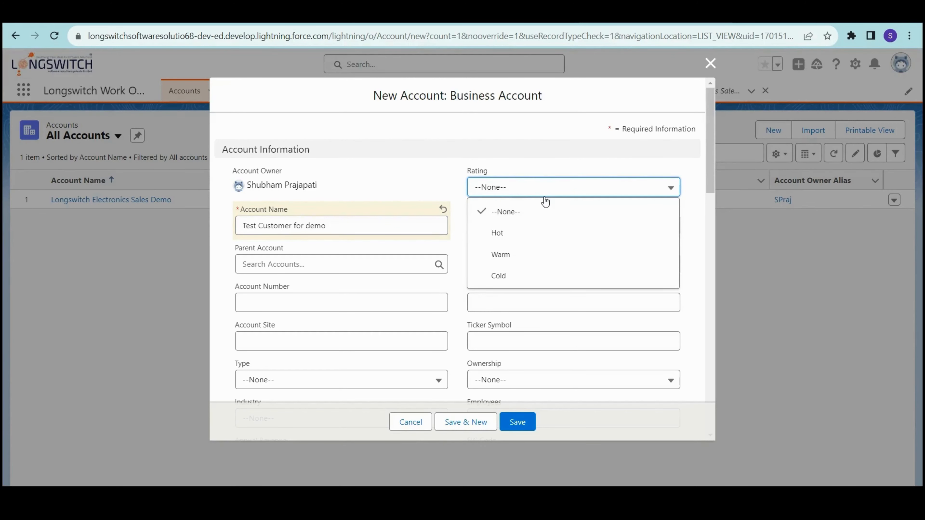
left_click(522, 256)
scroll(485, 233, "down", 2)
left_click(504, 167)
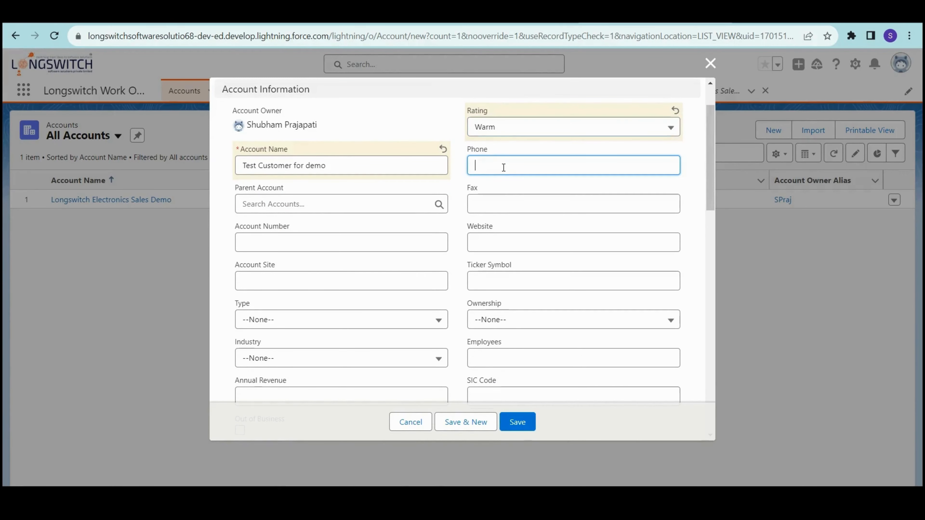
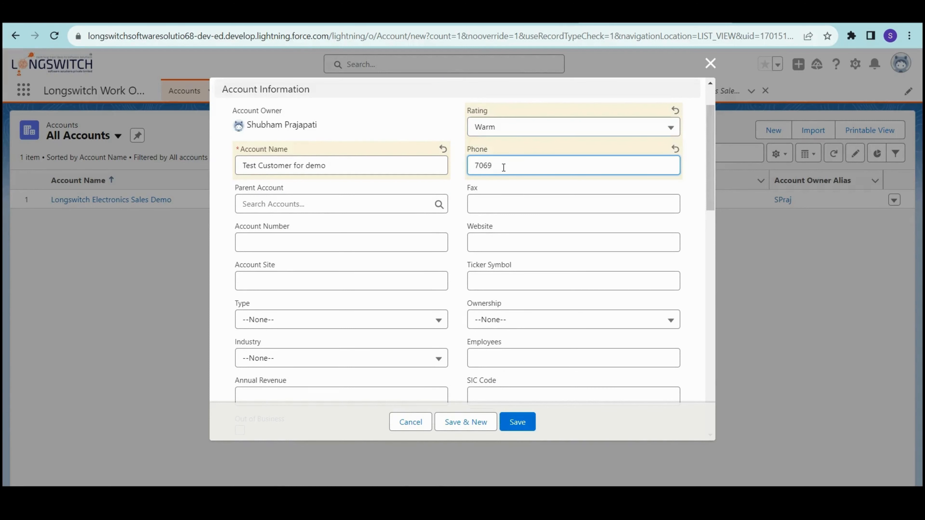
left_click(498, 245)
type("ww")
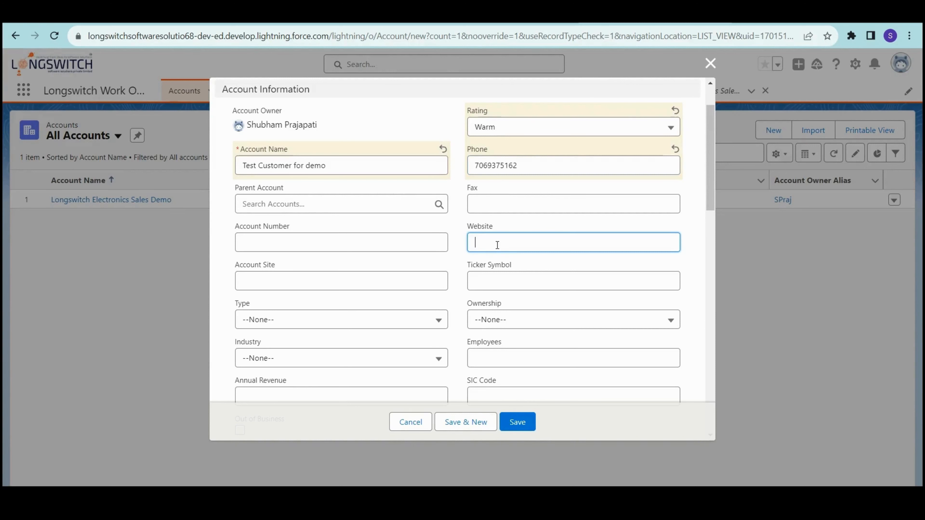
type("w.l")
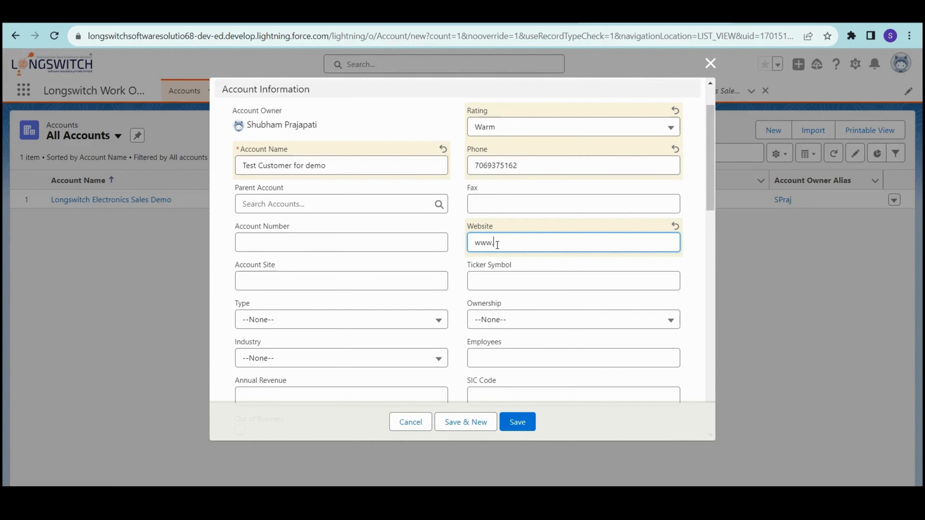
type("ongswit")
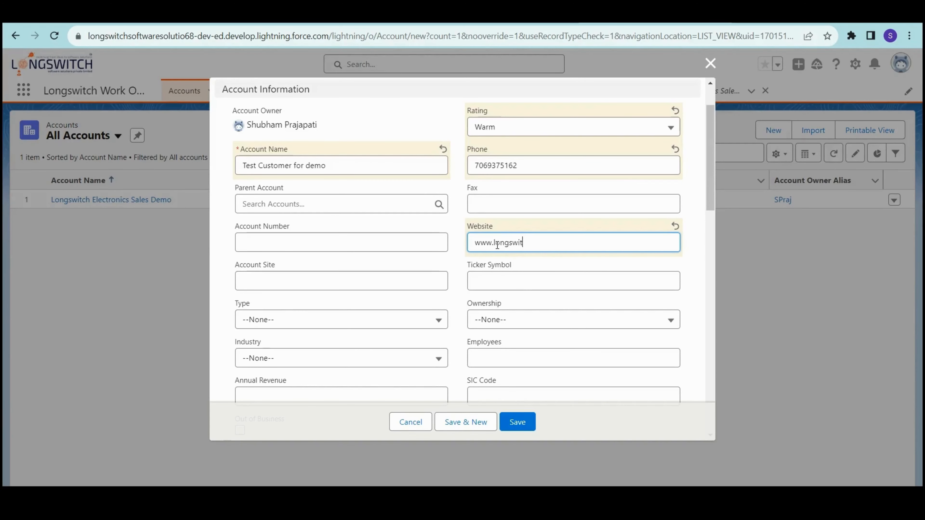
type("ch")
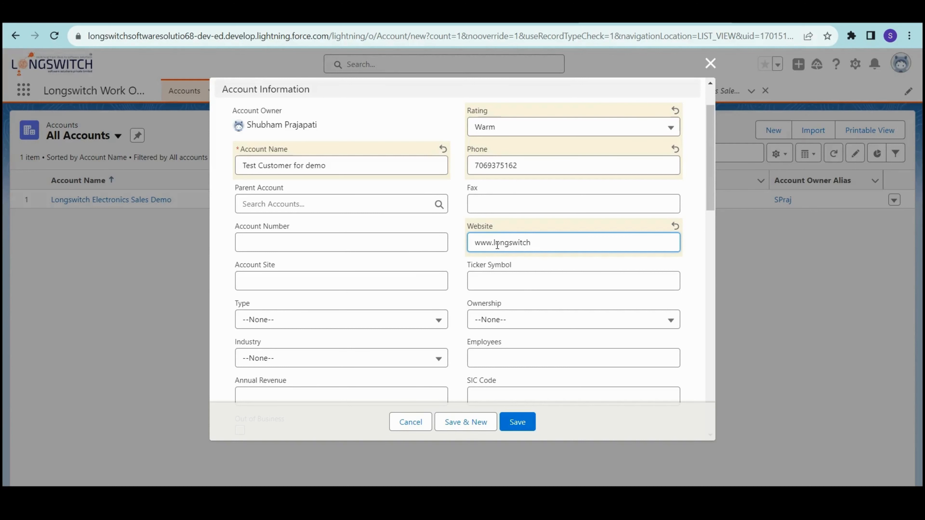
type(".com")
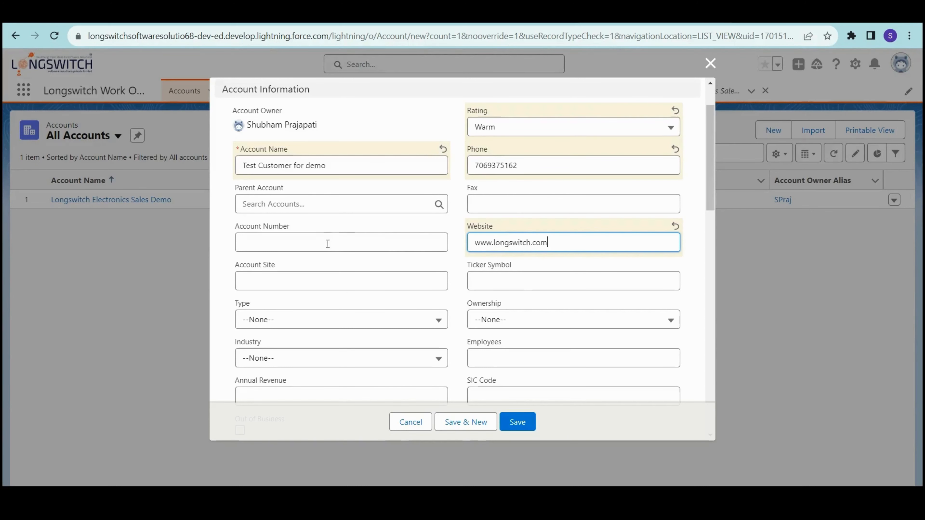
scroll(318, 275, "down", 2)
- Enter the account number for the new account
left_click(285, 187)
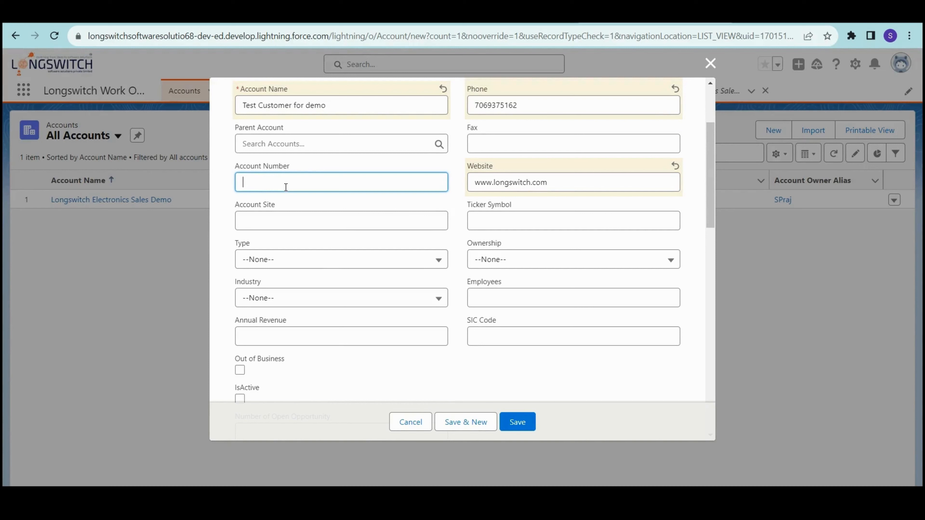
type("LS")
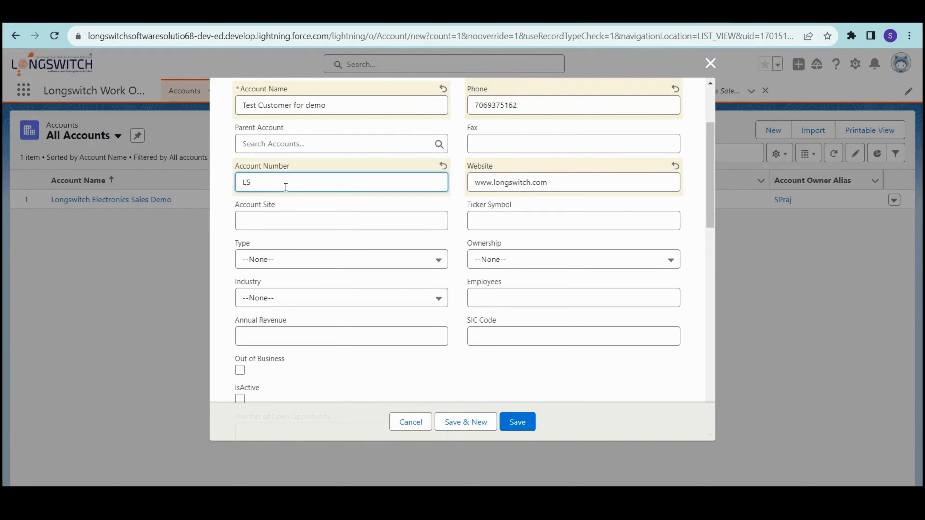
type("-000001")
left_click(412, 241)
scroll(433, 256, "down", 2)
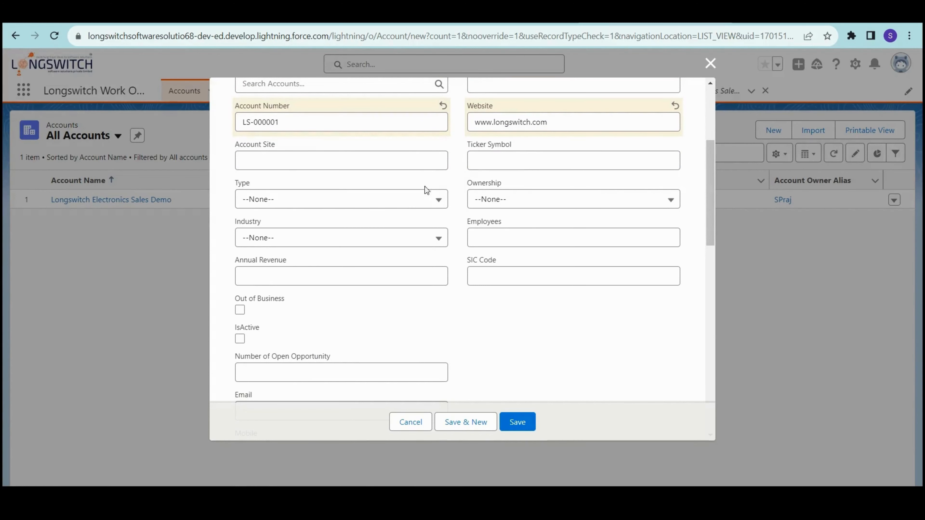
- Set Type to Customer - Direct and Industry to Communications
left_click(318, 204)
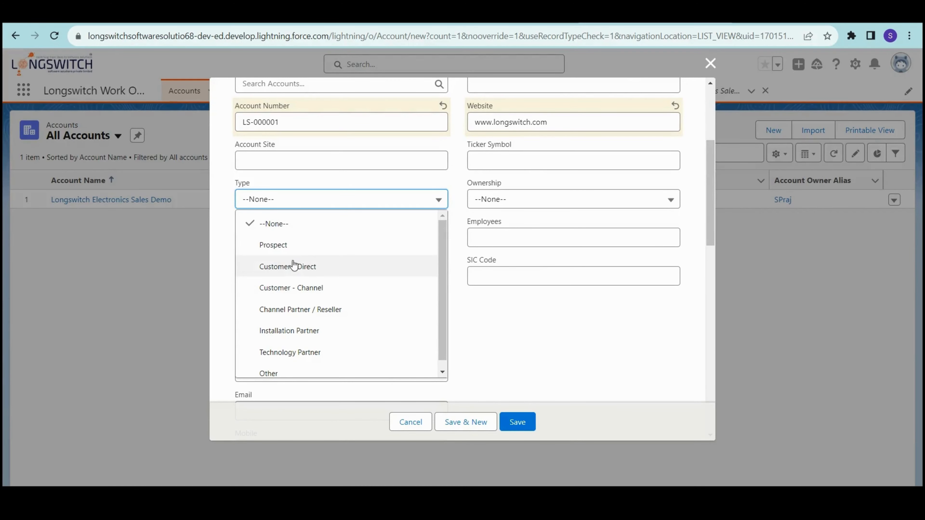
scroll(296, 295, "down", 1)
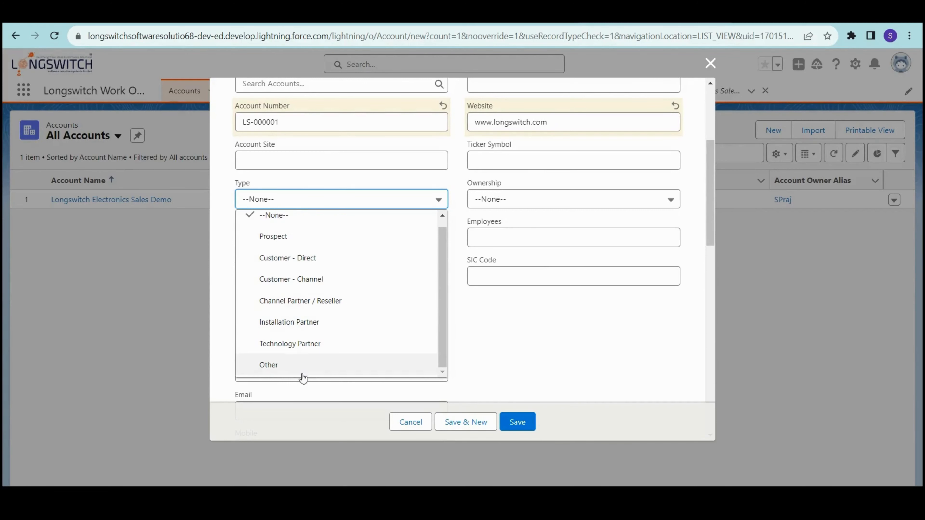
left_click(306, 258)
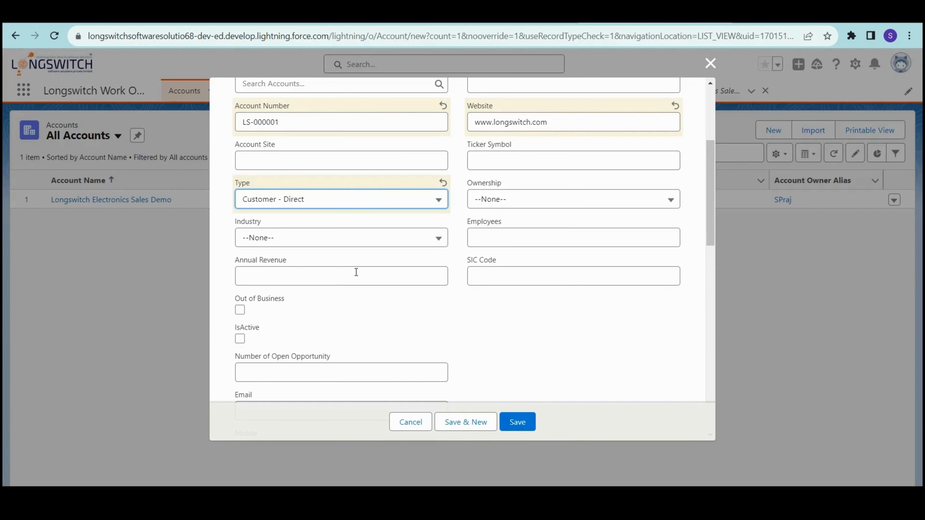
left_click(316, 241)
scroll(349, 306, "down", 1)
scroll(352, 312, "down", 1)
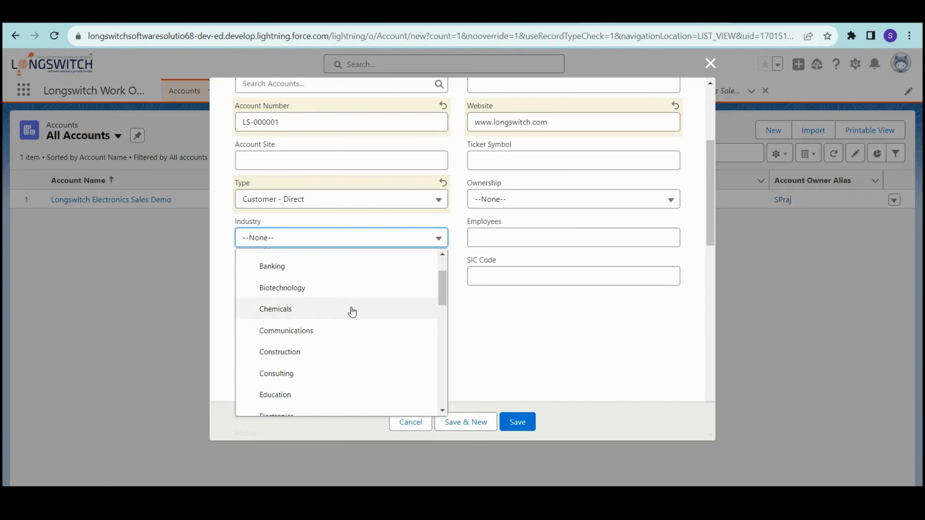
scroll(352, 312, "up", 2)
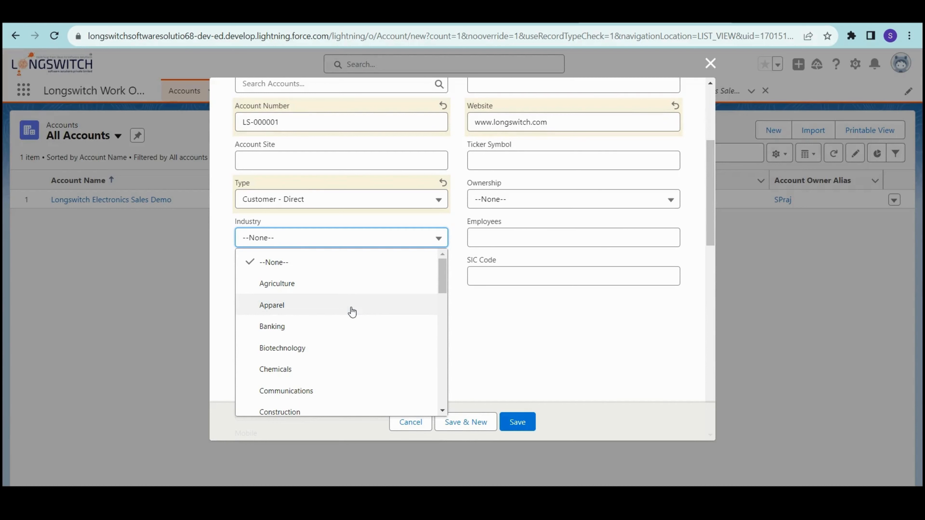
scroll(309, 346, "down", 2)
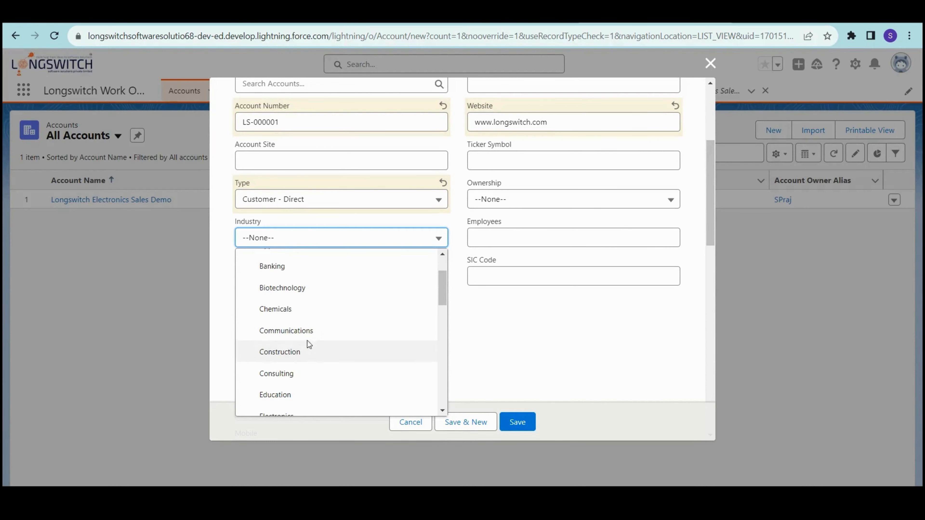
left_click(305, 334)
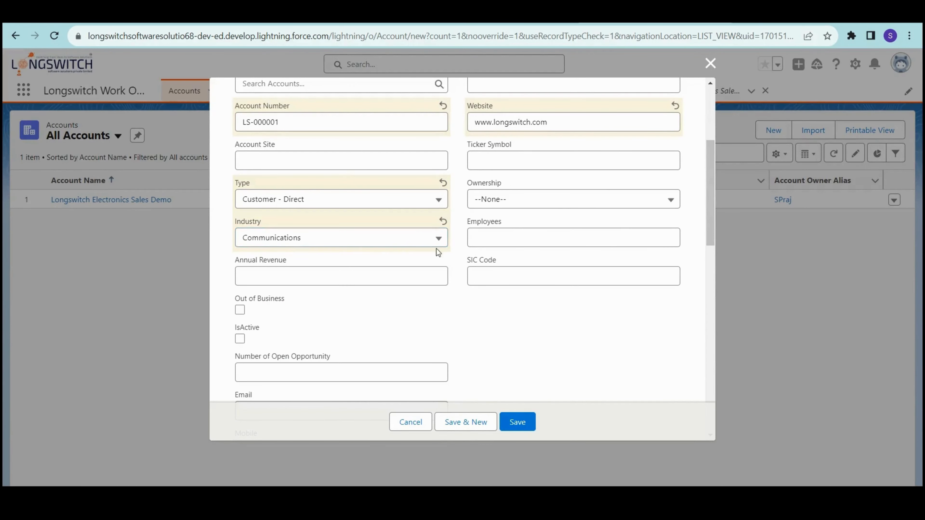
scroll(554, 217, "up", 2)
scroll(546, 226, "down", 2)
- Set Ownership to Private and mark the account as active
left_click(531, 204)
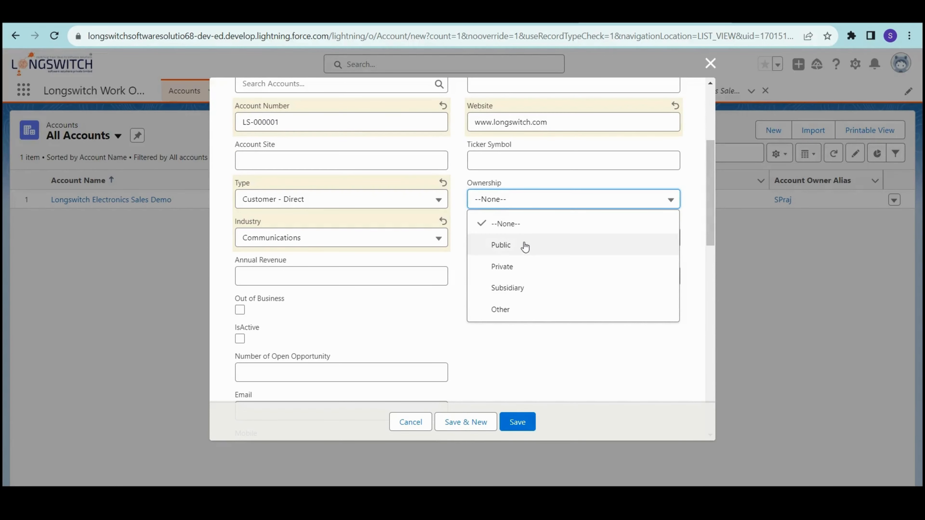
left_click(521, 269)
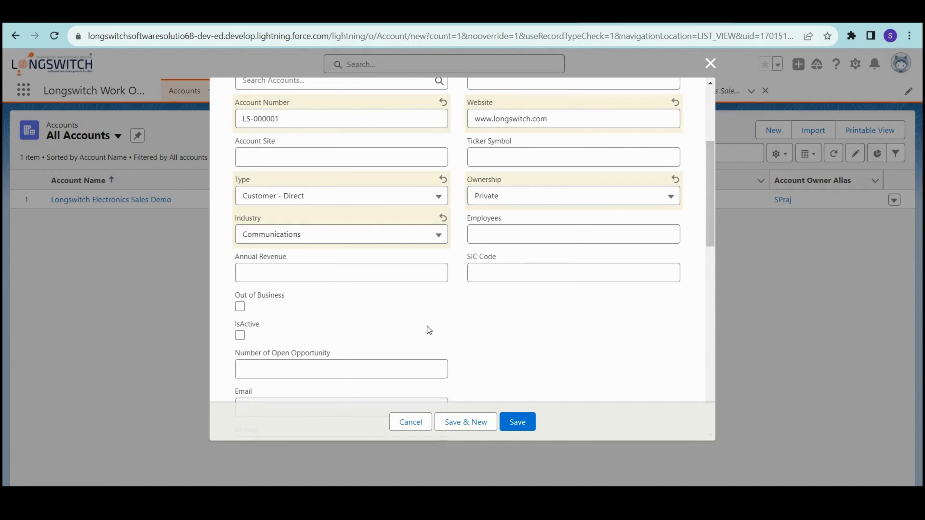
scroll(362, 326, "down", 5)
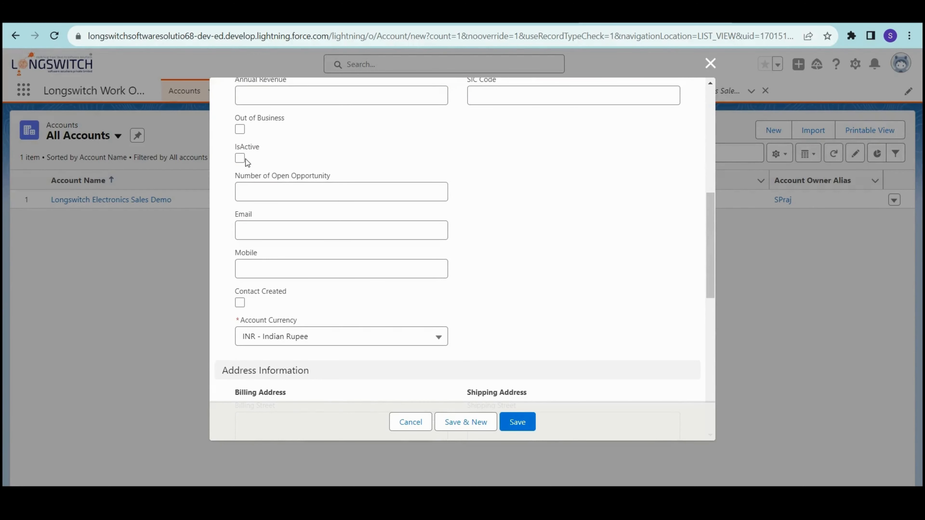
left_click(241, 159)
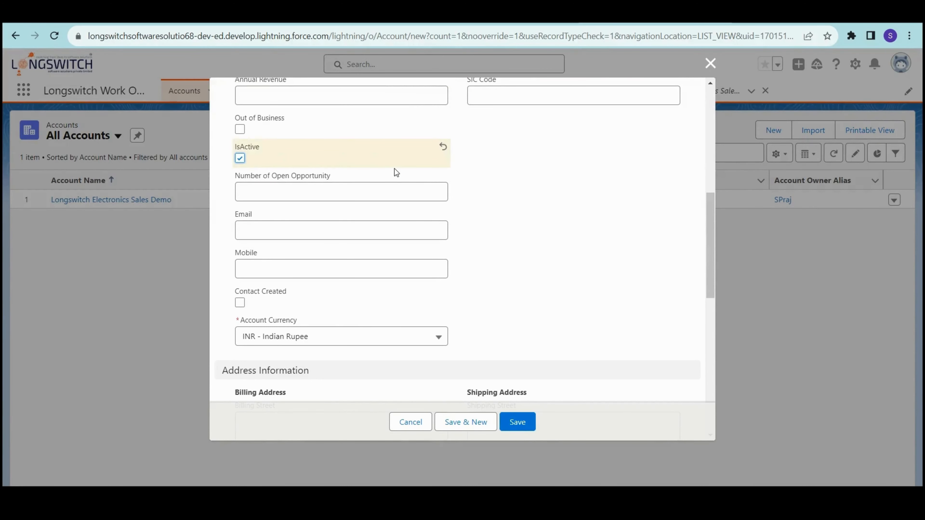
- Enter the account's e-mail address and mobile number
left_click(261, 233)
type("CONTAC")
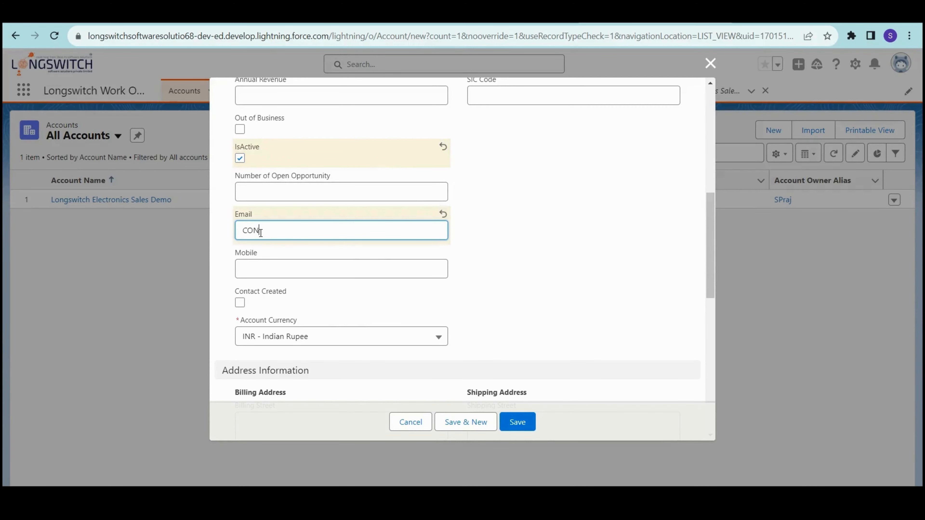
double_click(260, 233)
key("Tab")
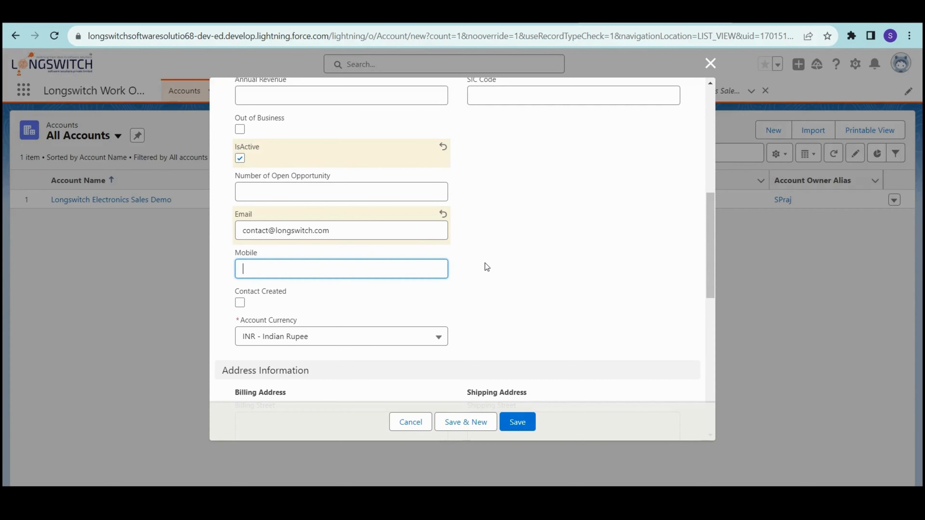
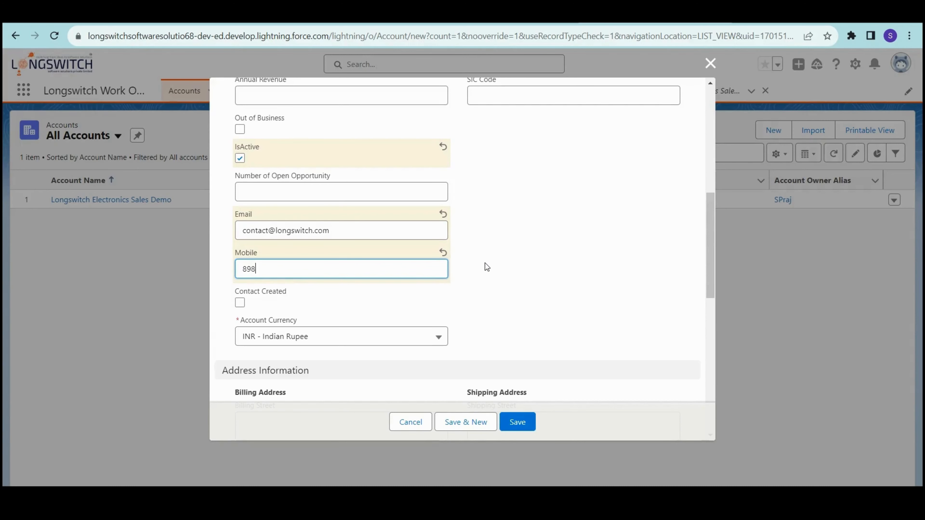
scroll(517, 261, "down", 4)
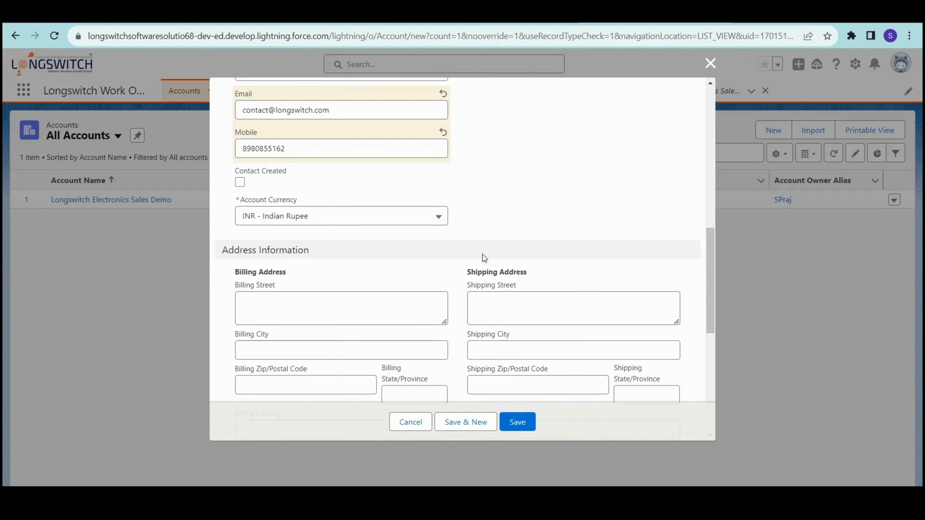
scroll(475, 264, "down", 1)
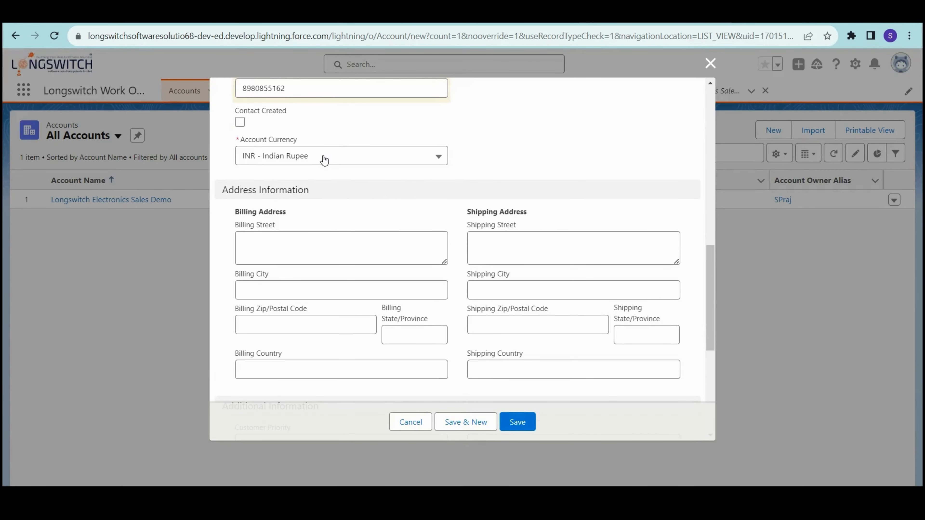
- Fill in the billing address: street and postal code, city Surat, state Gujarat, country India
left_click(345, 252)
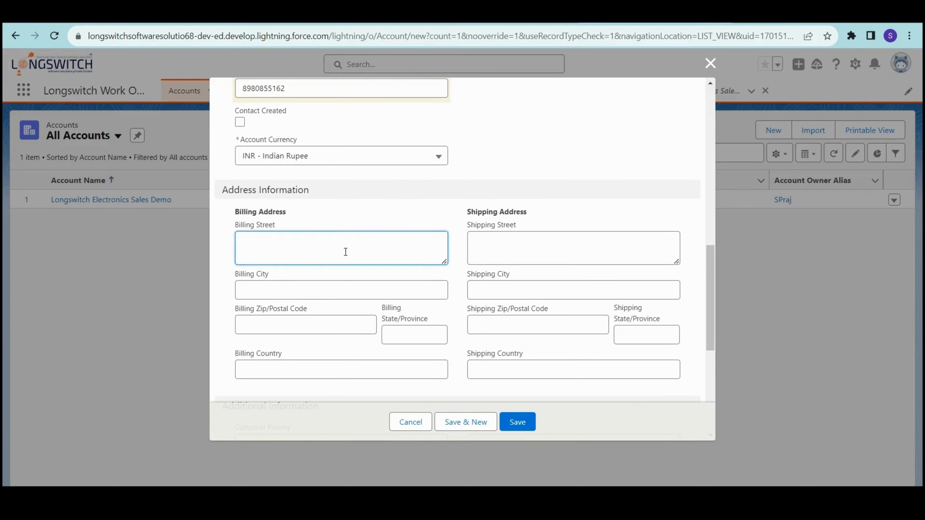
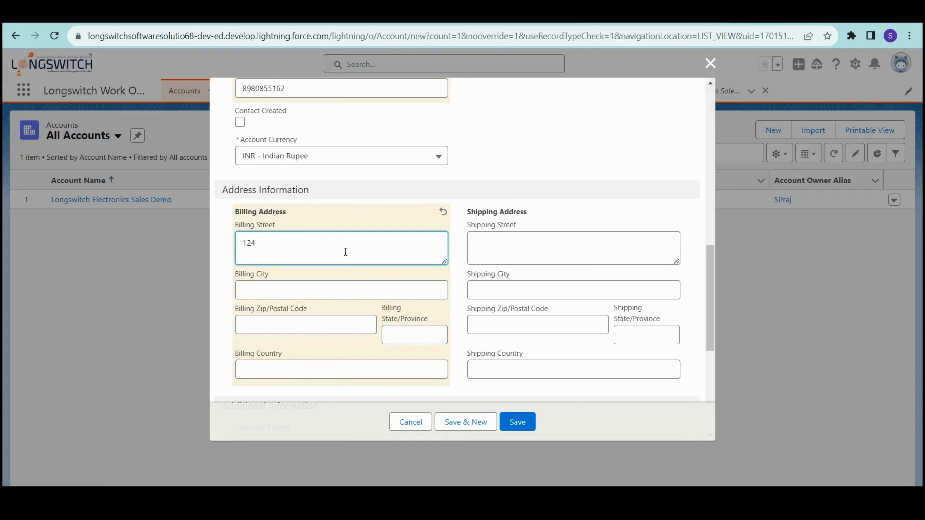
scroll(374, 307, "down", 2)
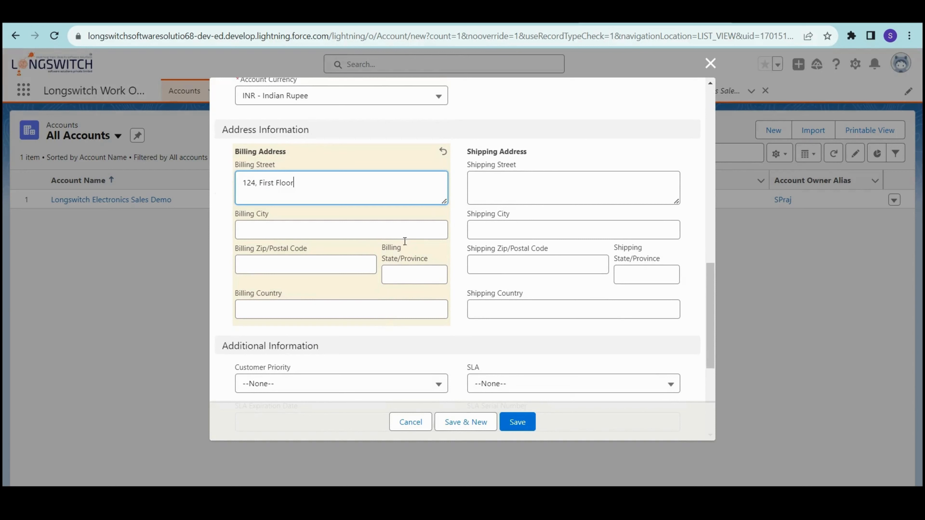
left_click(311, 233)
type("Sur")
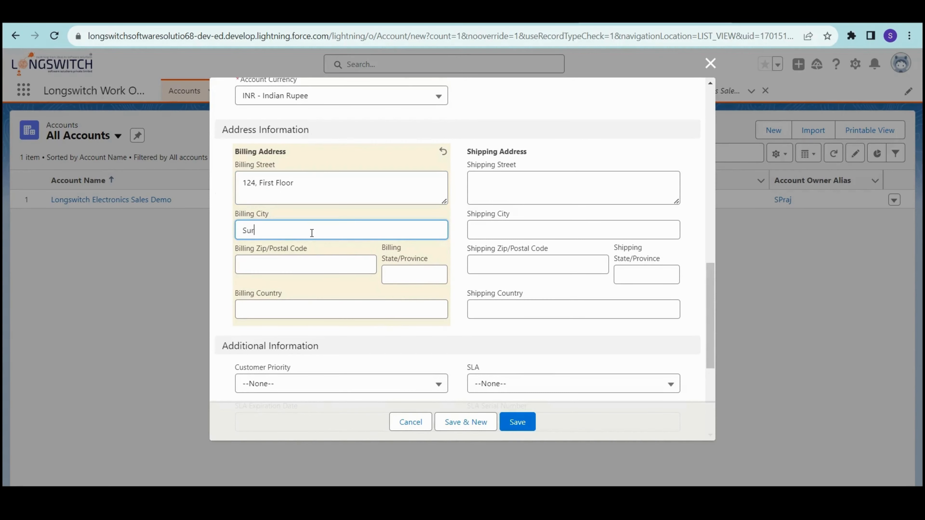
type("at")
left_click(315, 261)
type("39500")
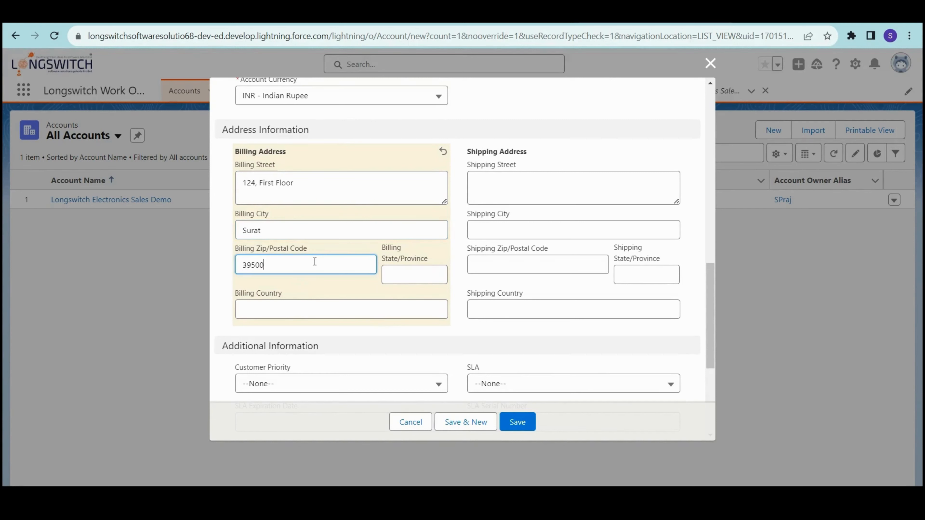
type("7")
left_click(418, 272)
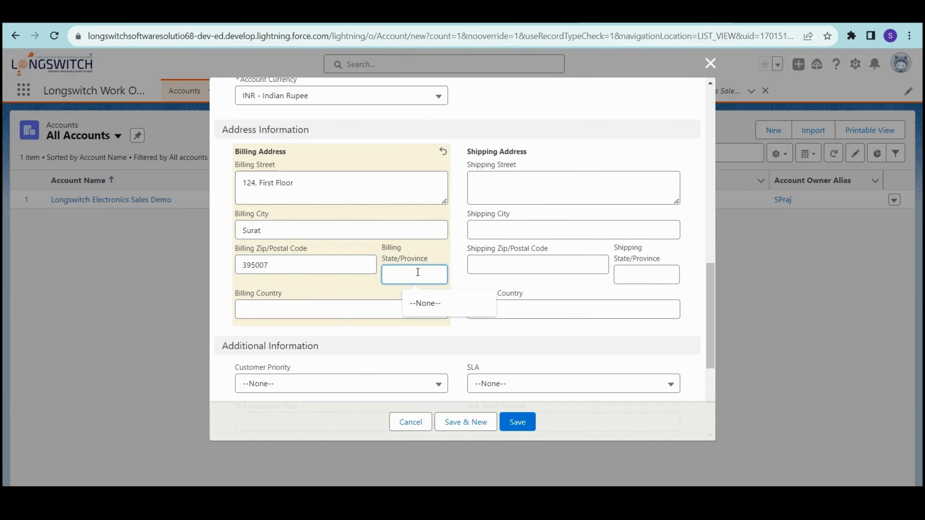
type("Gujra")
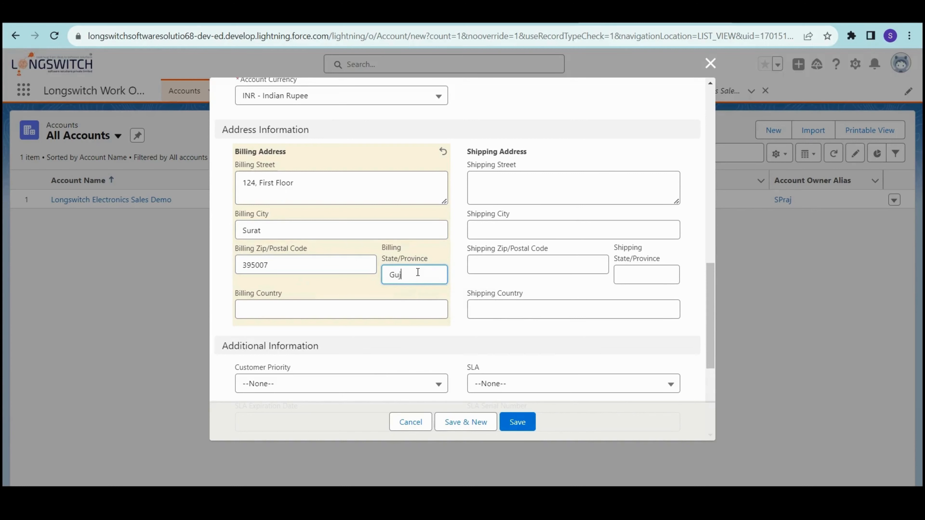
key("BackSpace")
key("BackSpace")
type("arat")
key("Tab")
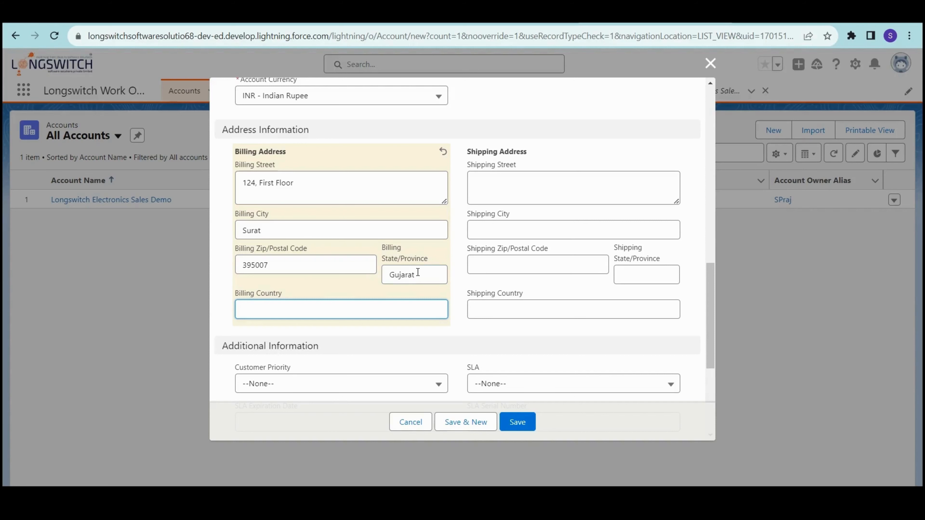
type("India")
- Add the description 'This is a test record' and save the account
scroll(529, 299, "down", 3)
scroll(522, 335, "down", 2)
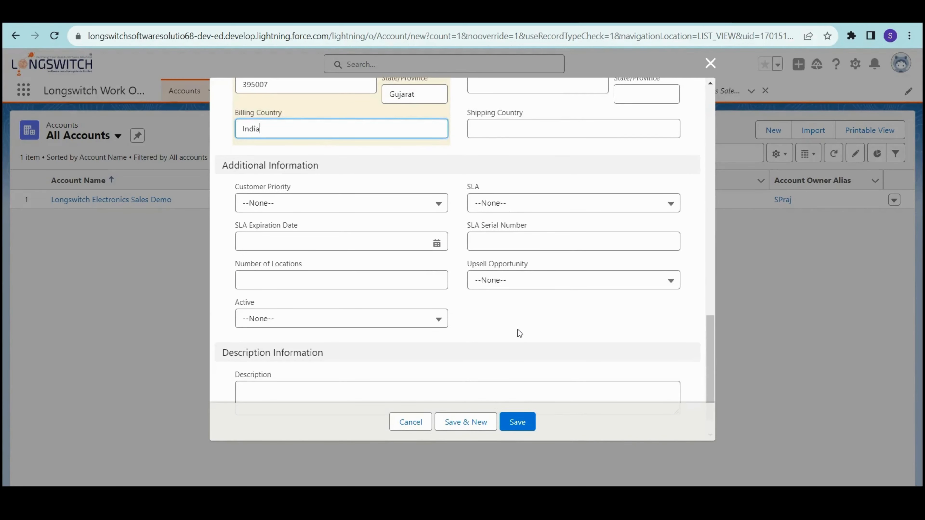
scroll(417, 331, "down", 1)
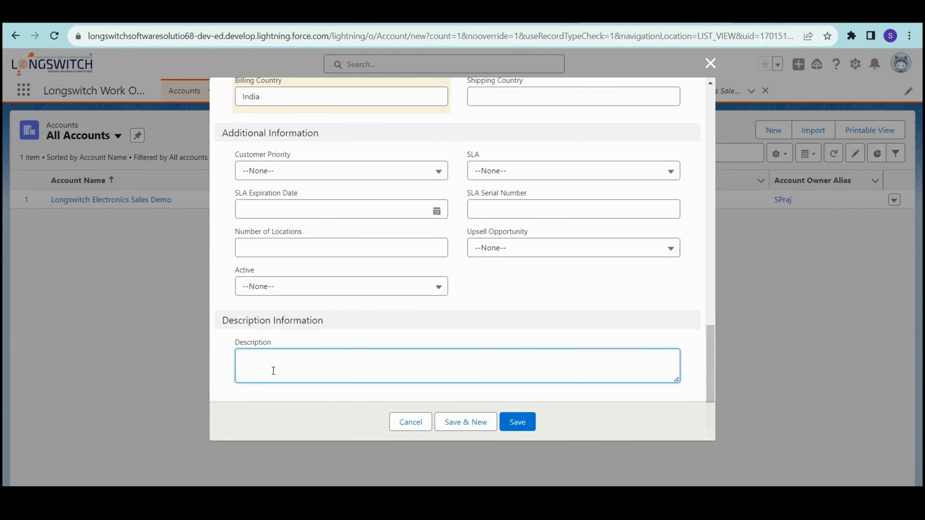
type("This is a tesr")
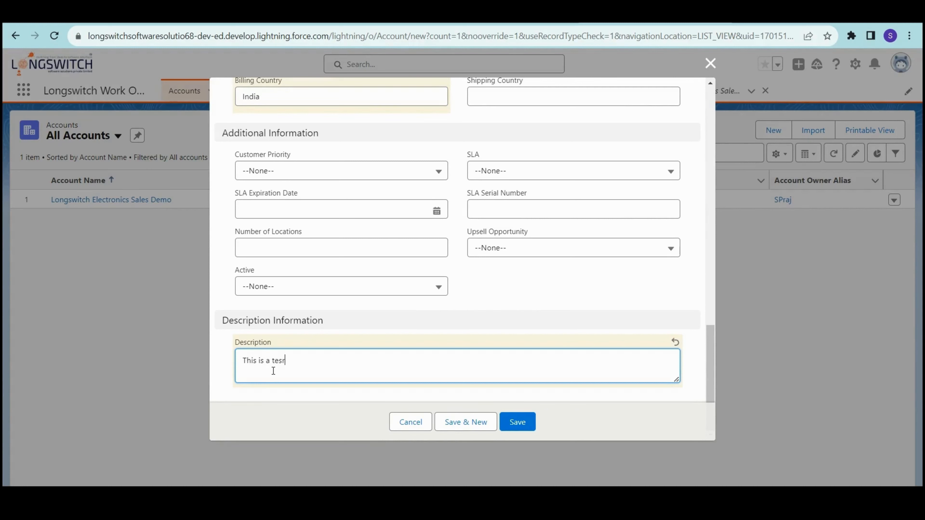
key("BackSpace")
type("t recoe")
key("BackSpace")
type("rd")
left_click(531, 424)
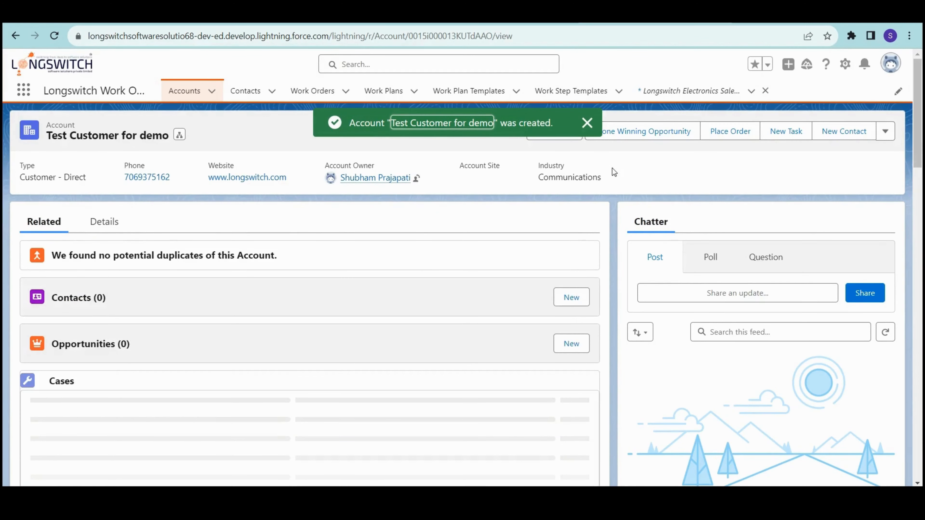
- Dismiss the account-created message and start a new contact from the Contacts related list
left_click(587, 123)
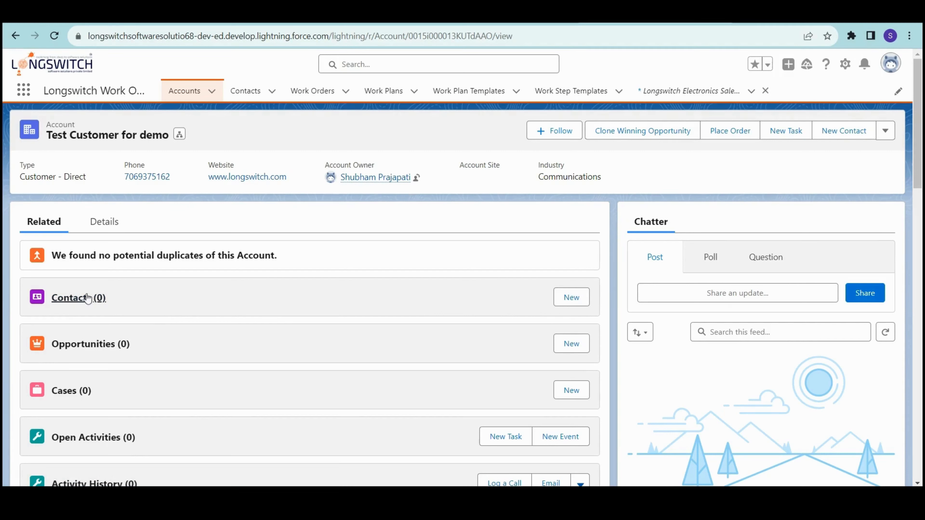
left_click(567, 302)
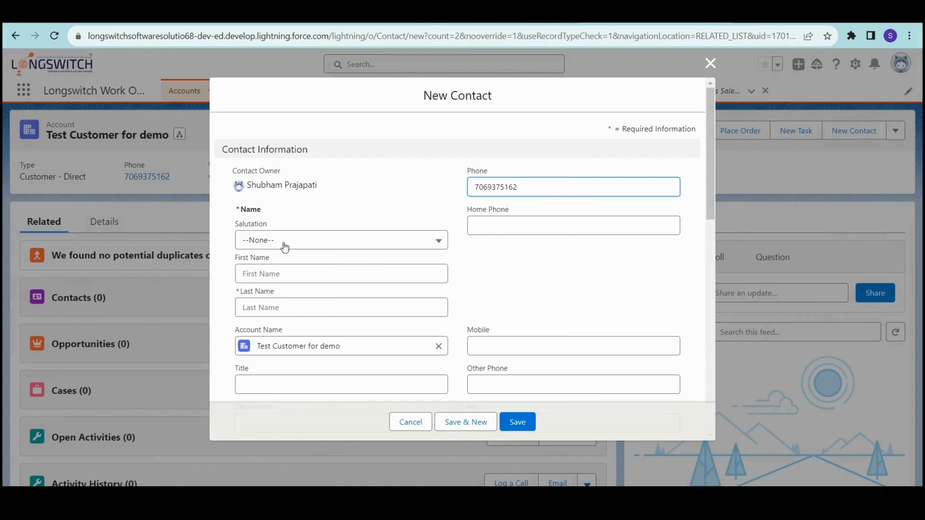
- Choose salutation Mr. and enter the contact's first and last name in the New Contact form
left_click(291, 240)
left_click(286, 291)
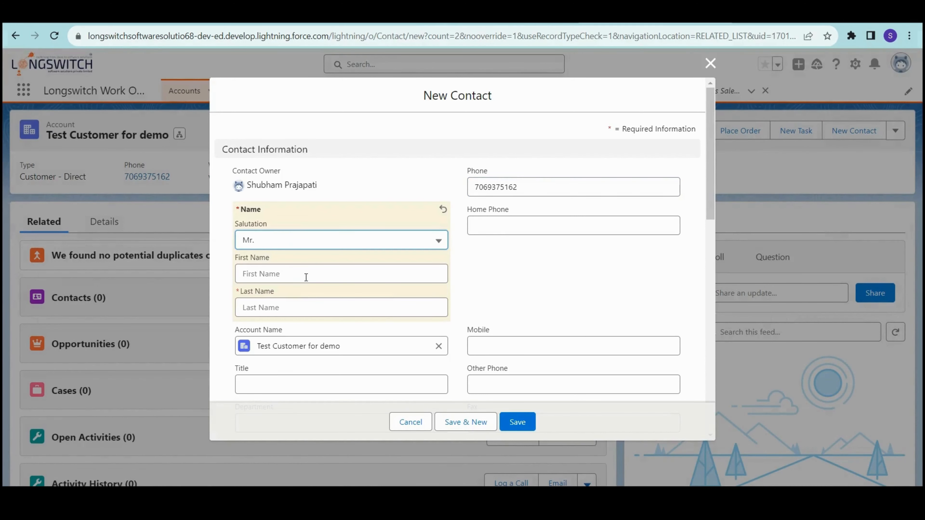
left_click(306, 277)
type("Sale")
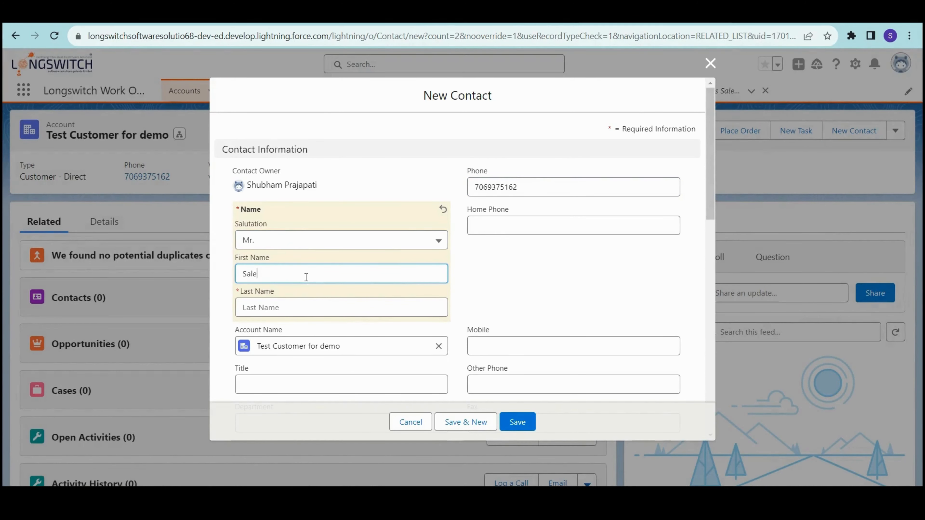
type("sforce")
key("ctrl+a")
key("Tab")
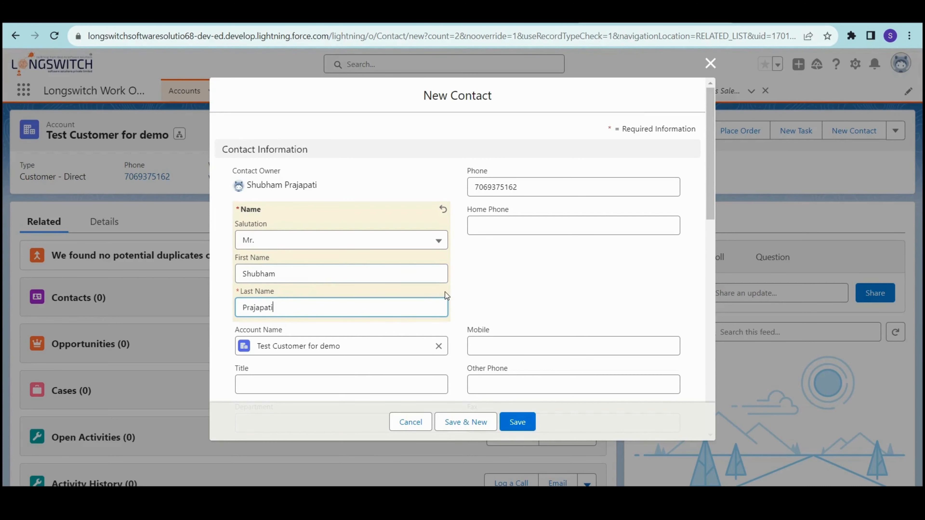
scroll(307, 320, "down", 2)
left_click_drag(236, 271, 304, 271)
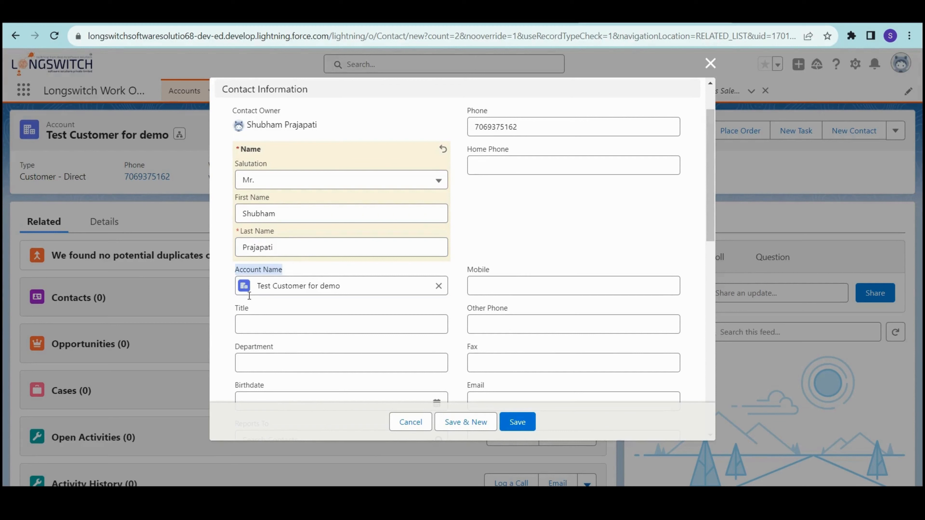
- Replace the contact's phone number with a new one
left_click(513, 236)
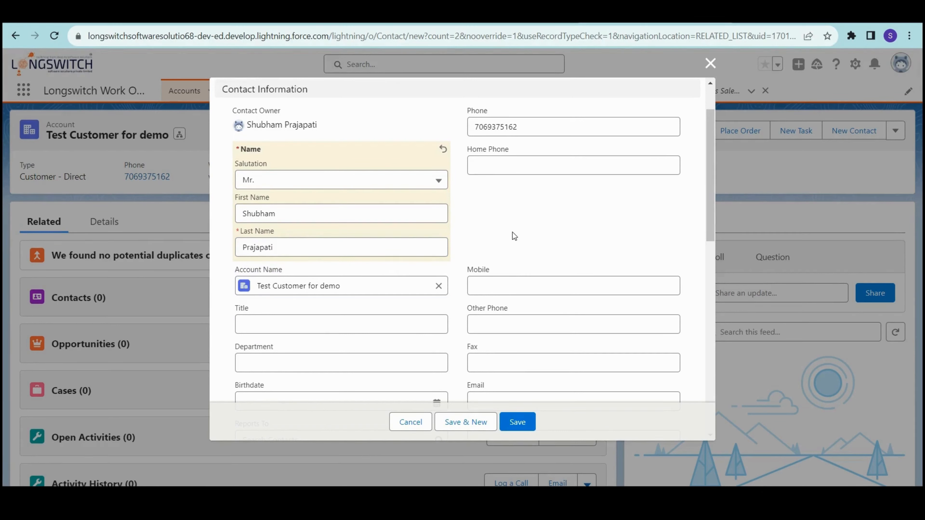
double_click(506, 127)
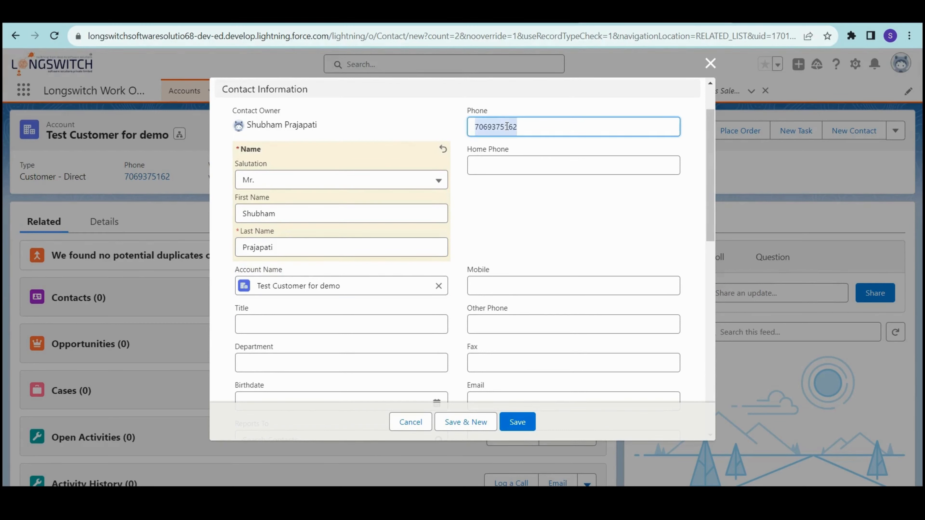
type("89")
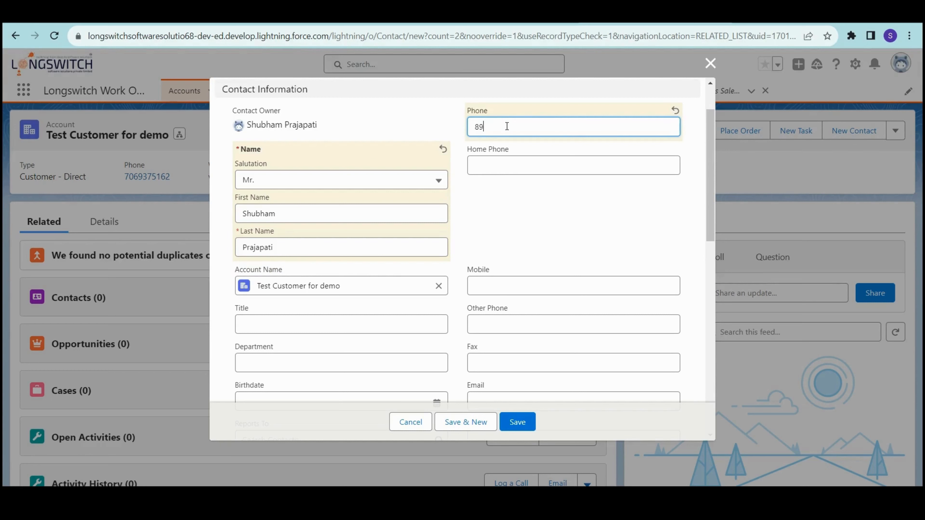
type("89898989")
left_click(521, 249)
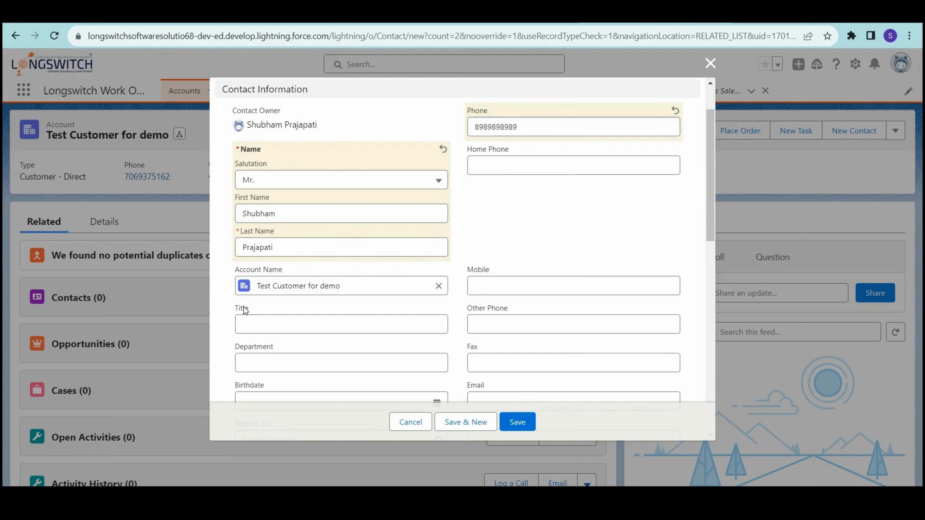
scroll(269, 318, "down", 3)
- Set the contact's title to 'Founder and Director'
left_click(272, 208)
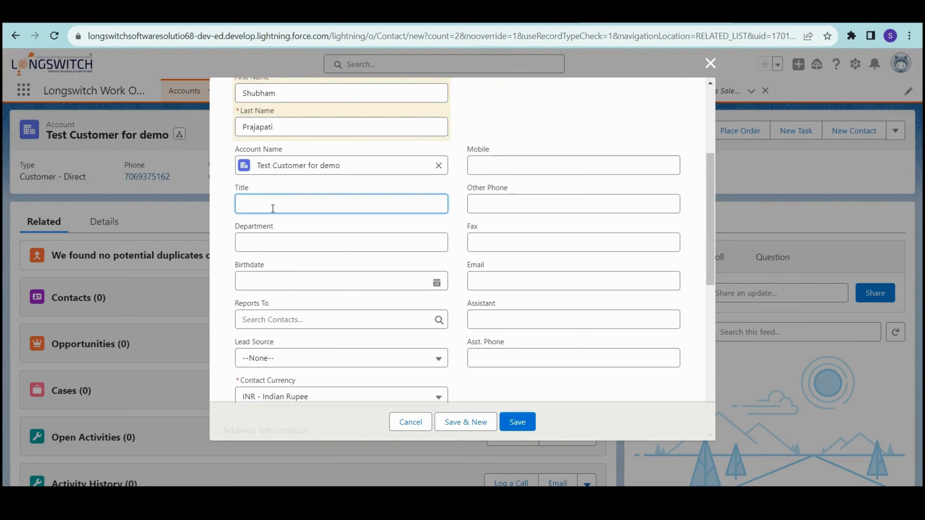
type("Owner")
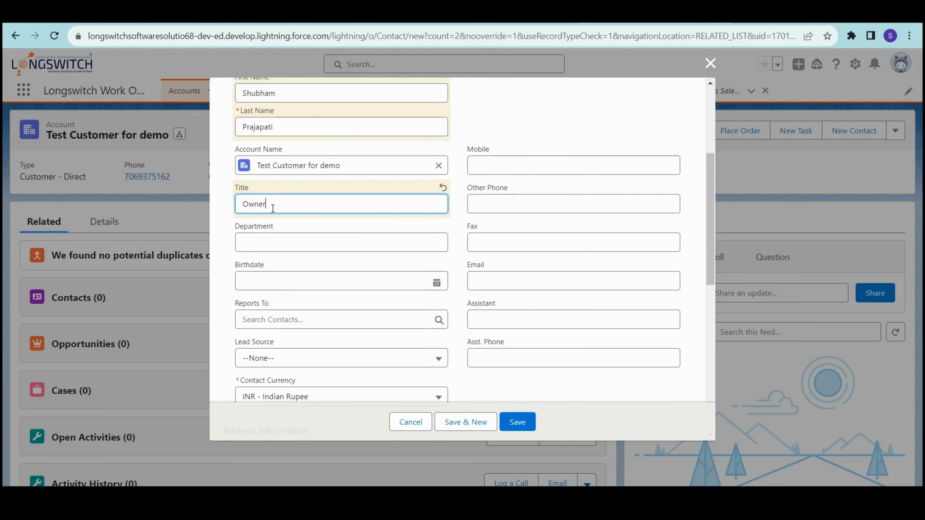
double_click(273, 208)
type("Founder and ")
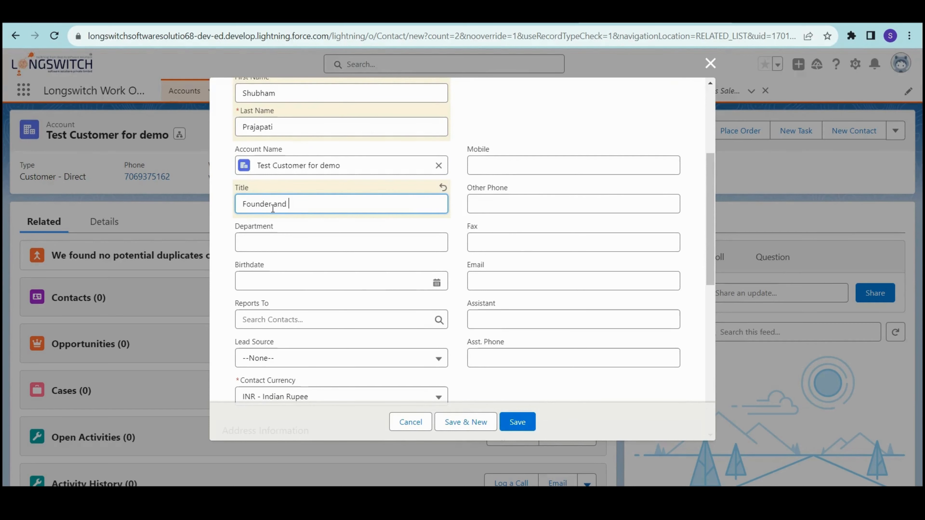
type("Direct")
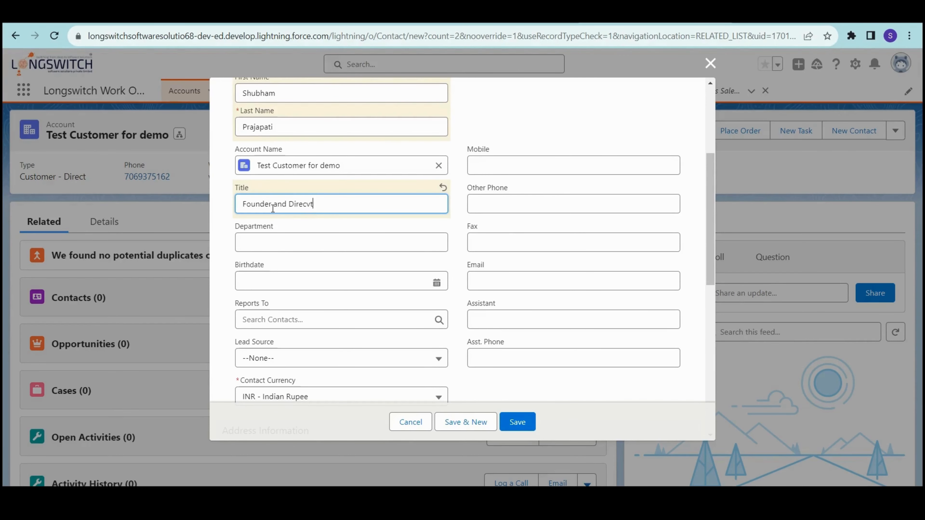
key("BackSpace")
type("tor")
- Pick 1 December 2023 as the contact's birthdate and save the contact
left_click(335, 281)
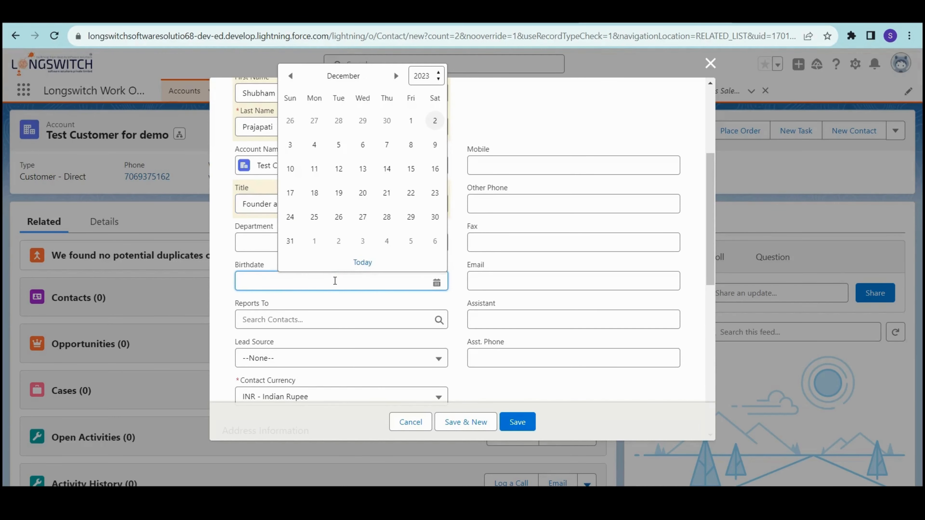
left_click(410, 120)
scroll(372, 335, "down", 2)
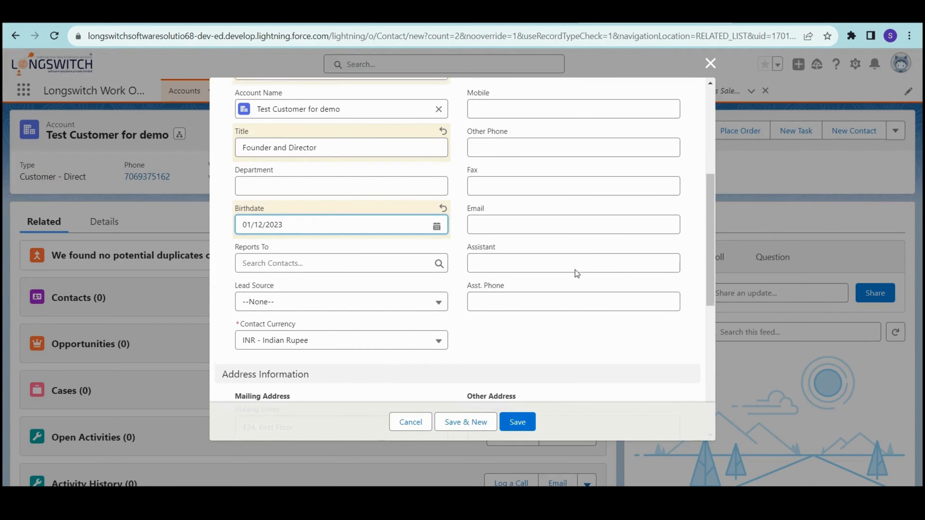
scroll(575, 270, "up", 3)
scroll(507, 246, "down", 3)
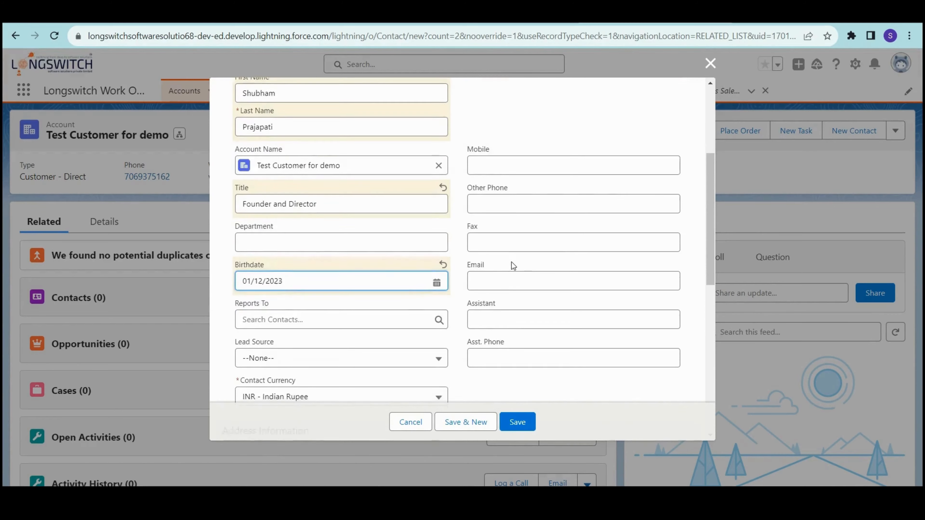
scroll(501, 295, "down", 4)
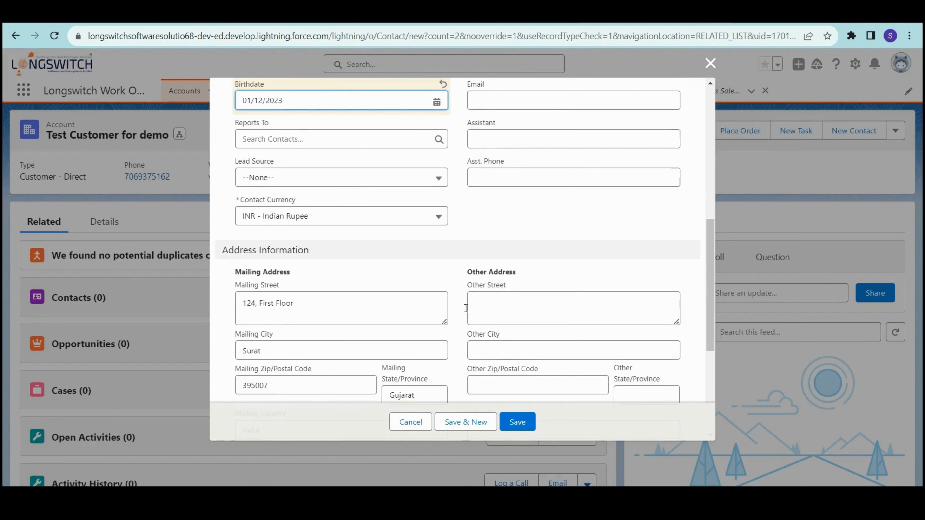
scroll(489, 317, "down", 3)
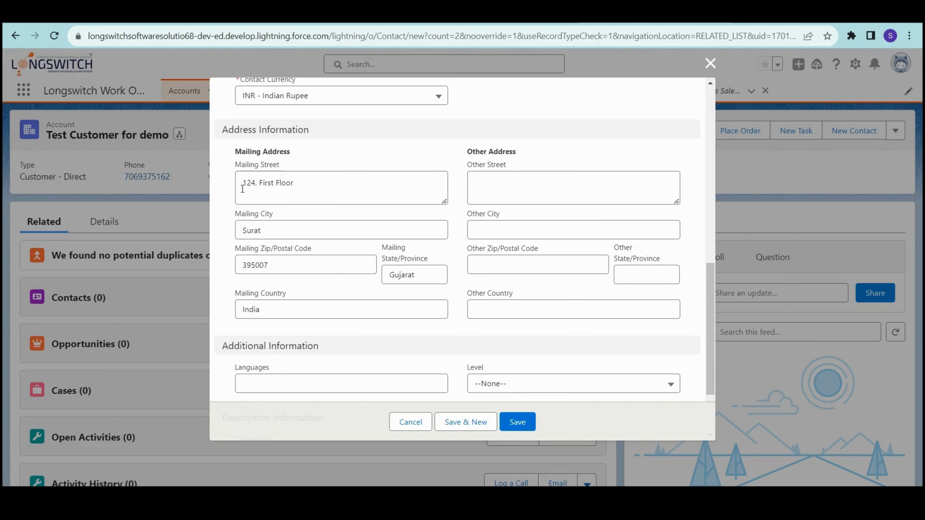
scroll(306, 284, "down", 3)
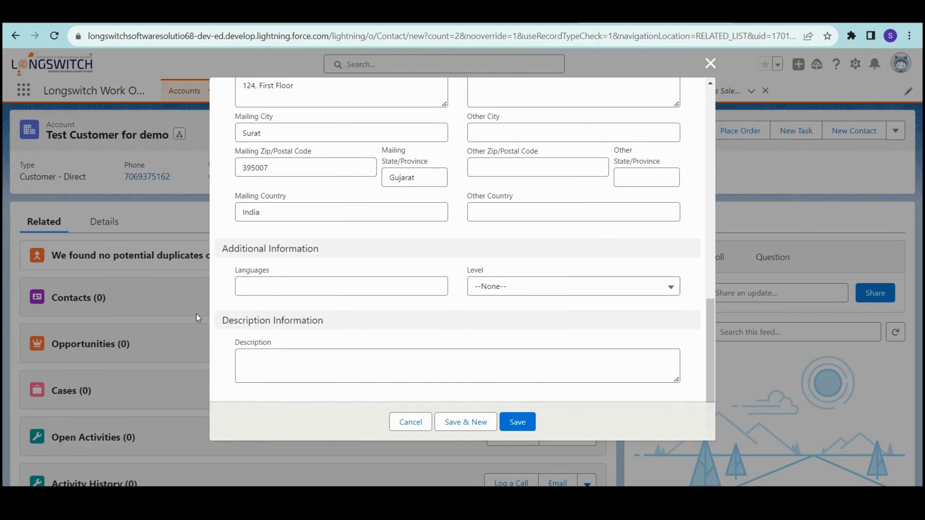
scroll(483, 248, "up", 9)
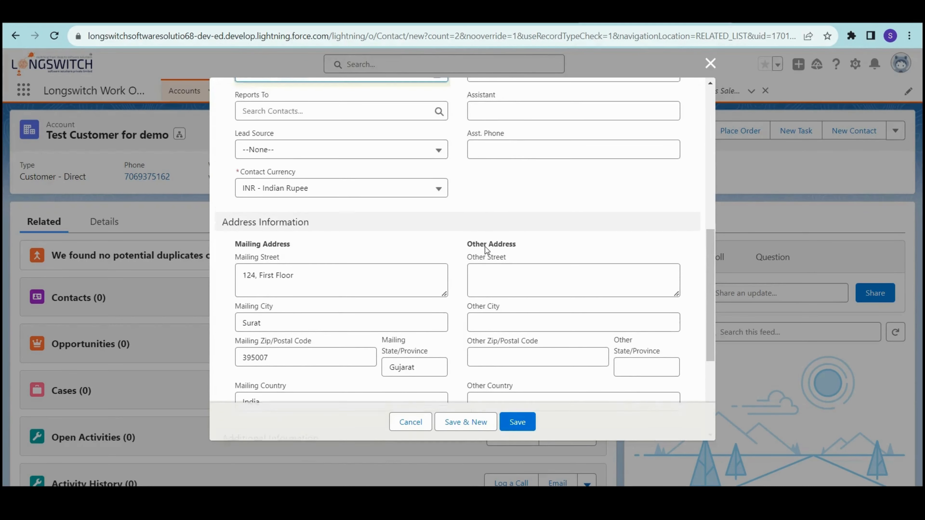
scroll(487, 250, "up", 8)
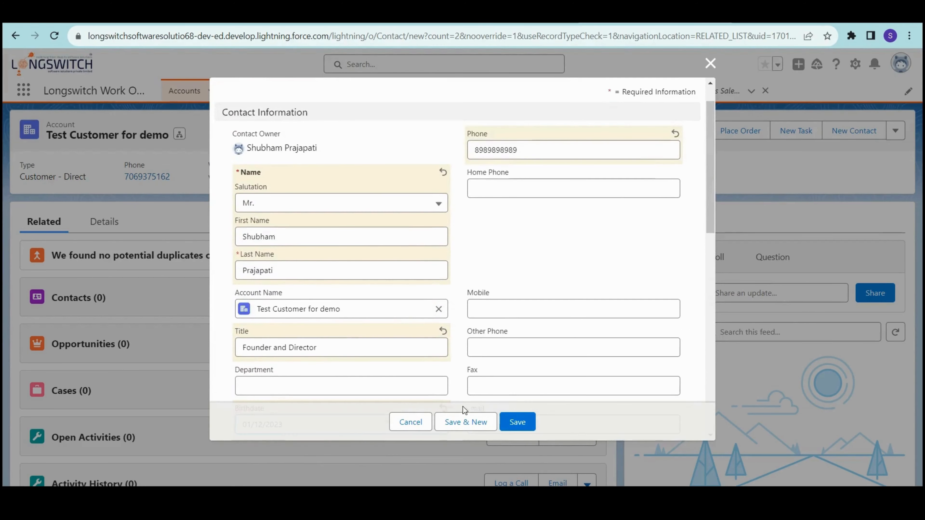
scroll(439, 290, "up", 1)
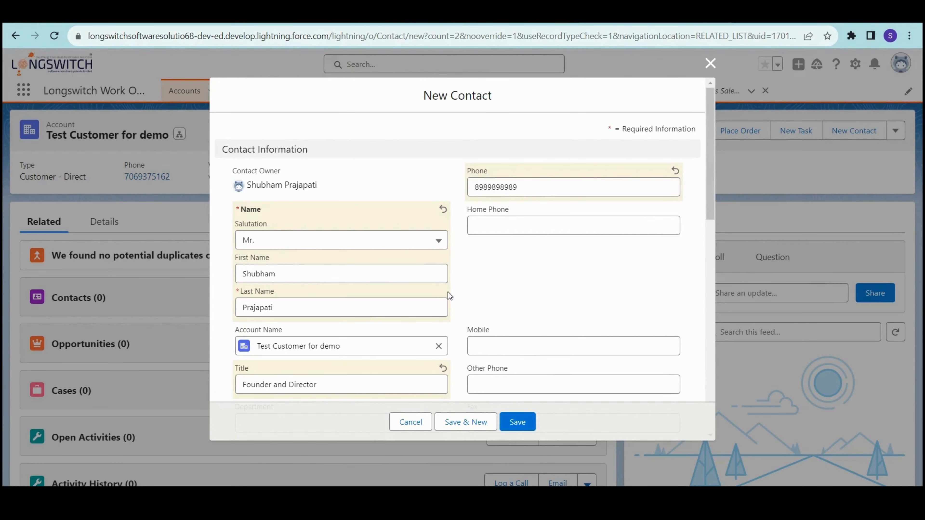
left_click(521, 427)
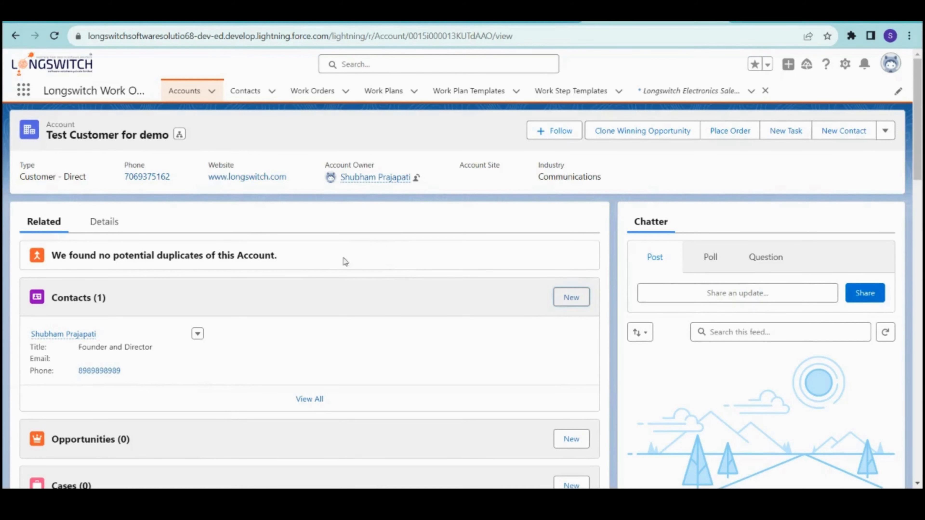
- Create a new work order from the Work Orders tab, keeping Status as New
left_click(316, 94)
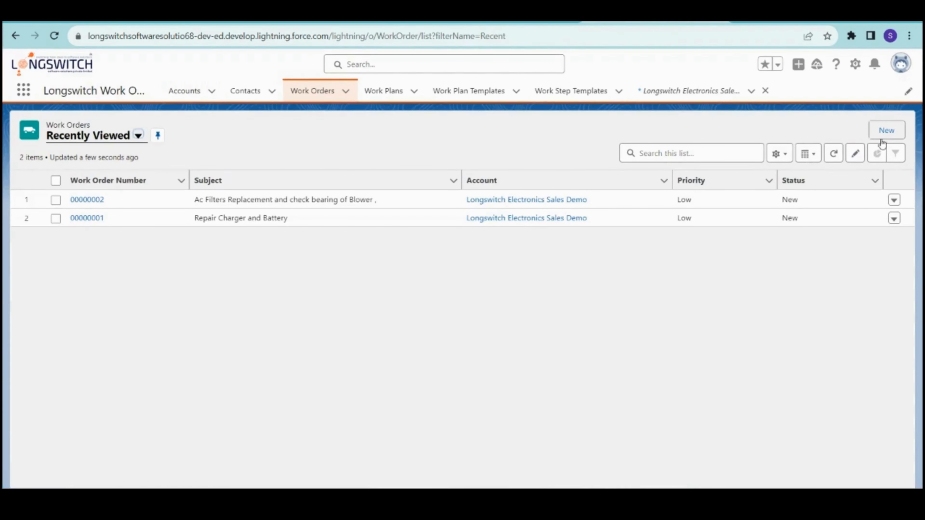
left_click(887, 132)
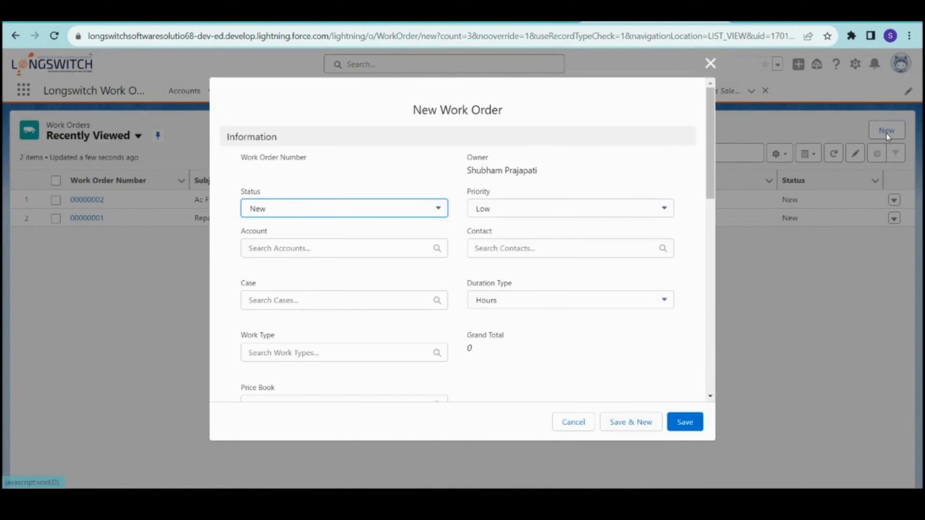
left_click(395, 217)
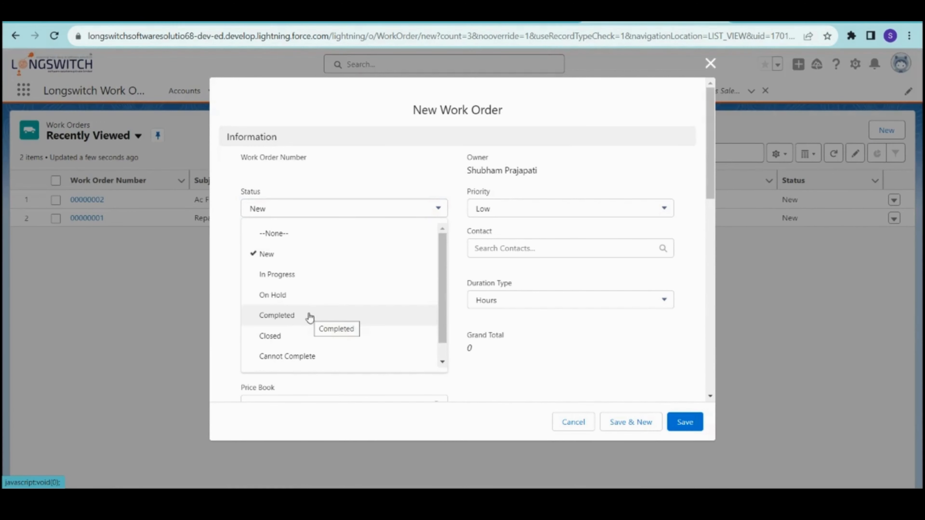
scroll(310, 317, "down", 2)
left_click(299, 234)
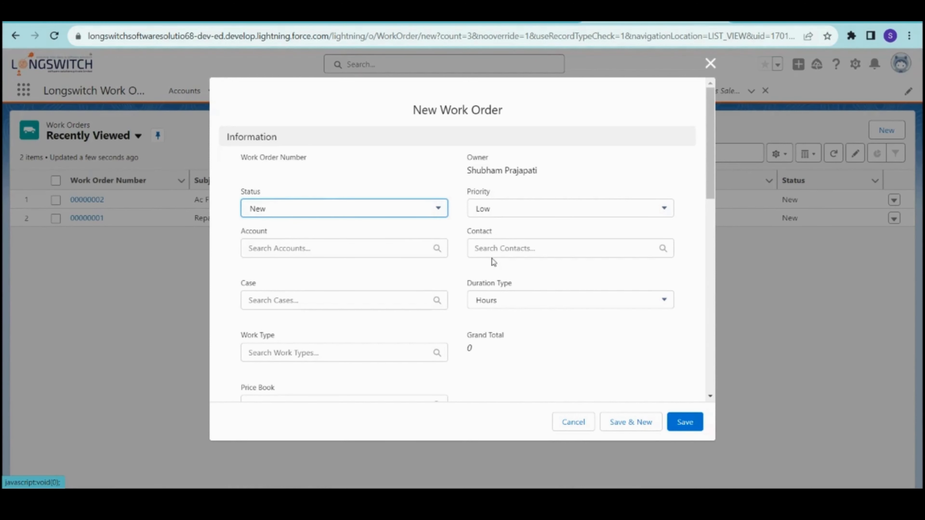
- Set the work order's Account to Test Customer for demo
left_click(308, 255)
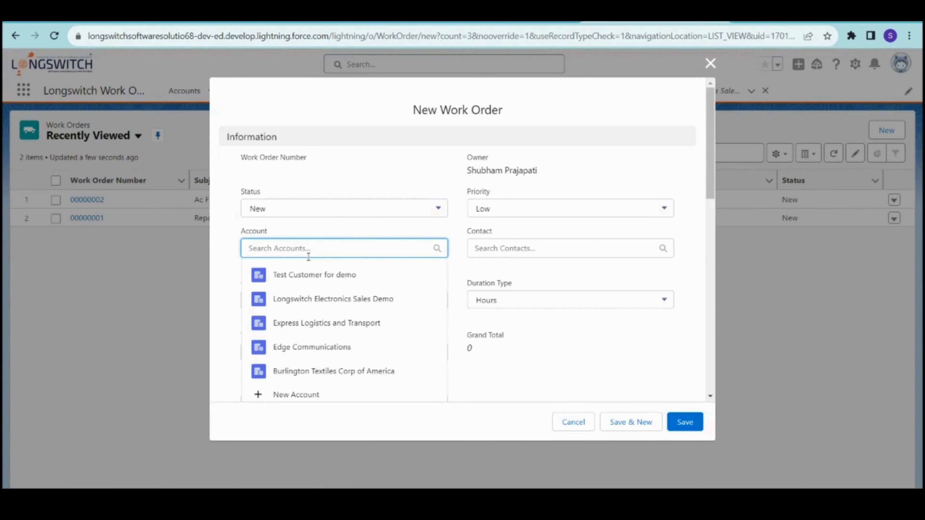
left_click(310, 269)
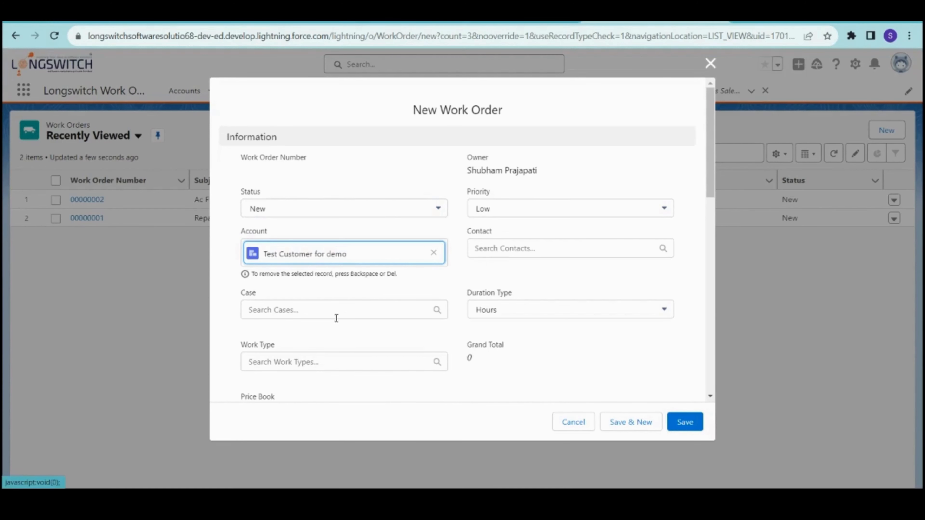
left_click(324, 315)
left_click(341, 285)
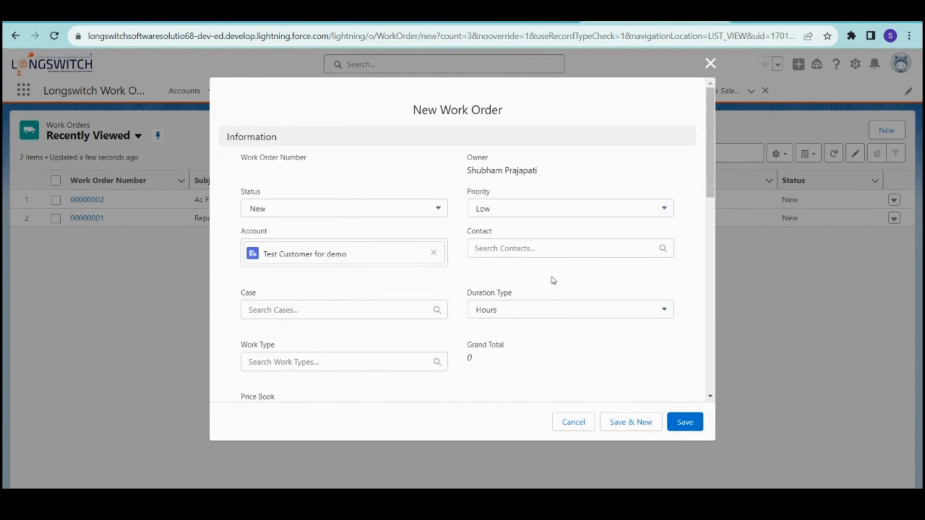
- Set the work order priority to Medium and attach the customer's contact
left_click(503, 211)
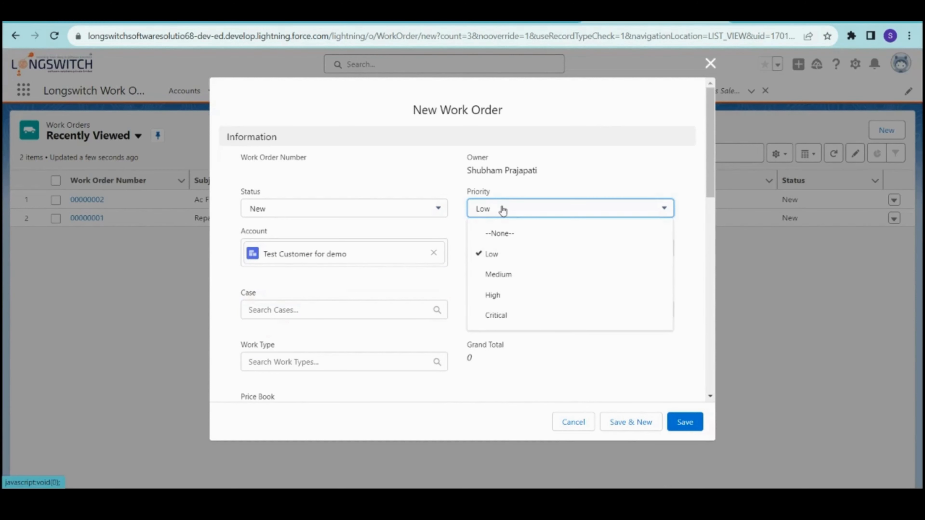
left_click(508, 273)
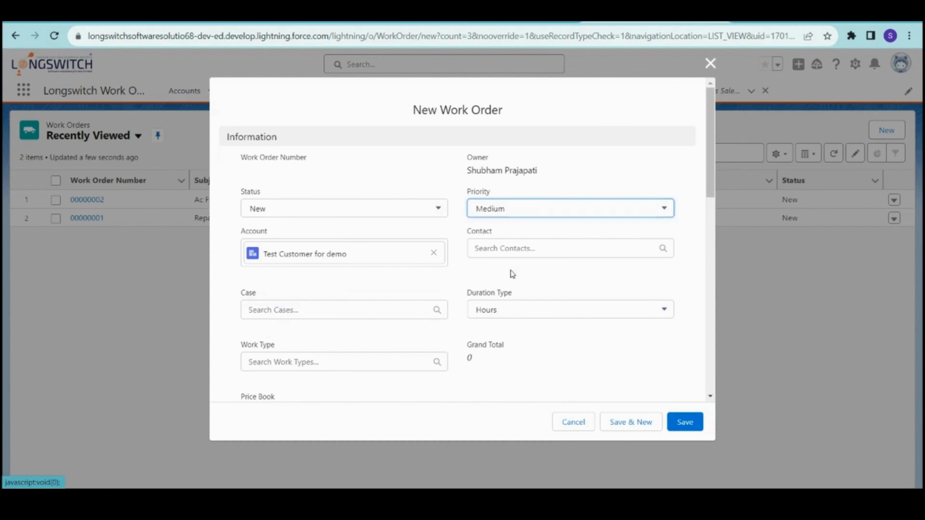
left_click(510, 249)
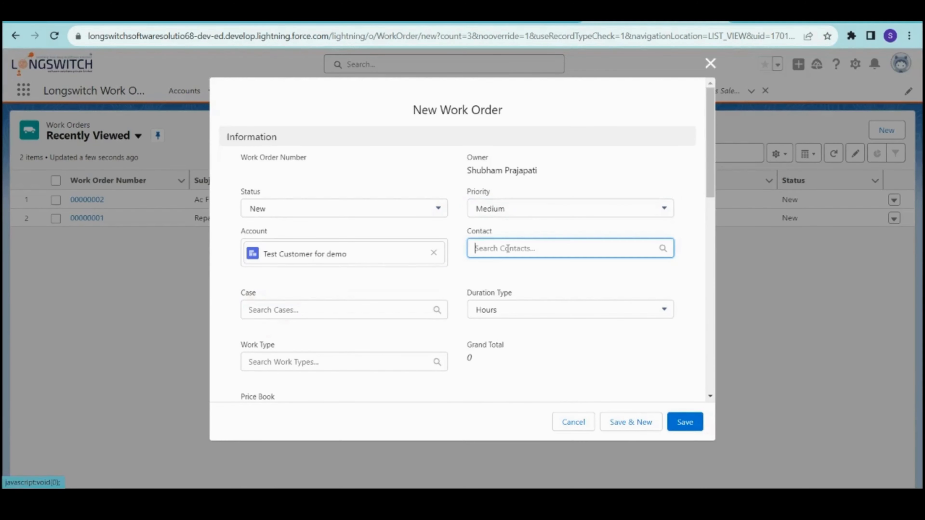
left_click(544, 277)
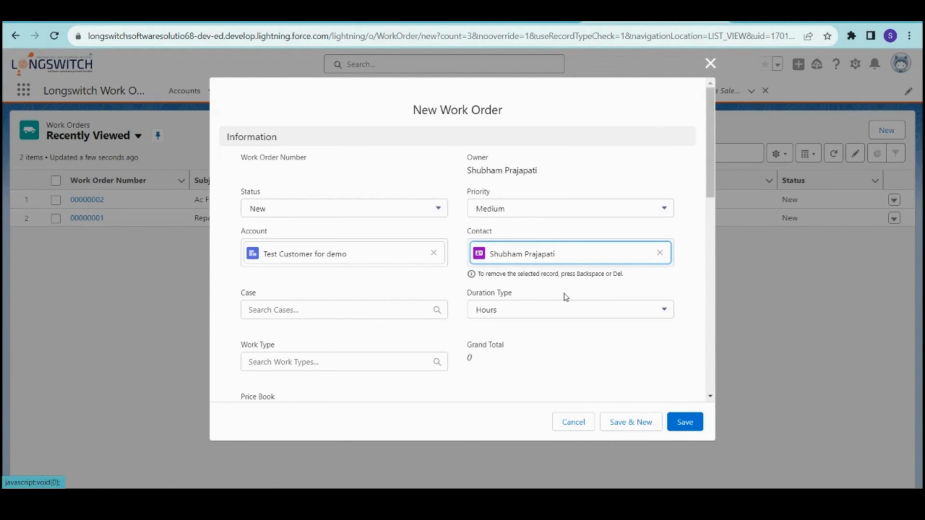
- Keep Duration Type as Hours and start a new case from the Case lookup
scroll(566, 297, "down", 2)
left_click(534, 249)
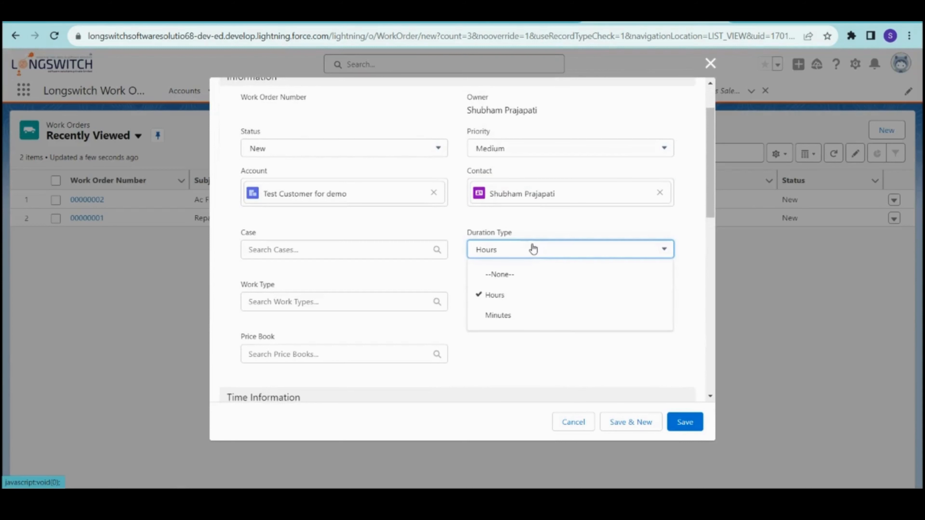
left_click(534, 250)
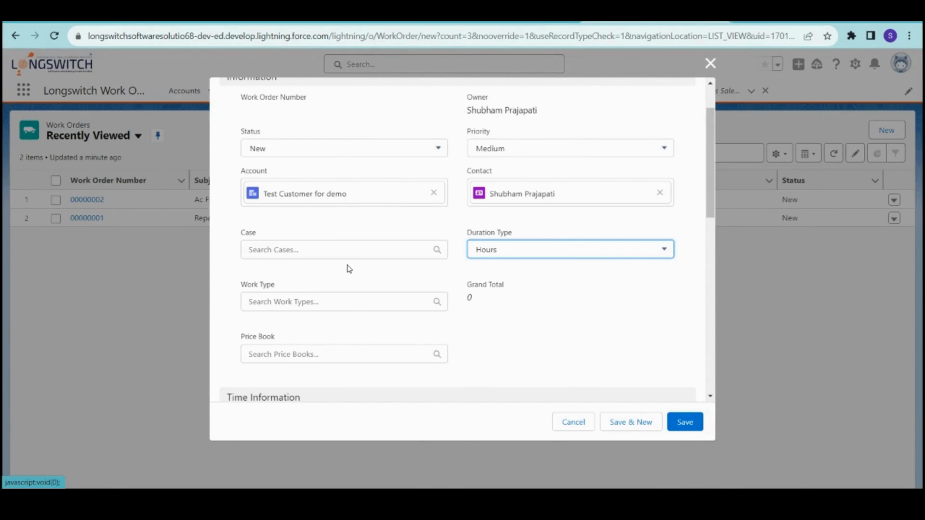
left_click(342, 251)
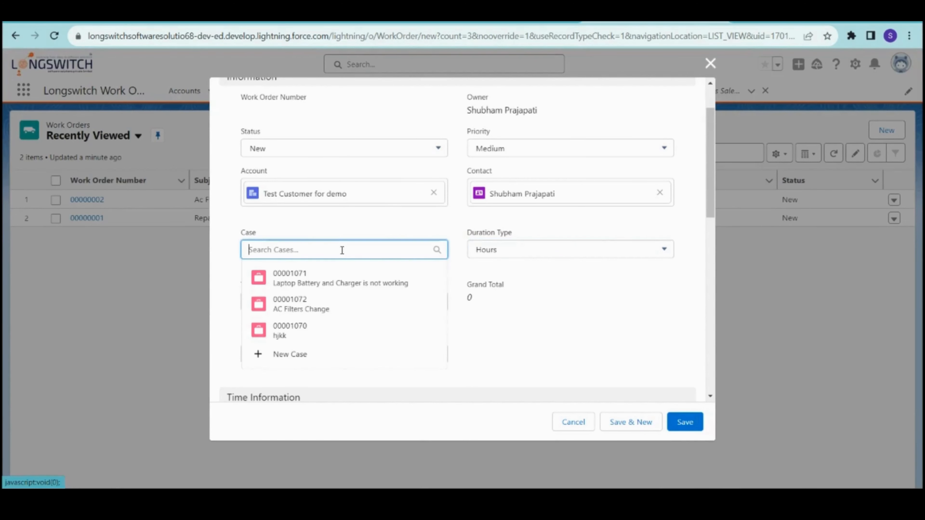
left_click(281, 355)
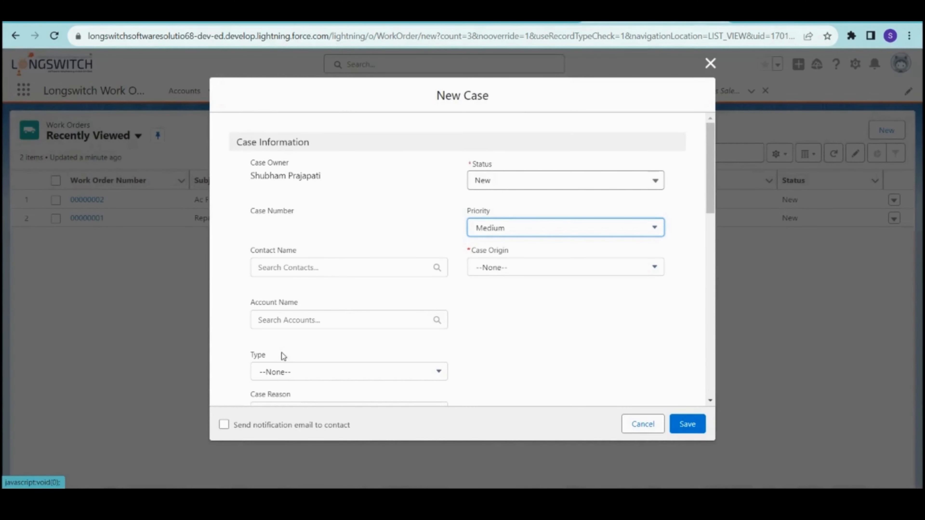
- Attach the customer's contact to the new case and link it to account Test Customer for demo
left_click(304, 269)
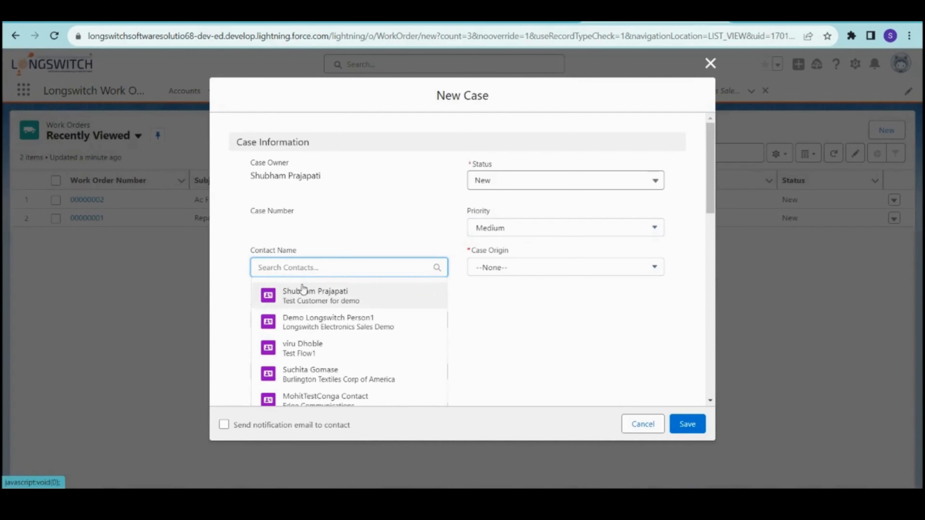
left_click(304, 290)
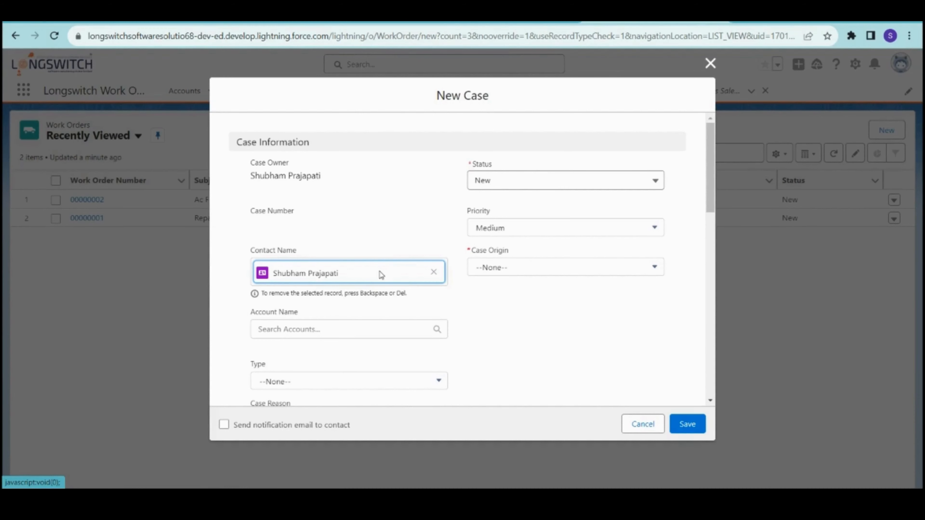
scroll(347, 285, "down", 2)
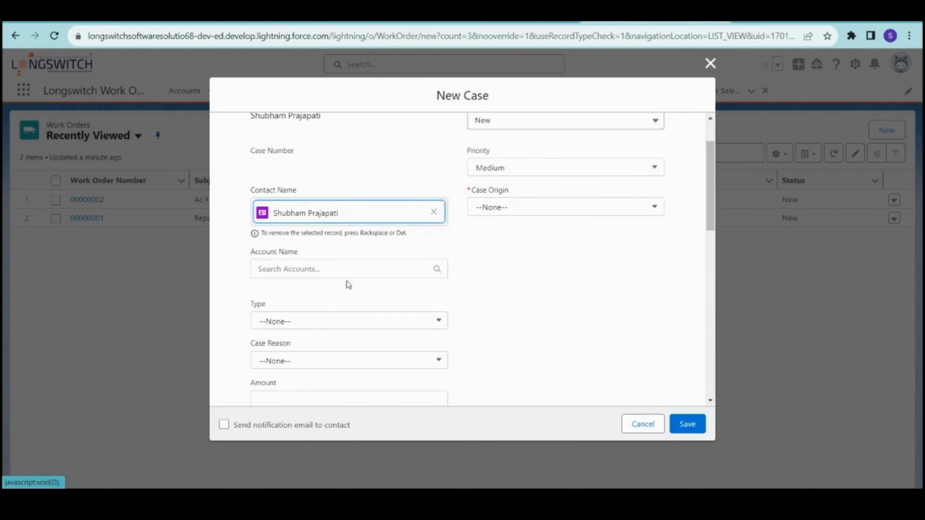
left_click(319, 270)
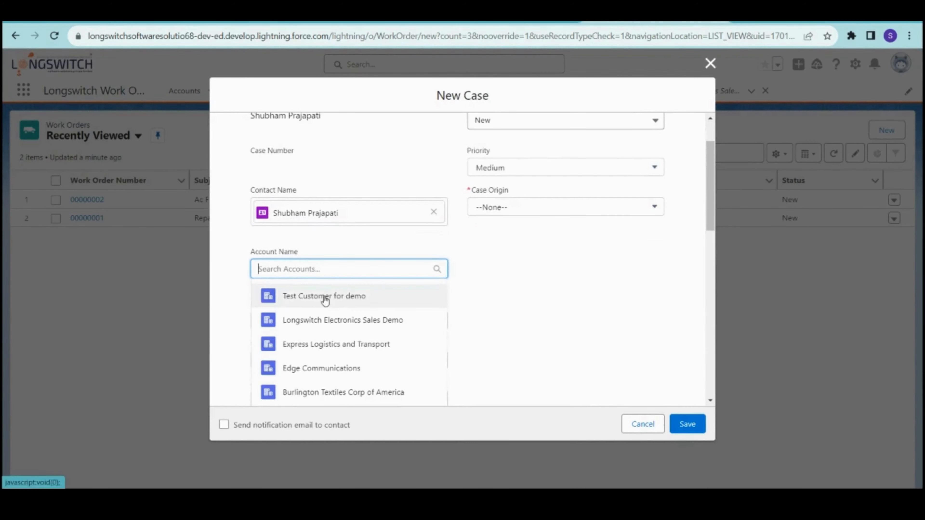
left_click(324, 296)
scroll(421, 320, "down", 2)
- Set the case type to Electrical and the case reason to Breakdown
left_click(335, 269)
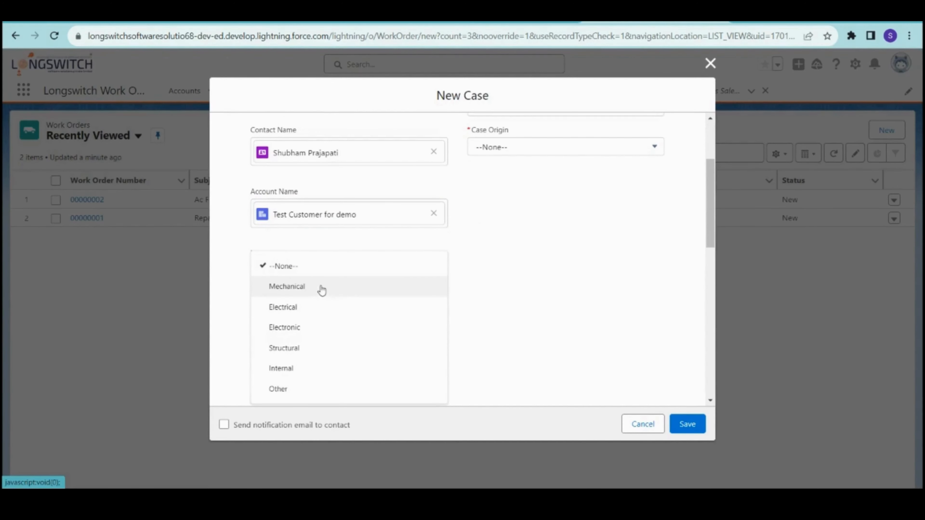
left_click(321, 312)
left_click(320, 311)
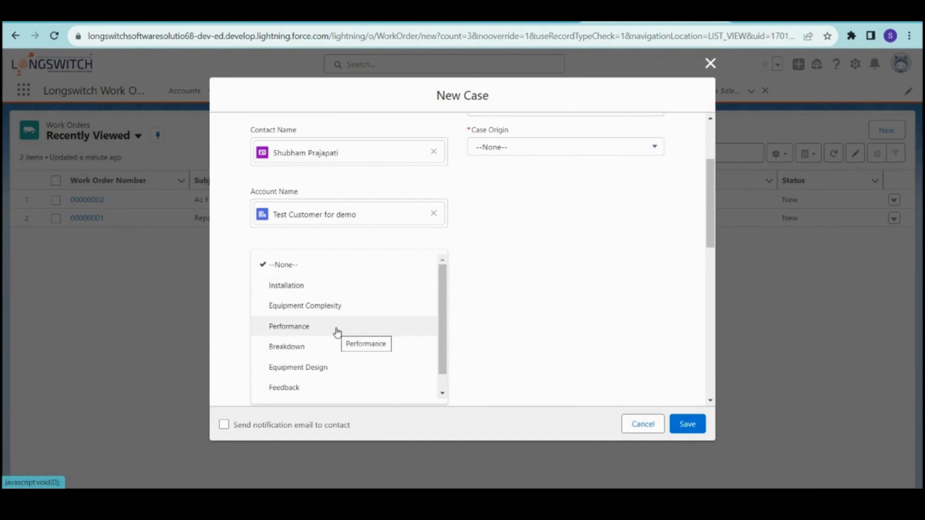
left_click(339, 346)
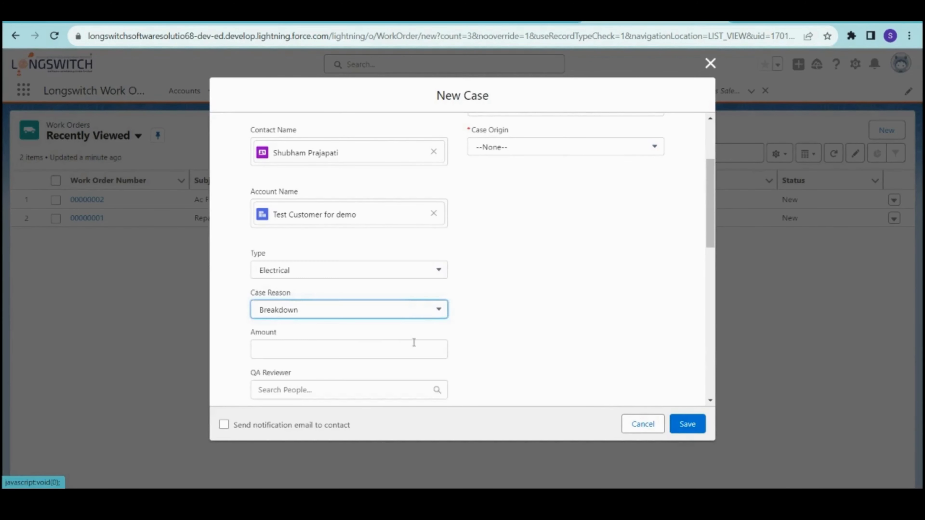
scroll(414, 343, "down", 3)
left_click(332, 232)
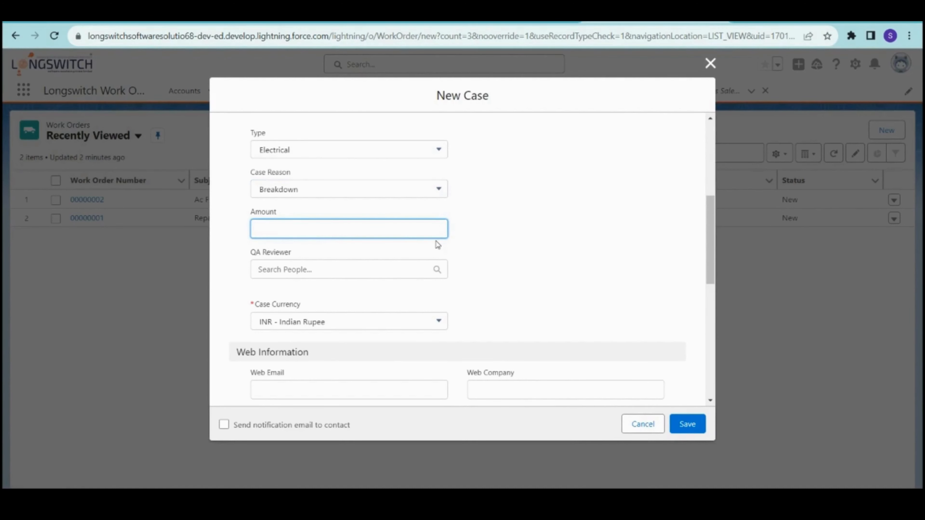
scroll(438, 244, "up", 7)
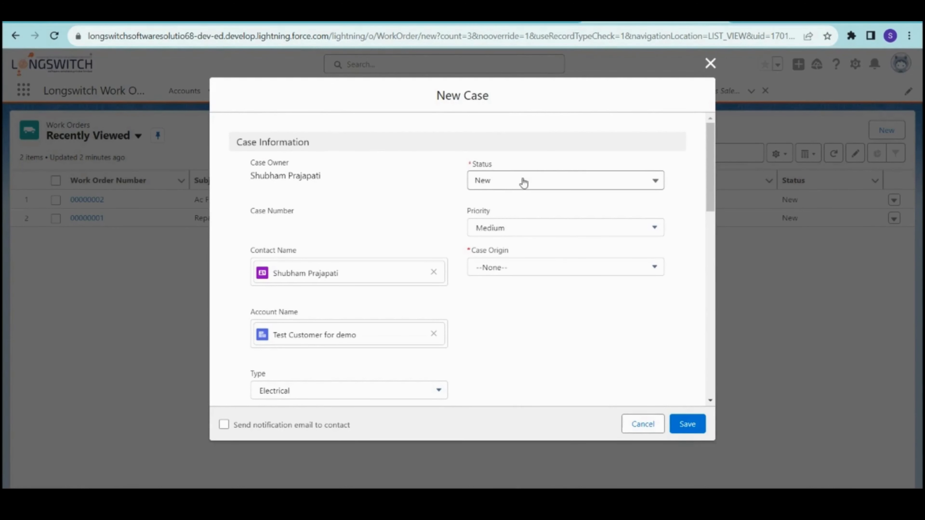
- Keep the case status as New and set the case origin to Phone
left_click(506, 187)
left_click(506, 187)
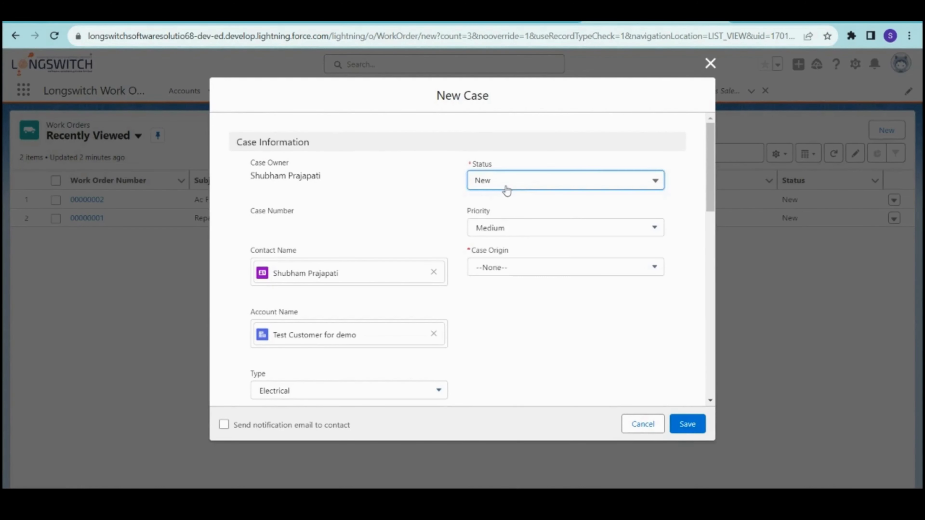
left_click(521, 270)
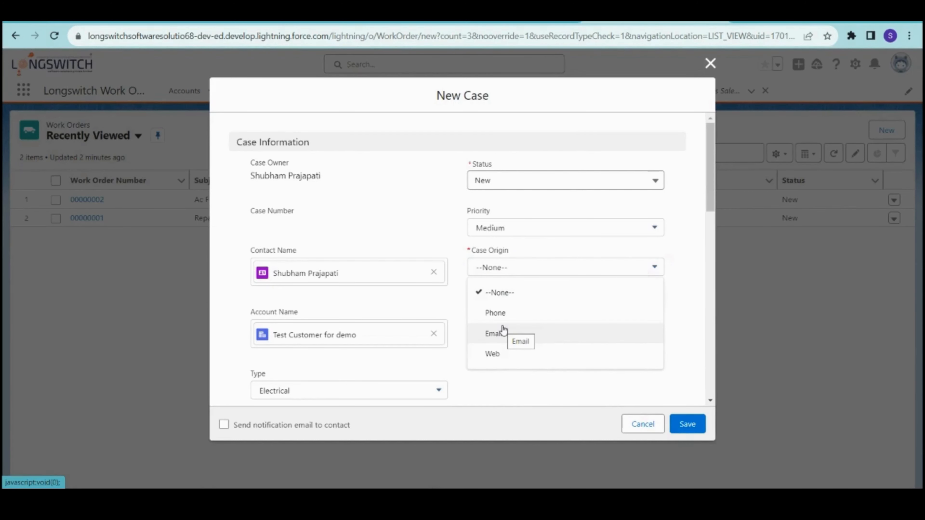
left_click(503, 313)
scroll(517, 319, "down", 5)
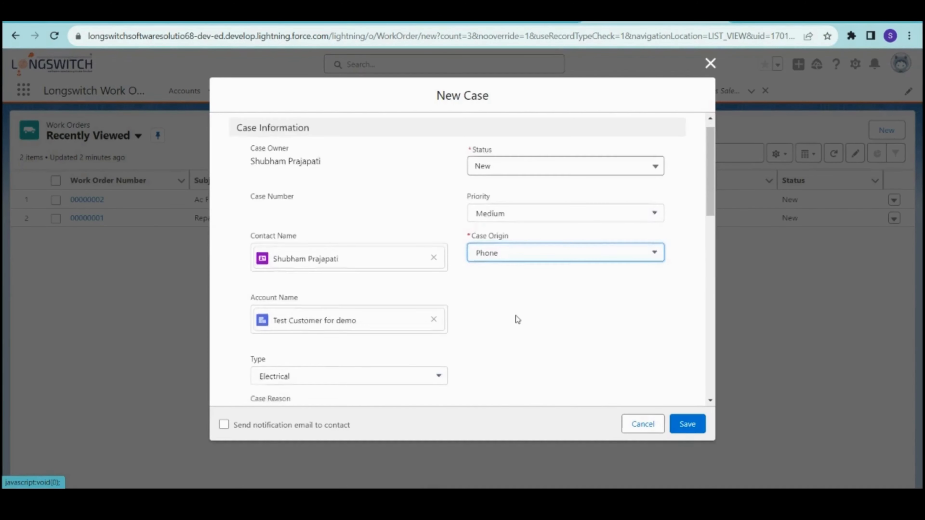
scroll(516, 315, "down", 3)
scroll(516, 315, "down", 2)
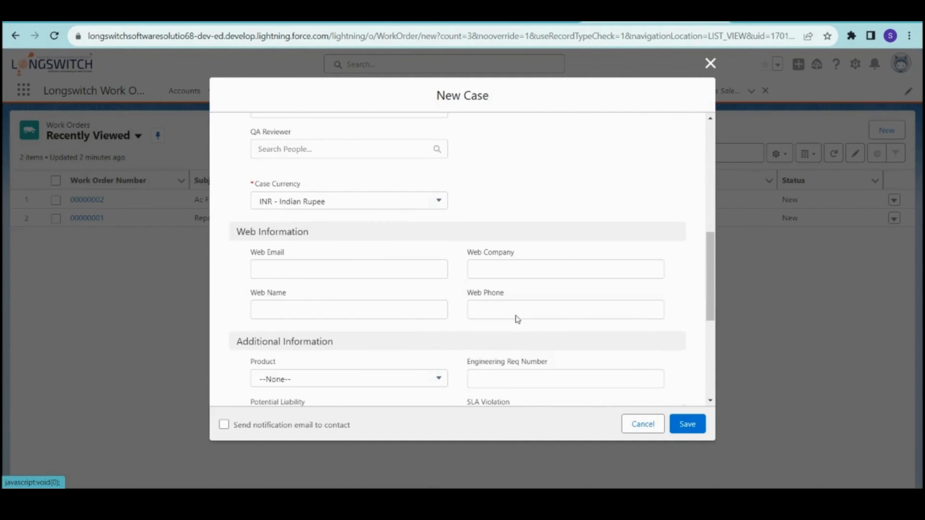
scroll(418, 324, "down", 2)
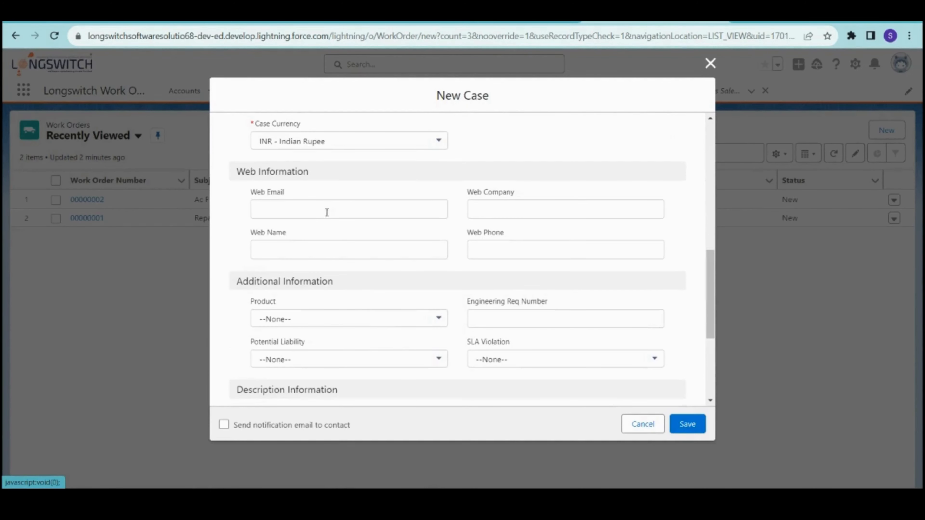
scroll(407, 272, "down", 2)
scroll(407, 273, "down", 1)
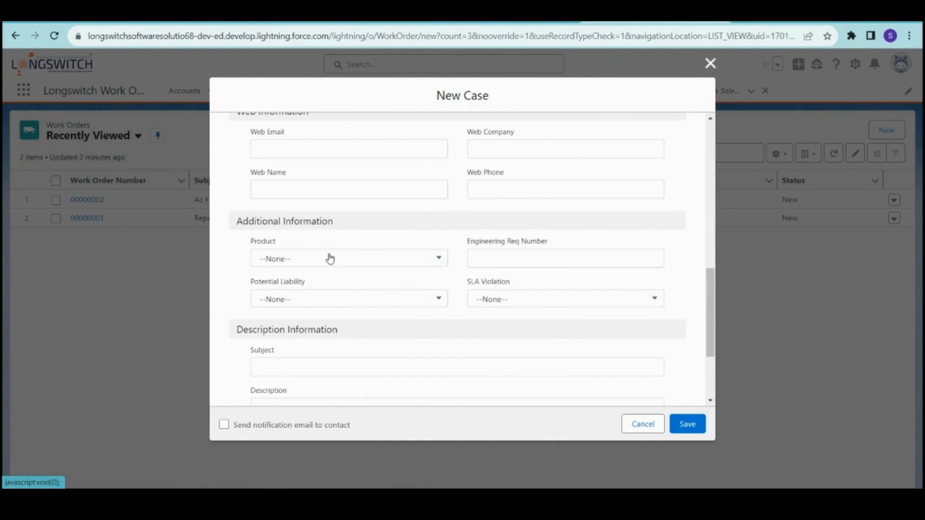
left_click(330, 259)
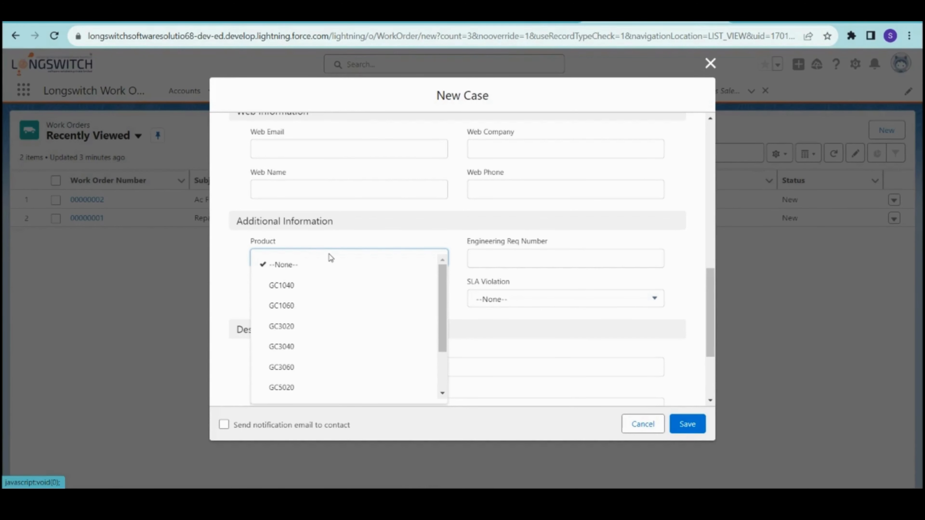
left_click(342, 241)
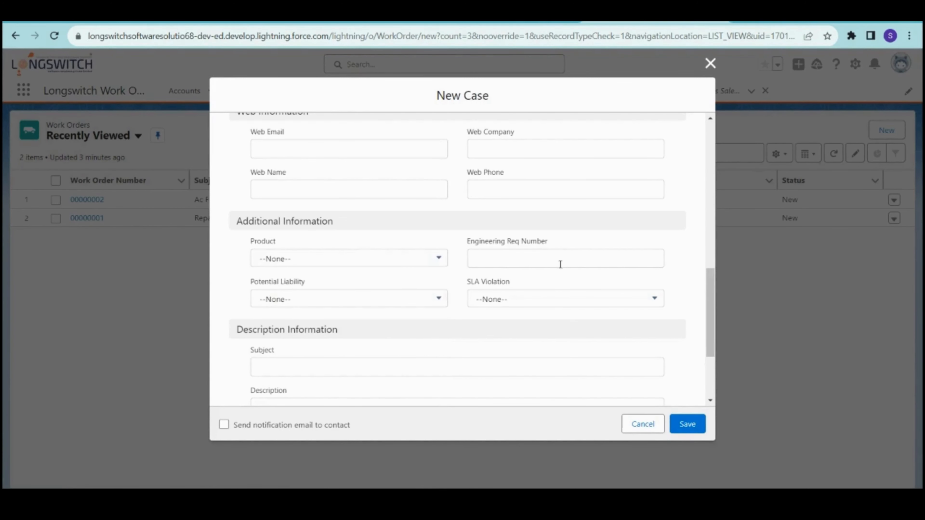
scroll(303, 314, "down", 2)
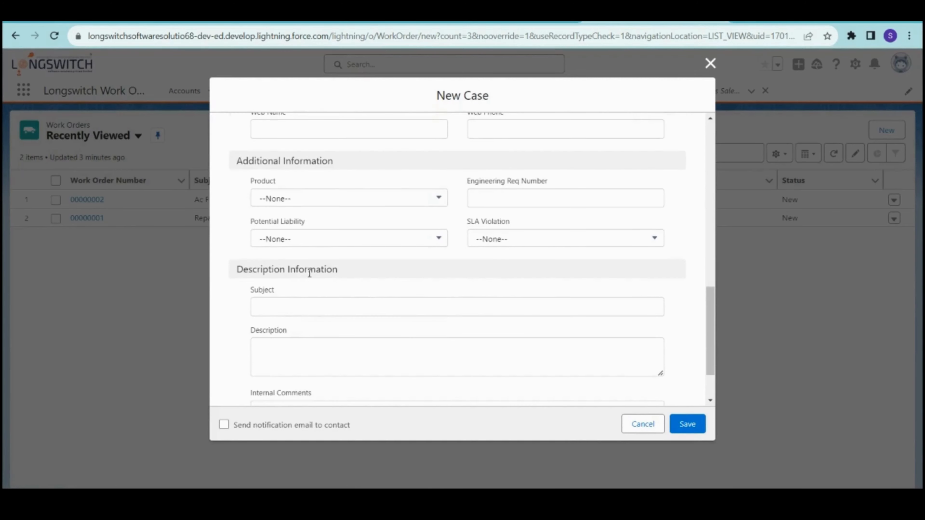
left_click(316, 242)
left_click(515, 240)
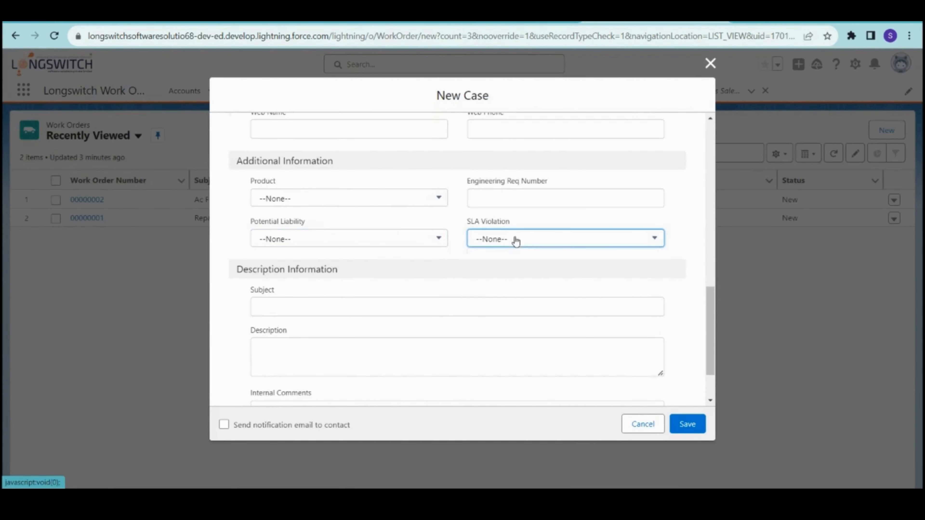
left_click(433, 224)
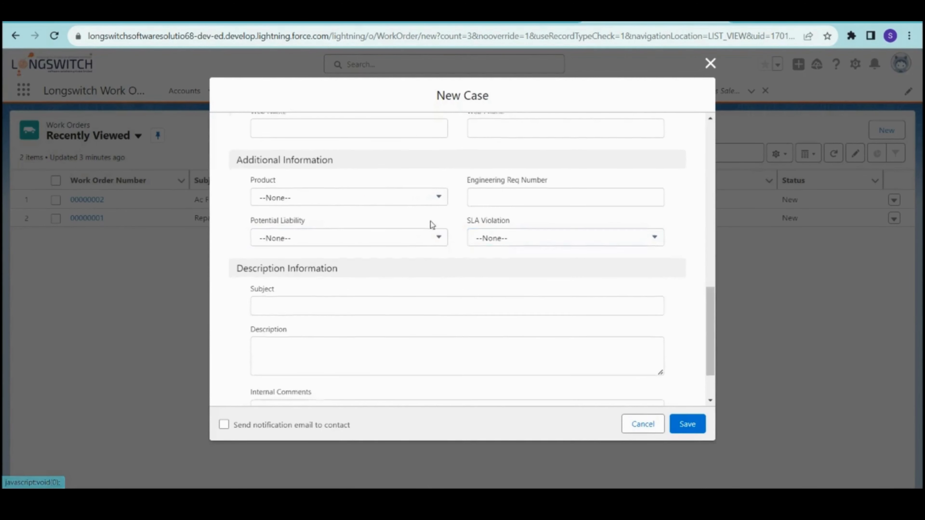
scroll(433, 224, "down", 2)
left_click(275, 252)
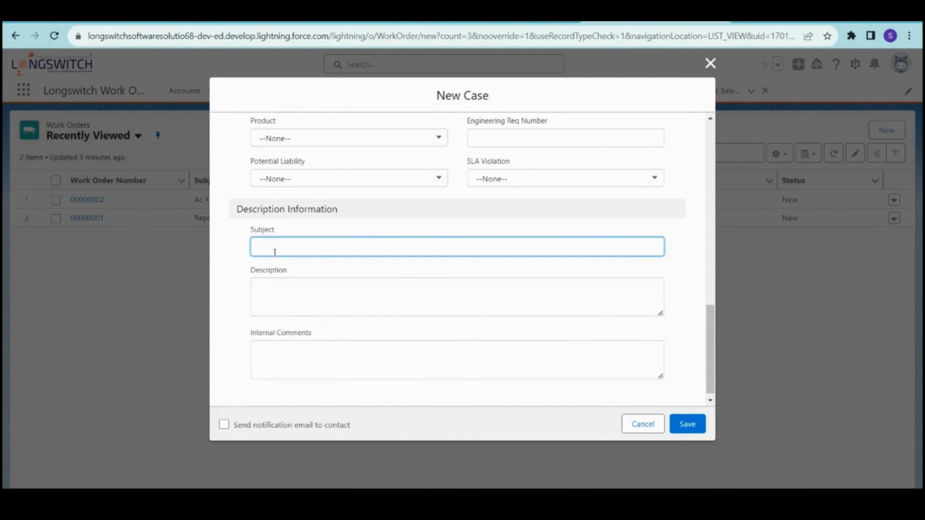
- Enter the case subject 'Request to fix a laptop issue'
type("Req")
type("uest to fix a laptiop issue")
scroll(305, 290, "down", 1)
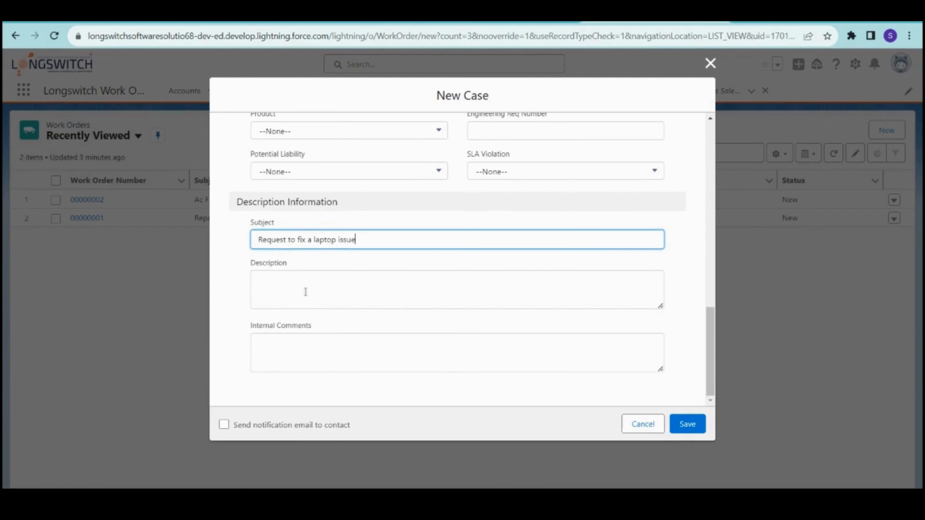
- Write the description: this morning the customer requested a fix for his laptop issue
left_click(313, 293)
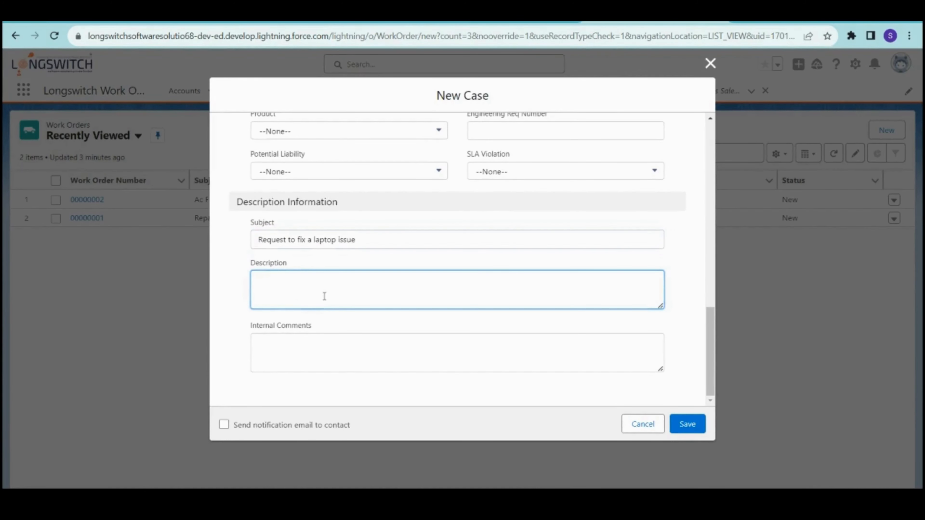
type("This morning I recevied a")
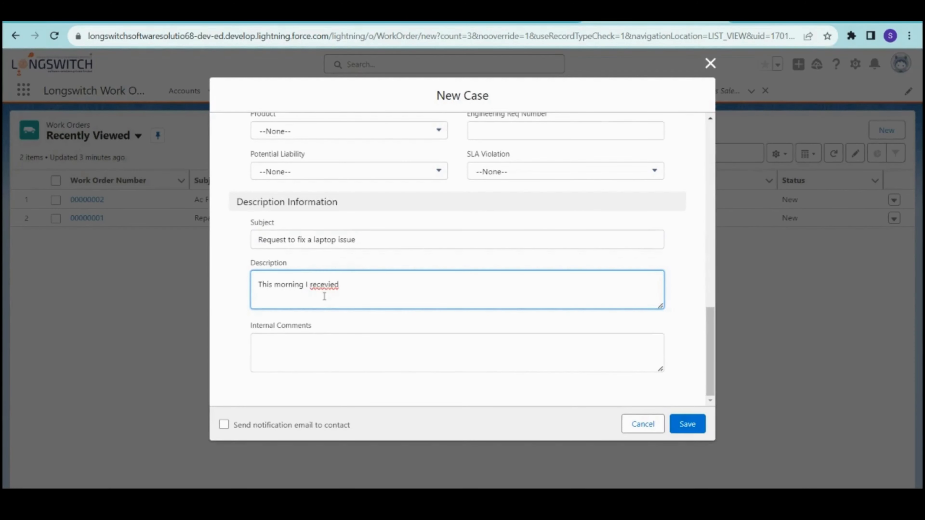
key("BackSpace")
key("BackSpace")
key("BackSpace")
key("BackSpace")
type("ive")
type("d a reques")
type("t from M")
type("er")
key("BackSpace")
key("BackSpace")
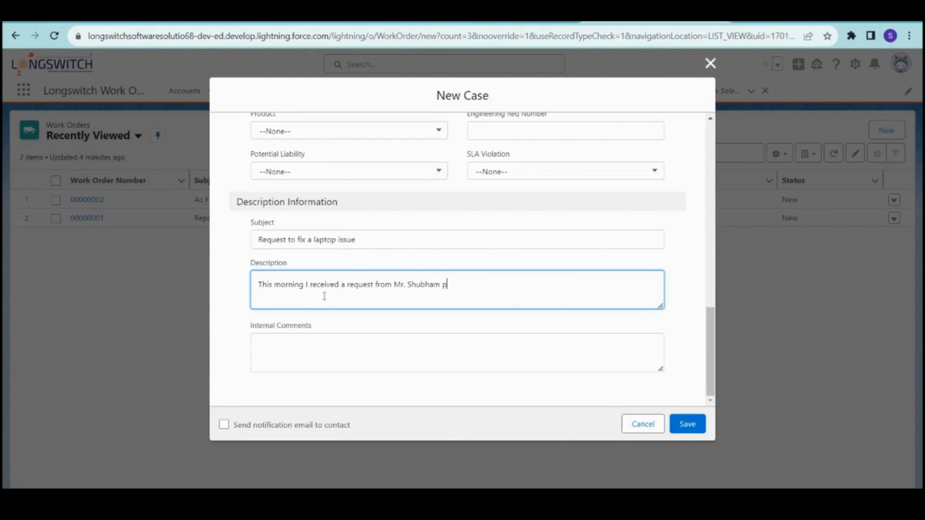
key("Left")
key("Left")
key("Left")
key("Left")
key("Left")
key("Left")
key("Left")
key("Left")
key("Left")
key("BackSpace")
type("PTO")
key("BackSpace")
key("BackSpace")
type("to fix his laptop s")
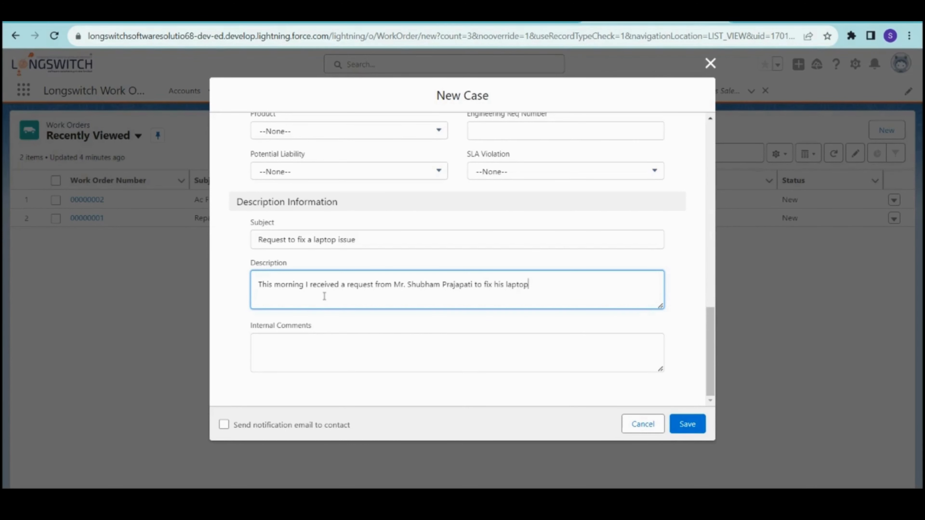
type("sue")
key("BackSpace")
key("BackSpace")
key("BackSpace")
key("BackSpace")
type("issue.")
left_click(332, 344)
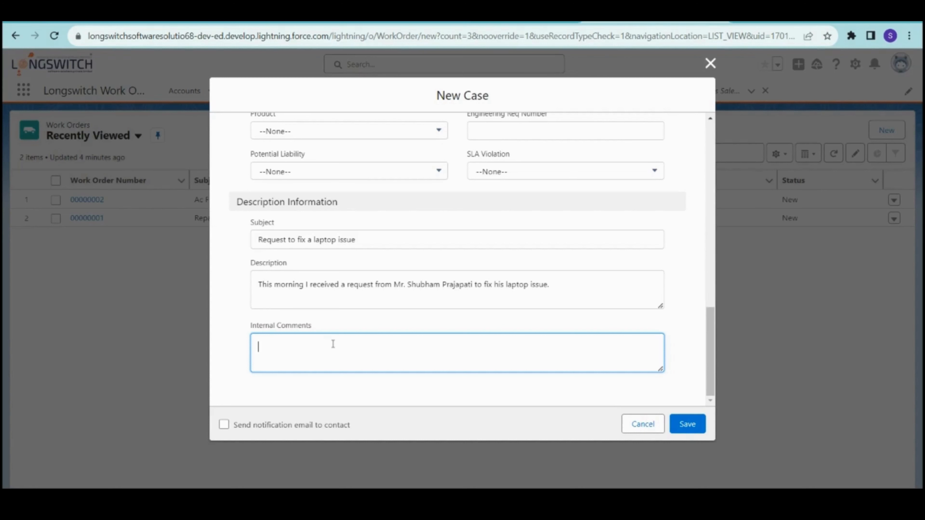
- Enter internal comments 'Before handling this request please tell the customer about estimated budget for this service request'
type("Before handling the")
key("BackSpace")
key("BackSpace")
key("BackSpace")
key("BackSpace")
type("this request ")
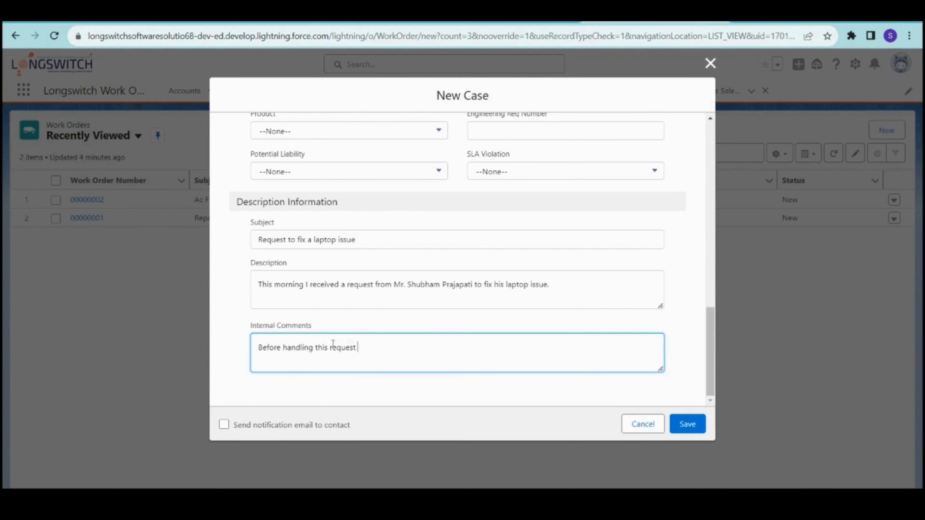
type("please ask")
key("BackSpace")
key("BackSpace")
key("BackSpace")
type("tell the cus")
type("ome")
key("BackSpace")
key("BackSpace")
key("BackSpace")
type("tomer abn")
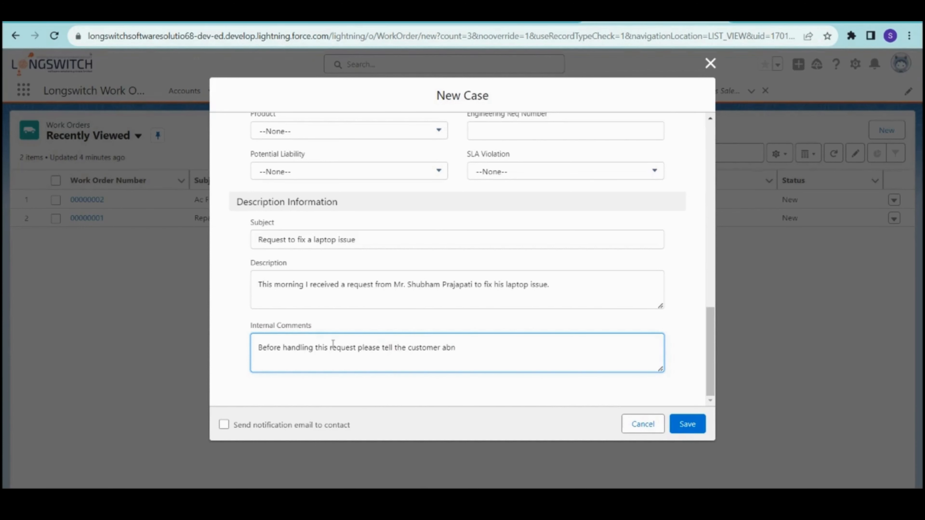
type("oout estimated budget t")
type("or this ser")
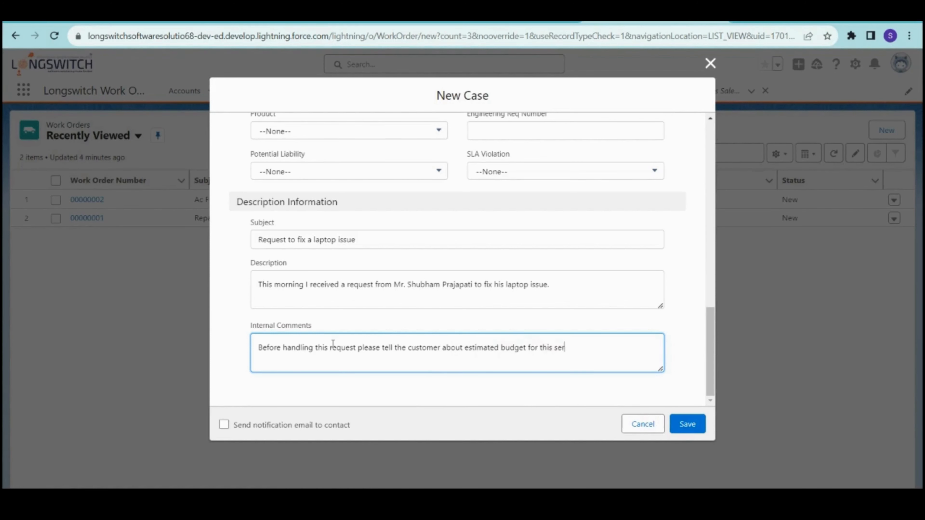
type("vice request.")
left_click(407, 409)
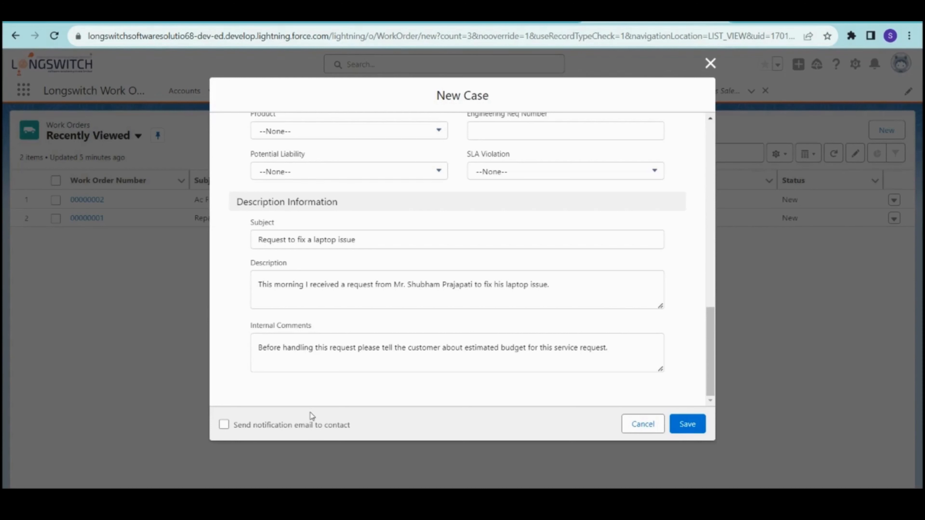
- Enable the contact notification email and try saving, which flags the contact's missing email address
left_click(223, 425)
left_click(688, 424)
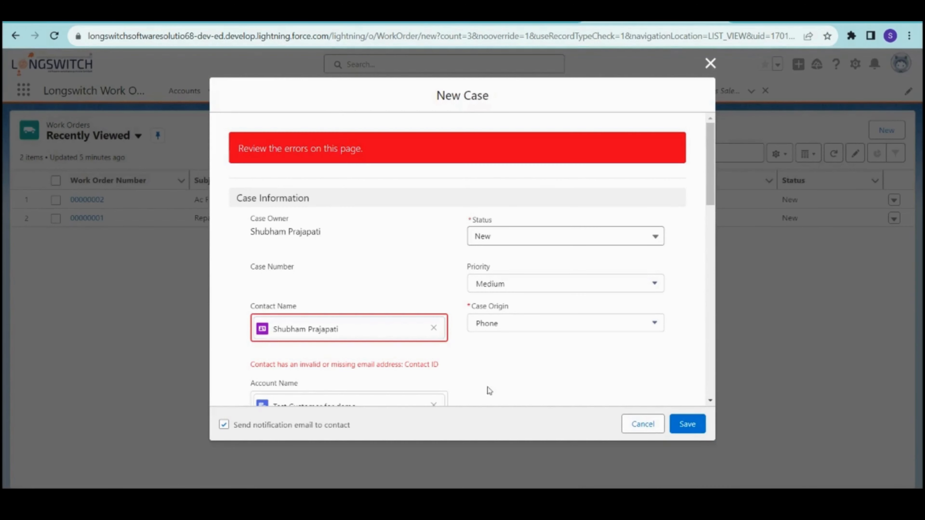
scroll(466, 381, "down", 1)
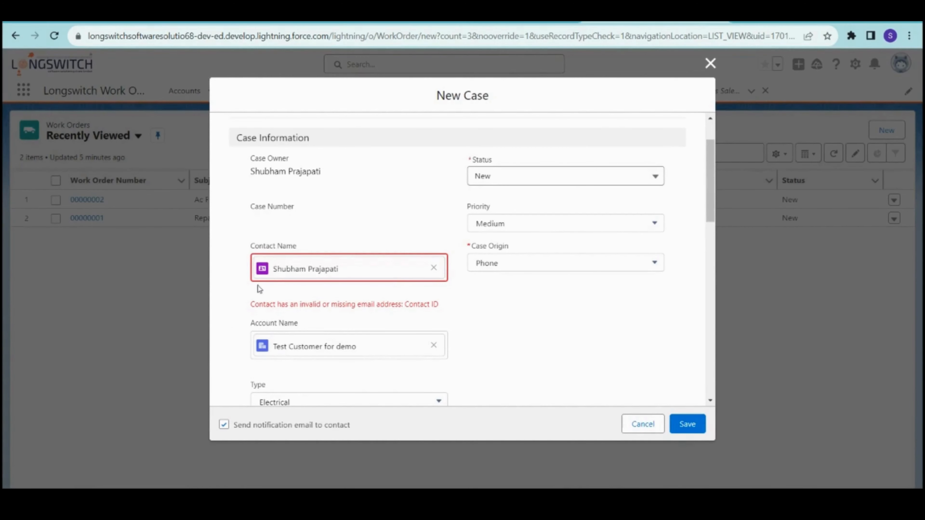
left_click_drag(249, 305, 457, 298)
left_click(464, 313)
- Search 'longsw' in the App Launcher, open Longswitch Work Order Management, and go to Contacts
left_click(533, 21)
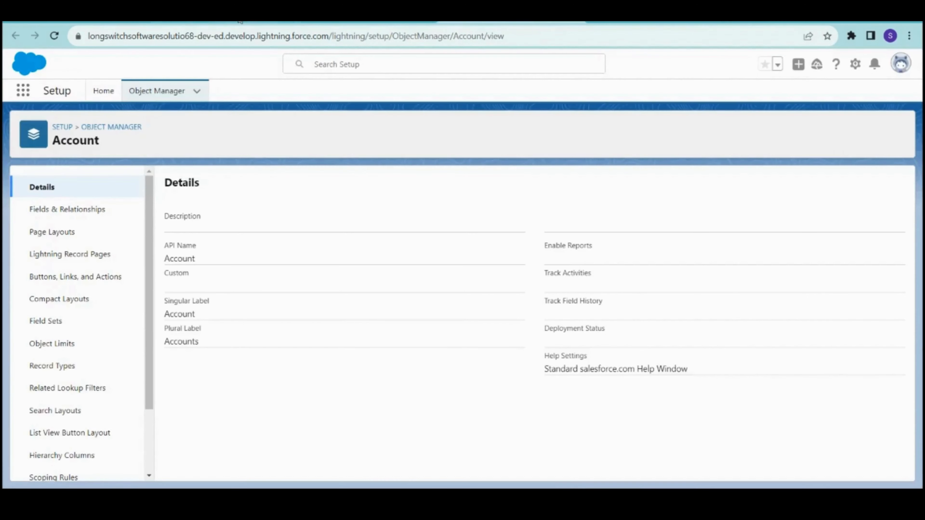
left_click(255, 24)
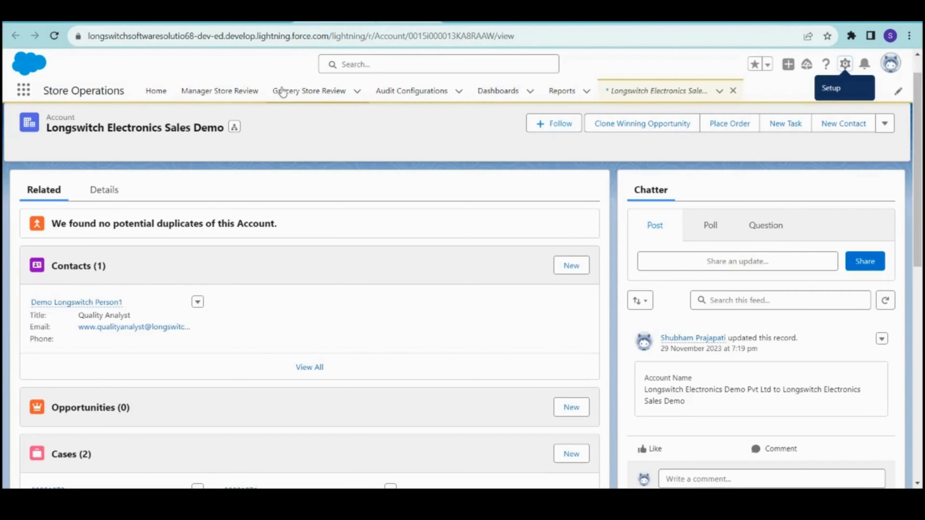
left_click(24, 91)
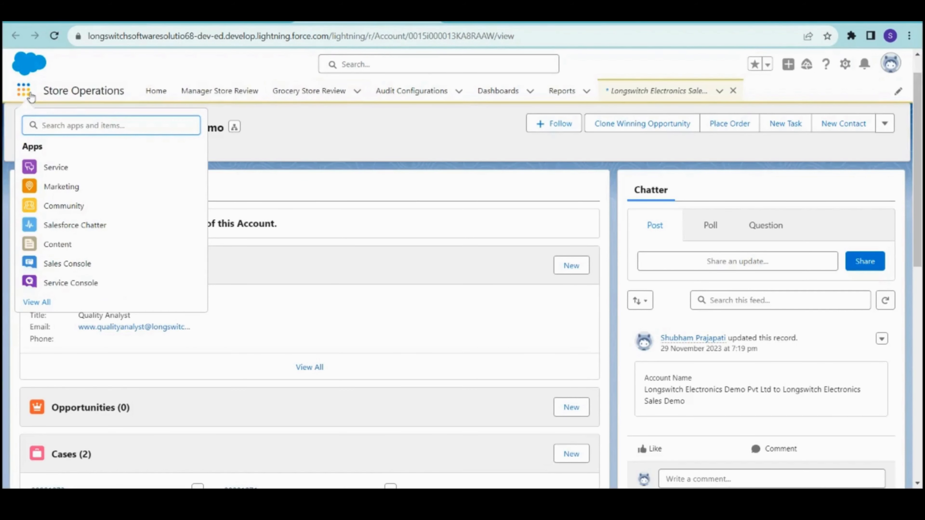
type("longsw")
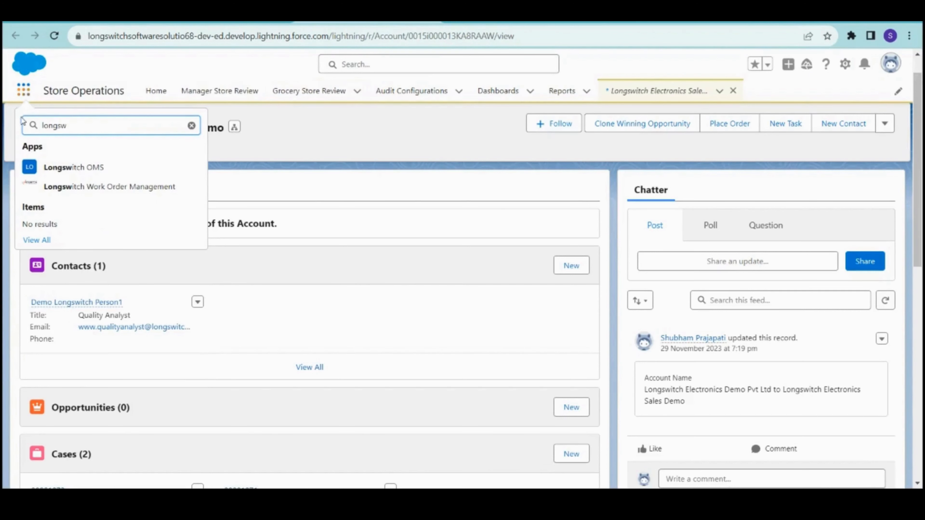
left_click(105, 194)
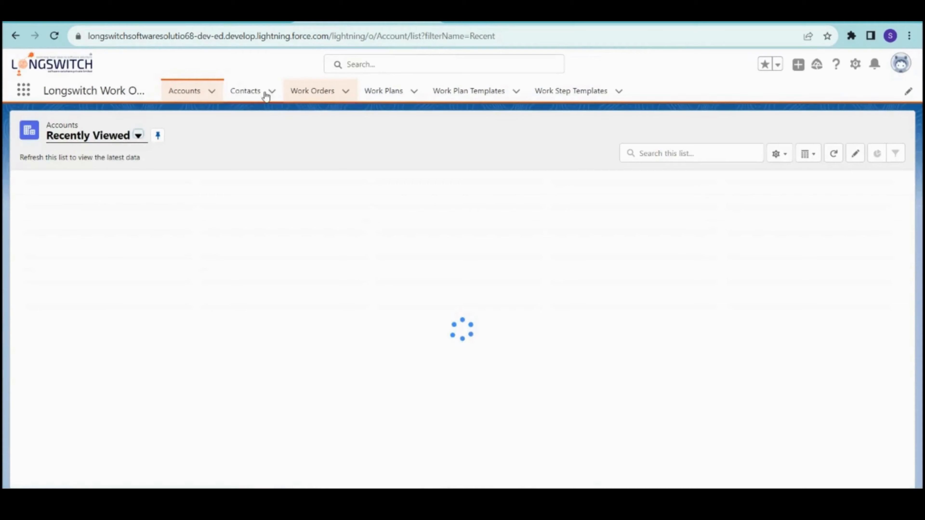
left_click(266, 95)
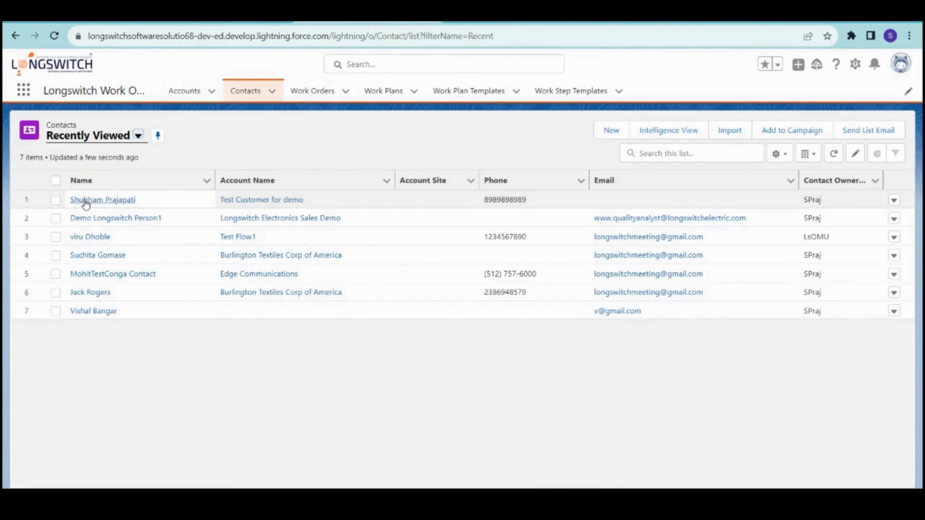
- Open the Test Customer for demo contact's record, note its empty Email, and show more actions
left_click(89, 201)
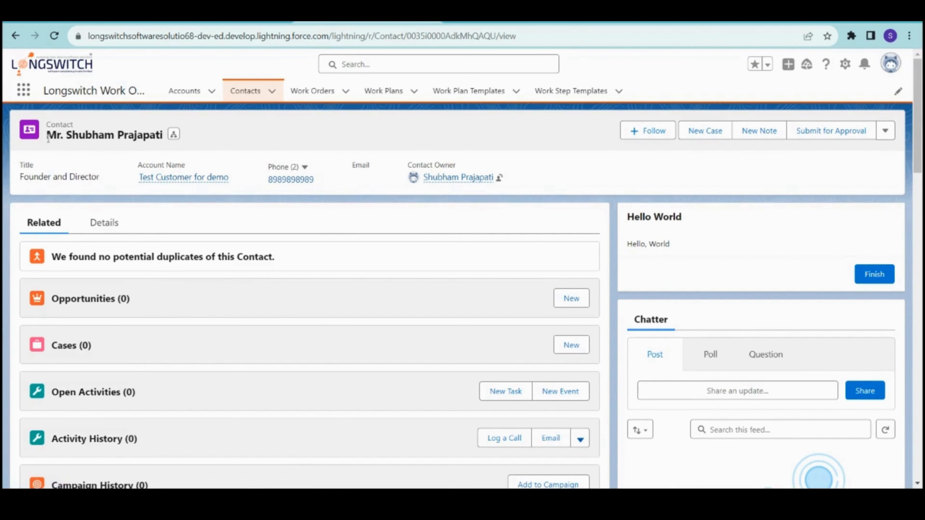
left_click_drag(47, 137, 119, 140)
double_click(361, 167)
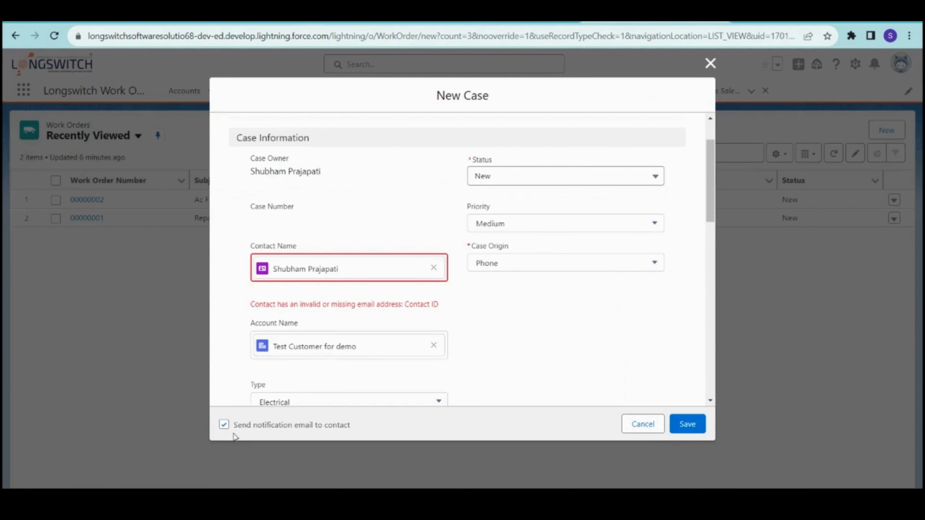
left_click_drag(233, 425, 339, 425)
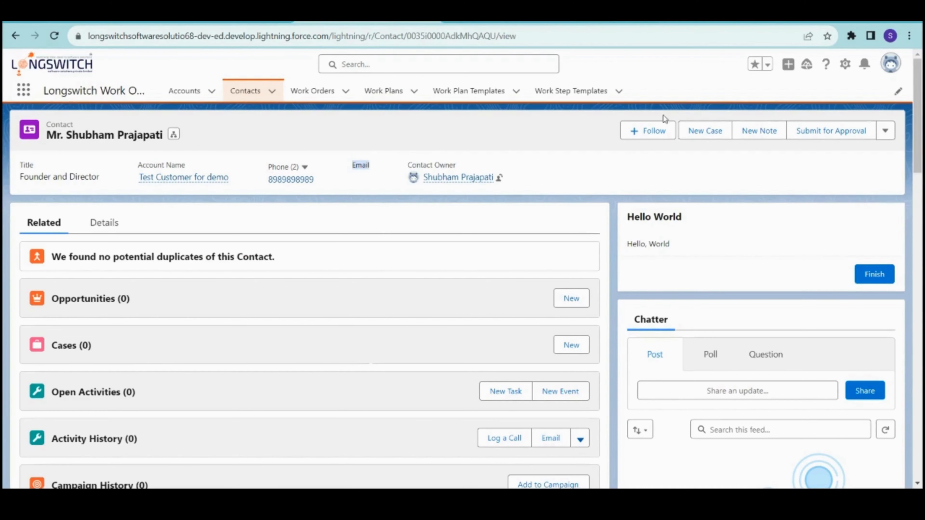
left_click(885, 131)
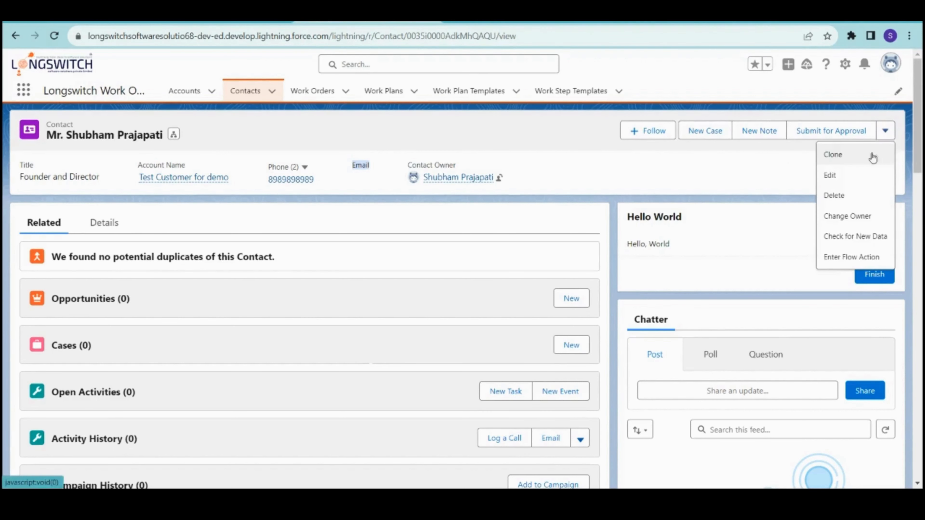
- Edit the contact to fill in its email address and save it
left_click(826, 179)
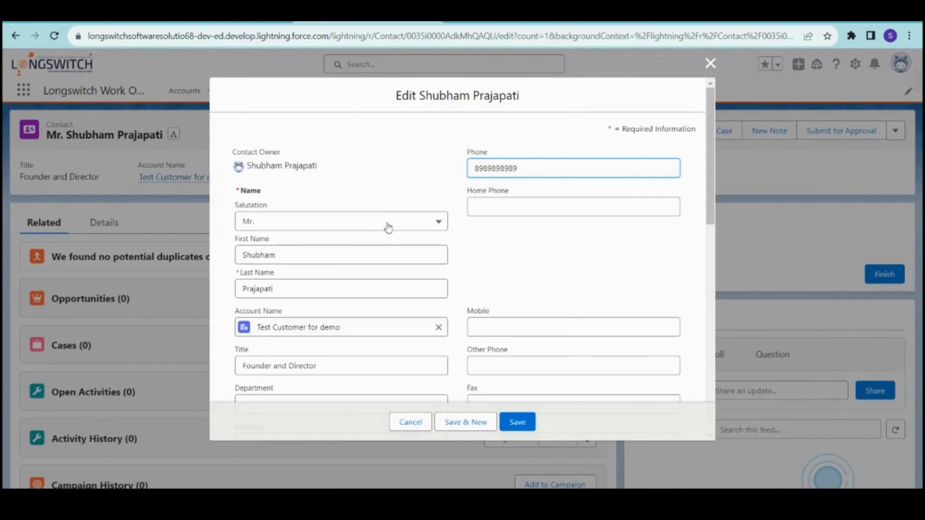
scroll(302, 277, "down", 3)
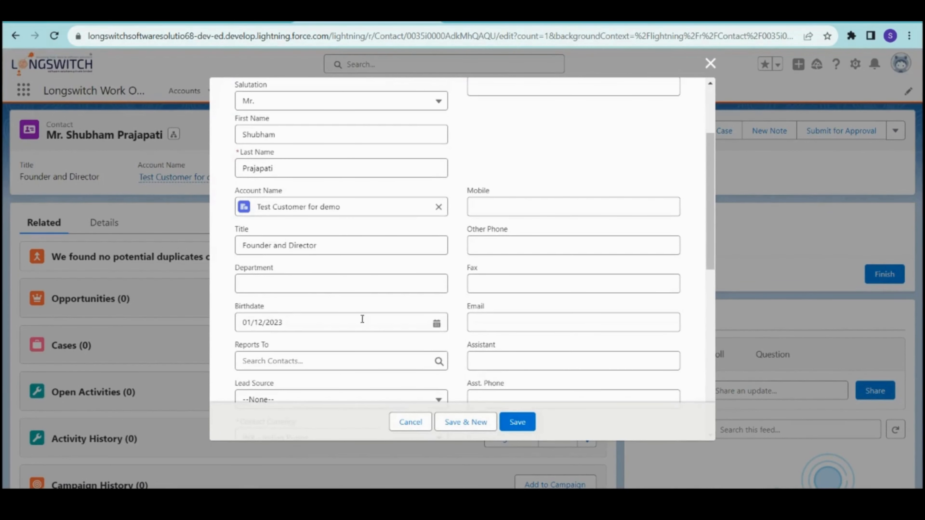
left_click(480, 324)
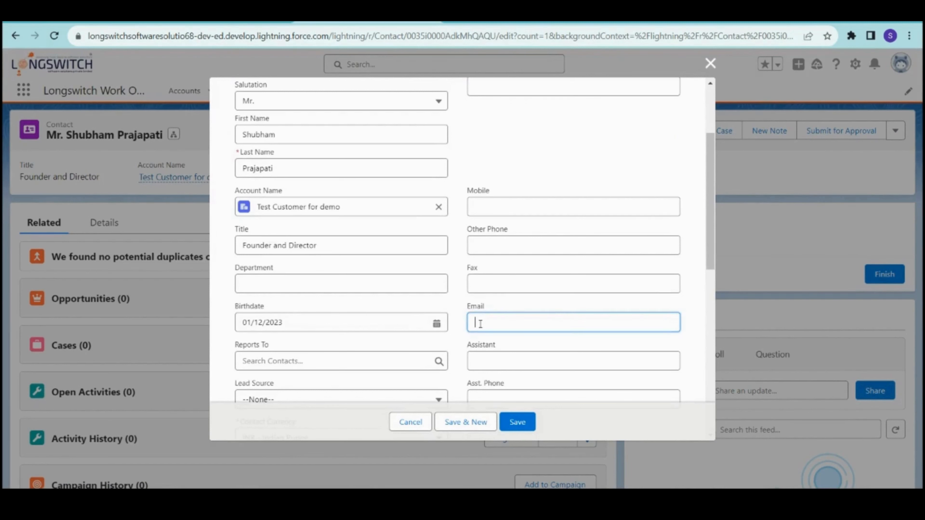
type("shubh")
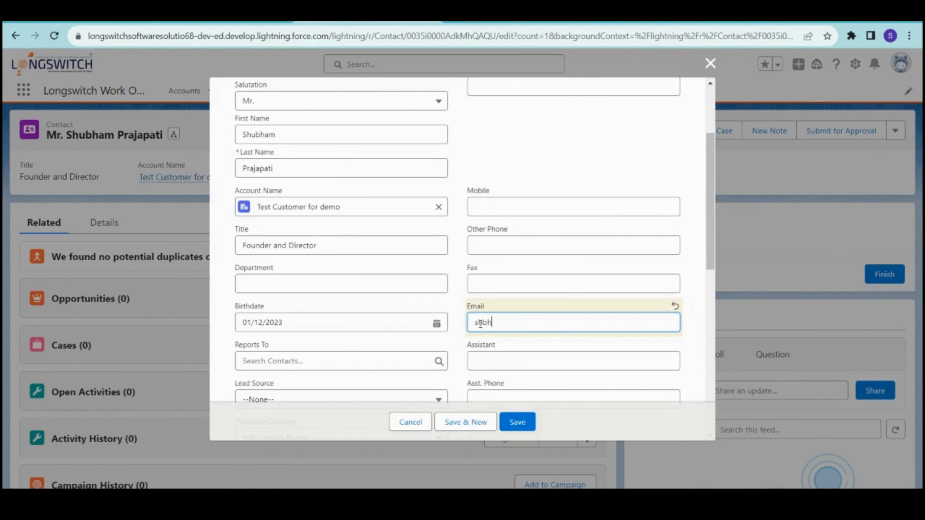
key("BackSpace")
key("BackSpace")
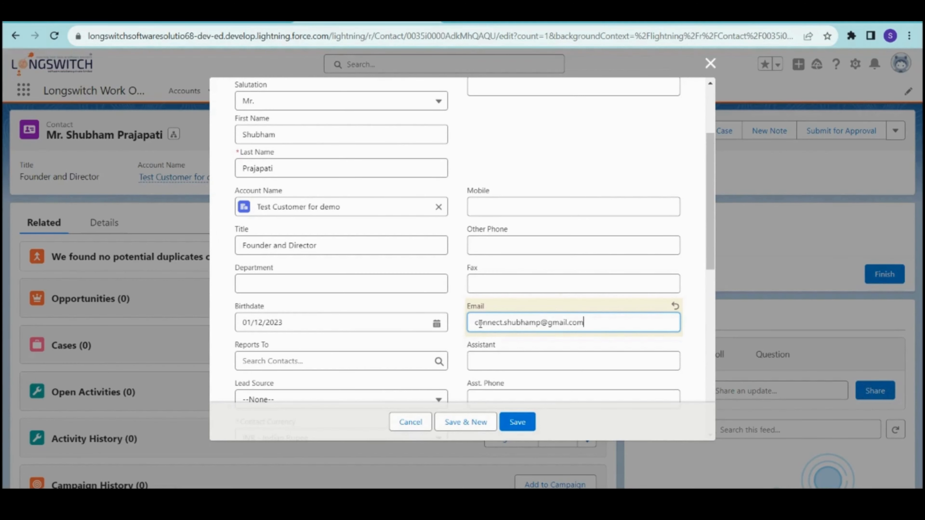
left_click(517, 423)
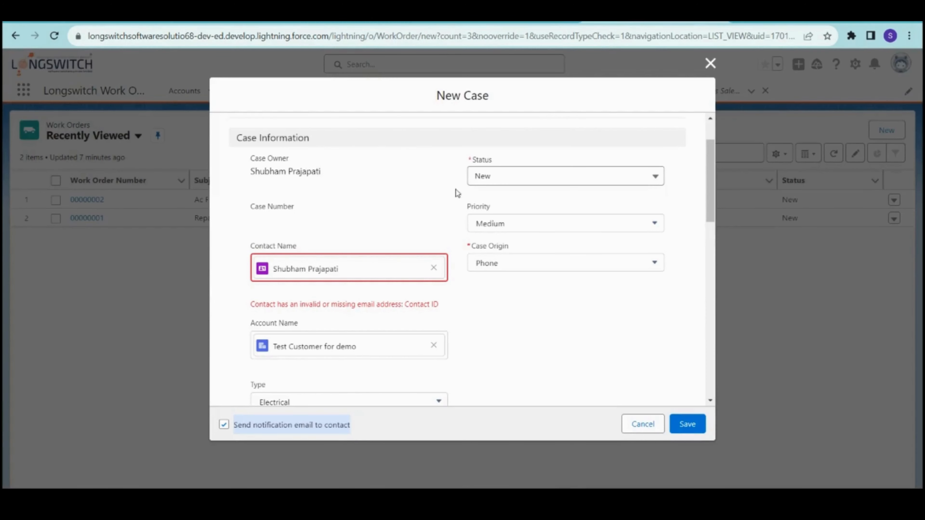
- Save the laptop repair case, then bring up the work order's Work Type options
scroll(442, 323, "down", 12)
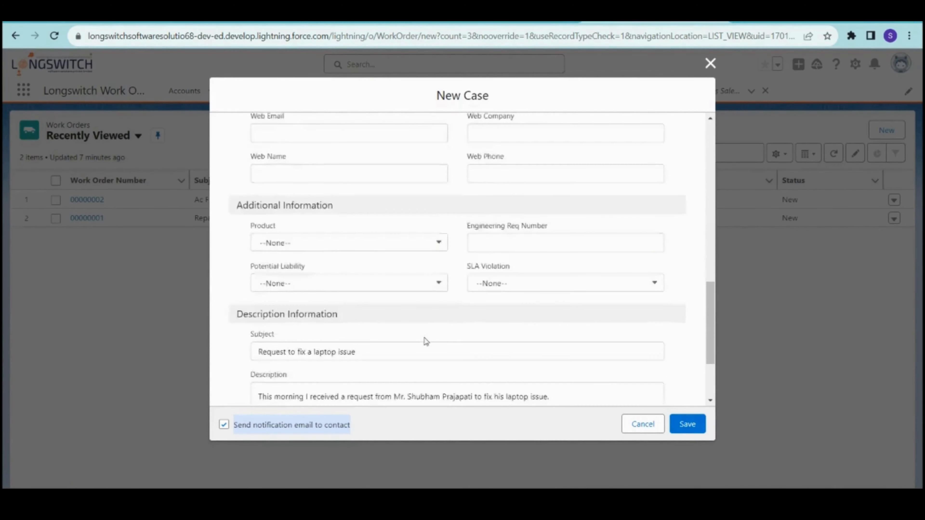
left_click(693, 424)
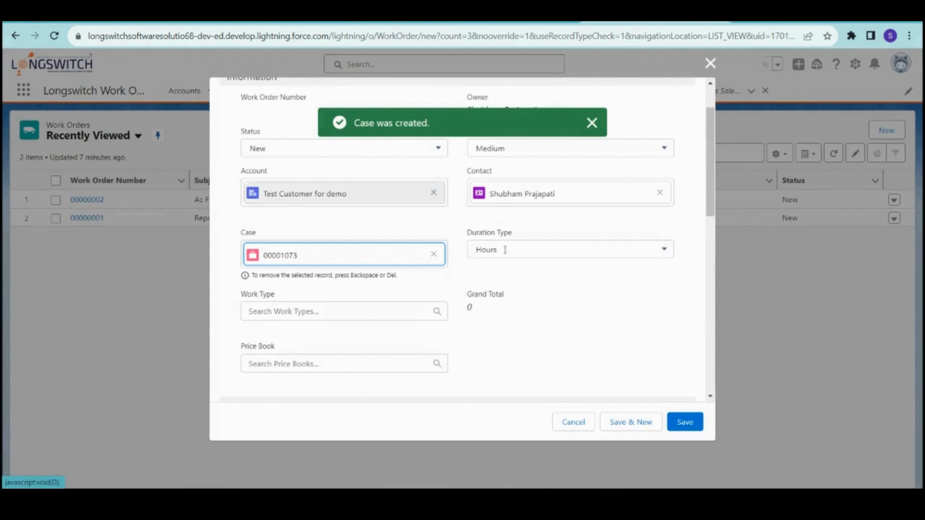
left_click(510, 341)
scroll(496, 351, "down", 2)
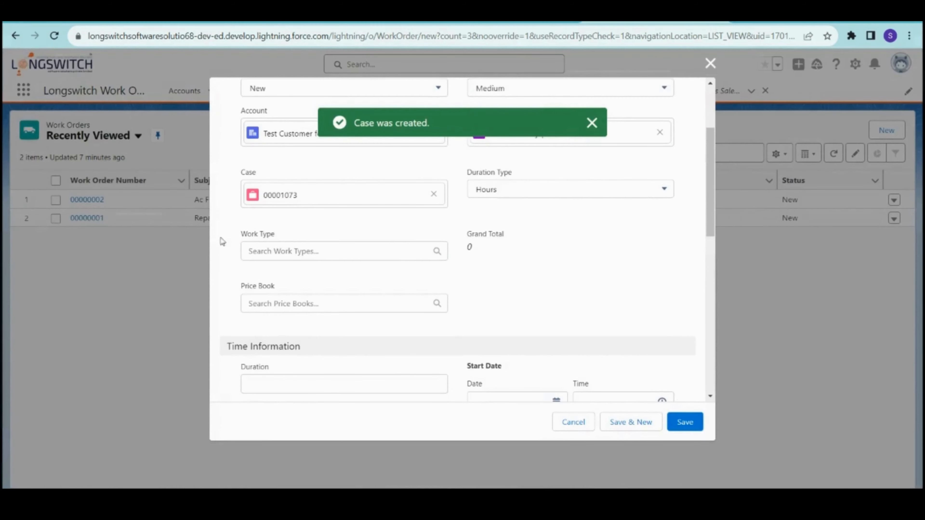
left_click(288, 250)
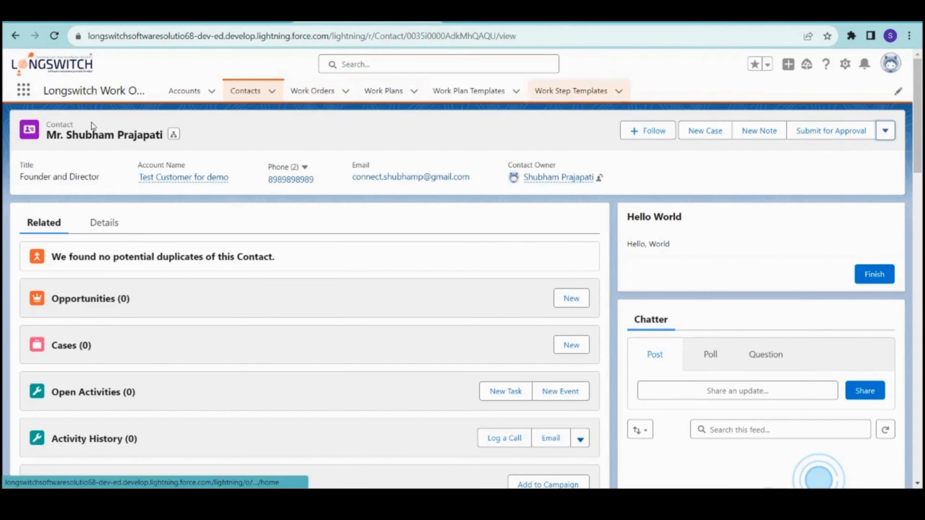
- Open Work Types in a new tab, show the All Work Types list, and return to the work order
left_click(24, 97)
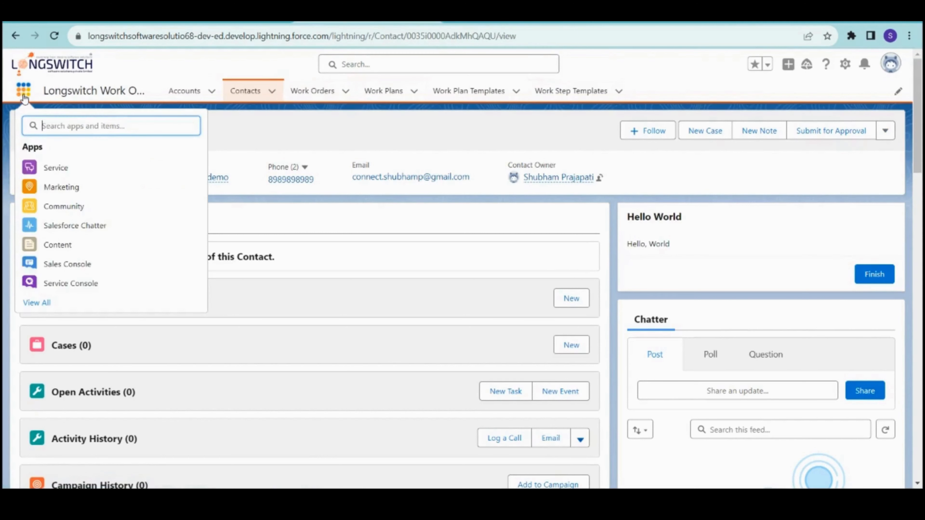
type("work")
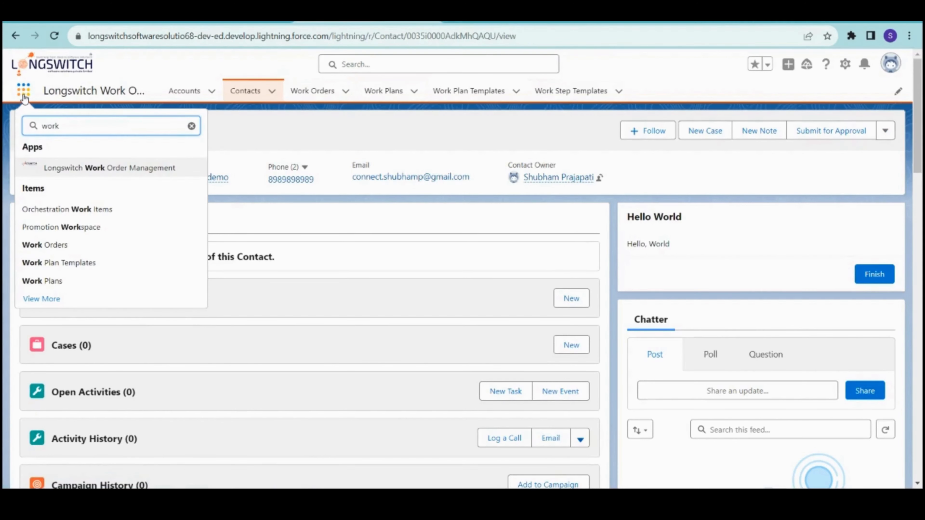
type(" typ")
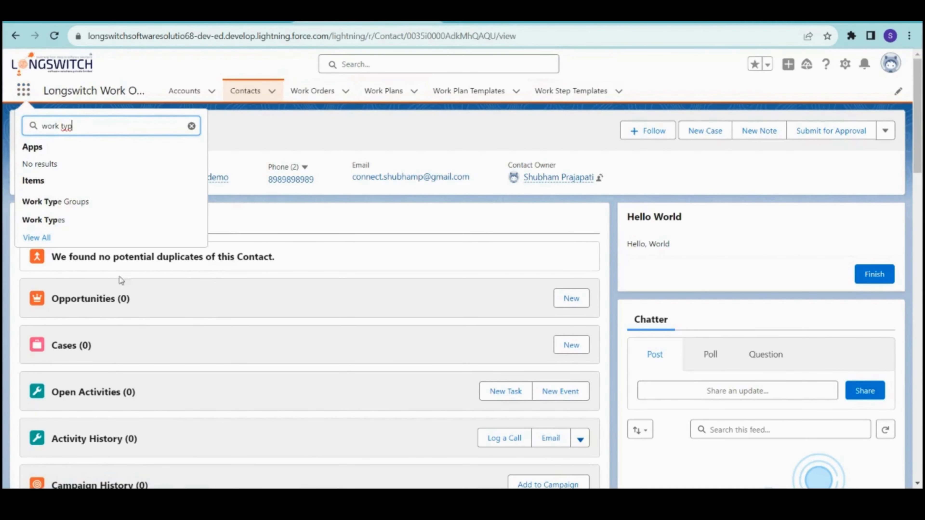
right_click(77, 227)
left_click(115, 228)
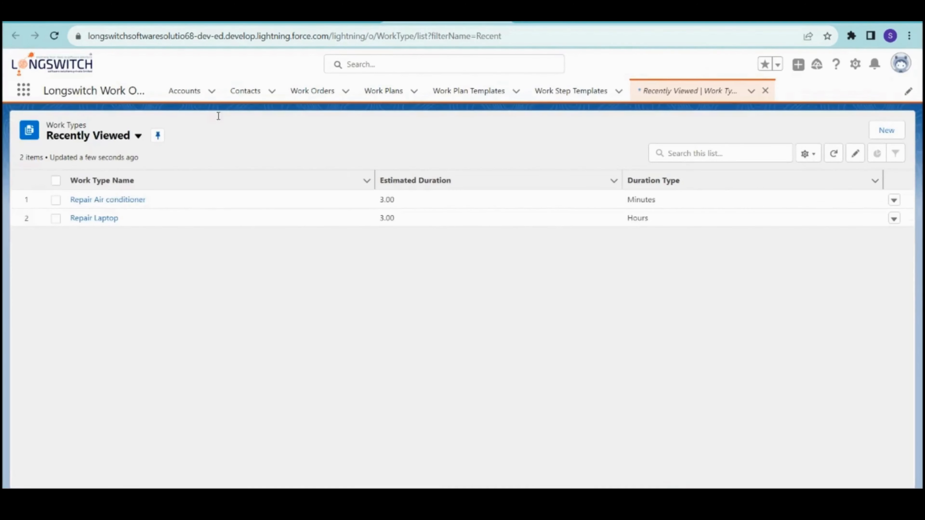
left_click(107, 140)
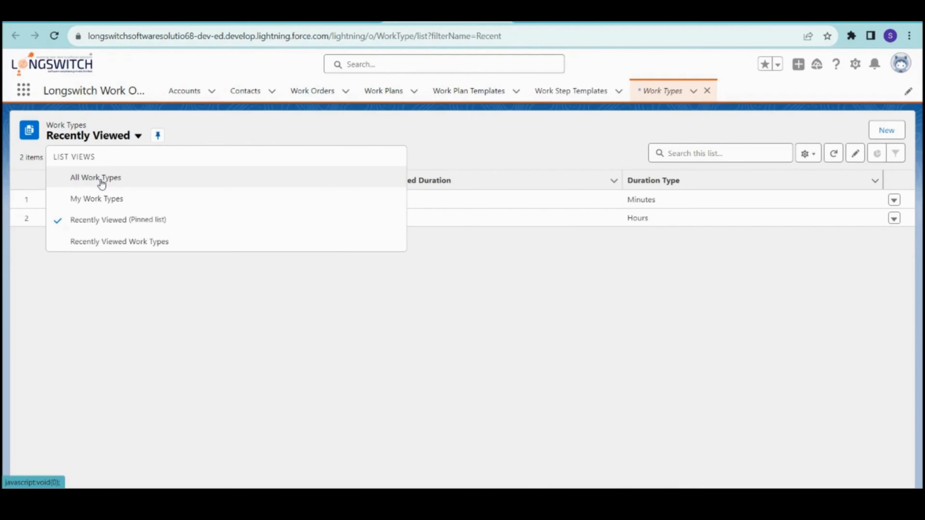
left_click(102, 182)
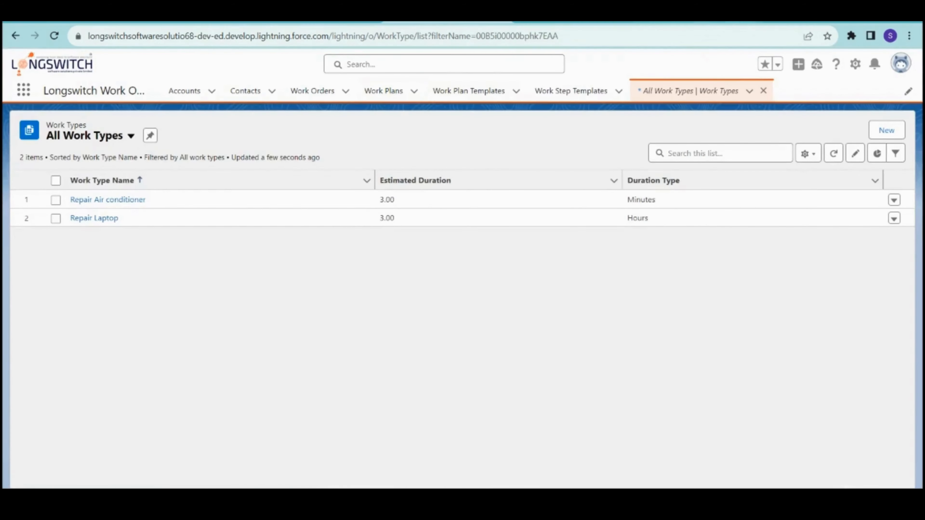
left_click(701, 19)
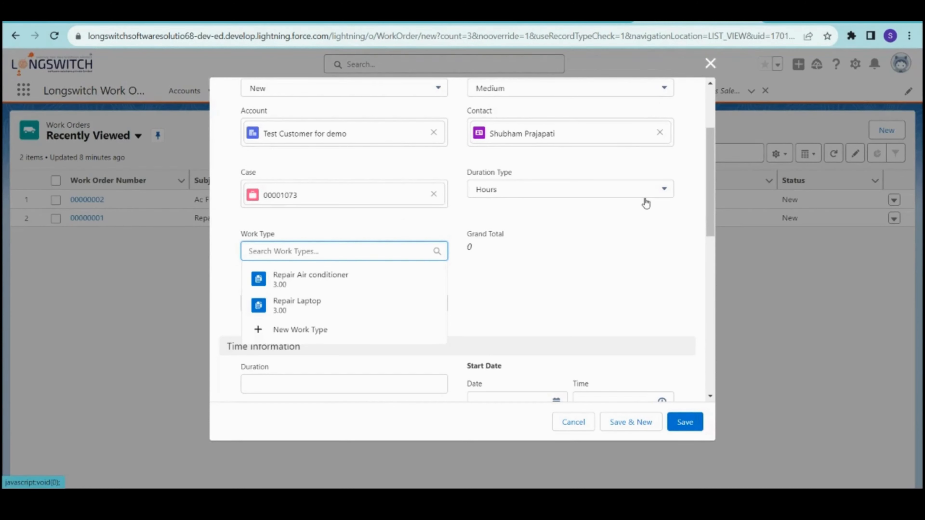
- Choose Repair Laptop as the Work Type, then go back to the All Work Types list
left_click(296, 308)
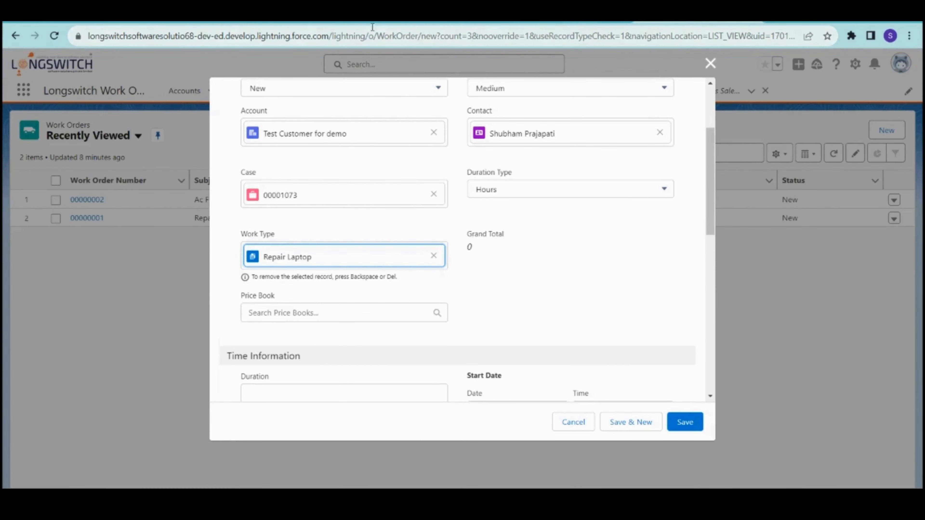
left_click(430, 22)
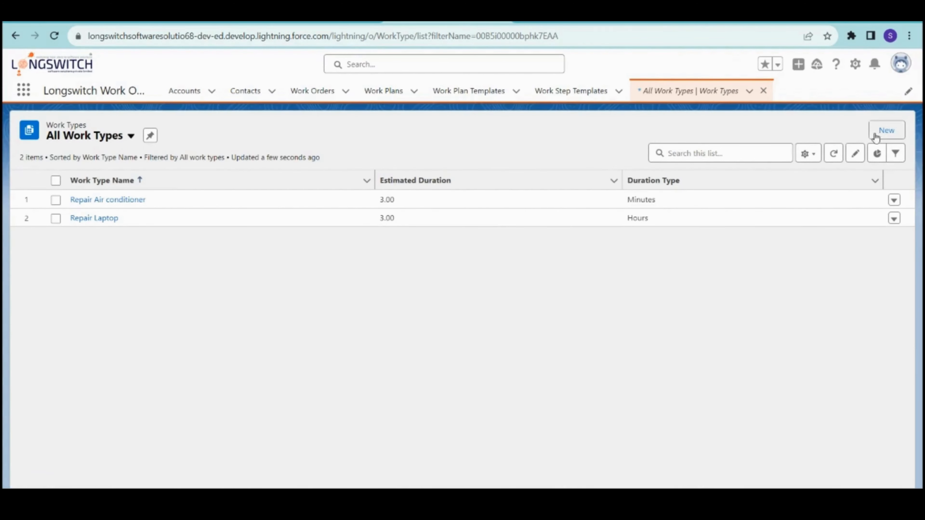
- Start a new work type and enter 'Laptop Formatting' as its Work Type Name
left_click(884, 131)
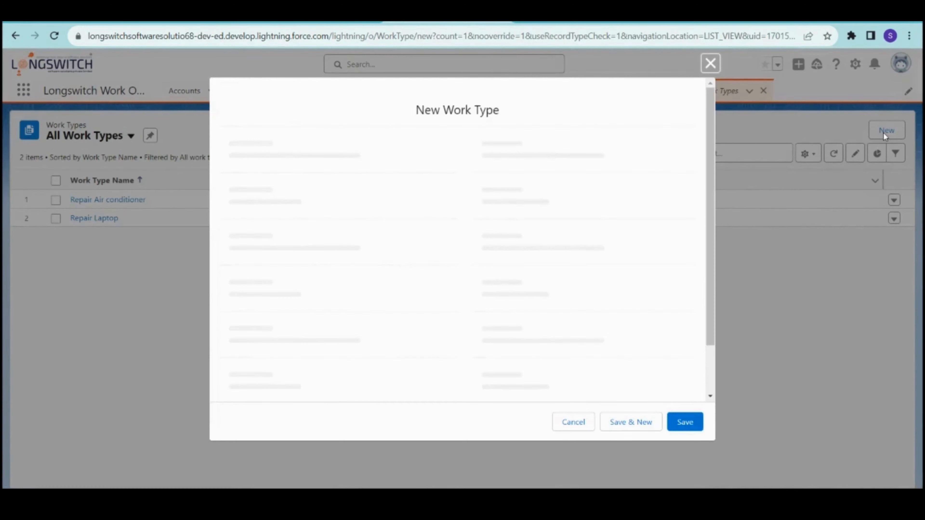
scroll(368, 218, "down", 8)
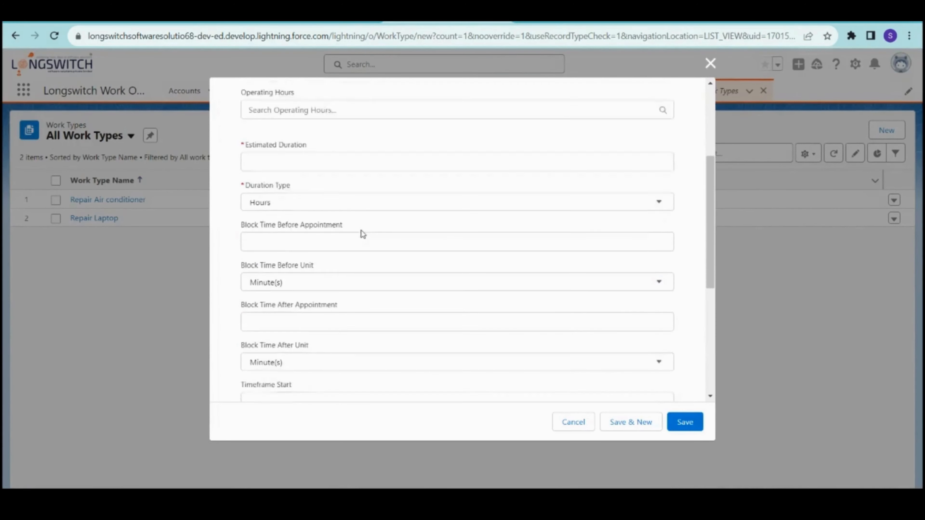
scroll(363, 234, "down", 1)
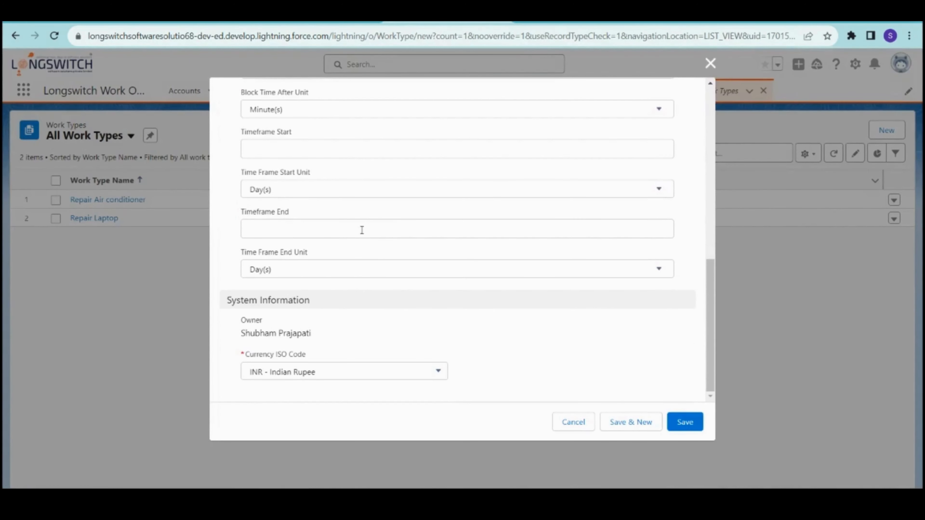
scroll(369, 235, "up", 8)
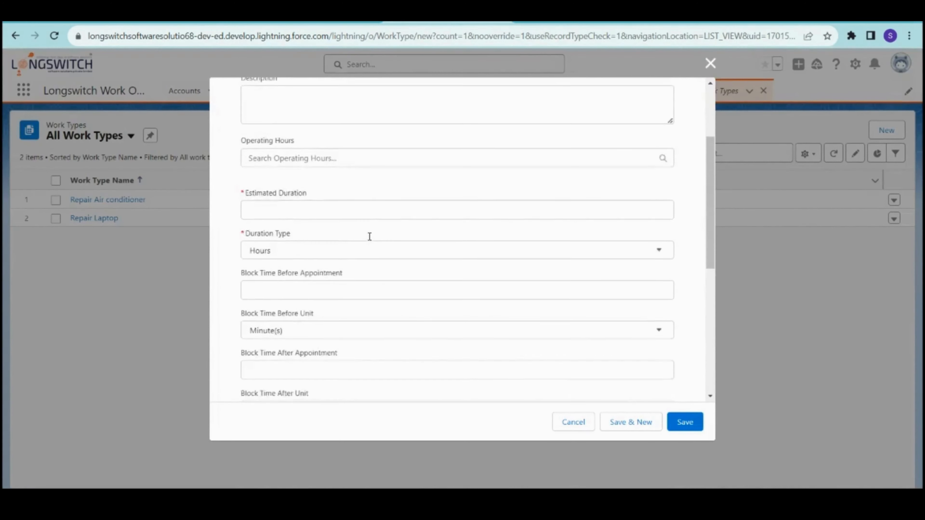
scroll(552, 288, "up", 2)
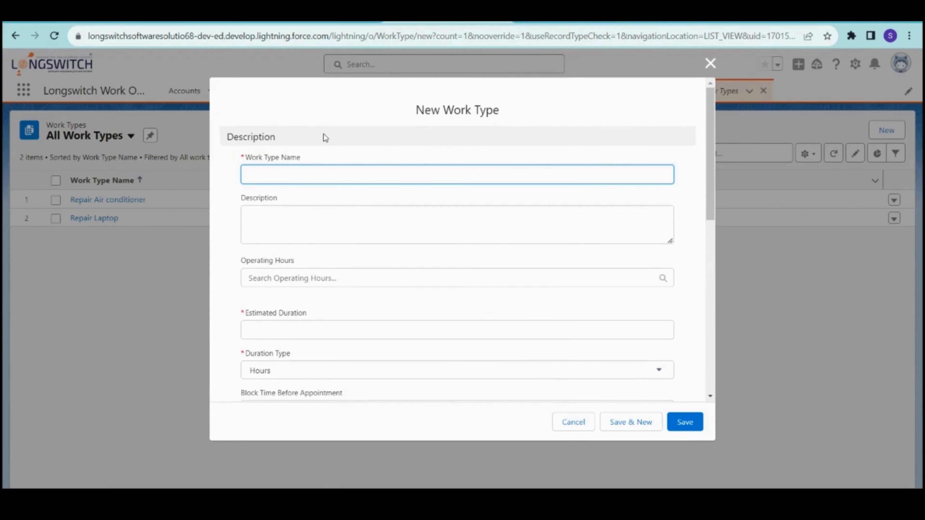
type("Laptop Formatting")
- Dismiss the New Operating Hours form without saving it
left_click(295, 282)
scroll(346, 321, "down", 2)
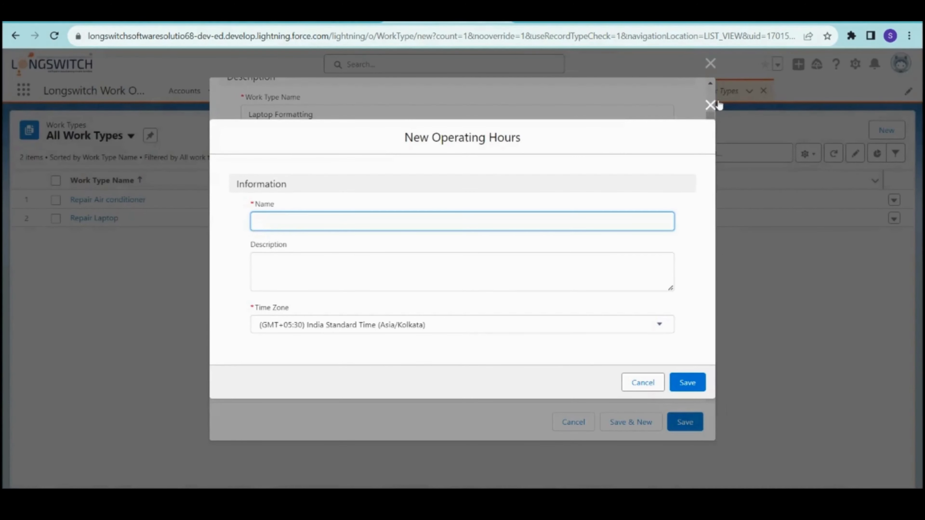
left_click(710, 105)
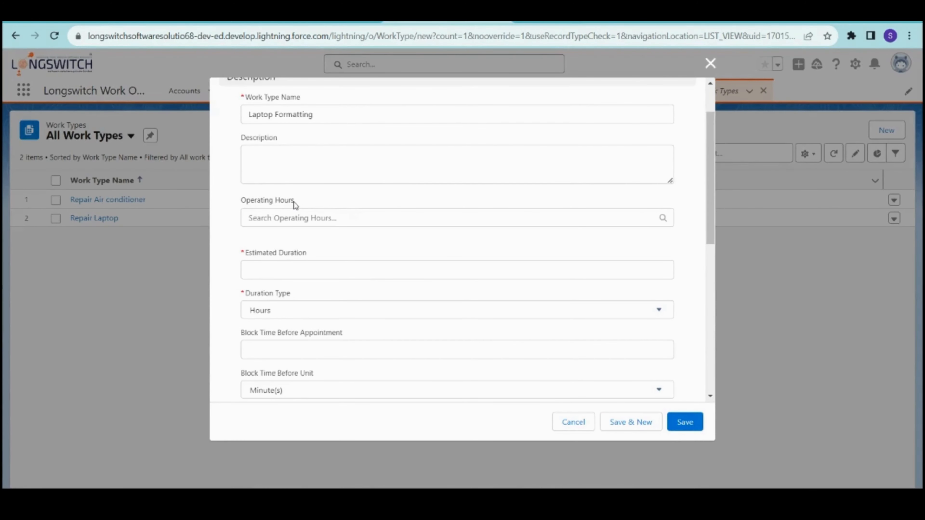
- Set Estimated Duration to 4 with Duration Type Hours and save the work type
left_click(285, 273)
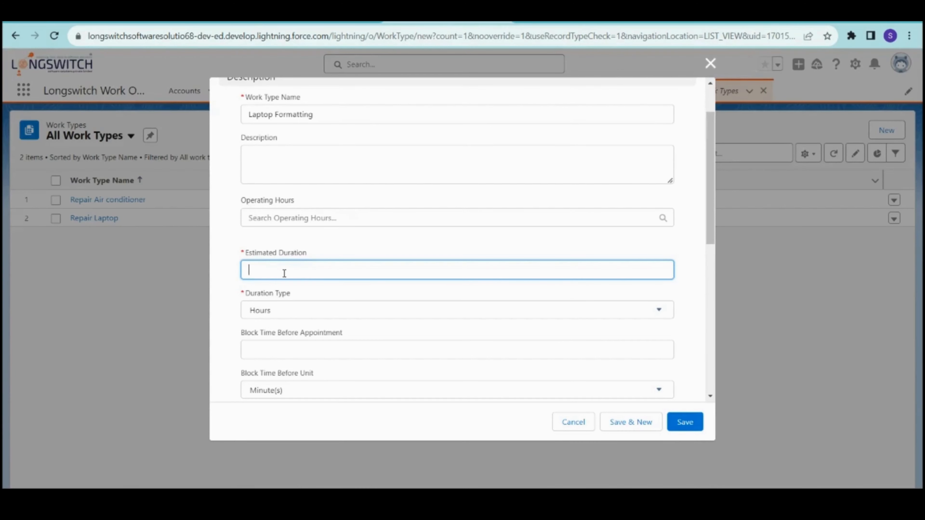
type("4")
left_click(342, 251)
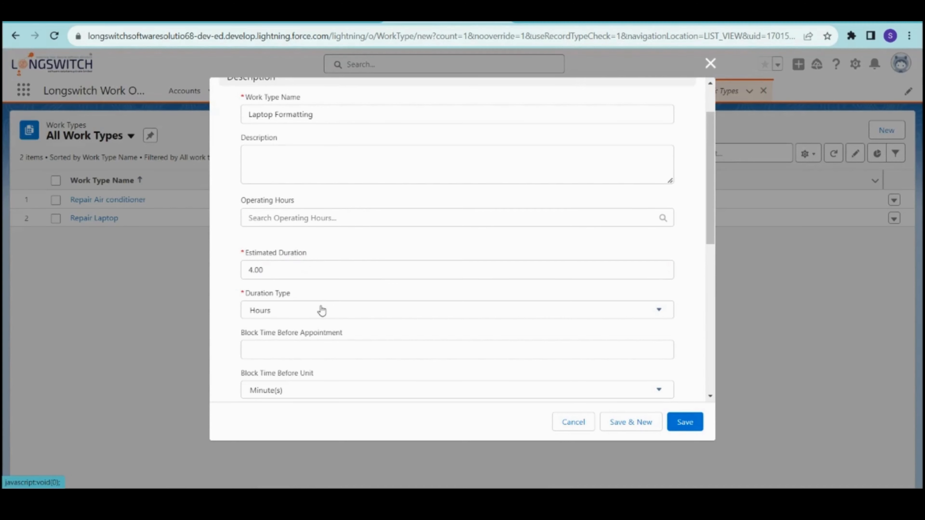
scroll(322, 311, "down", 2)
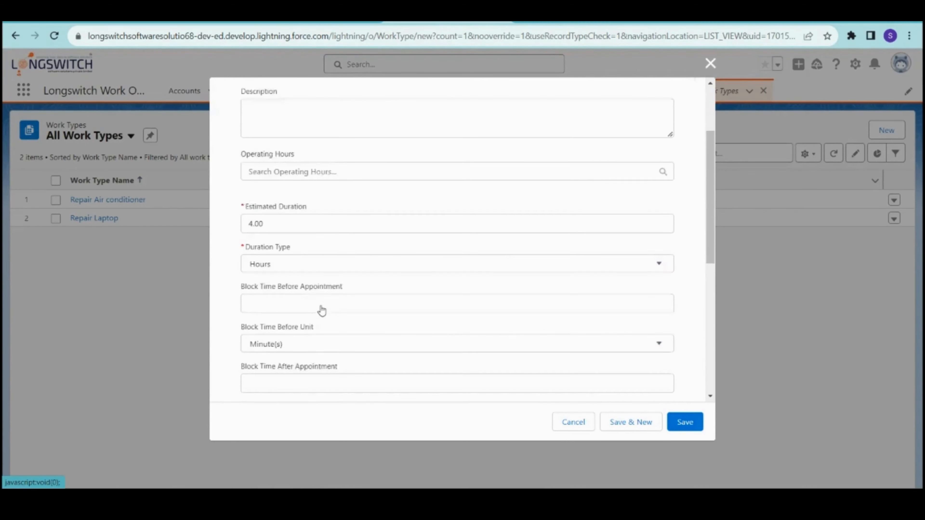
left_click(313, 251)
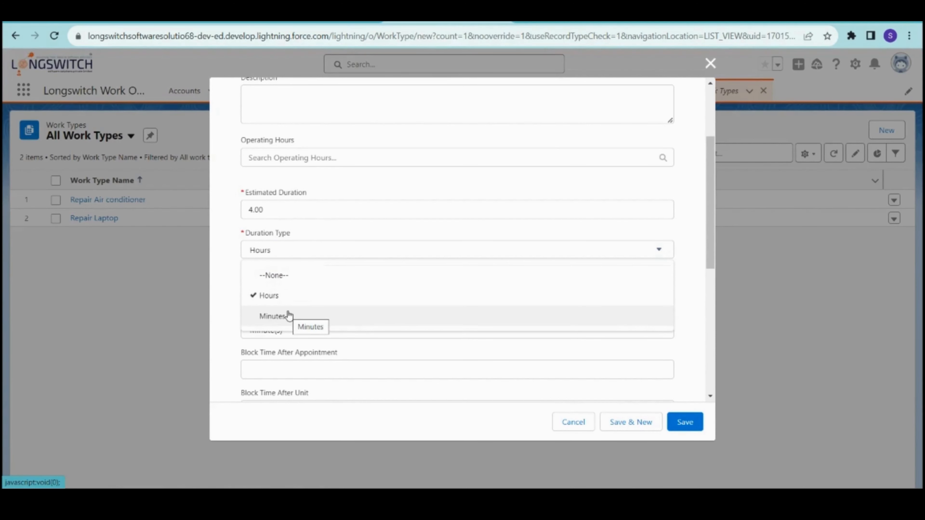
left_click(324, 243)
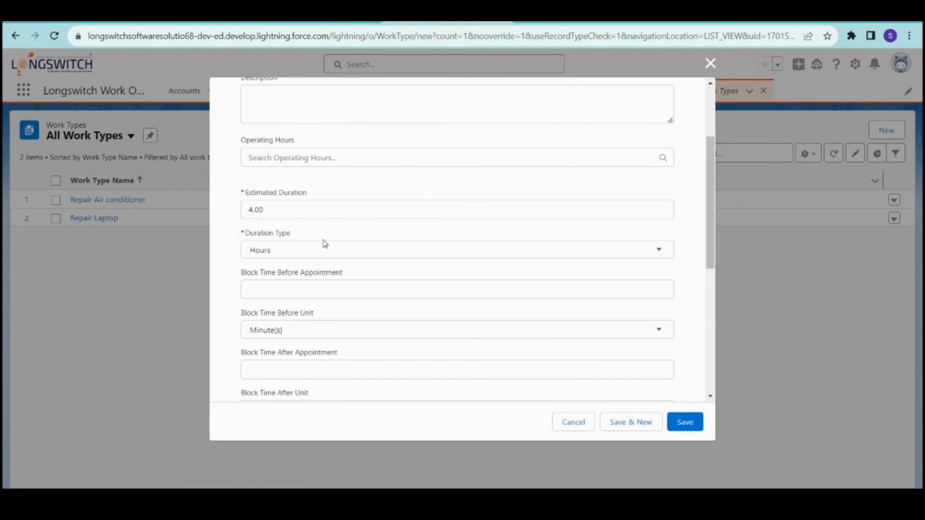
scroll(326, 243, "down", 2)
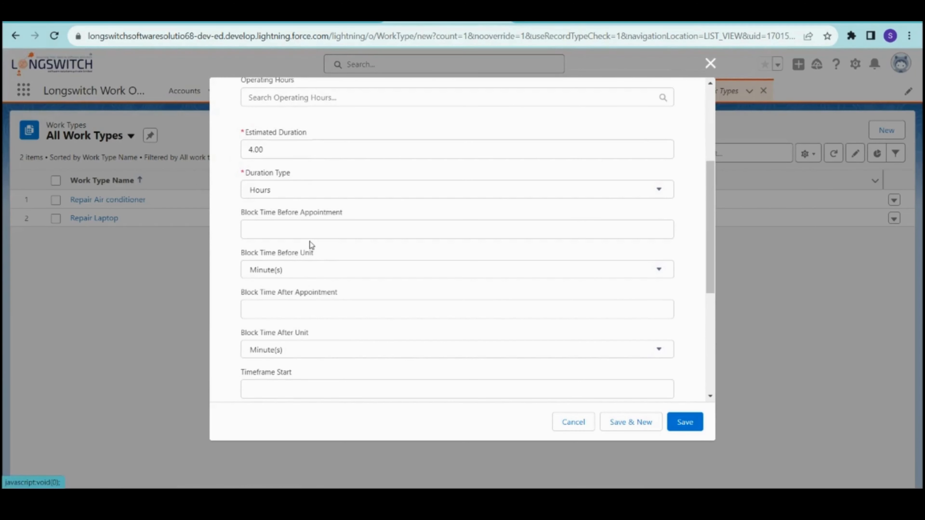
scroll(309, 218, "down", 2)
scroll(303, 300, "down", 2)
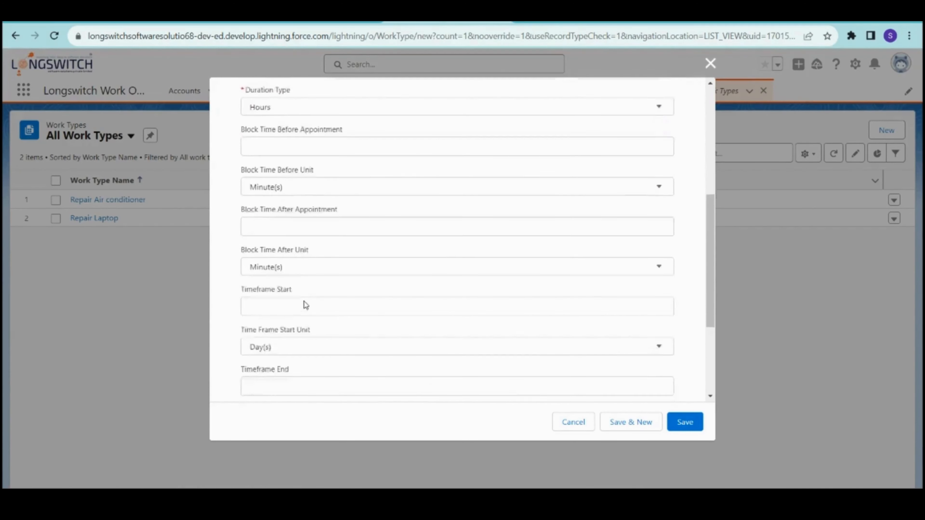
scroll(305, 306, "down", 3)
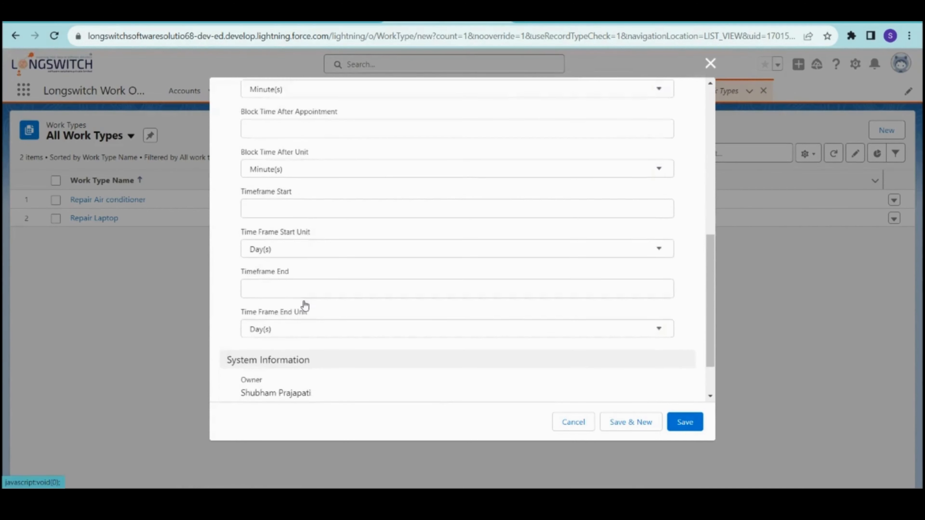
left_click(674, 423)
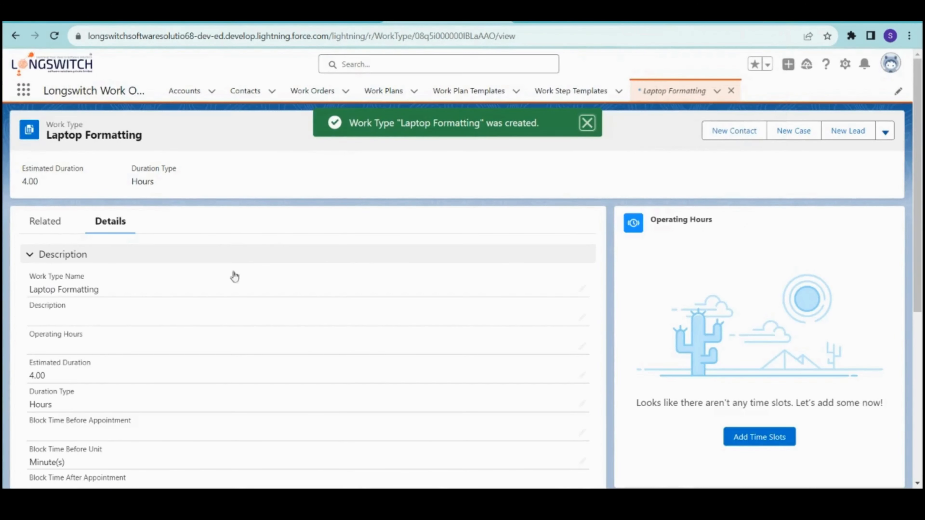
- Dismiss the Laptop Formatting creation message and return to the New Work Order tab
left_click_drag(49, 123, 102, 137)
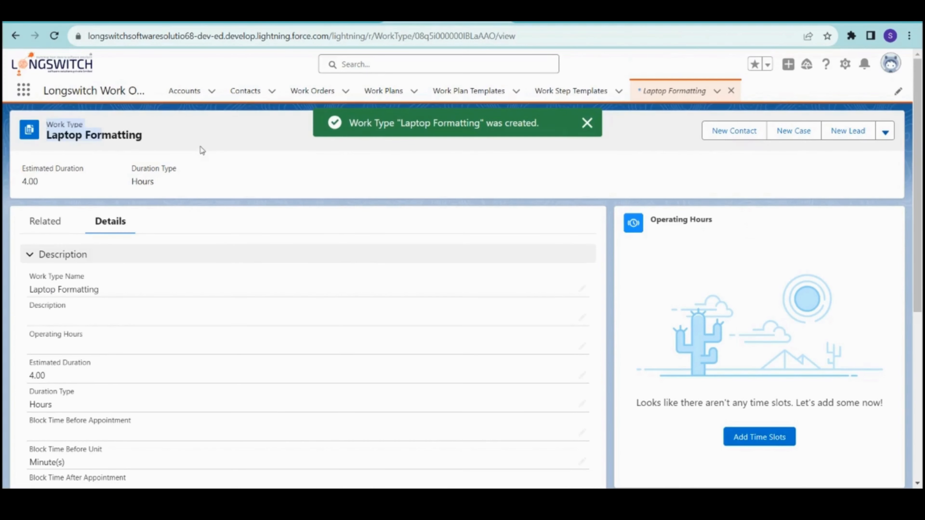
left_click(586, 123)
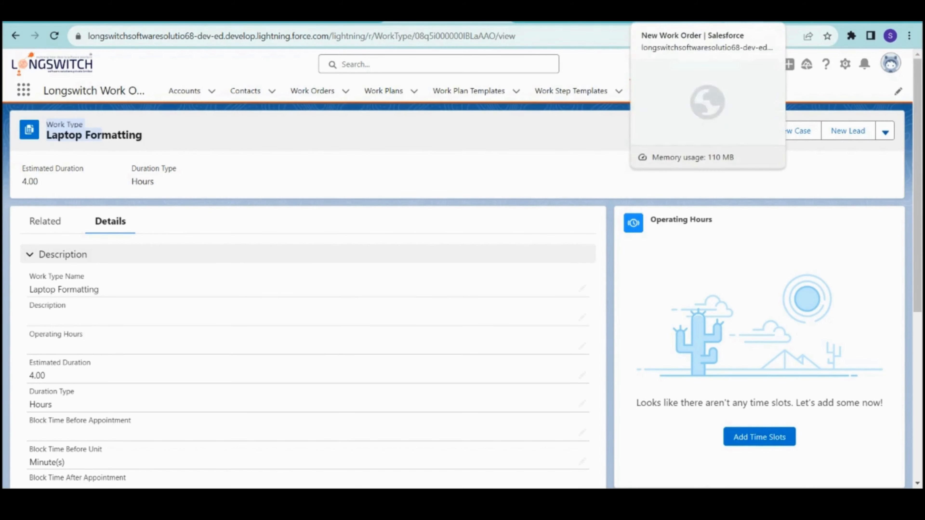
left_click(696, 19)
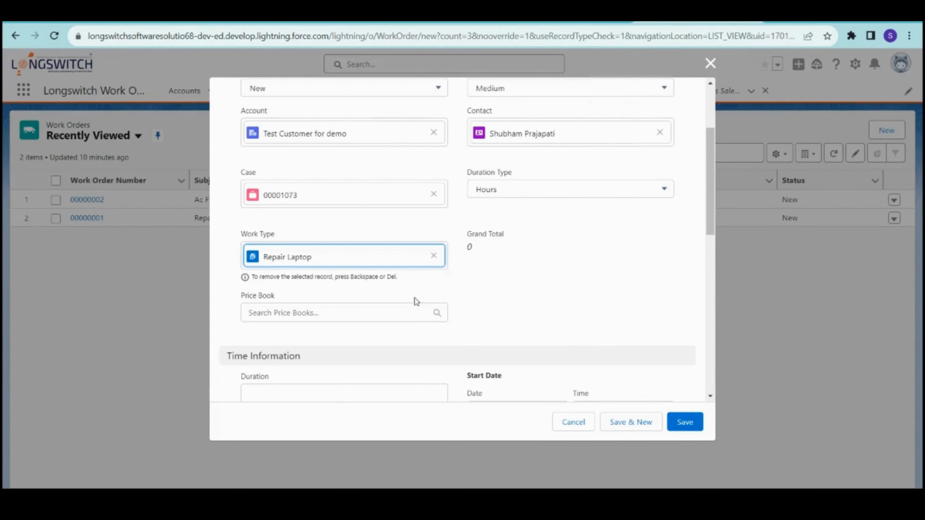
- Search 'laptop' in the Work Type lookup and select Repair Laptop
left_click(433, 256)
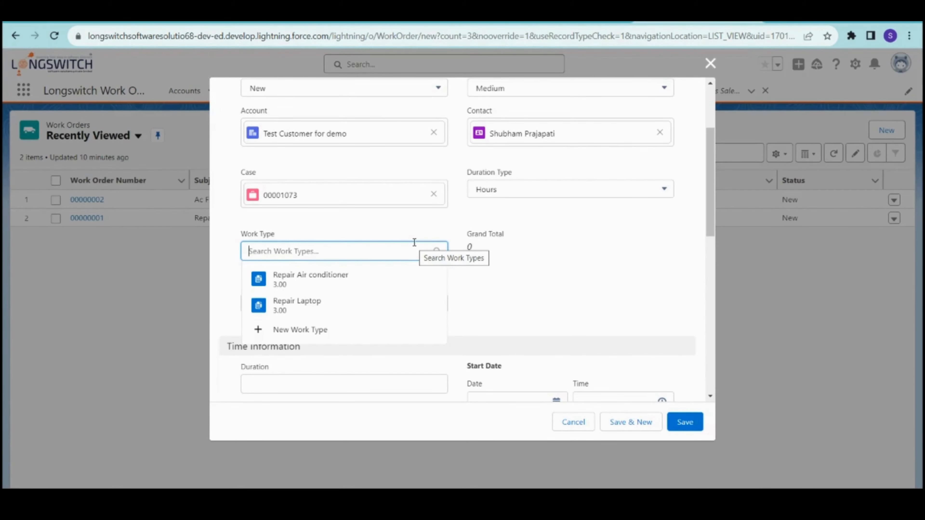
type("lapto")
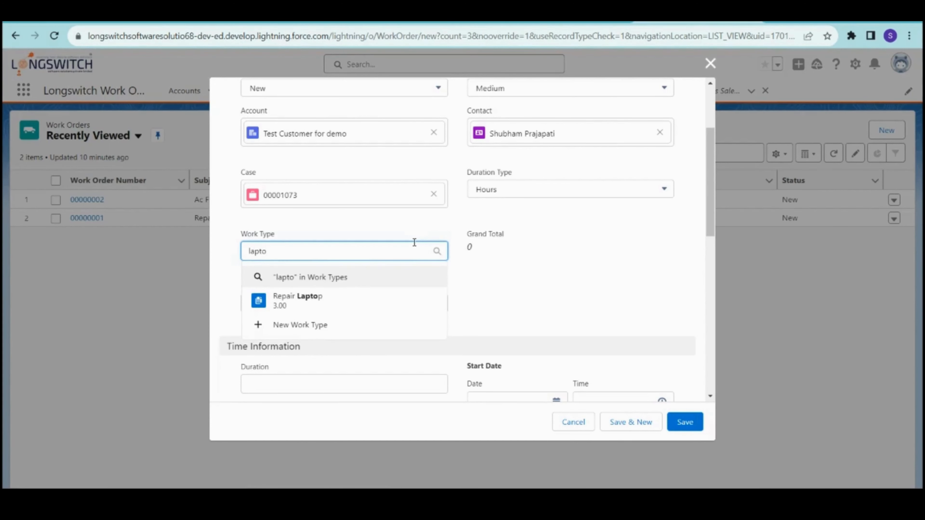
type("p")
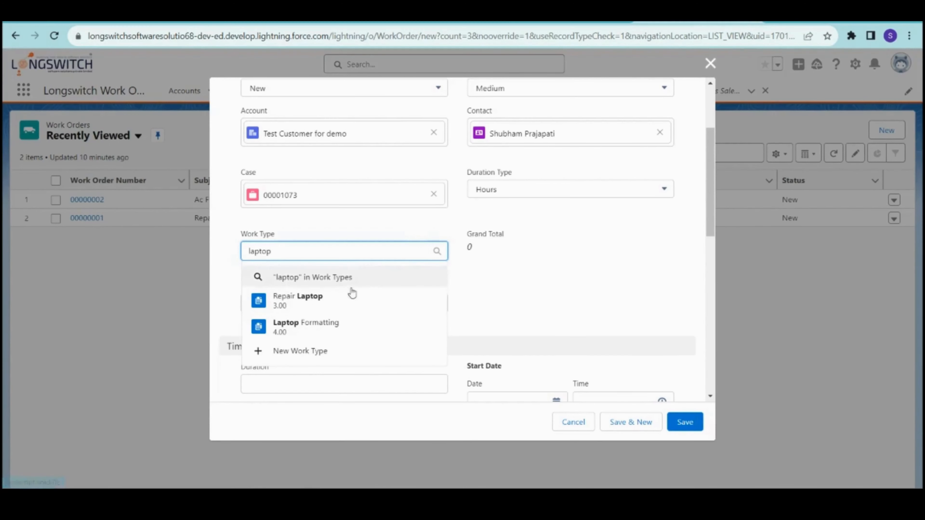
left_click(325, 298)
left_click(546, 272)
scroll(545, 272, "down", 5)
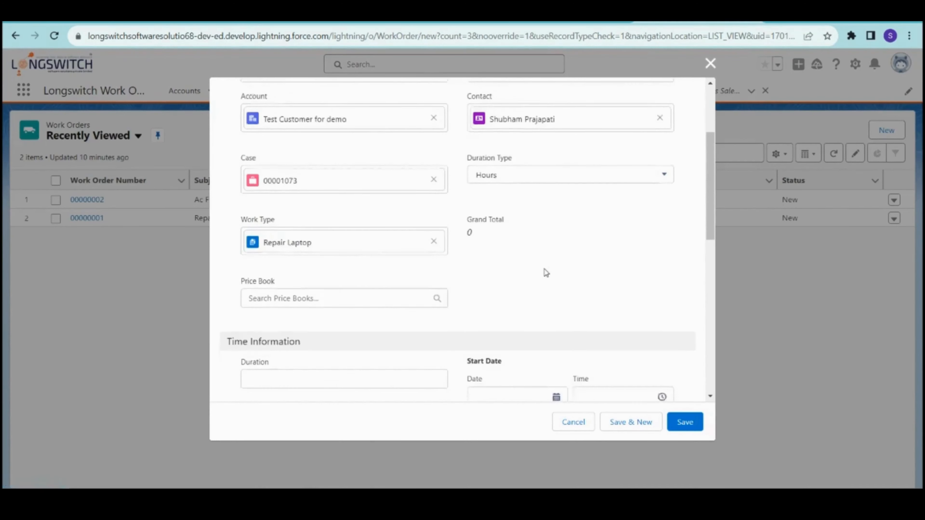
scroll(446, 292, "up", 1)
scroll(332, 213, "up", 1)
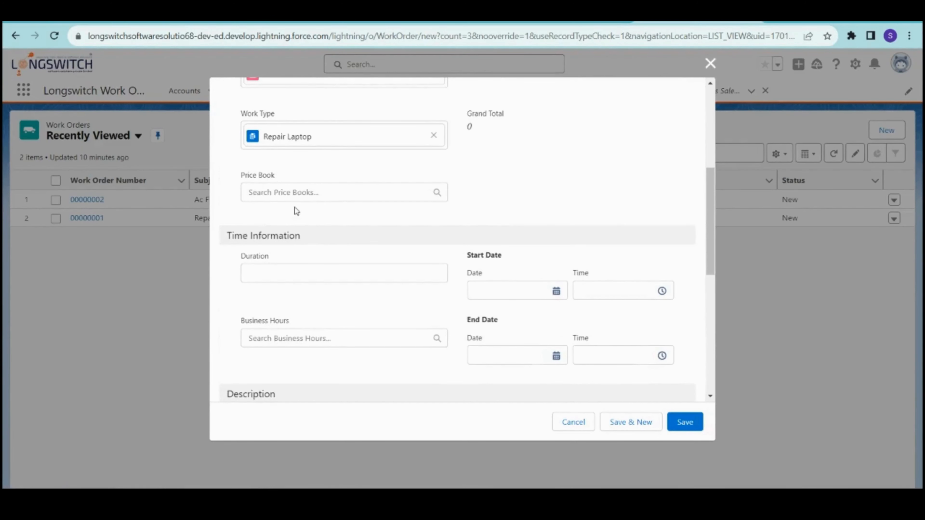
scroll(295, 207, "down", 3)
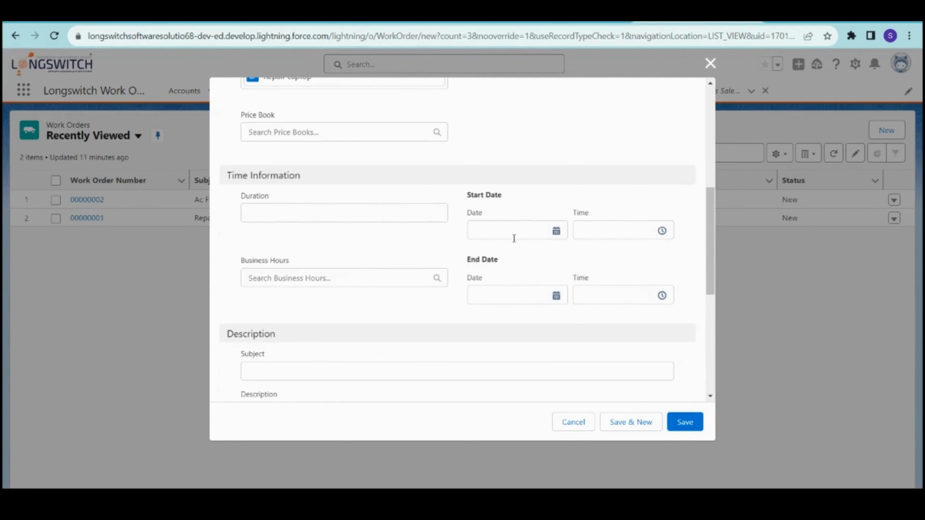
- Set the Start Date to 04/12/2023 at 3:00 PM
left_click(511, 235)
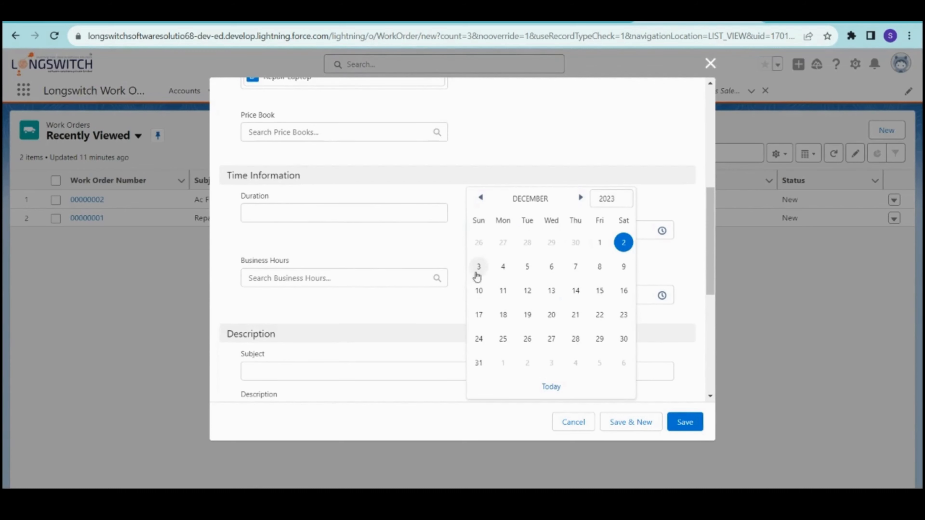
left_click(503, 266)
left_click(605, 230)
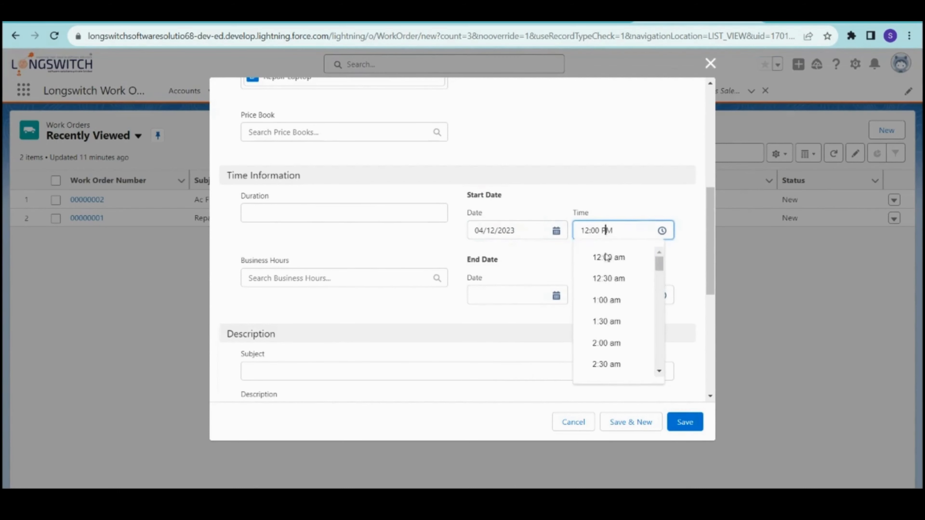
scroll(611, 288, "down", 3)
scroll(611, 287, "down", 10)
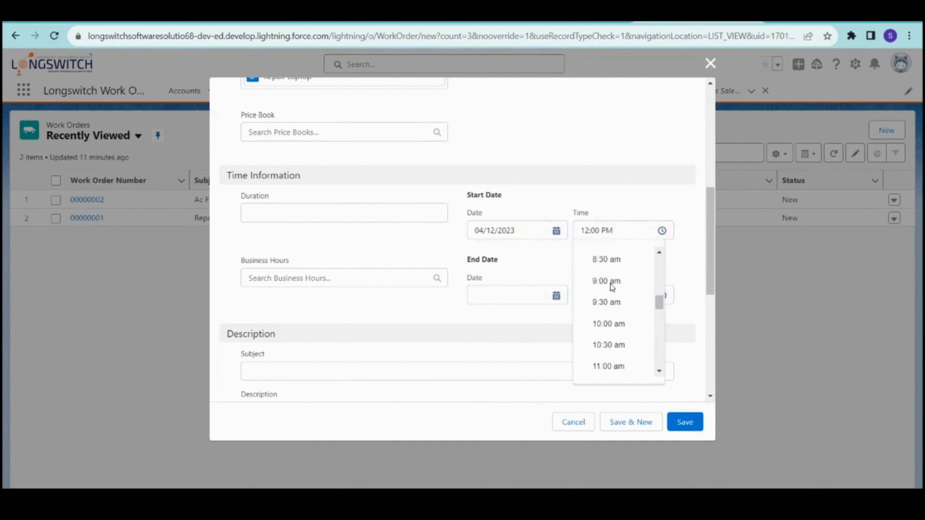
left_click(606, 297)
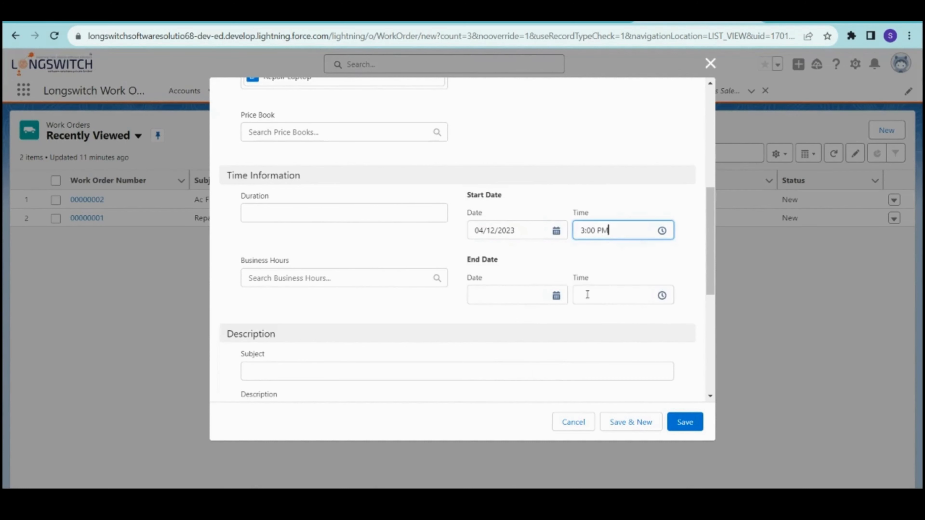
- Set the End Date to 05/12/2023 at 3:00 PM
left_click(529, 296)
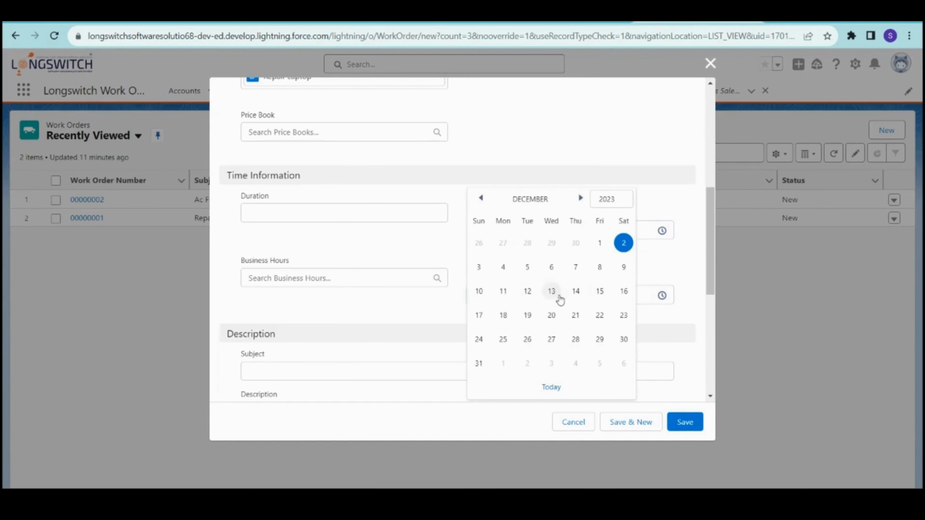
left_click(526, 268)
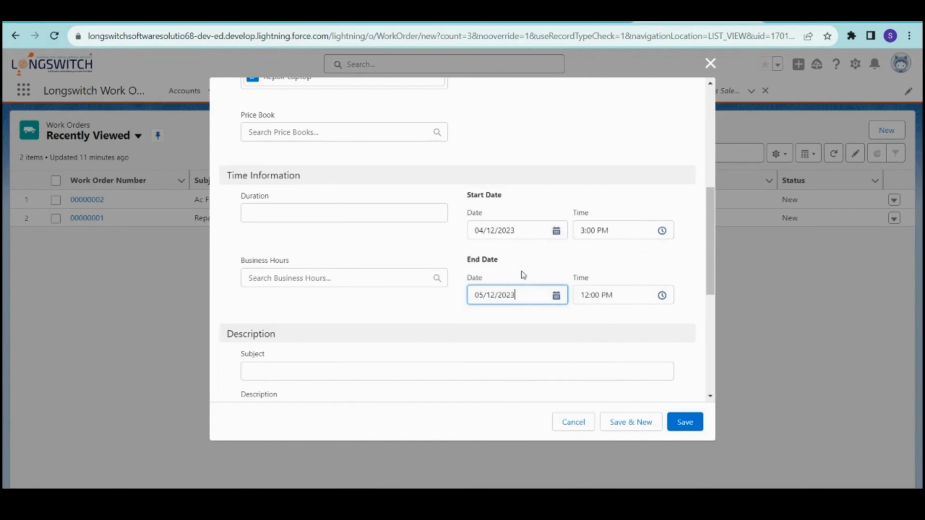
left_click(597, 295)
scroll(618, 319, "down", 10)
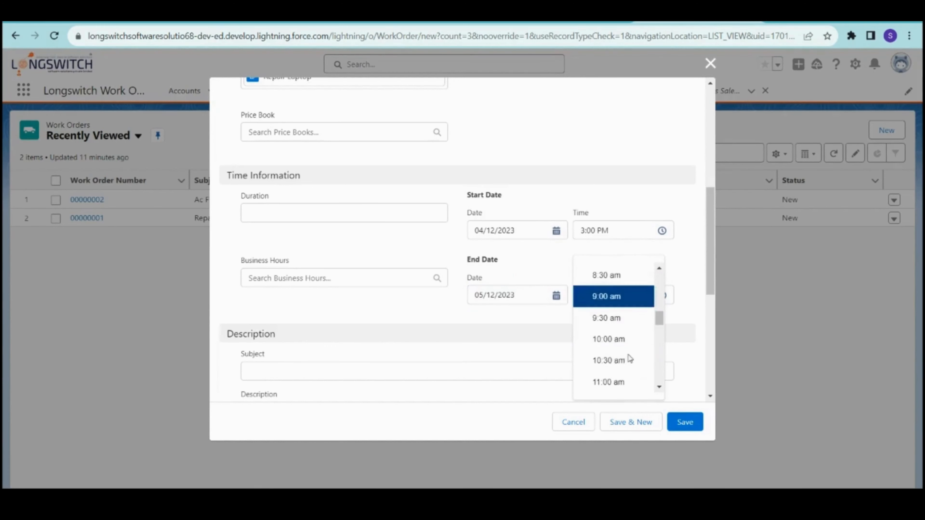
scroll(618, 352, "down", 6)
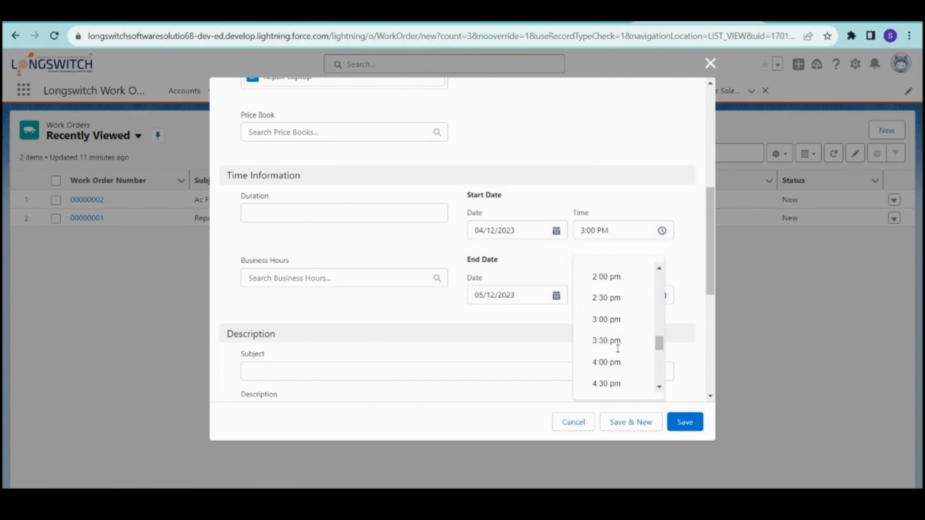
left_click(613, 322)
left_click(589, 253)
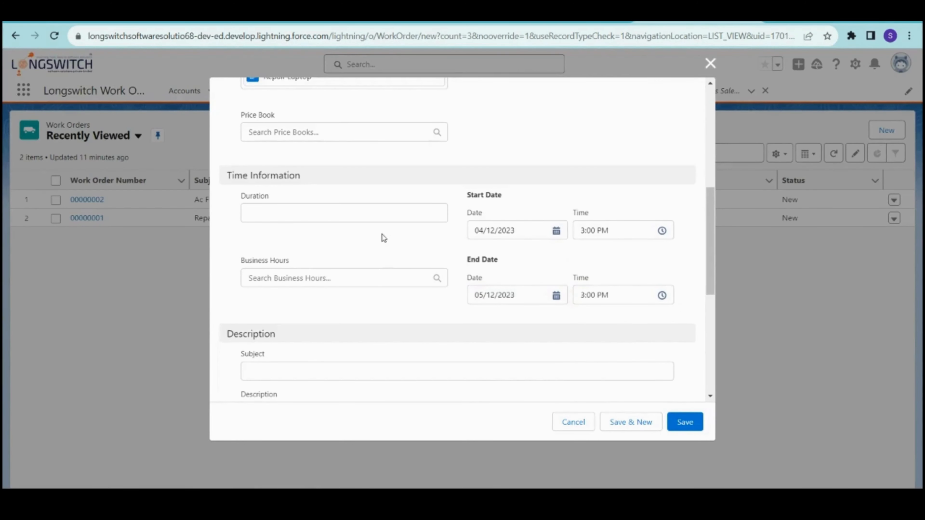
scroll(380, 235, "down", 5)
- Enter the Subject 'Work order for Test Customer' followed by the contact's name in parentheses
left_click(339, 199)
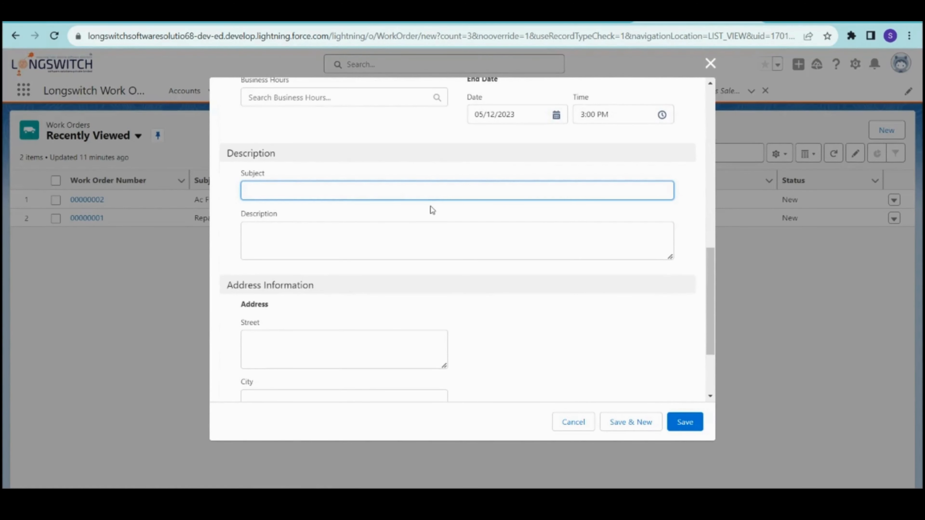
type("Work order from")
key("BackSpace")
key("BackSpace")
key("BackSpace")
type("or Test Customer")
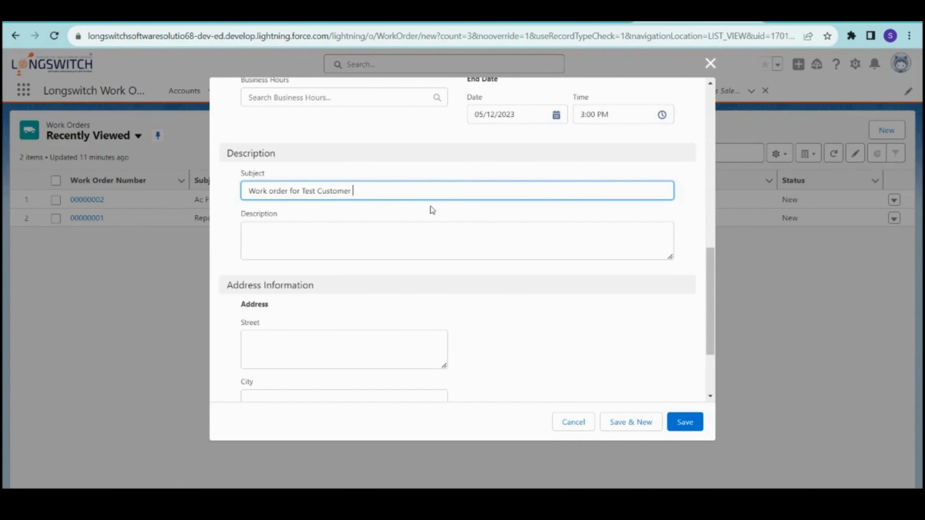
left_click(309, 251)
left_click(520, 370)
scroll(521, 370, "down", 3)
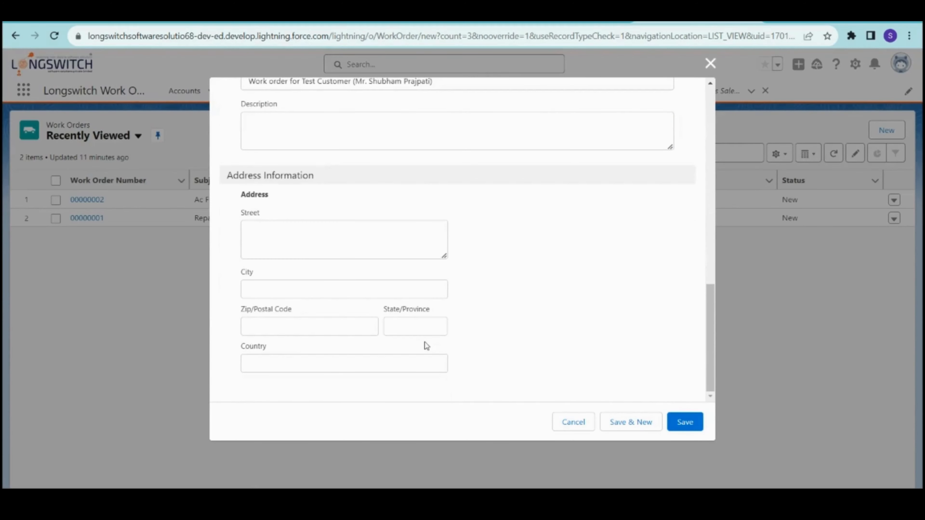
left_click(261, 241)
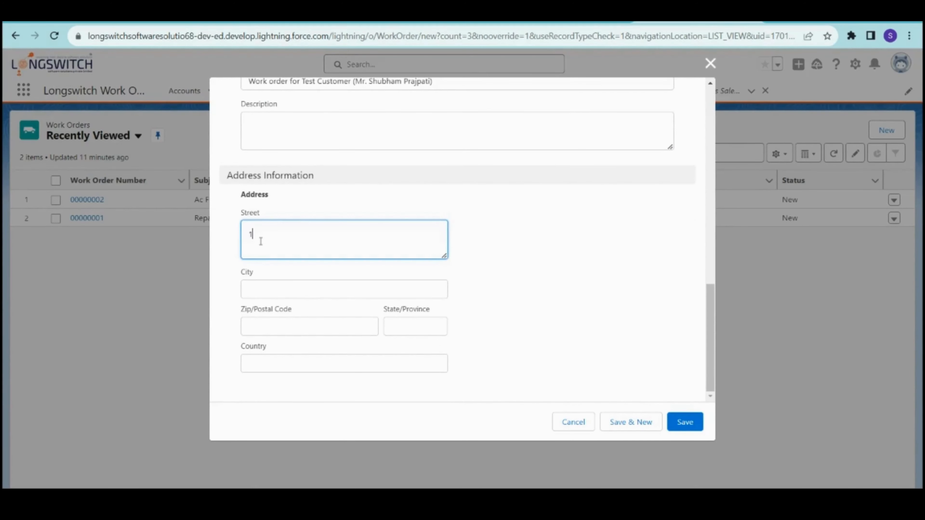
key("ctrl+a")
key("End")
type("Floor")
- Fill city Surat, postal code 395007, state Gujarat, country India, then save the work order
left_click(277, 293)
type("Surat")
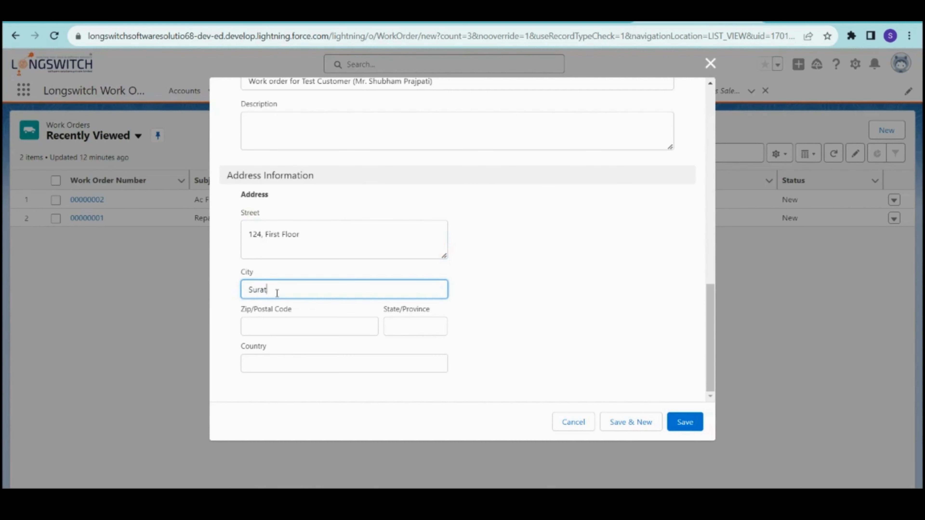
key("Tab")
type("395007")
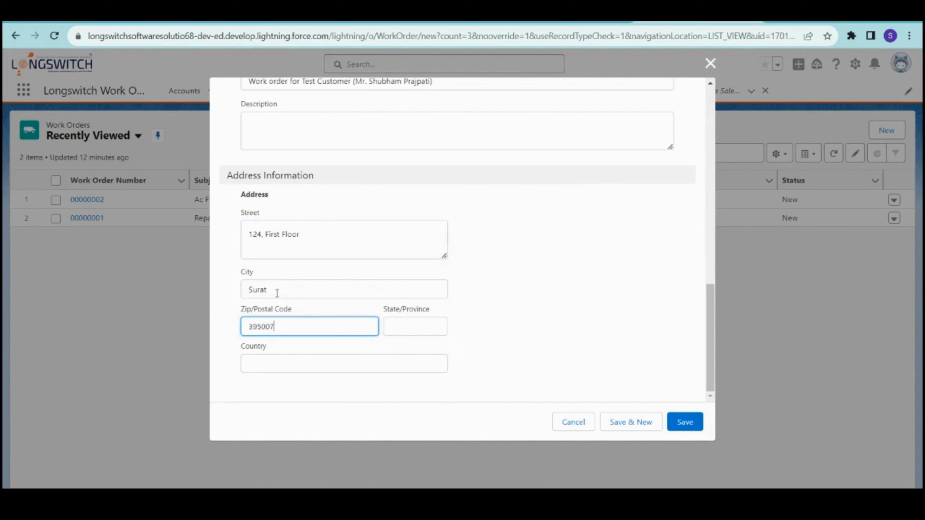
key("Tab")
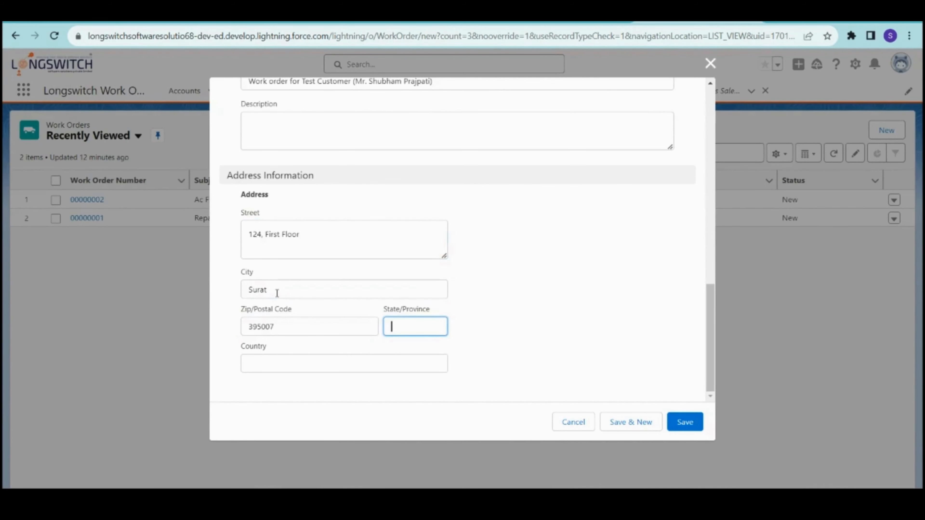
type("Gujarat")
key("Tab")
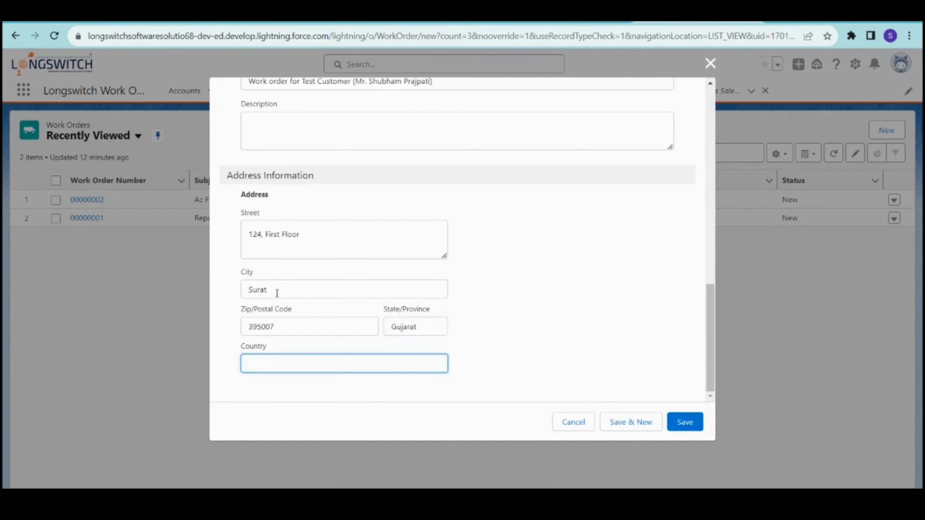
type("India")
left_click(560, 347)
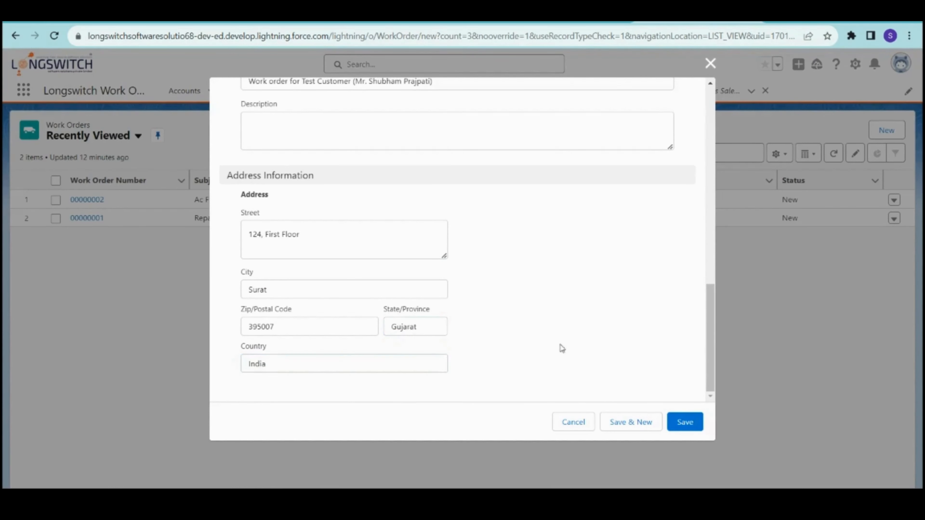
scroll(557, 337, "up", 3)
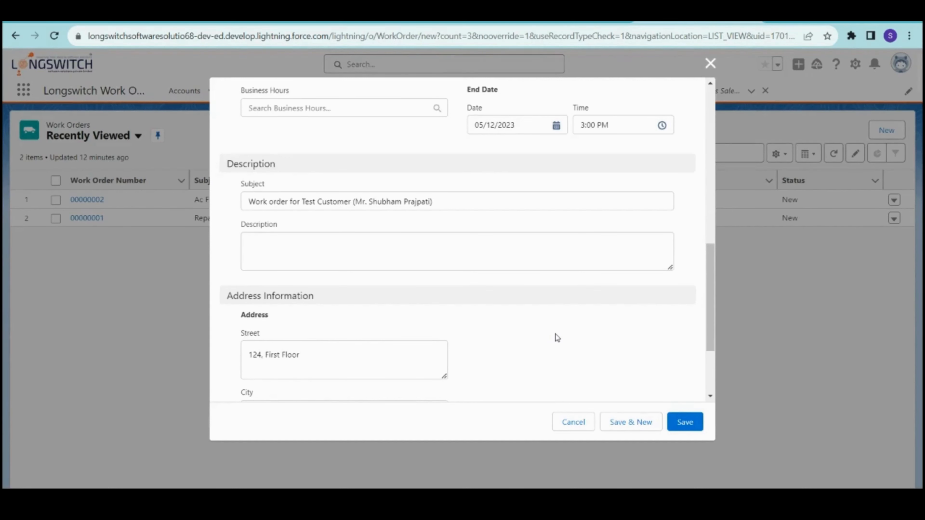
scroll(557, 338, "down", 3)
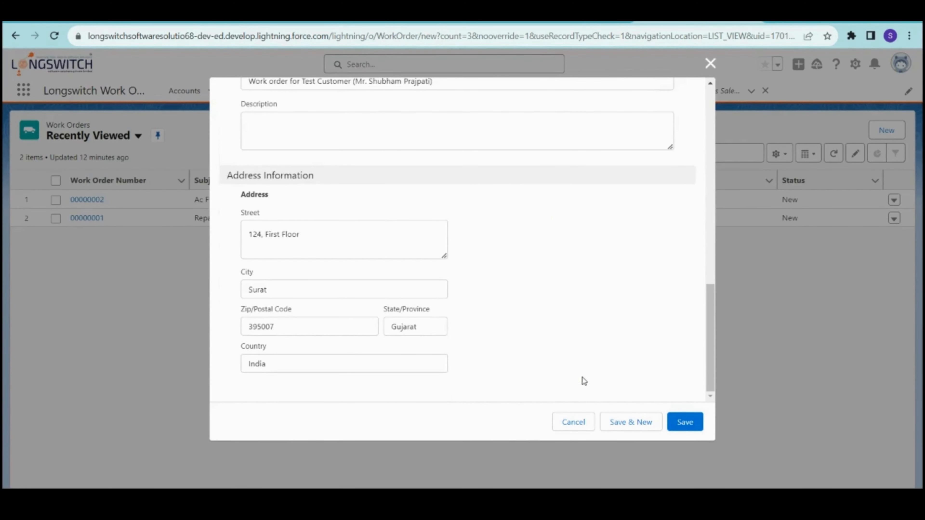
left_click(689, 425)
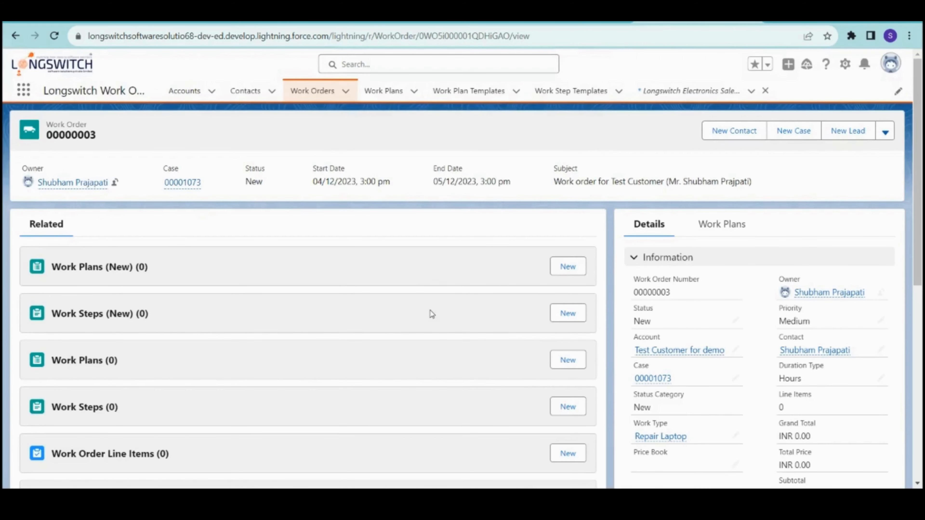
- Scroll through the saved work order 00000005 record details
scroll(430, 310, "down", 3)
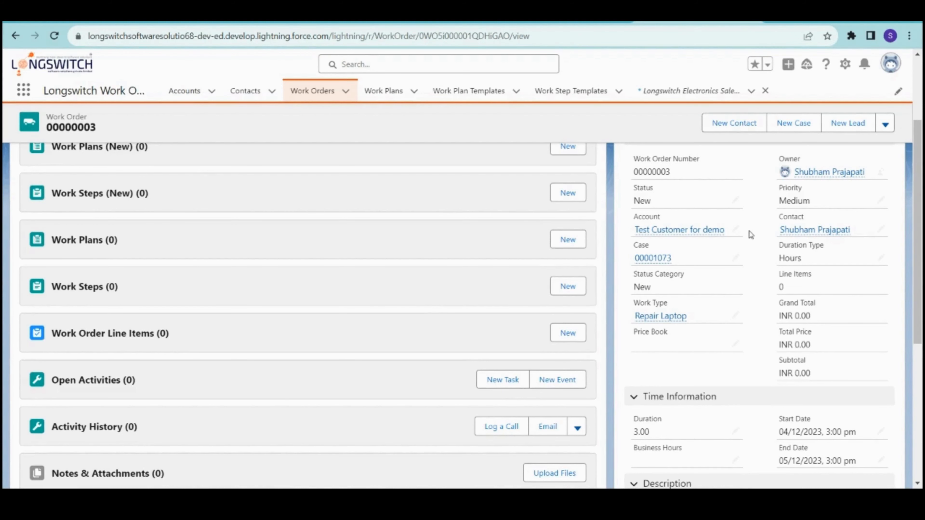
scroll(750, 235, "down", 5)
scroll(748, 234, "down", 2)
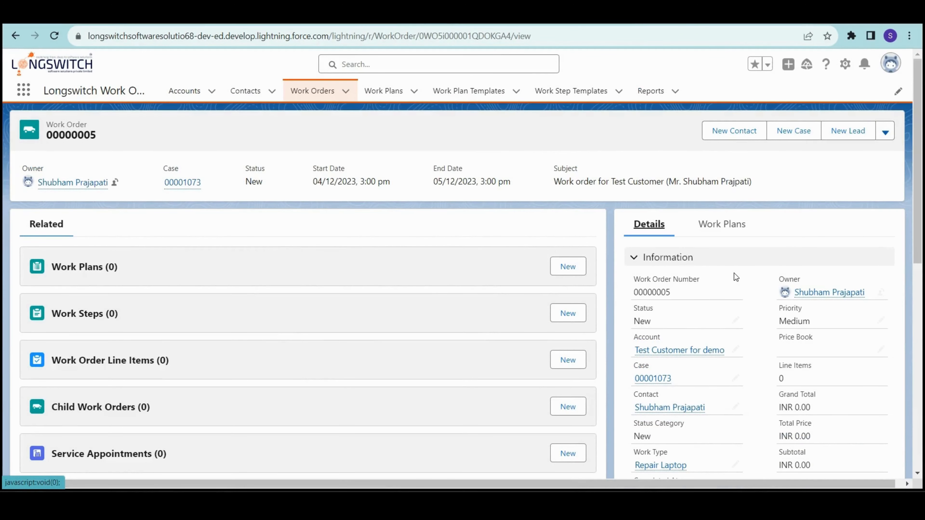
scroll(714, 218, "down", 2)
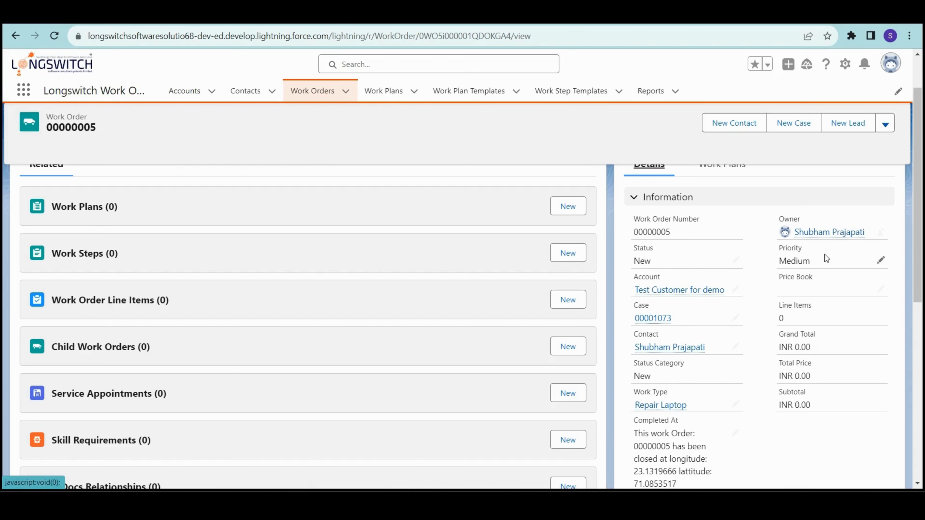
mouse_move(662, 291)
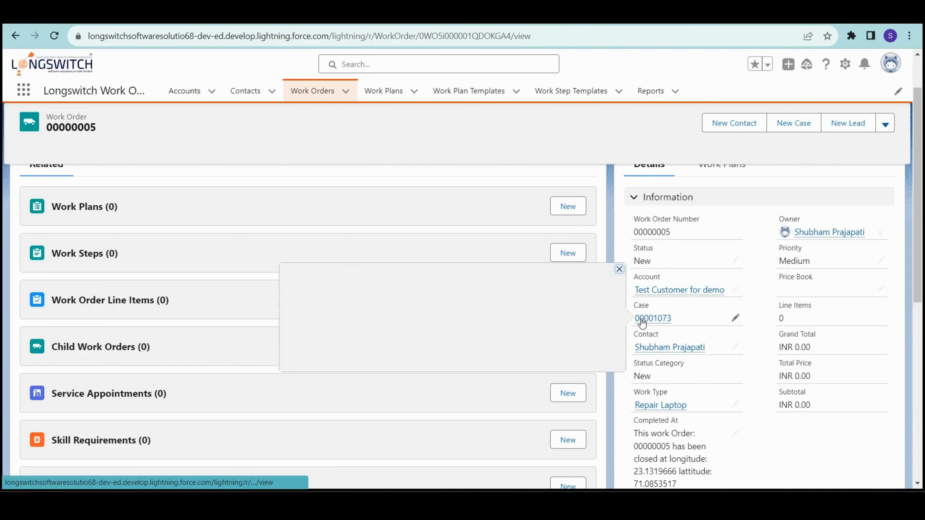
mouse_move(650, 321)
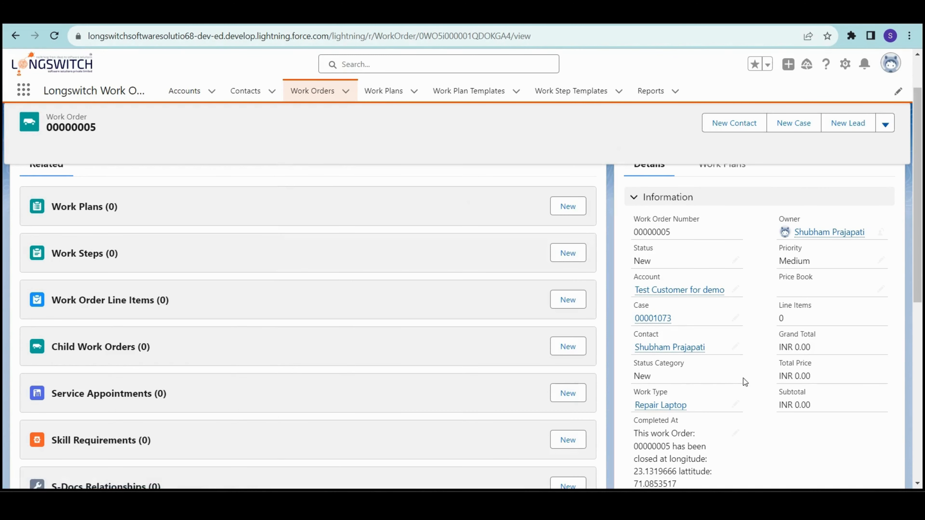
mouse_move(677, 352)
scroll(306, 262, "up", 3)
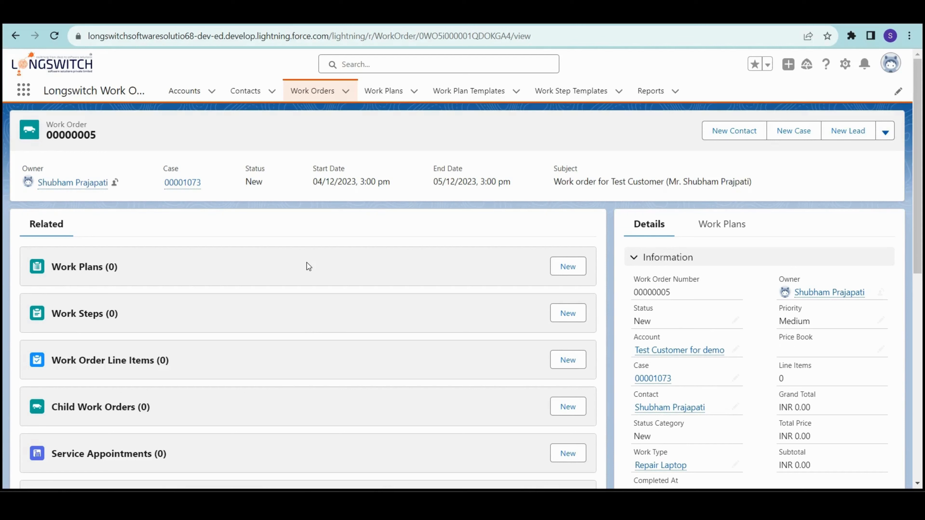
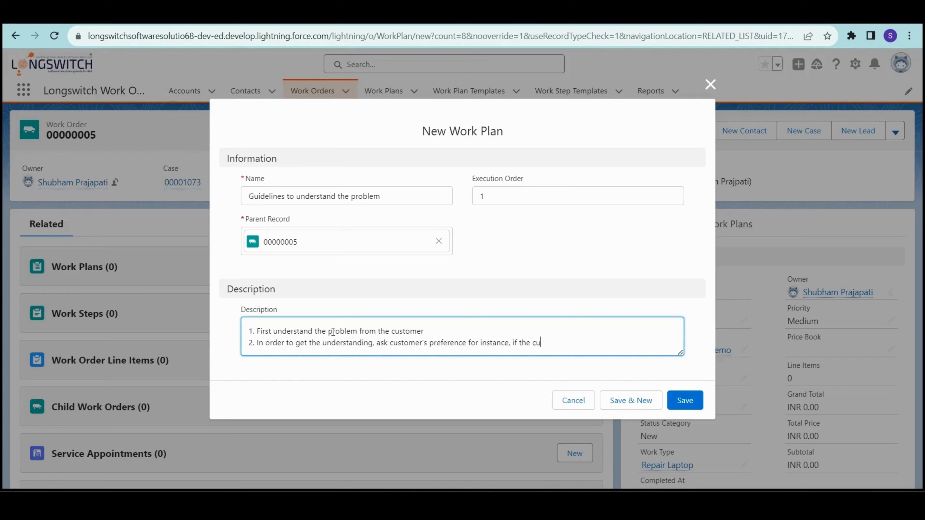
- Continue the description: 'wants to explain it over the phone call or would prefer a physical visit'
key("BackSpace")
key("BackSpace")
key("BackSpace")
type("wa")
key("BackSpace")
type("any")
key("BackSpace")
type("ts to explain it over the phone call or would pref")
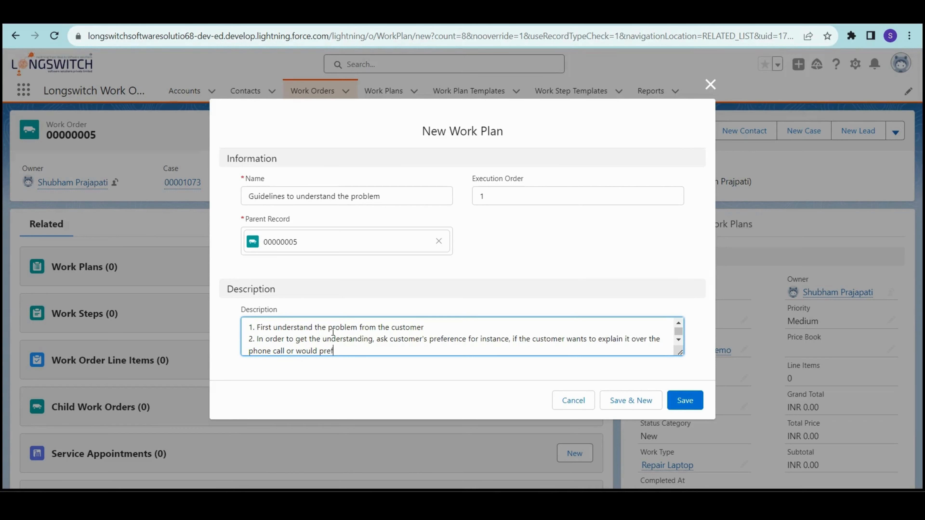
type("er a physd")
key("BackSpace")
type("ical visit")
- Replace 'physical' with 'onsite', append 'from the support representative', and save the plan
double_click(374, 352)
type("onsite")
key("End")
type("from the support representa")
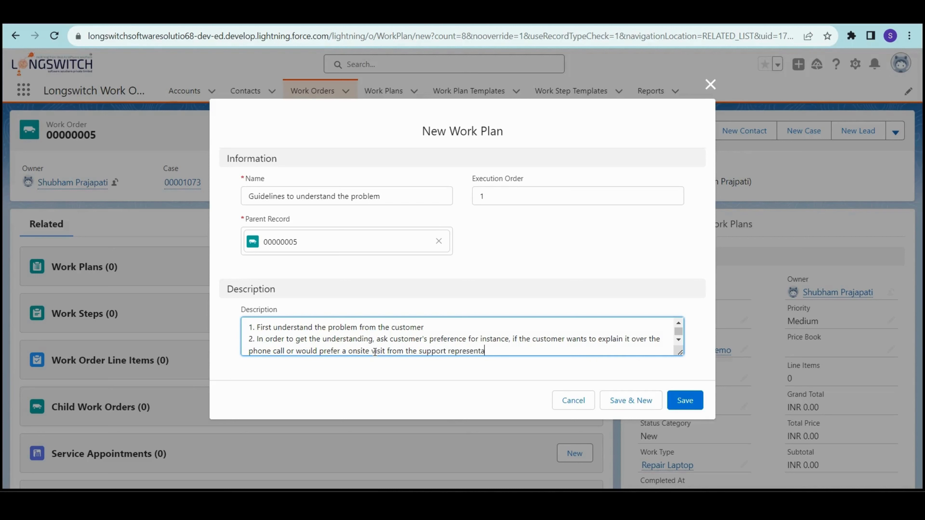
type("tive.")
left_click(697, 404)
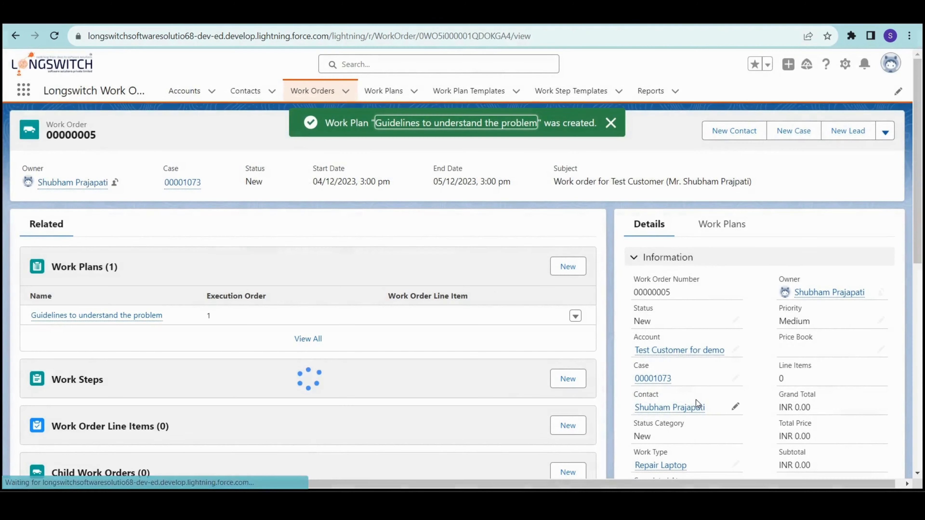
- Create a work plan under Work Order 00000005 named 'Propose the possible solutions', execution order 2
left_click(566, 268)
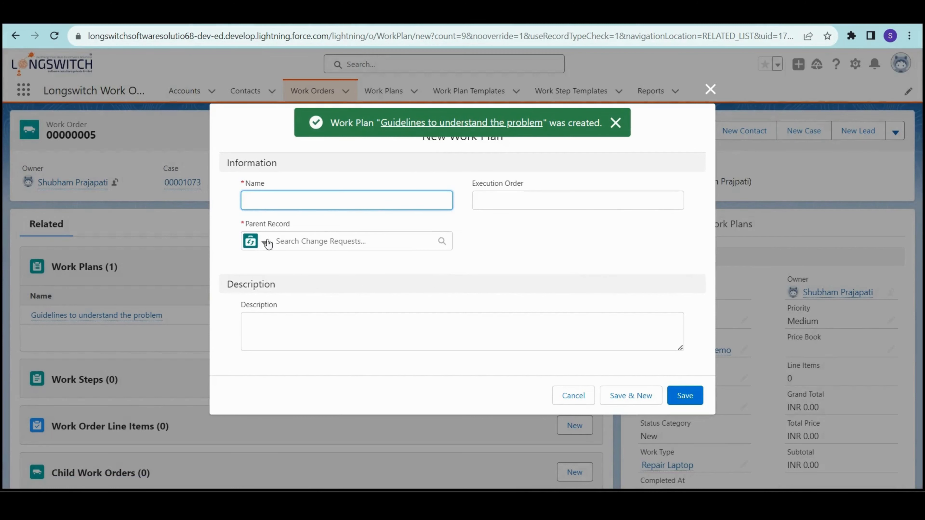
left_click(269, 240)
left_click(282, 311)
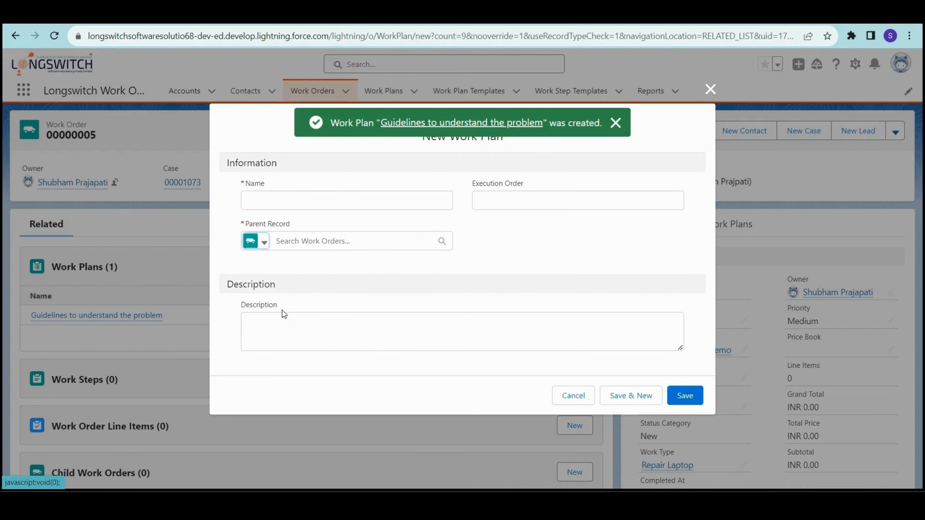
left_click(316, 241)
left_click(337, 272)
left_click(276, 191)
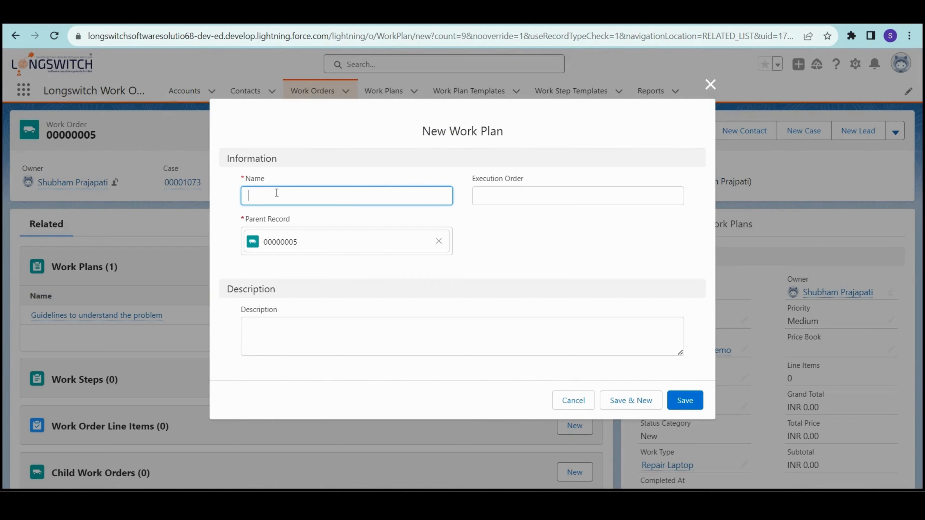
type("Propose the possible solutions")
left_click(538, 201)
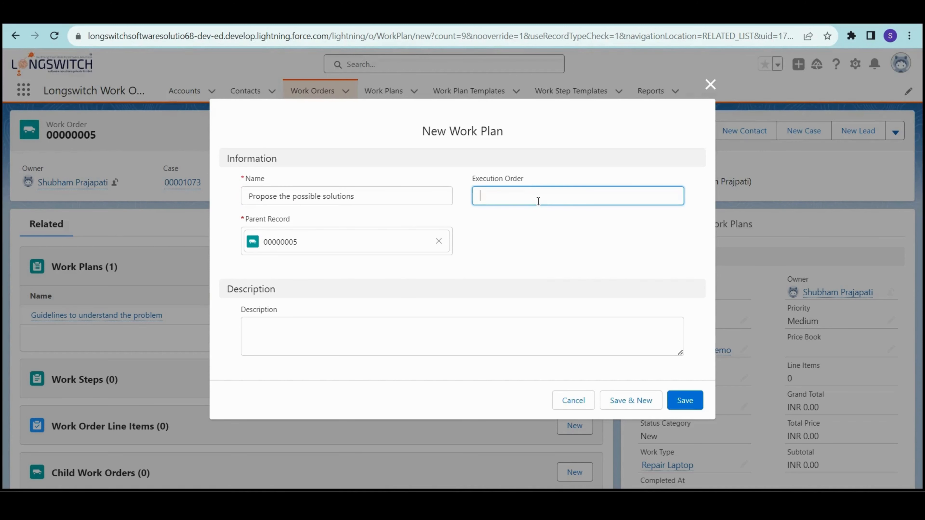
type("2")
- Start the description with an intro line about what to do before fixing the problem
left_click(317, 340)
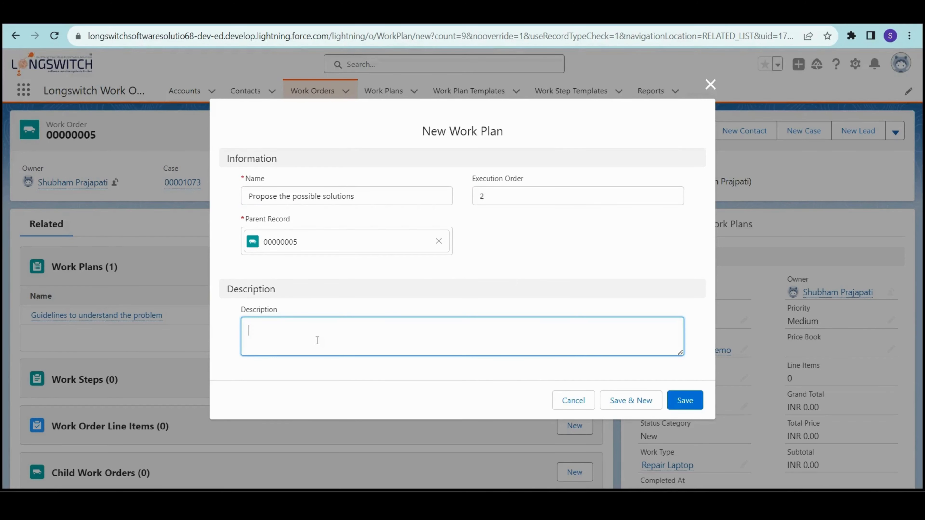
type("Before")
key("ctrl+a")
left_click(317, 340)
type("even you start fixing the problem")
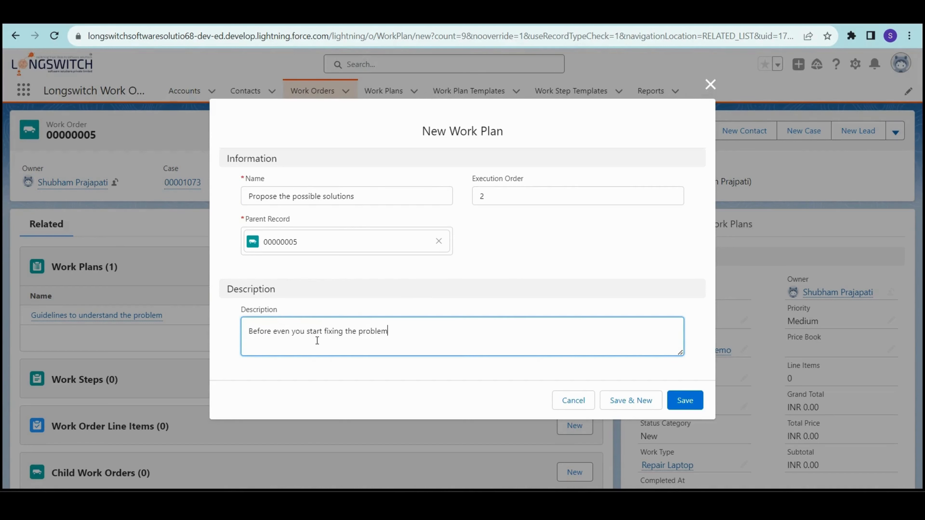
type(". First na")
key("BackSpace")
key("BackSpace")
type("anl")
key("BackSpace")
type("aly")
key("BackSpace")
key("BackSpace")
key("BackSpace")
key("BackSpace")
key("BackSpace")
key("BackSpace")
key("BackSpace")
key("BackSpace")
key("BackSpace")
key("BackSpace")
type("Do he")
key("BackSpace")
type("this,")
- Add item '1. Analyze the problem with the best of your abilities.' to the description
key("Return")
type("1. Analyze the problem with the b")
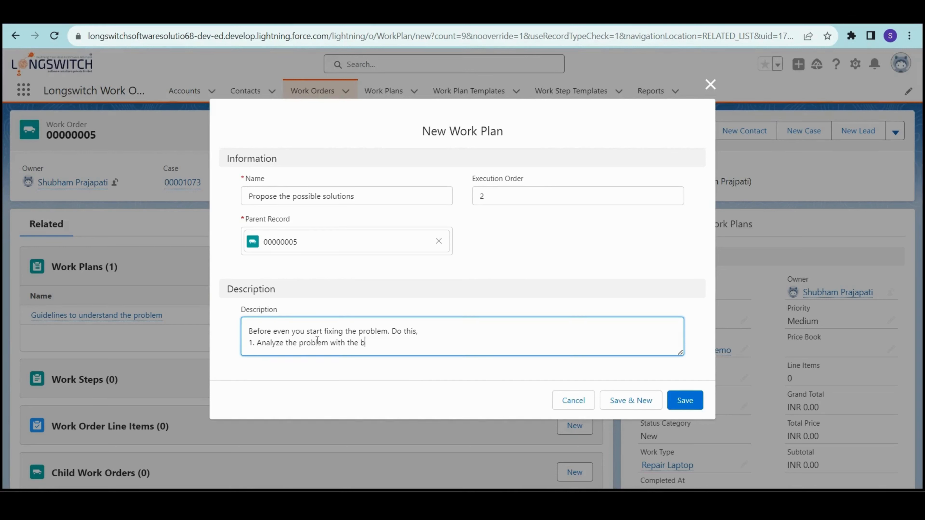
type("est of yoyr")
key("BackSpace")
key("BackSpace")
type("ur abilities.")
- Add item '2. Propose all the possible solutions' and save the plan
key("Return")
type("2")
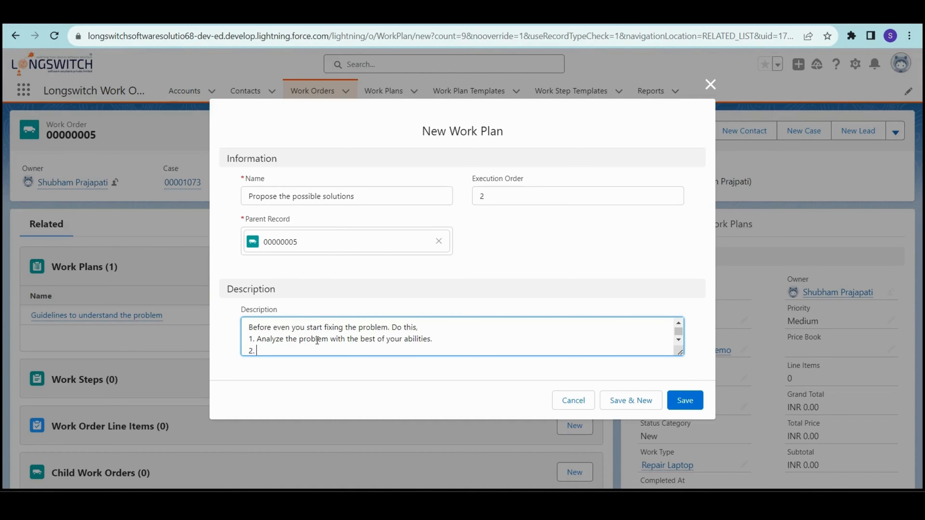
type(". Propose 1")
key("BackSpace")
type("all the possible solution")
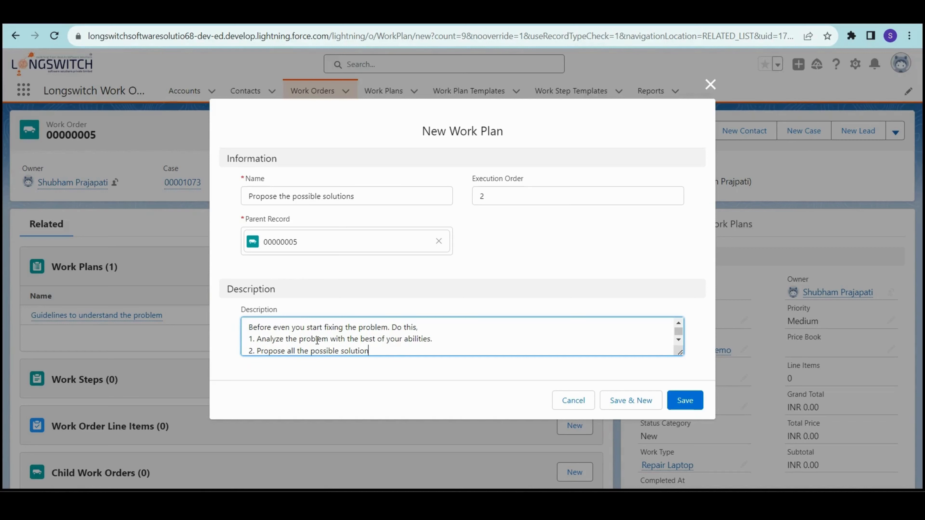
scroll(317, 340, "up", 1)
scroll(496, 327, "down", 1)
type("s")
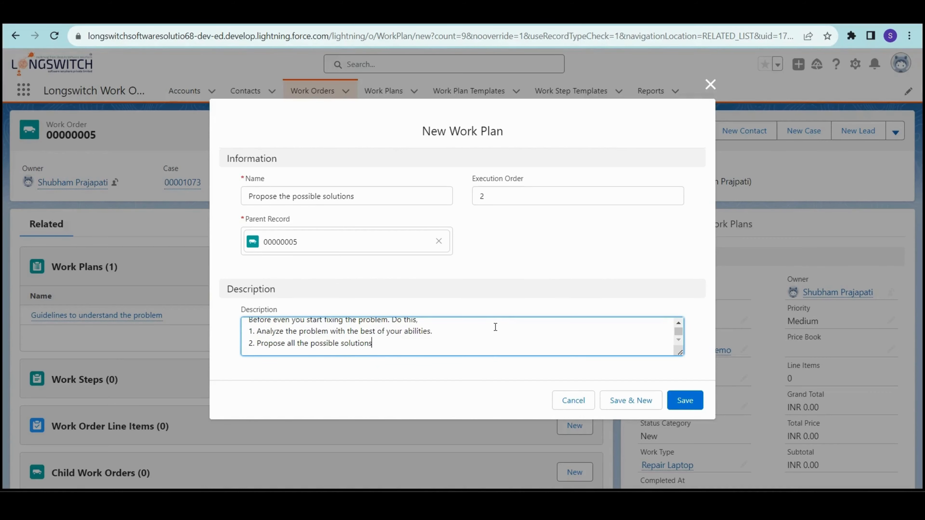
left_click(677, 405)
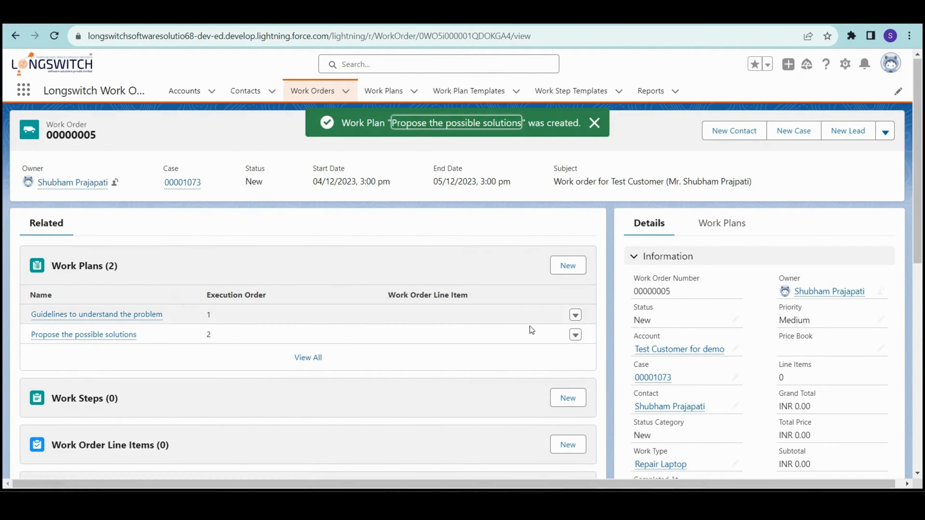
- Rename the second plan to 'Guideline to propose the possible solutions', then begin a new work step
scroll(530, 328, "down", 3)
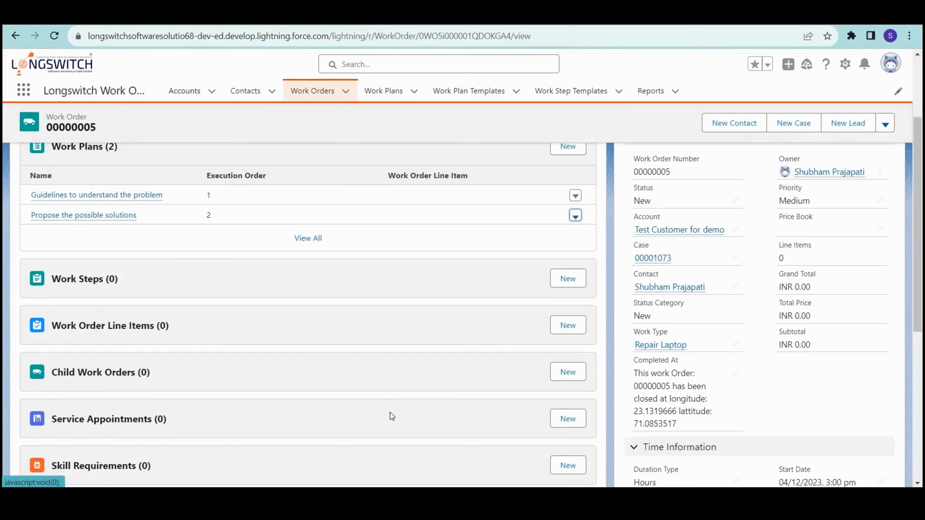
scroll(142, 284, "up", 2)
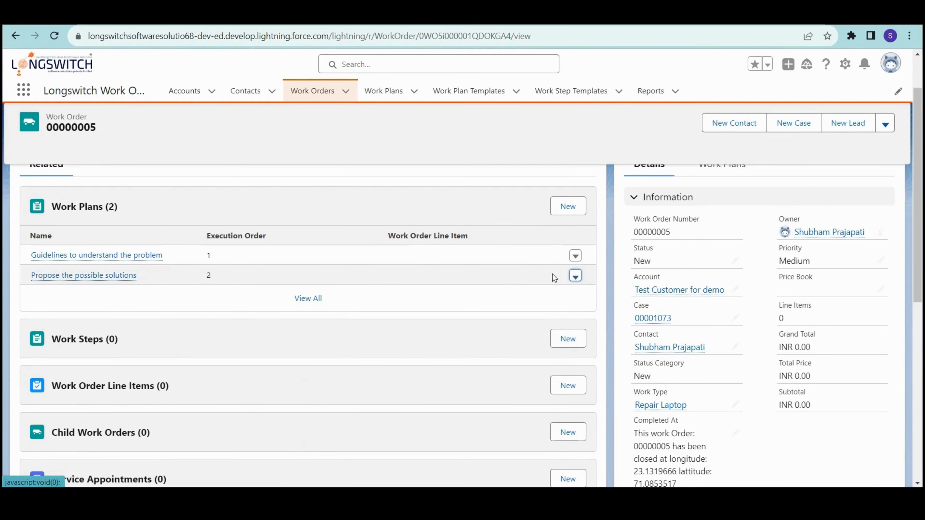
left_click(575, 276)
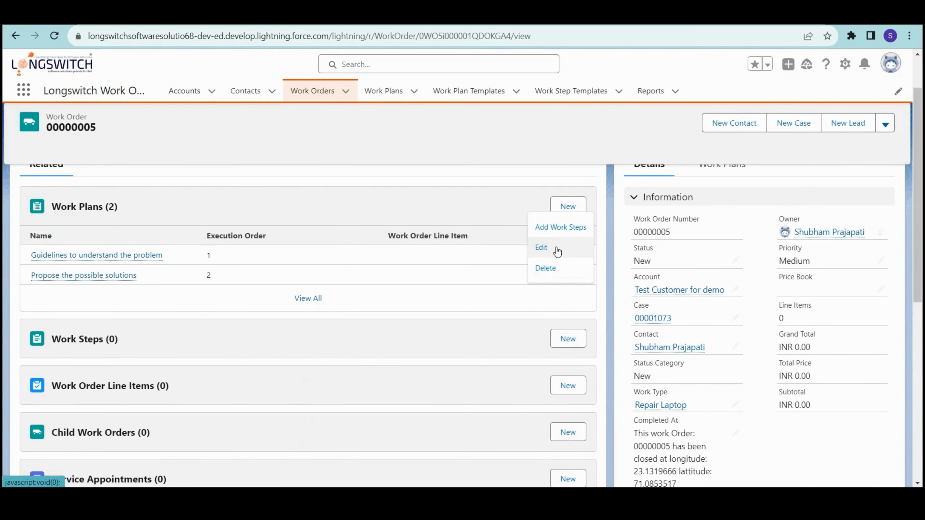
left_click(557, 249)
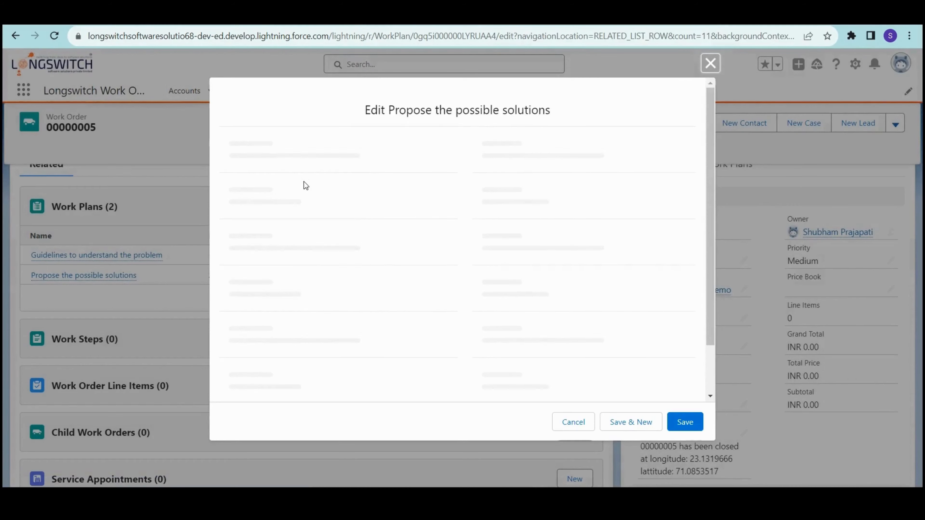
left_click(253, 174)
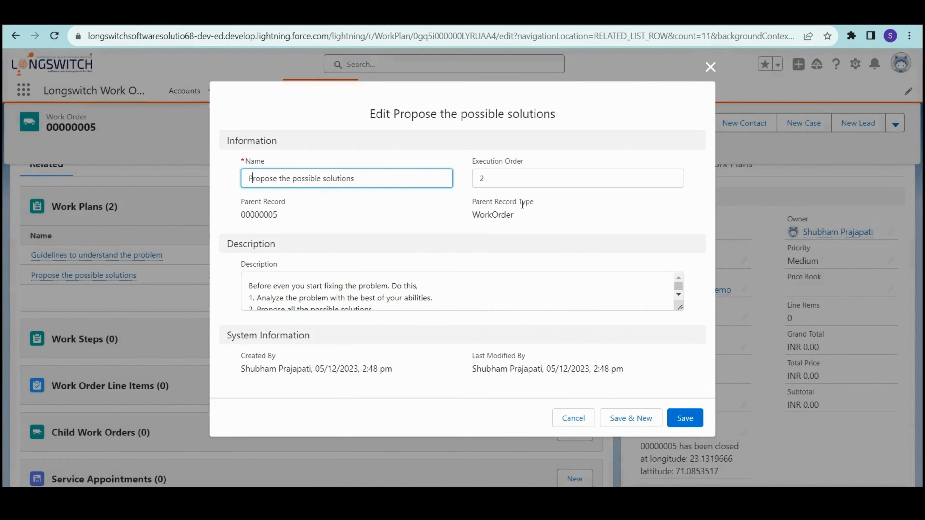
key("Left")
type("Guidel")
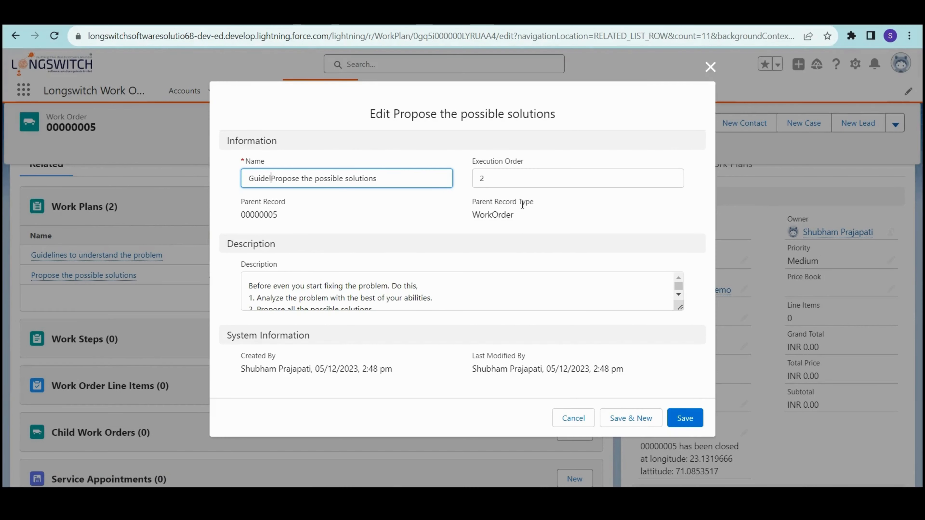
type("ine to")
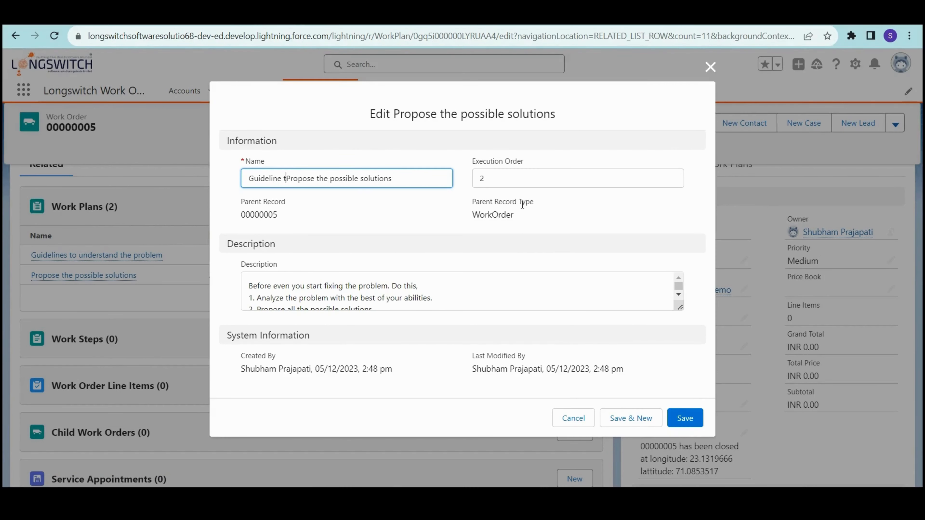
key("BackSpace")
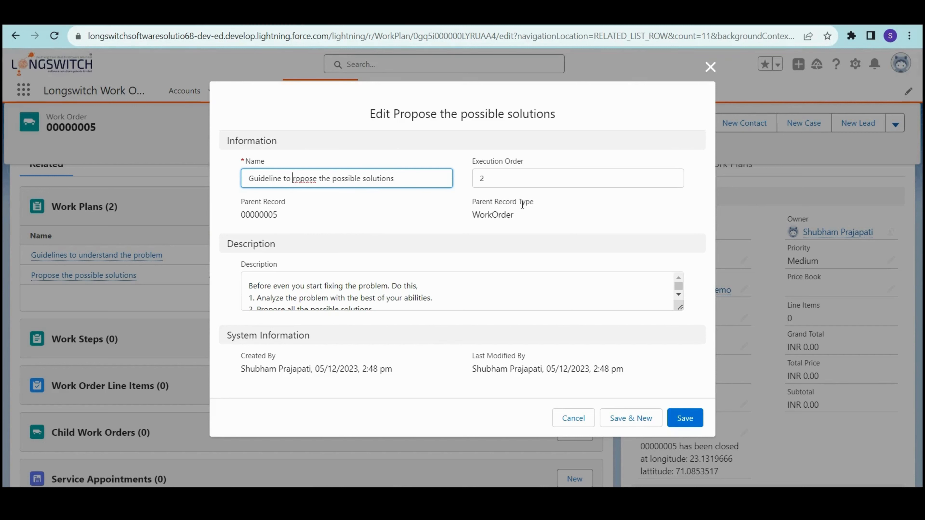
type("p")
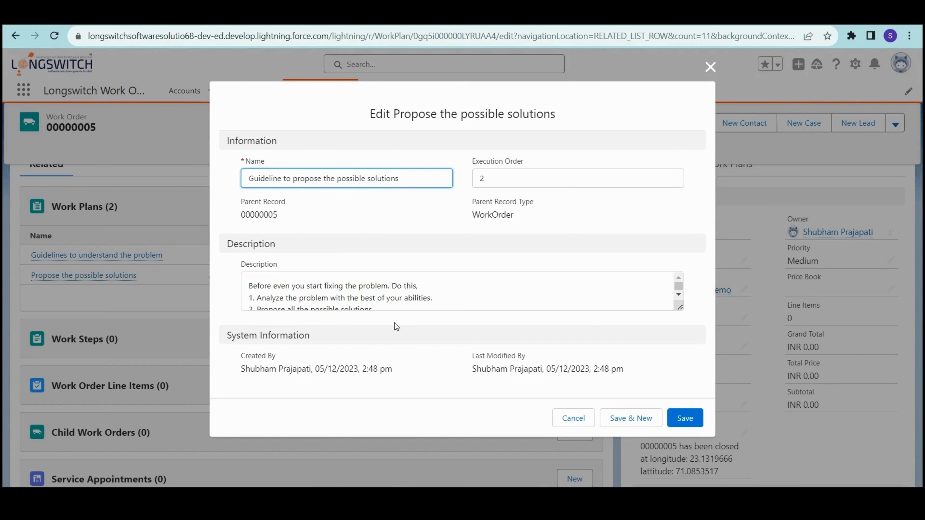
left_click(675, 417)
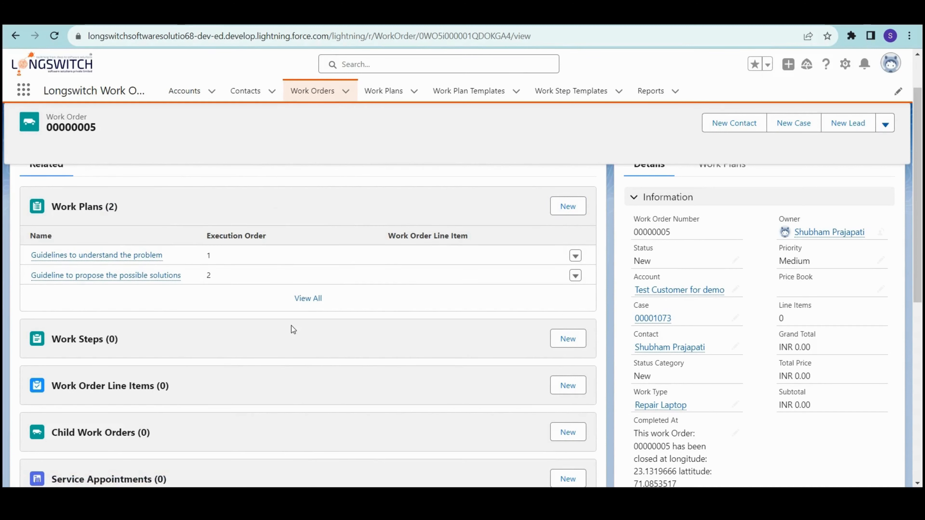
left_click(570, 338)
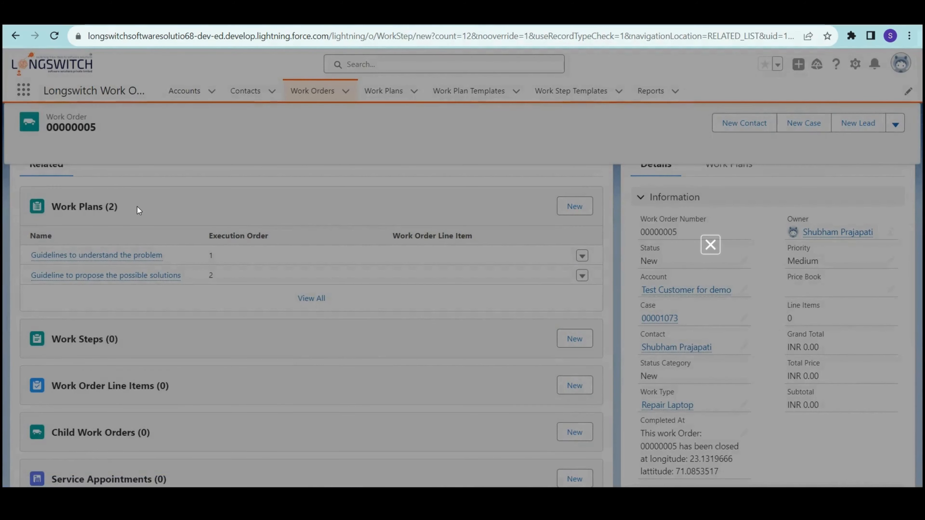
- Name the step 'Call to the customer' under 'Guidelines to understand the problem', execution order 1
left_click(338, 176)
type("Cal")
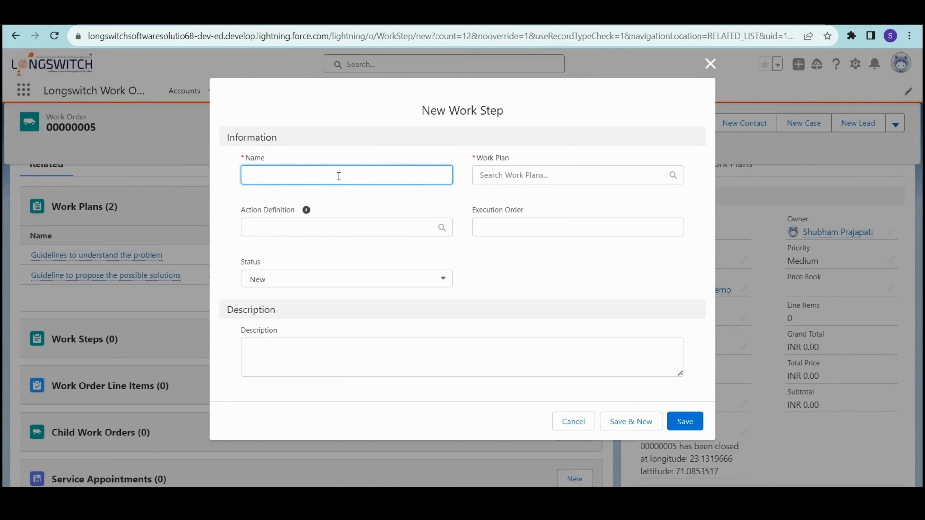
type("l to")
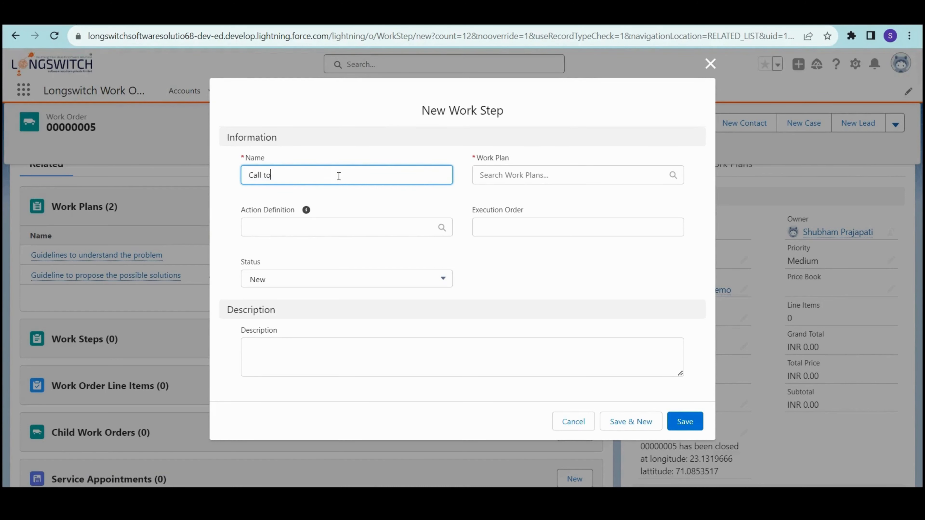
type(" the customer")
left_click(505, 175)
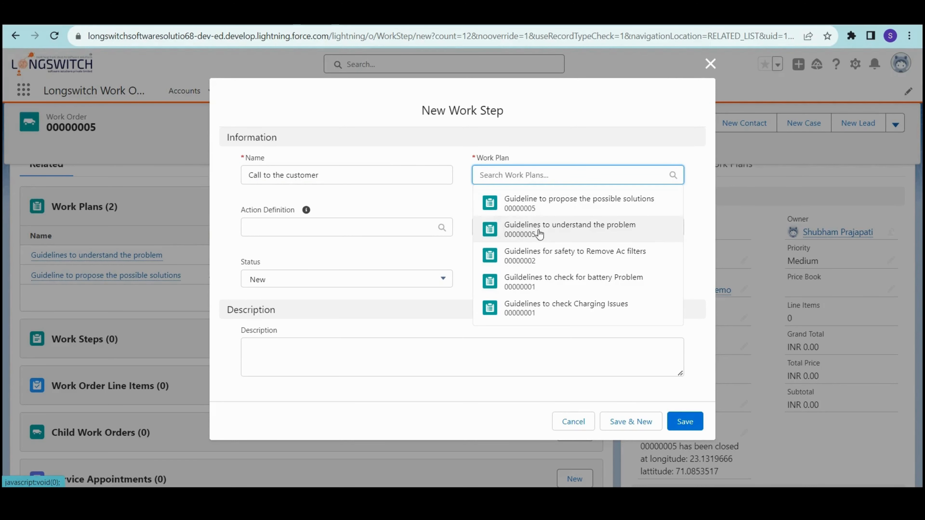
left_click(570, 233)
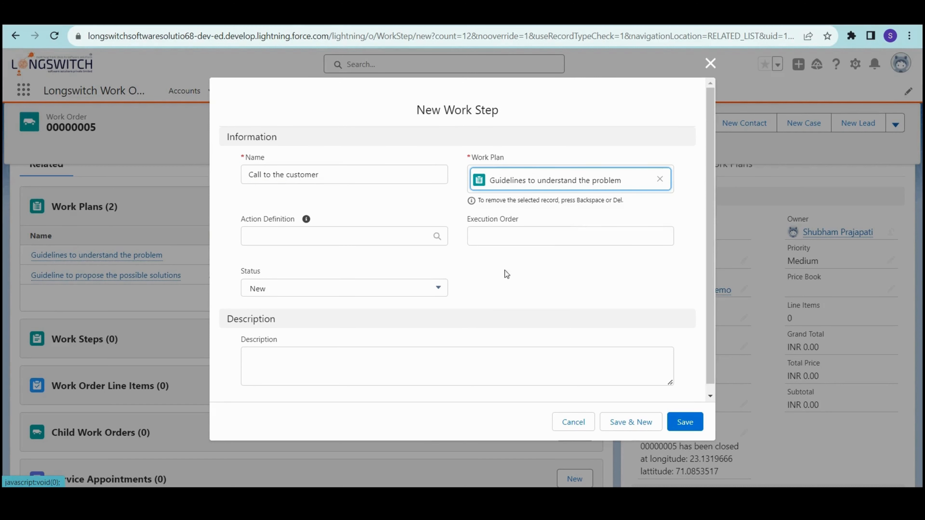
left_click(308, 236)
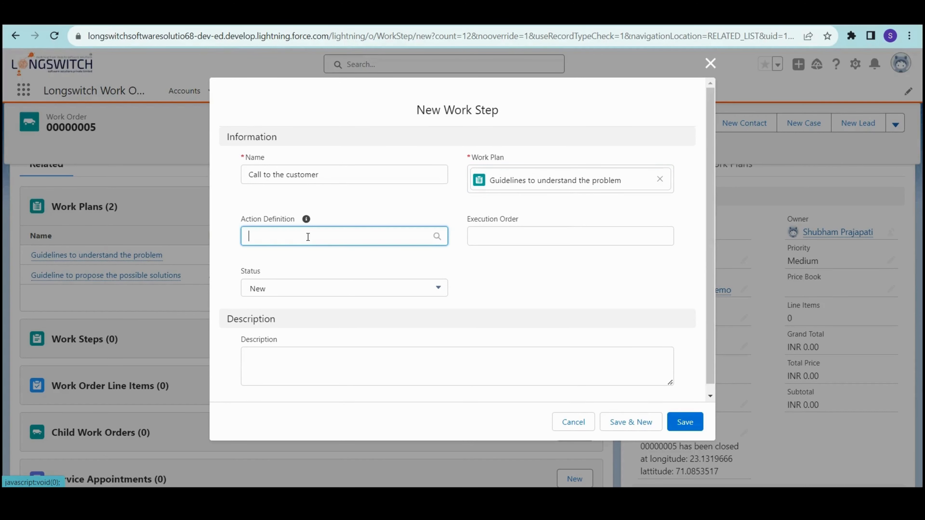
left_click(529, 239)
type("1")
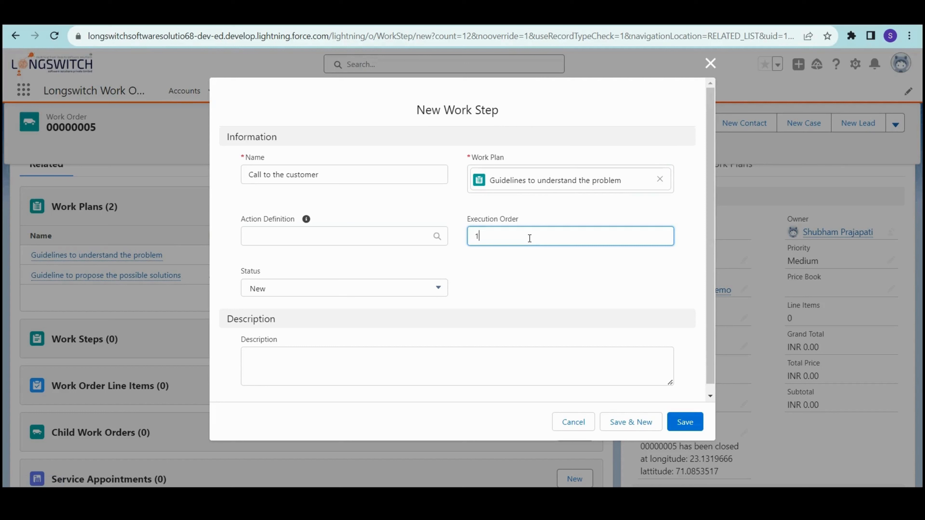
left_click(528, 279)
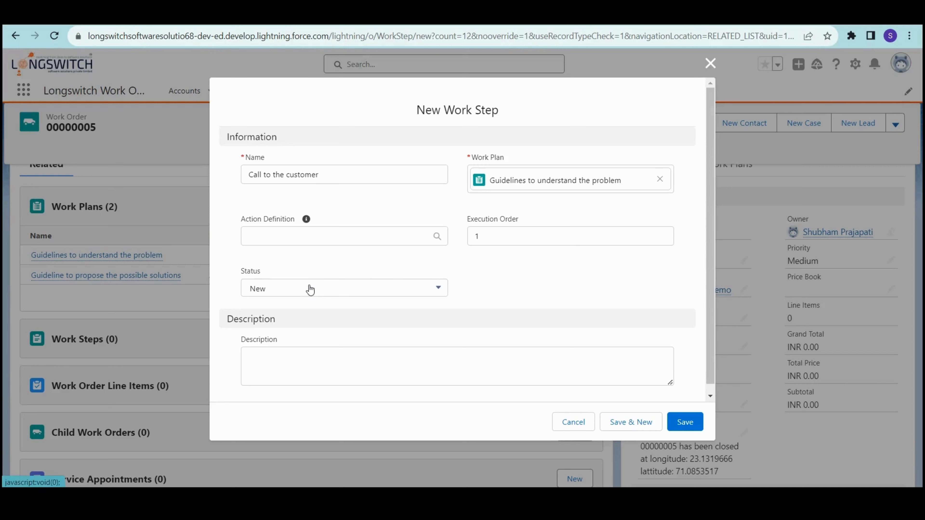
- Describe the step as calling the customer to know more about the problem, and save it
left_click(300, 365)
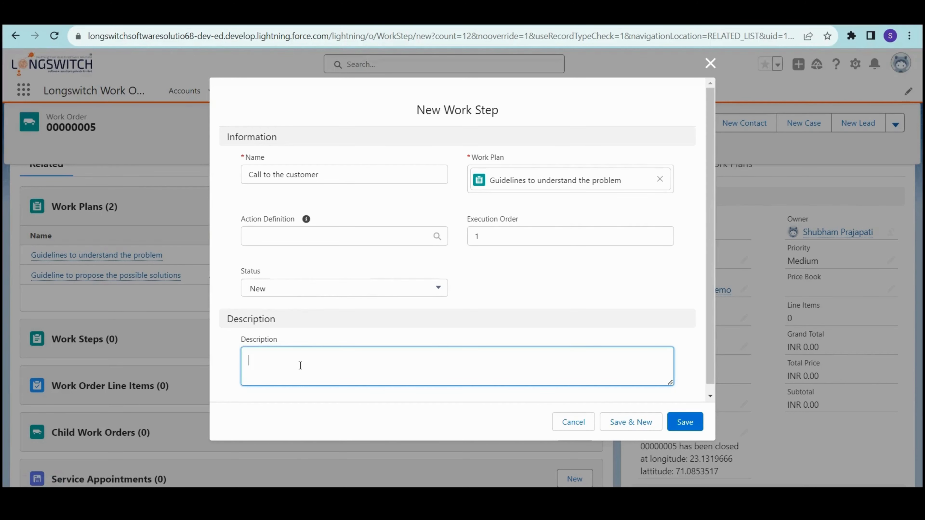
type("Call the customer to know more the ab")
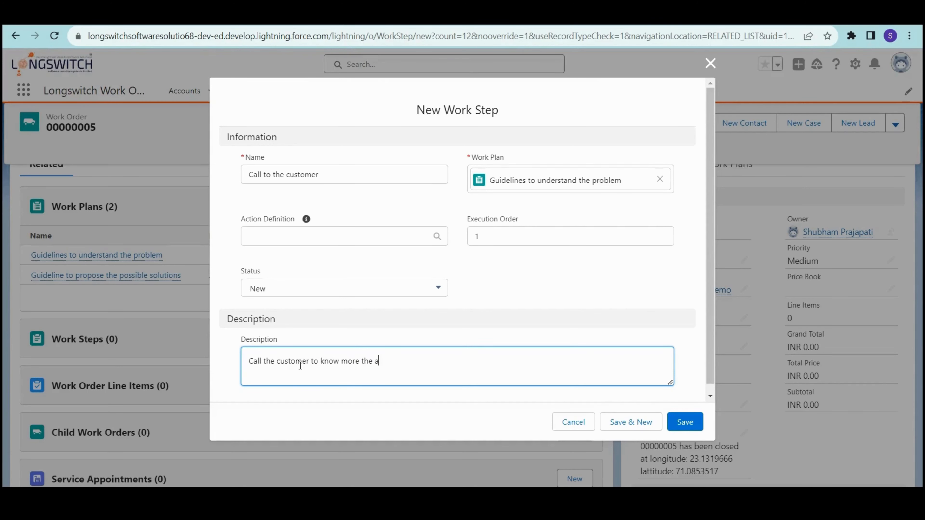
key("BackSpace")
key("BackSpace")
type("problme")
key("BackSpace")
key("BackSpace")
type("em.")
left_click(678, 416)
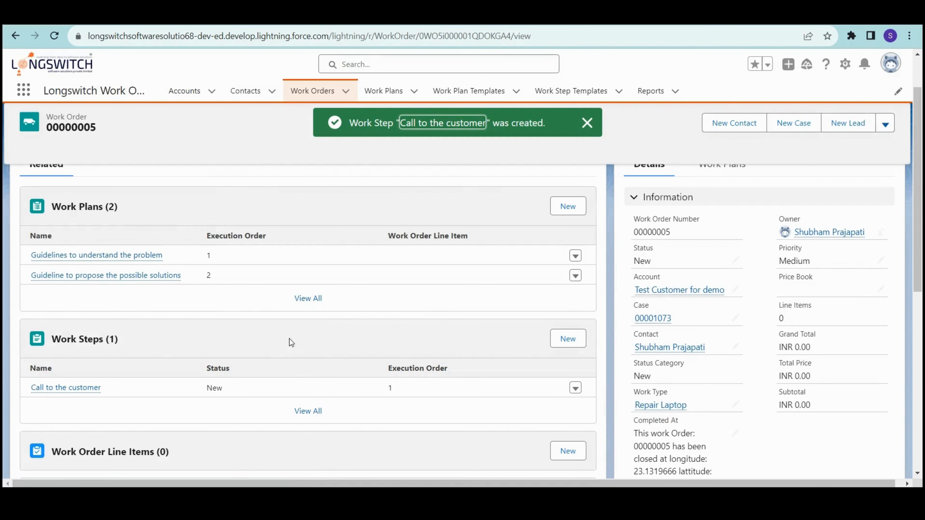
left_click(563, 341)
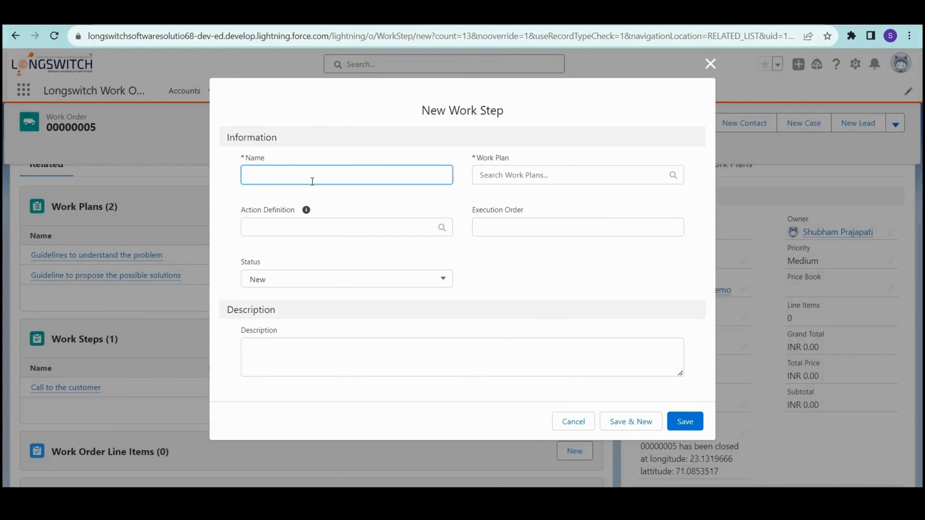
- Enter the step name 'Update the system with appropriate information based on the call', correcting typos
type("Schedukl")
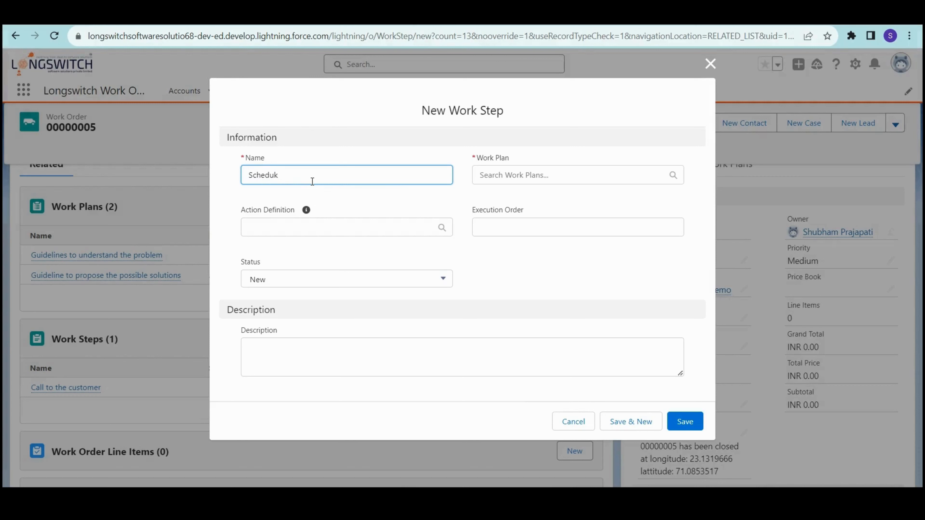
key("BackSpace")
type("le a")
key("BackSpace")
key("ctrl+a")
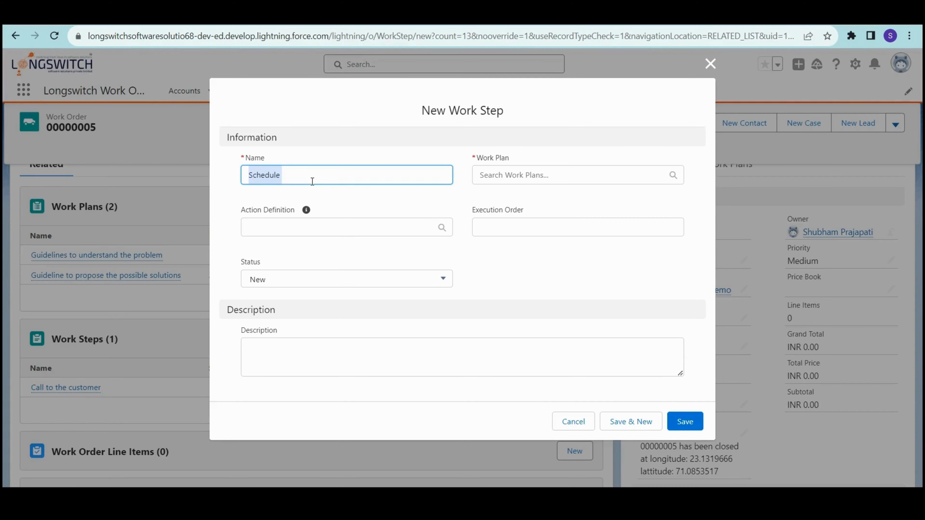
type("Update")
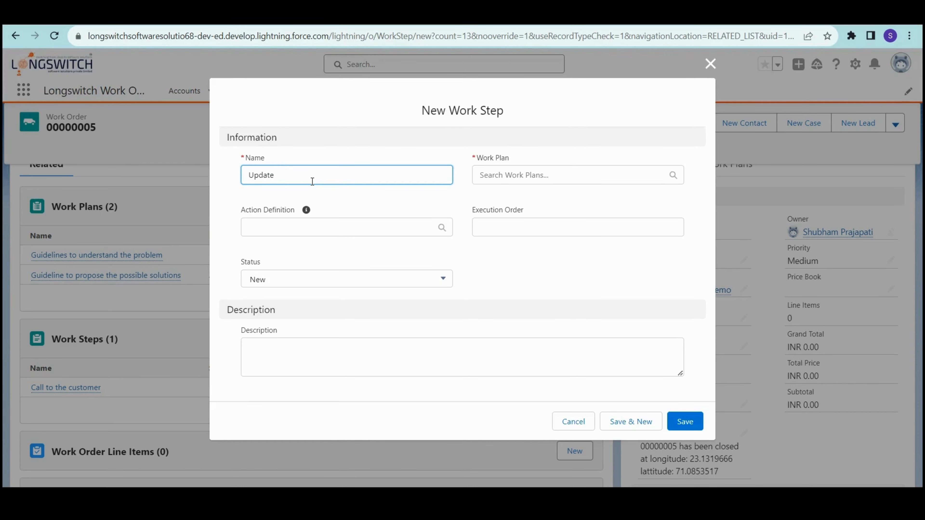
type("the system with approriate")
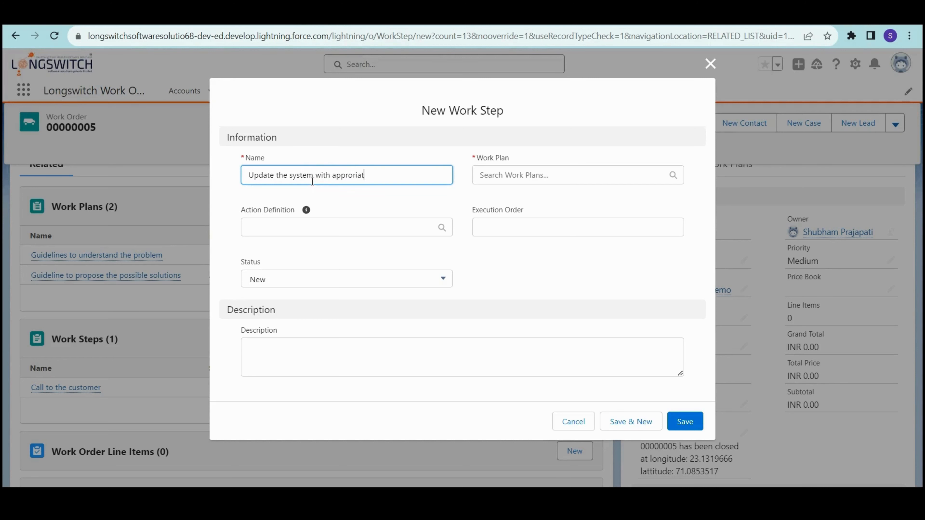
key("BackSpace")
key("BackSpace")
key("BackSpace")
type("te")
left_click(354, 174)
key("BackSpace")
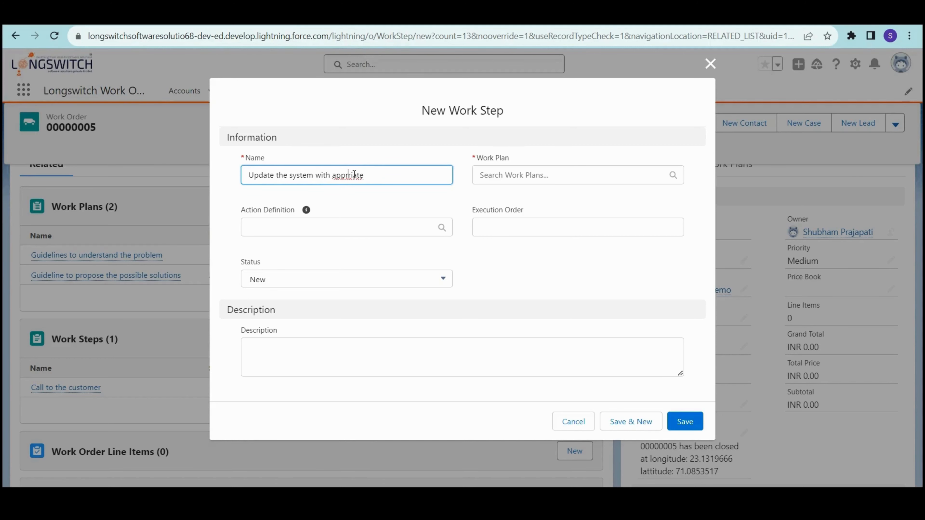
type("op")
key("End")
type("information based on the call")
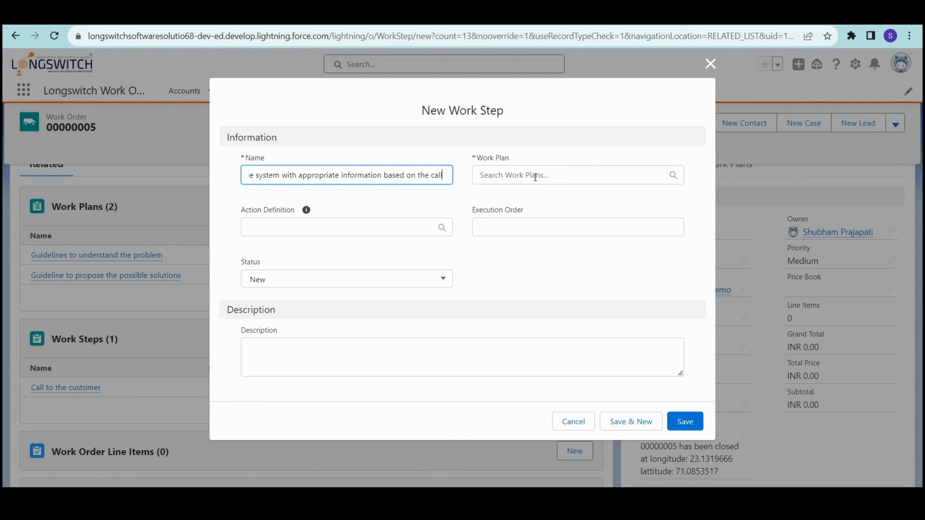
- Attach the step to 'Guidelines to understand the problem' with execution order 2
left_click(535, 177)
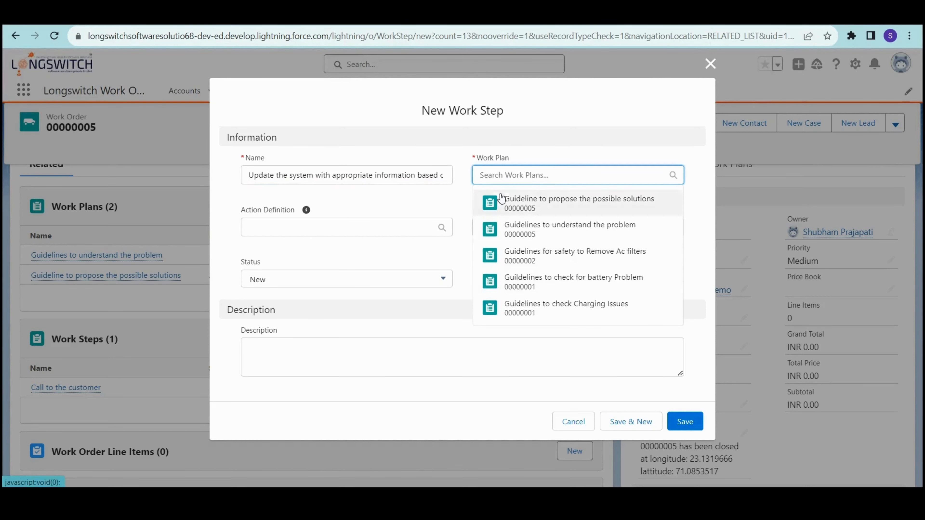
left_click(586, 229)
left_click(572, 237)
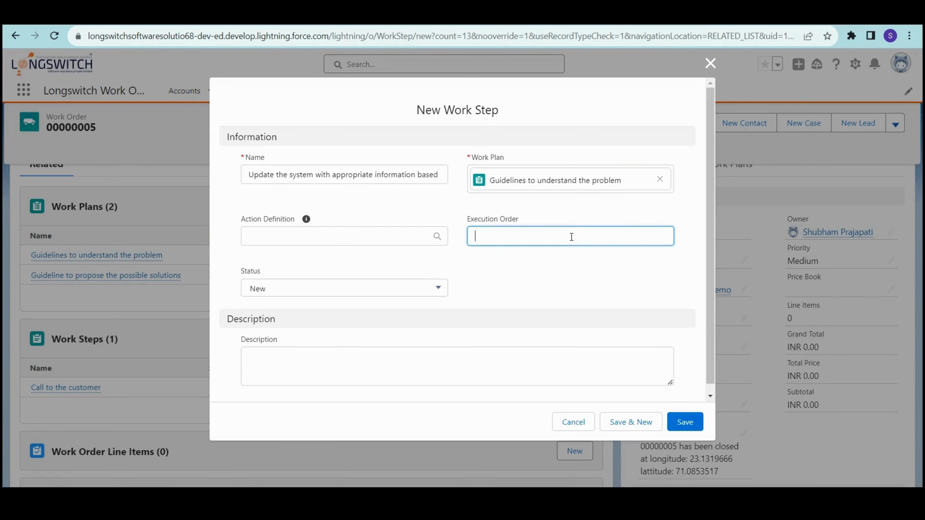
type("2")
- Begin the description 'Update the system with the latest development happened after the c…'
left_click(297, 378)
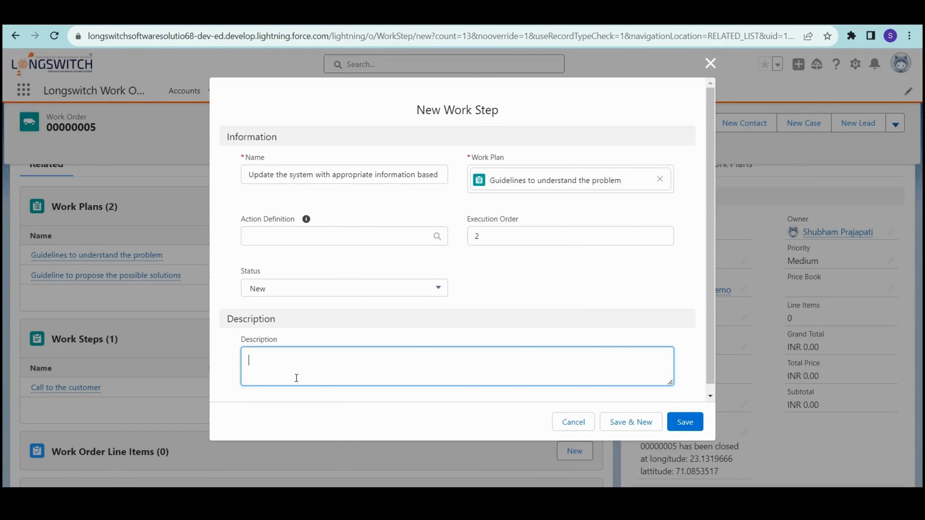
type("Update the system with the latest development happene")
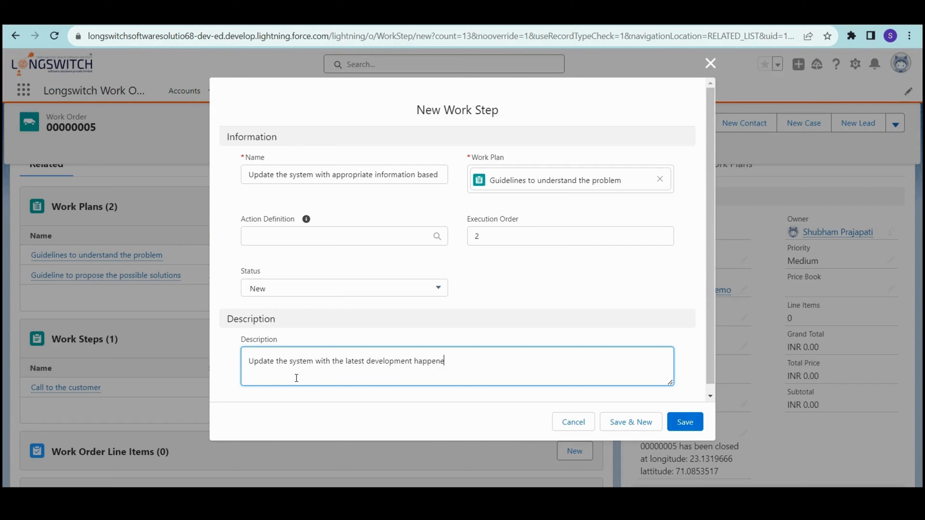
type("d after the c")
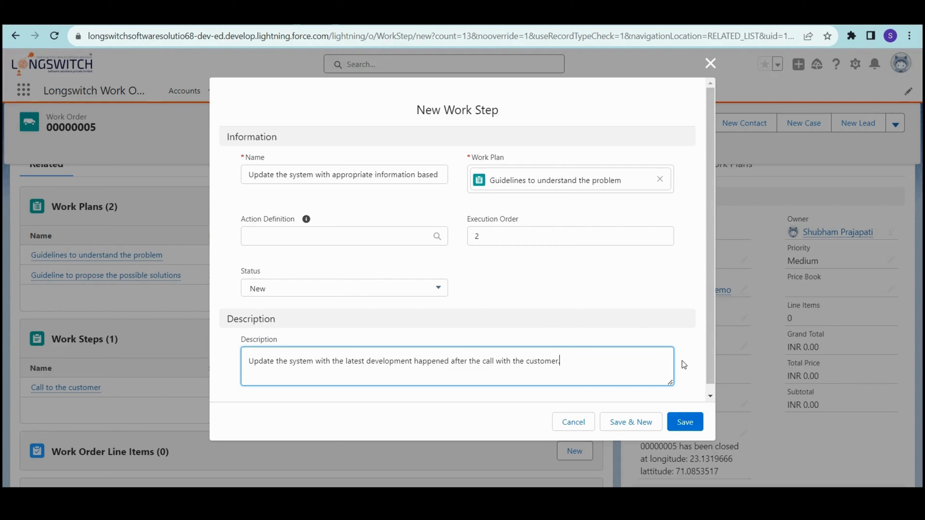
- Save the 'Update the system with appropriate information based on the call' work step
left_click(687, 423)
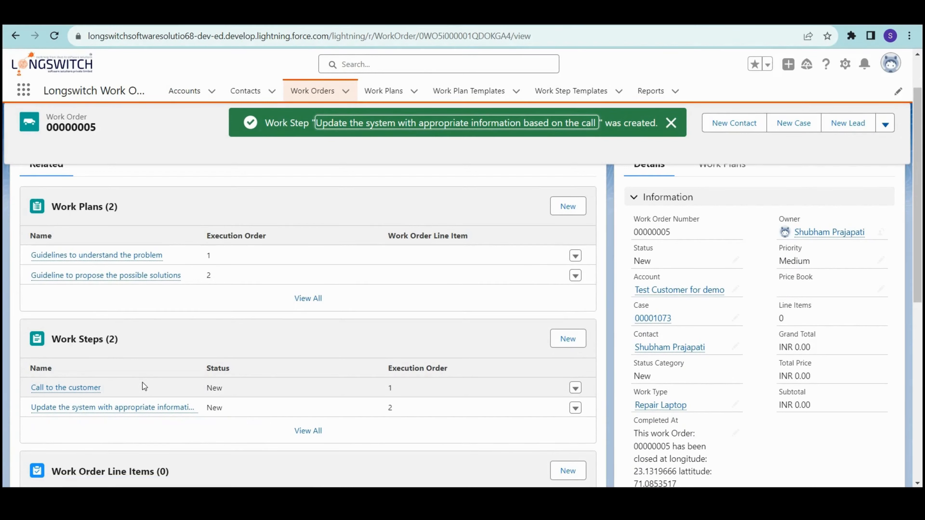
- Start a new work step named 'Analyze the problem' with execution order 1
mouse_move(170, 278)
left_click(568, 339)
left_click(321, 177)
type("Analyze ")
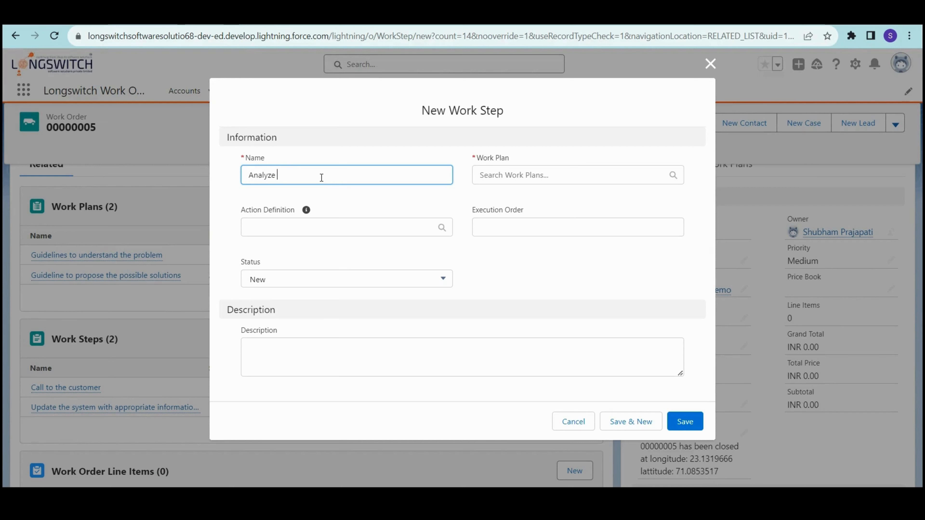
type("the problem")
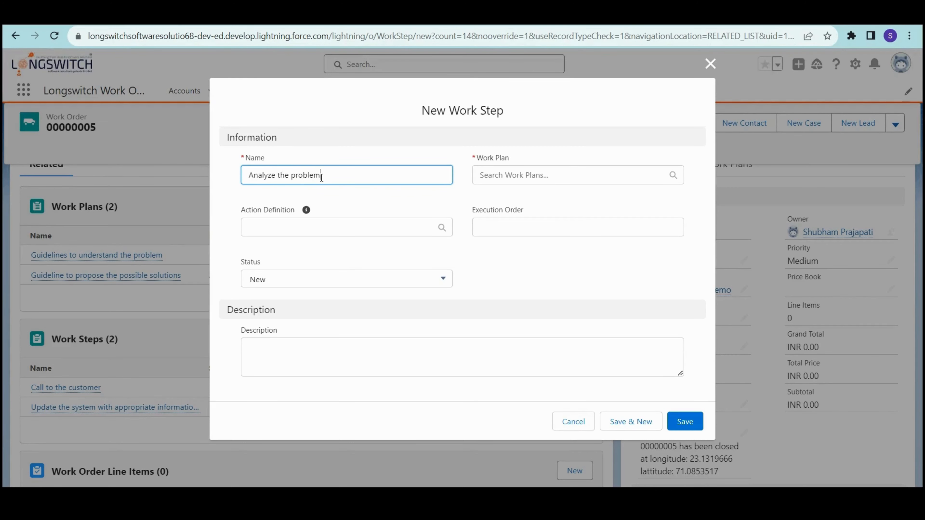
left_click(502, 217)
type("1")
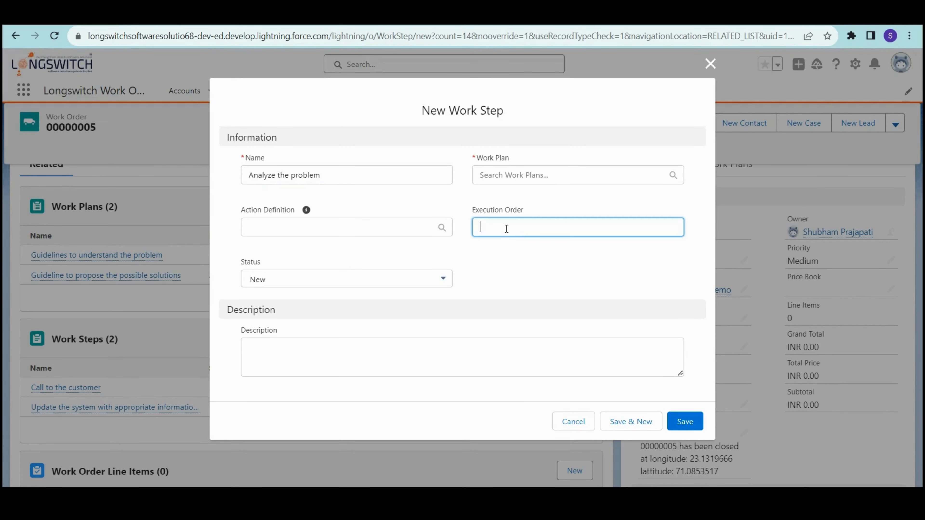
- Assign it to the 'Guideline to propose the possible solutions' plan, leaving no action definition
left_click(529, 176)
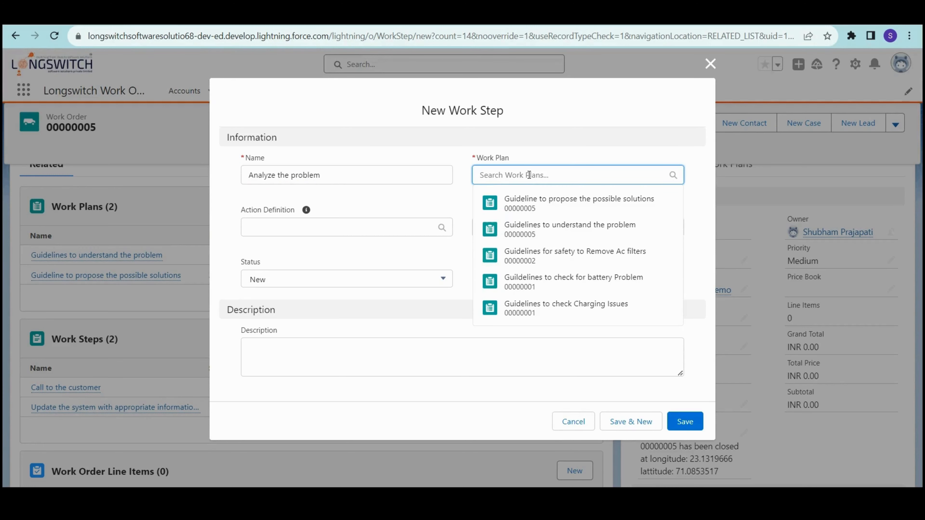
left_click(562, 213)
left_click(344, 236)
left_click(294, 289)
left_click(570, 236)
type("1")
left_click(457, 375)
left_click(436, 242)
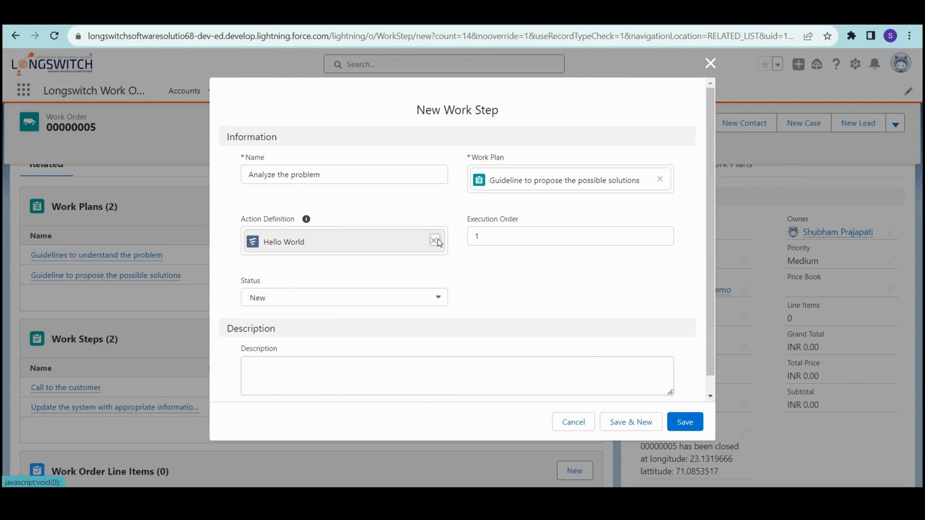
left_click(485, 258)
- Describe it as doing a detailed analysis with teammates' help, then save the step
left_click(322, 361)
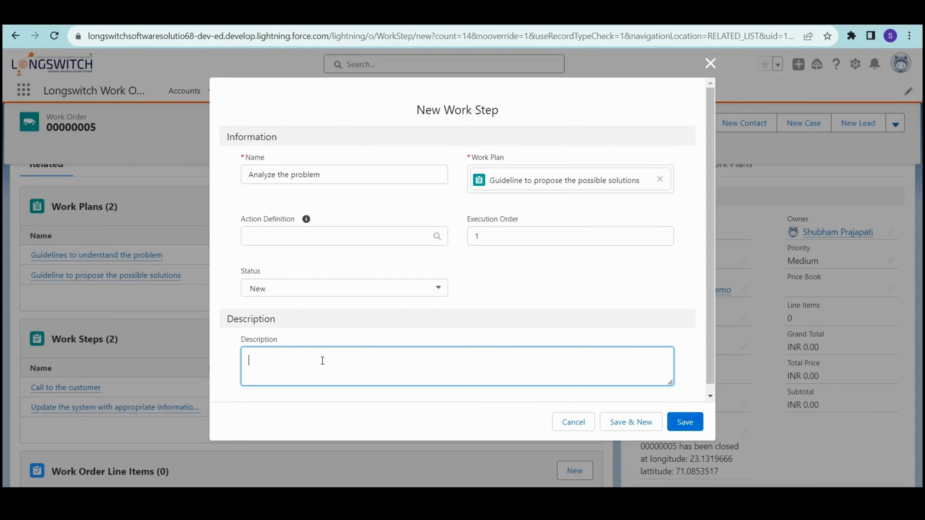
type("Do your detailed analyisis of the problem")
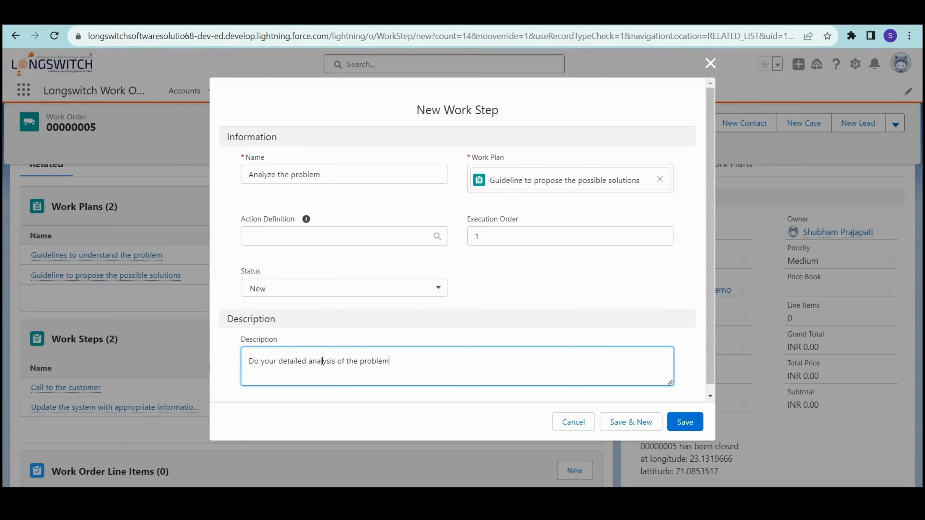
type(". If needed, take help from the otj")
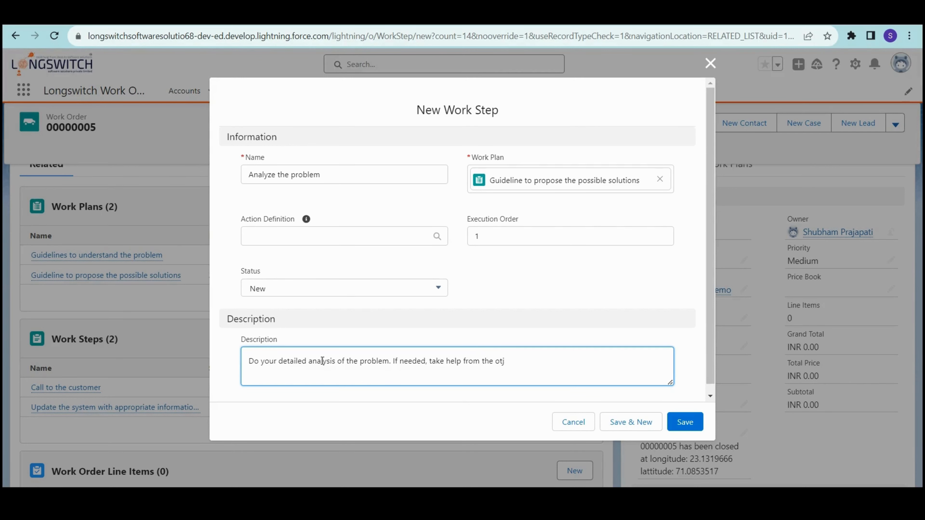
key("BackSpace")
type("her teammates.")
left_click(688, 428)
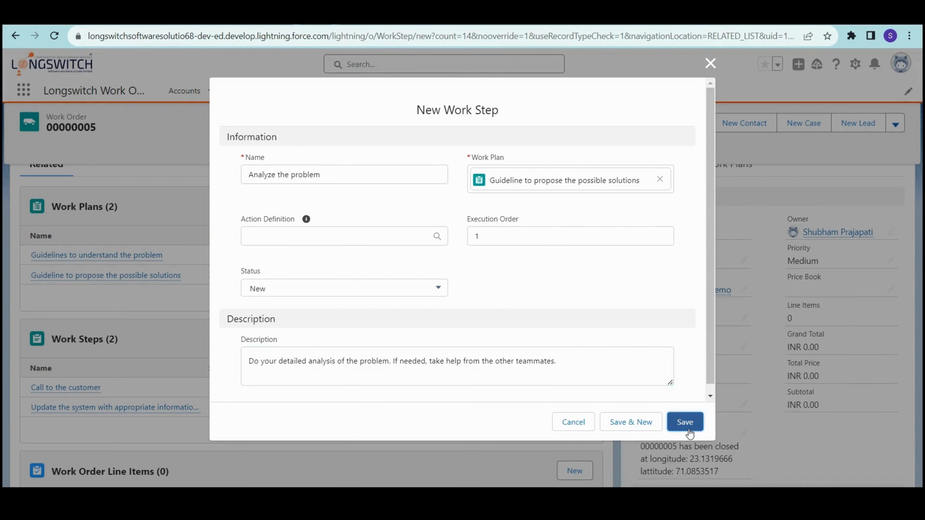
scroll(468, 444, "down", 2)
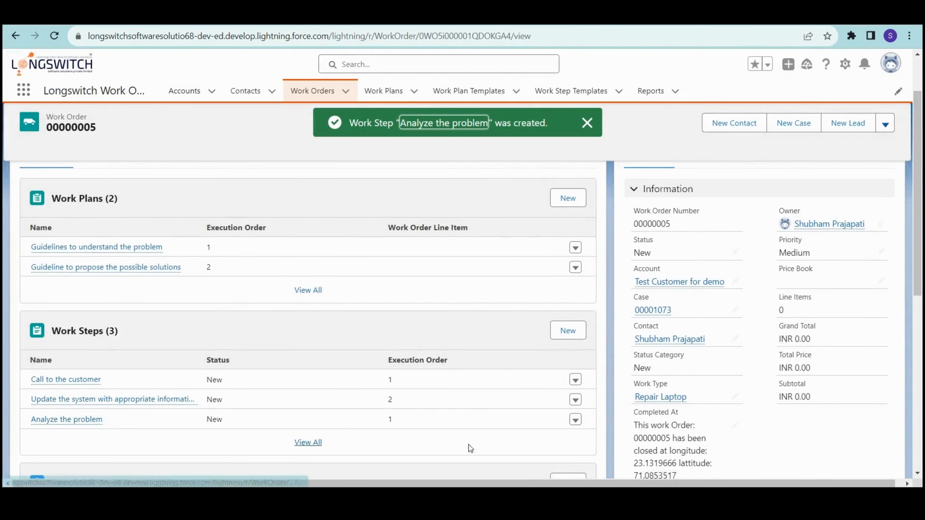
- Create work step 'Propose the solution' under 'Guideline to propose the possible solutions', execution order 2
left_click(567, 282)
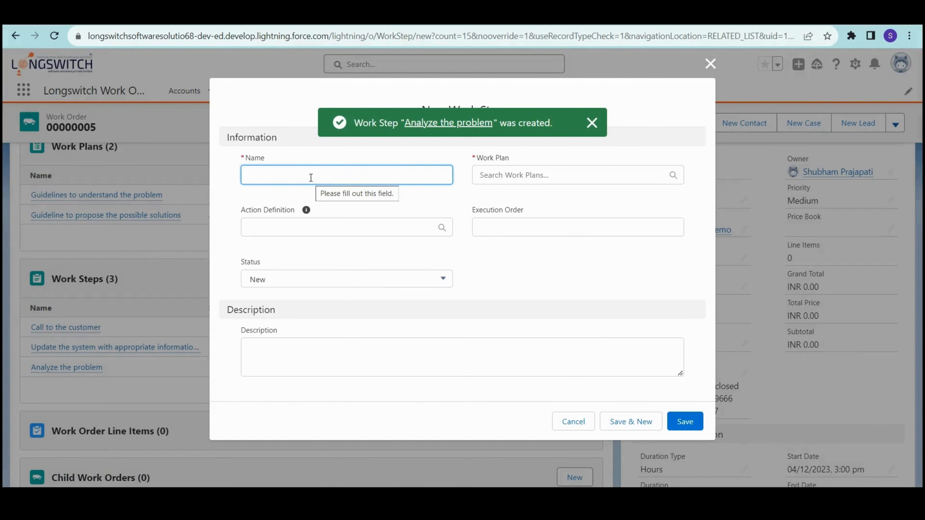
type("Propo")
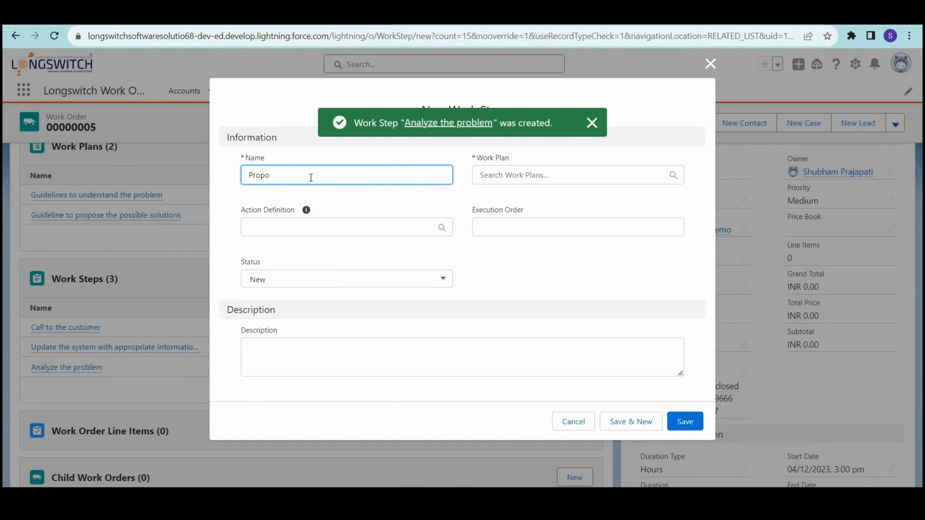
type("se the st")
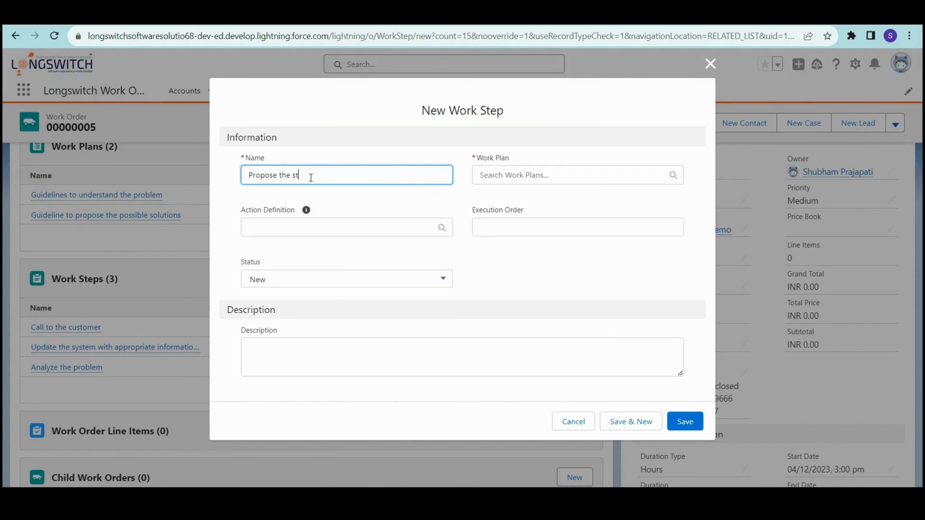
key("BackSpace")
key("BackSpace")
type("solution")
key("ctrl+a")
type("Hel")
key("BackSpace")
key("BackSpace")
type("Propose the solution")
left_click(522, 175)
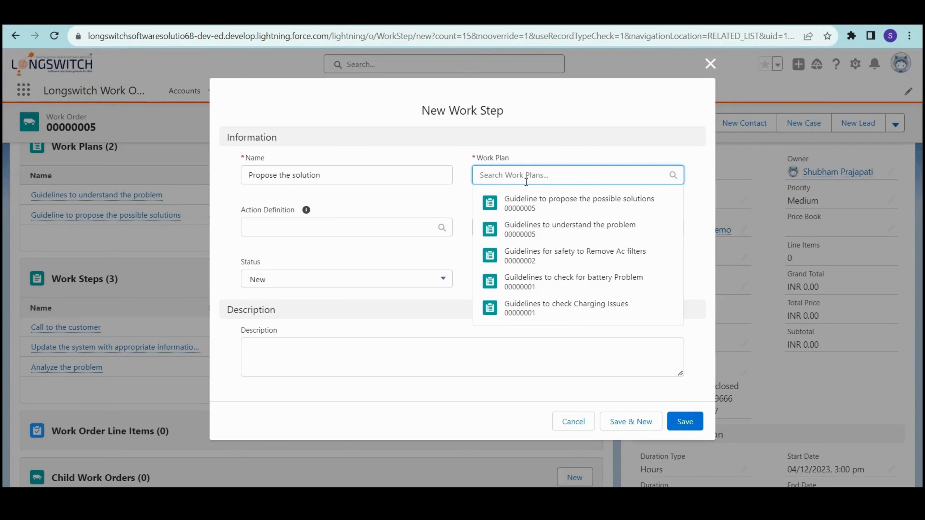
left_click(577, 207)
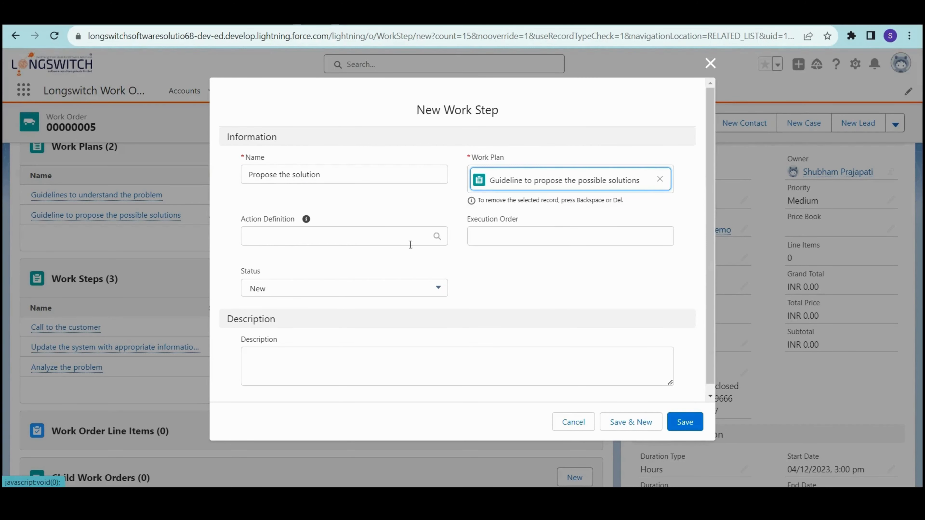
left_click(527, 239)
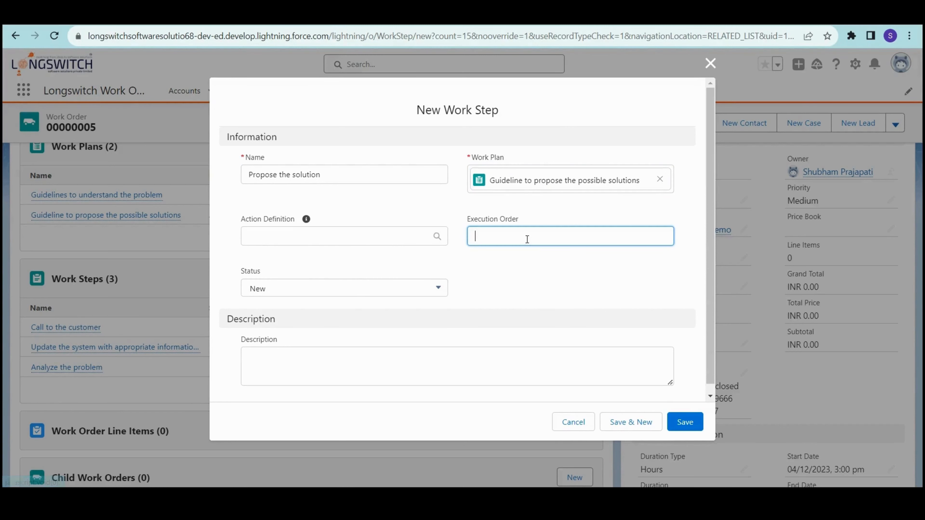
type("2")
- Describe it as suggesting possible solutions with estimated efforts and cost, then save
left_click(432, 374)
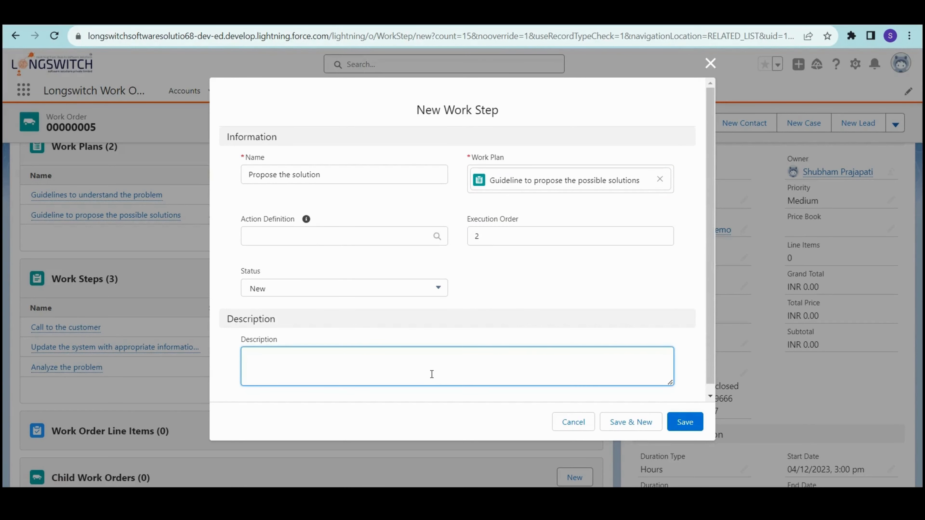
type("Try bot")
key("BackSpace")
key("BackSpace")
key("BackSpace")
key("BackSpace")
type("to suggest the")
type(" solu")
key("BackSpace")
key("BackSpace")
key("BackSpace")
key("BackSpace")
type("possib")
key("BackSpace")
type("ble solutions")
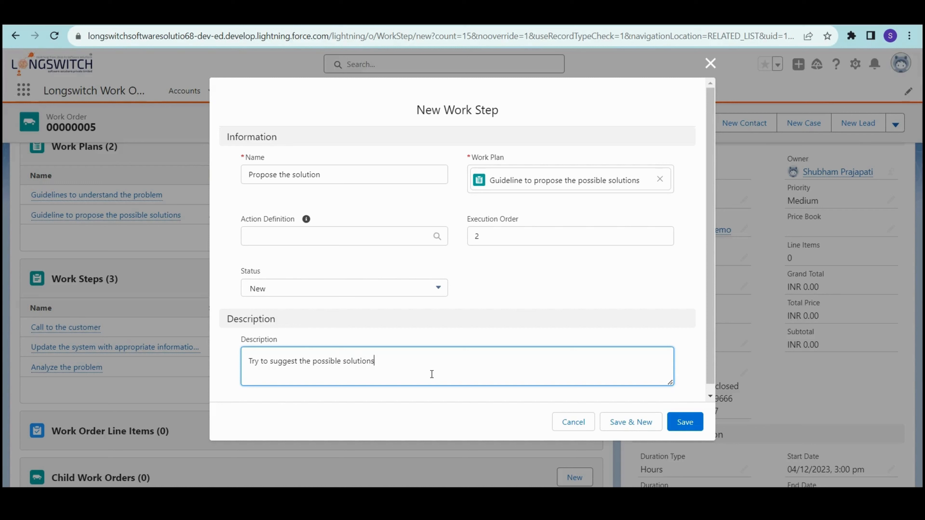
type(" with estimated efforts required")
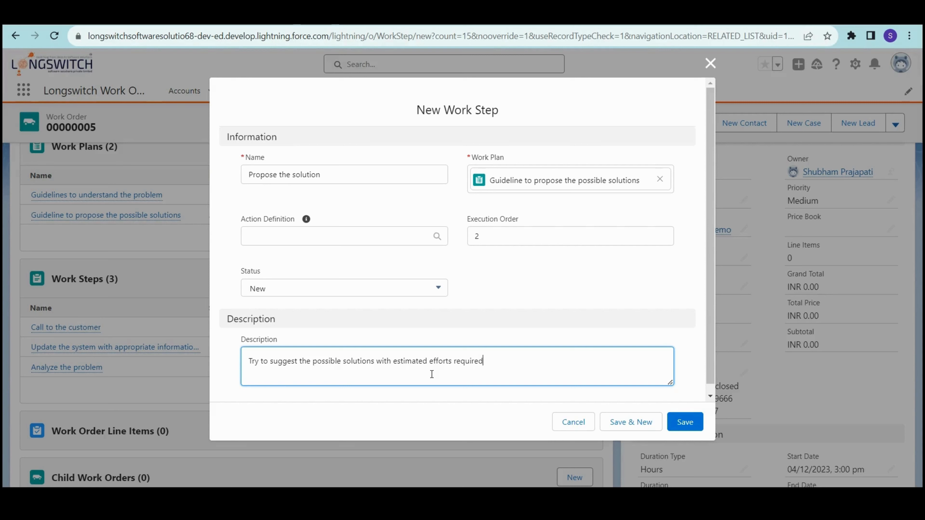
type("and estimated cost.")
type("Do not share any")
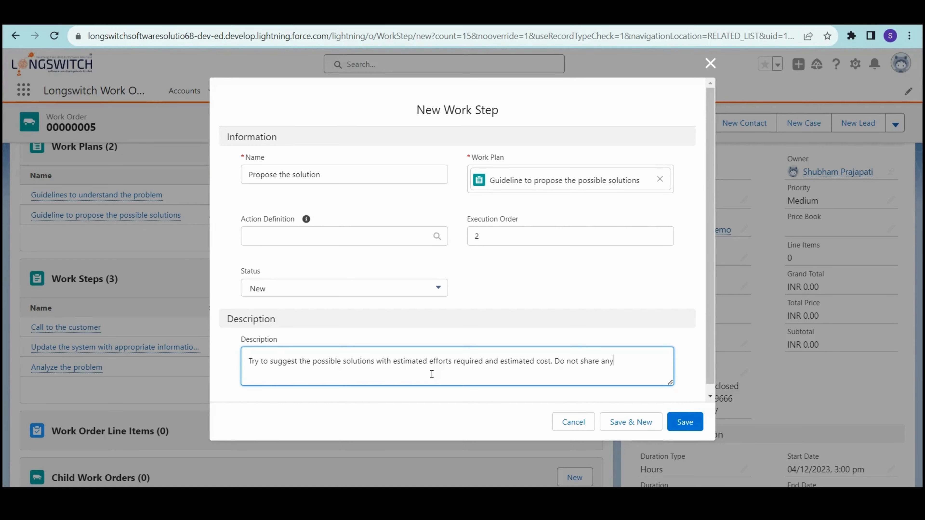
type(" incomplete solution for the proble")
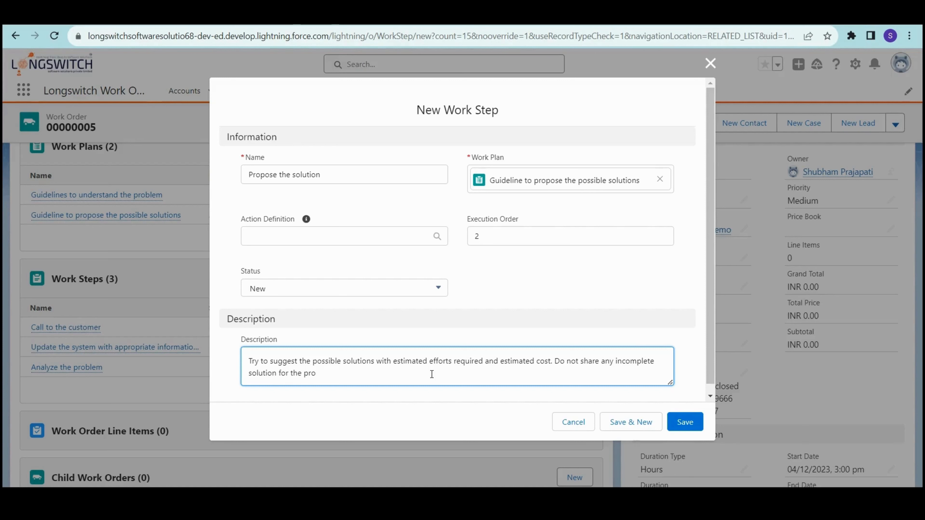
type("m.")
left_click(685, 424)
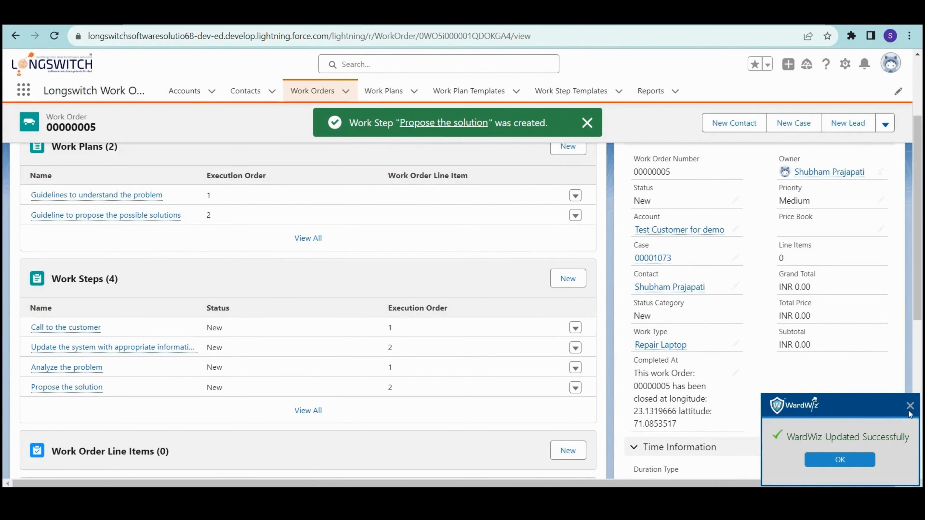
- Close the WardWiz antivirus popup and scroll down the work order's related lists
left_click(910, 407)
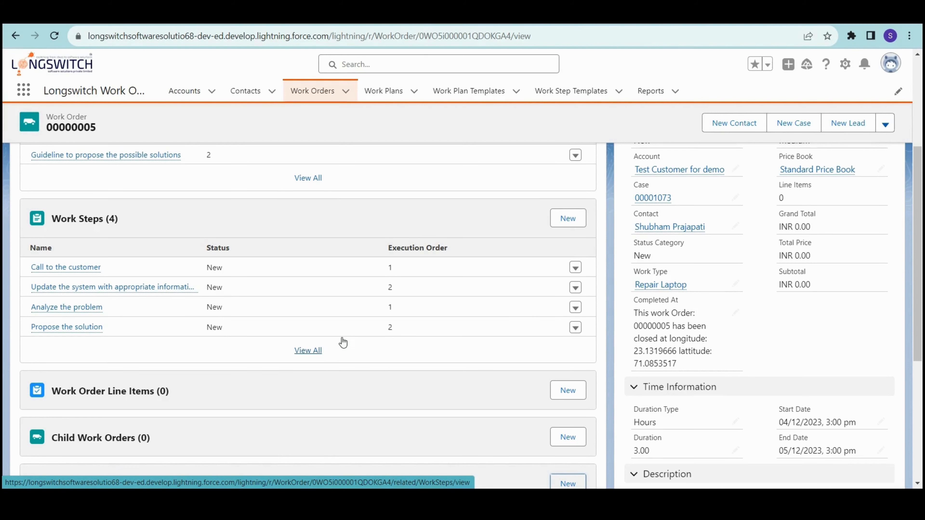
scroll(397, 399, "down", 1)
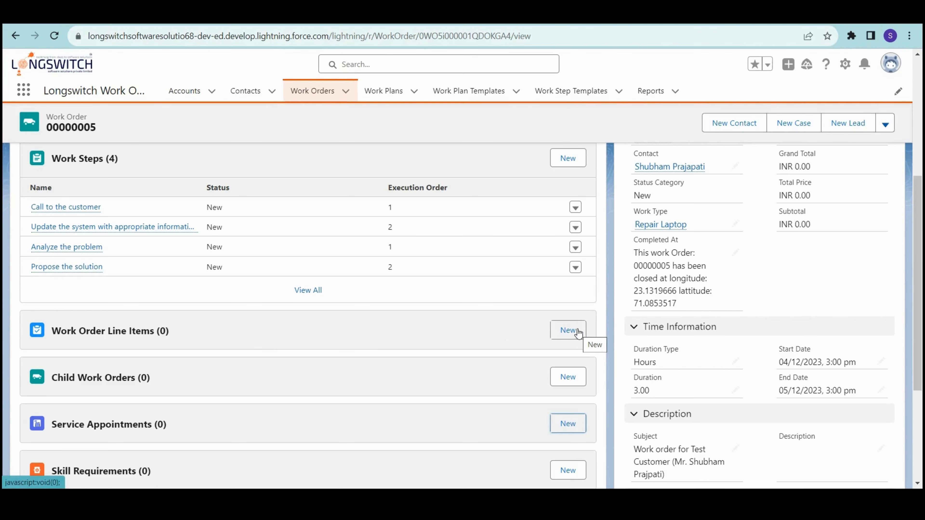
- Start a new line item with status New and subject 'Replacement of the laptop battery'
left_click(563, 330)
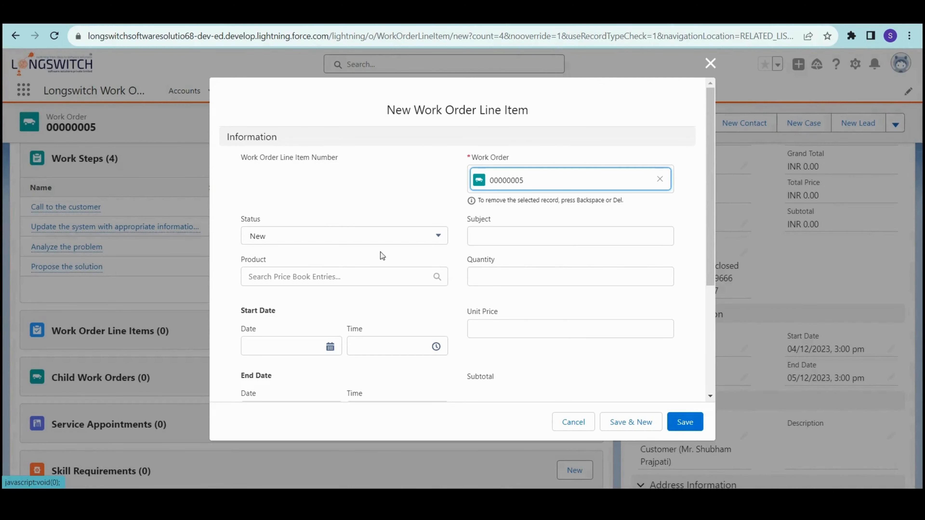
left_click(361, 238)
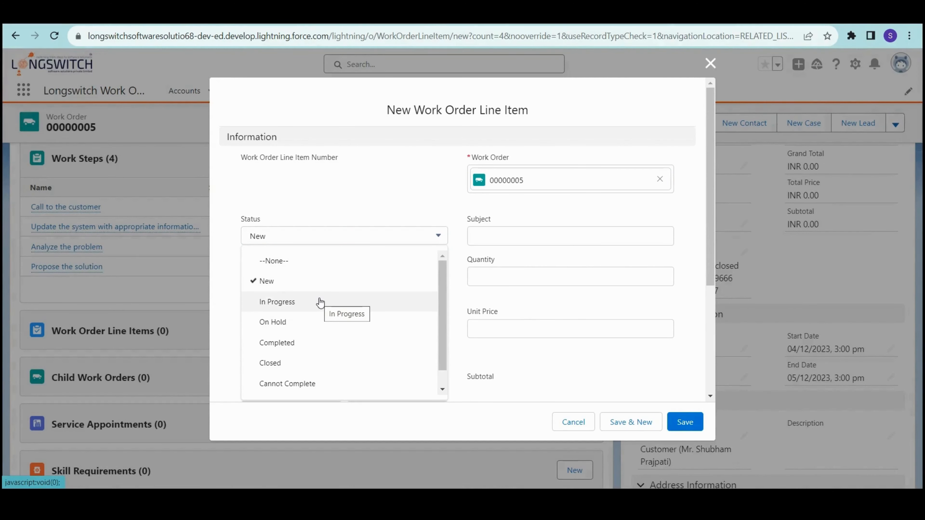
scroll(320, 328, "down", 1)
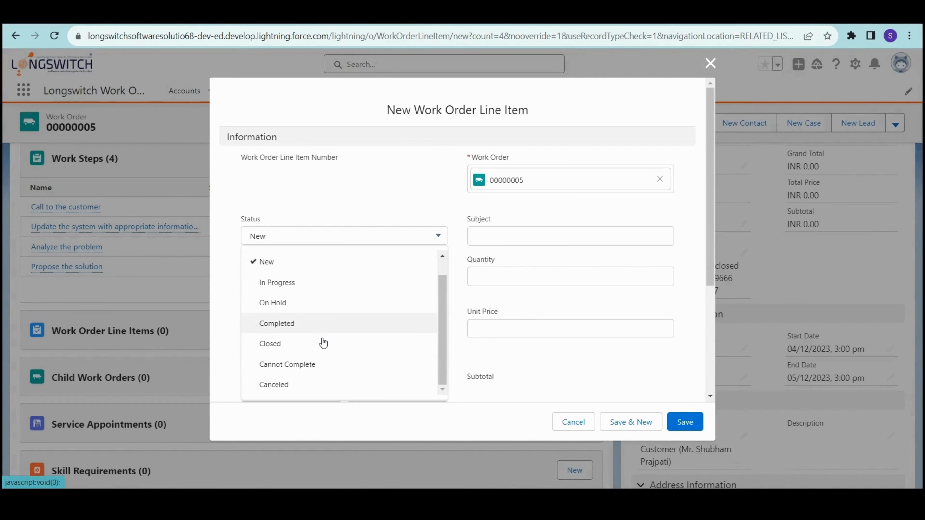
scroll(321, 341, "up", 1)
key("Escape")
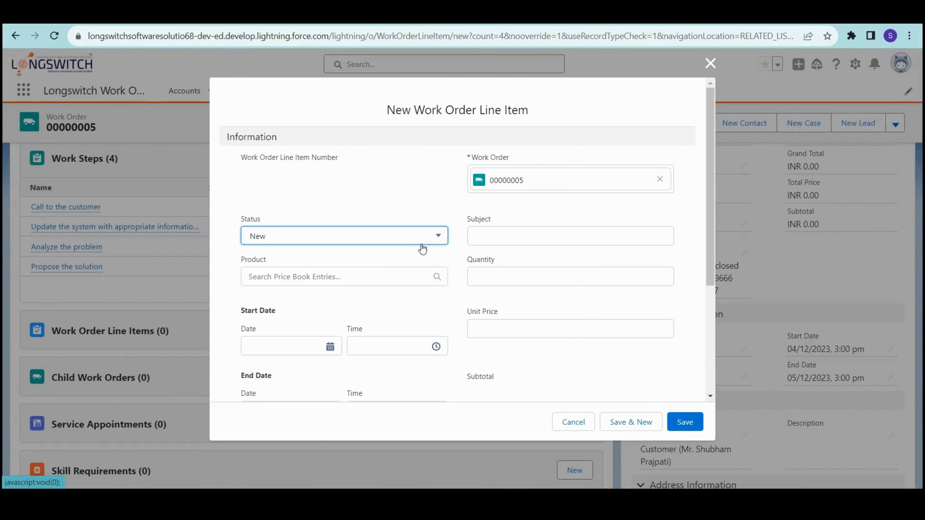
left_click(475, 237)
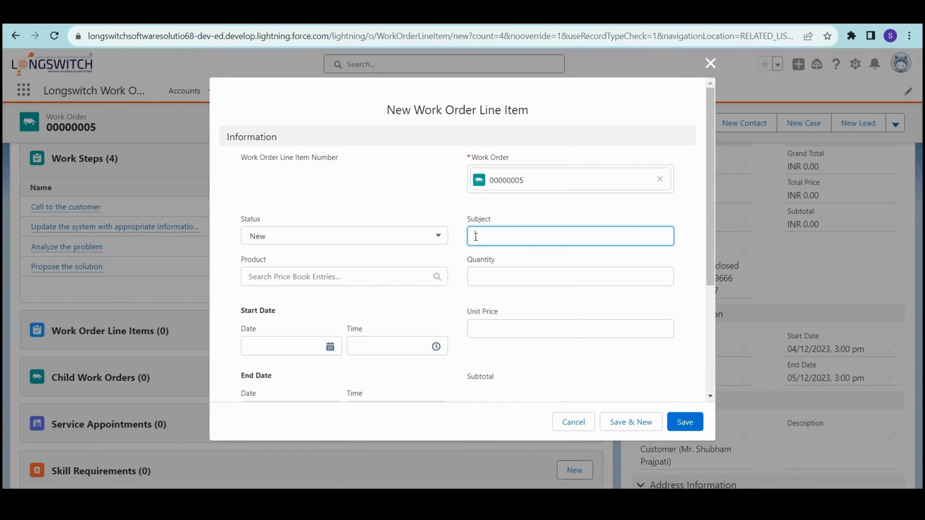
type("Replacement of the laptop battery")
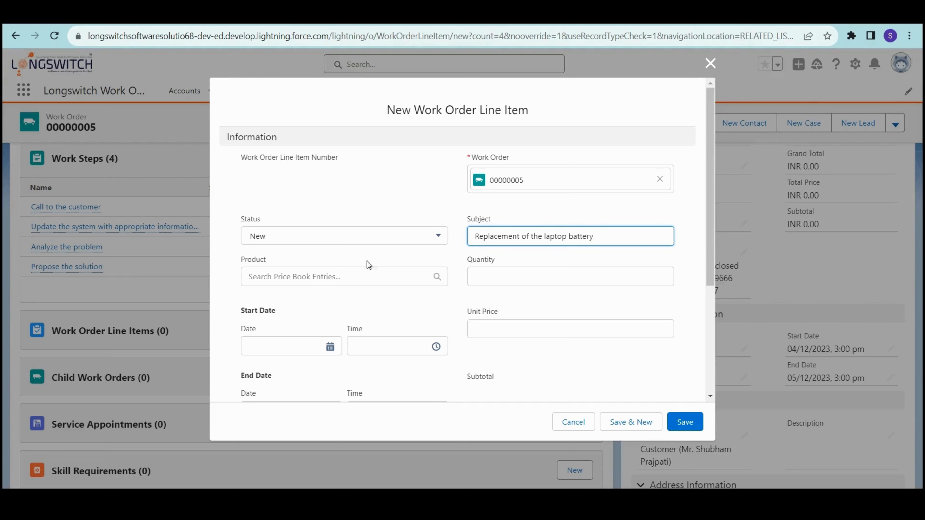
- Choose Battery of Laptop as the product with quantity 1
left_click(321, 278)
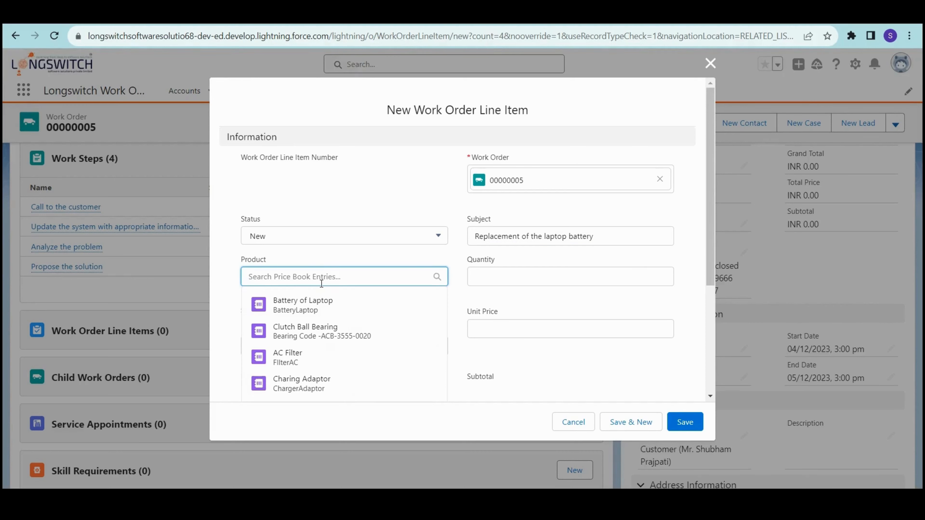
left_click(314, 310)
left_click(499, 282)
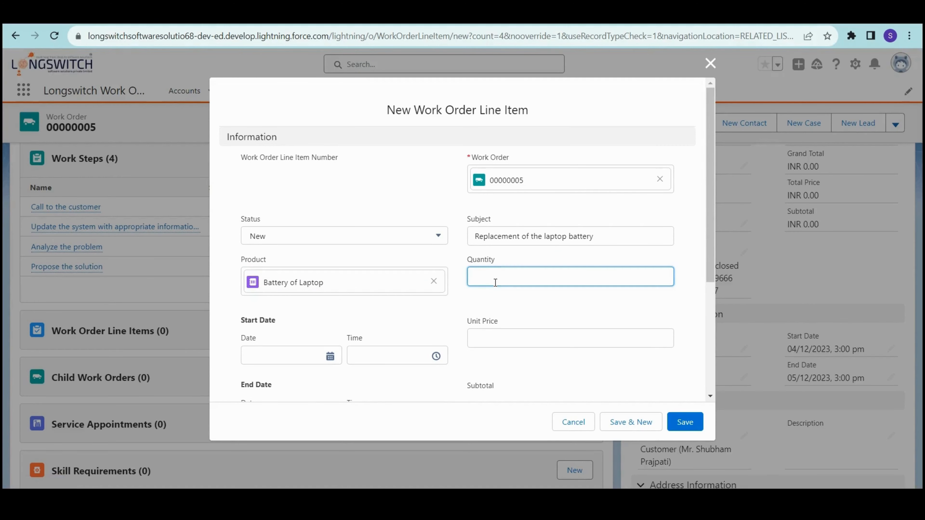
type("1")
left_click(490, 301)
- Set start and end dates to the 5th and unit price to 2,200
scroll(286, 314, "down", 2)
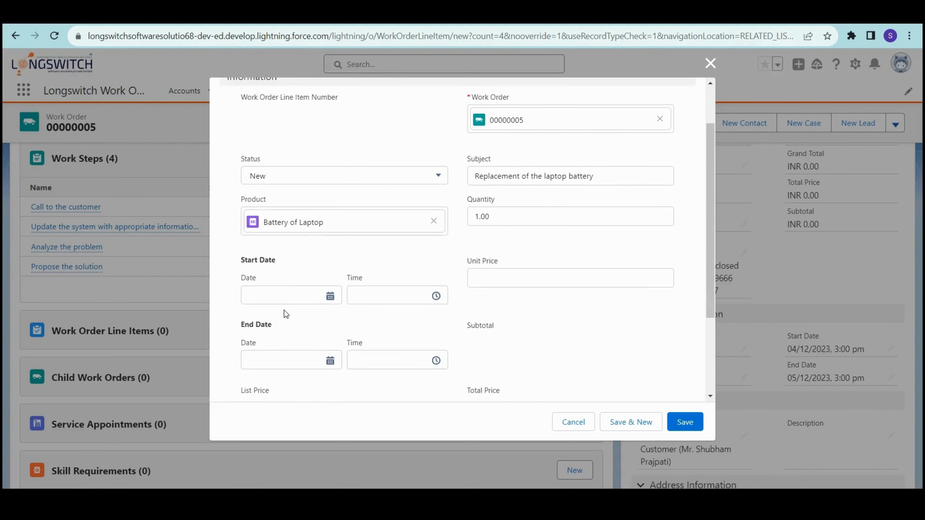
left_click(270, 298)
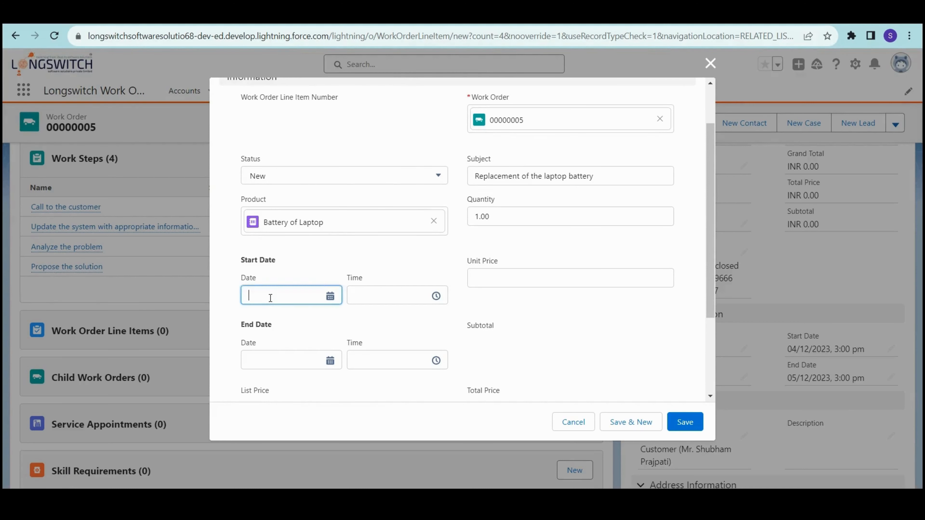
left_click(303, 161)
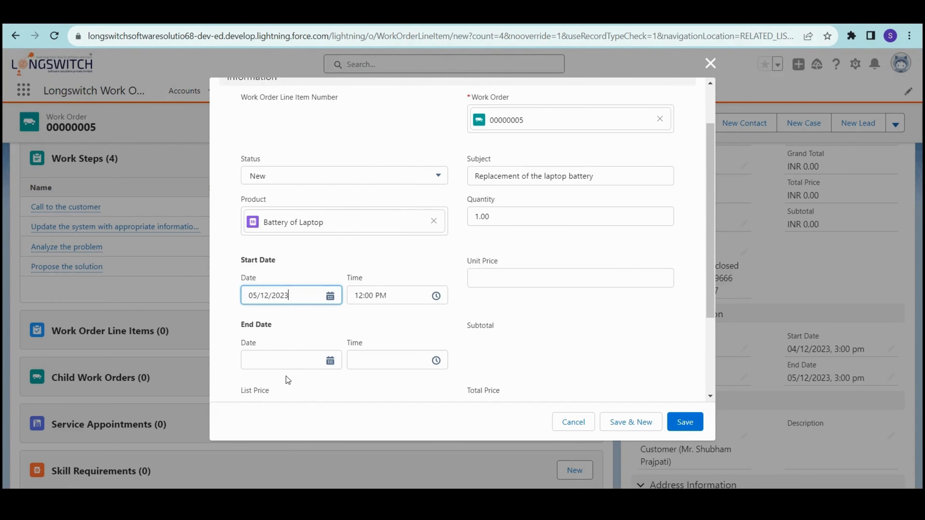
left_click(287, 362)
left_click(302, 267)
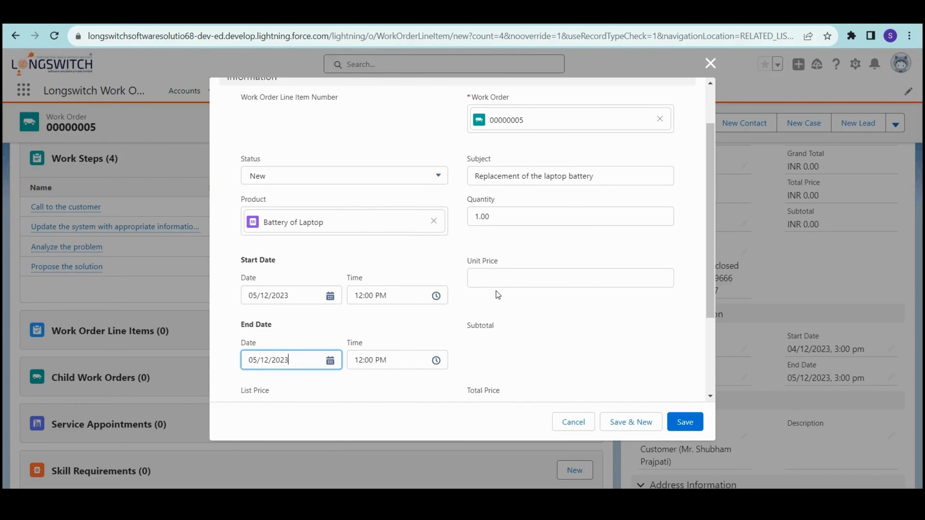
scroll(555, 328, "down", 2)
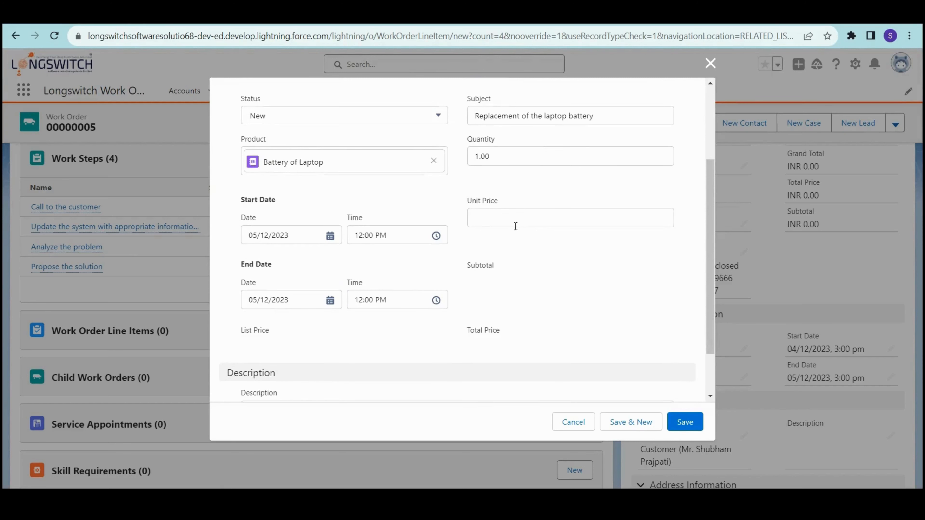
left_click(499, 216)
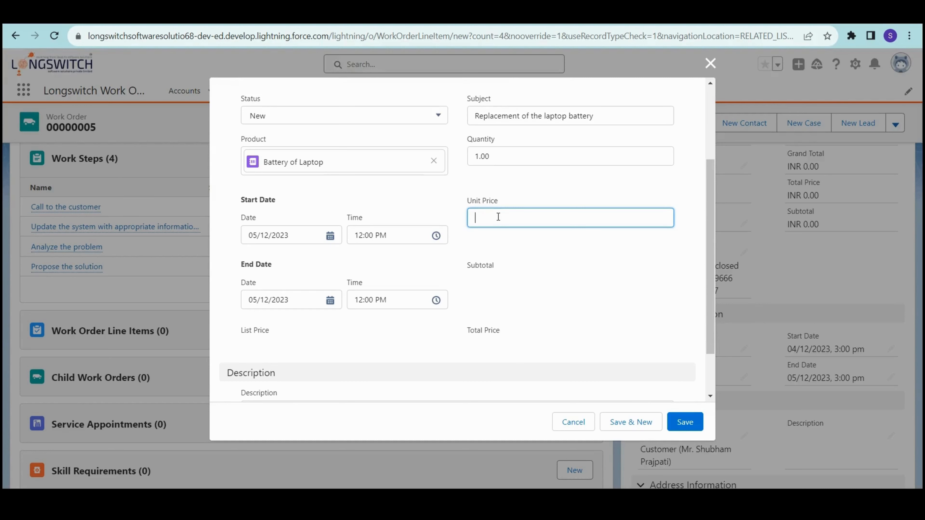
type("2,2")
type("00")
left_click(517, 275)
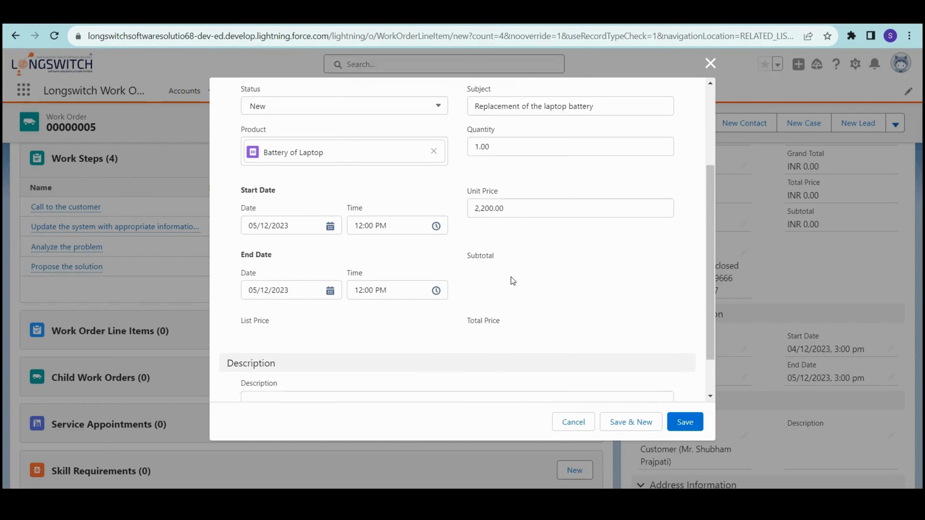
- Describe the damaged battery being replaced since it couldn't be repaired, then save the line item
scroll(510, 285, "down", 2)
left_click(354, 350)
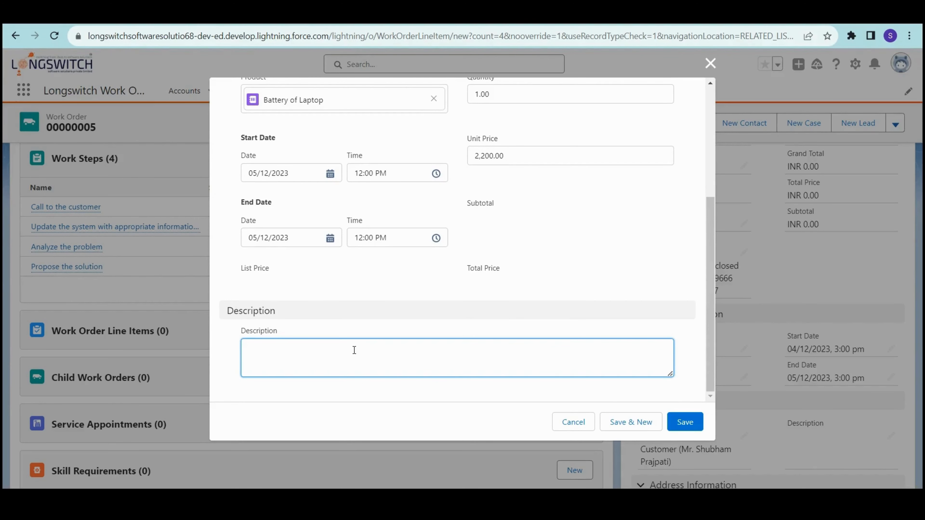
type("4")
key("BackSpace")
type("4")
key("BackSpace")
type("Replaced the old battery with new one a")
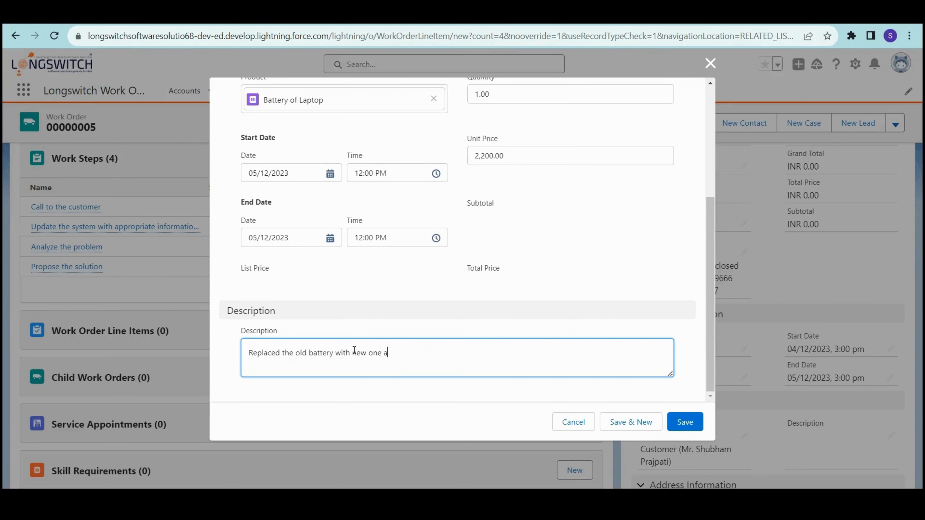
type("s the old battery got damaged")
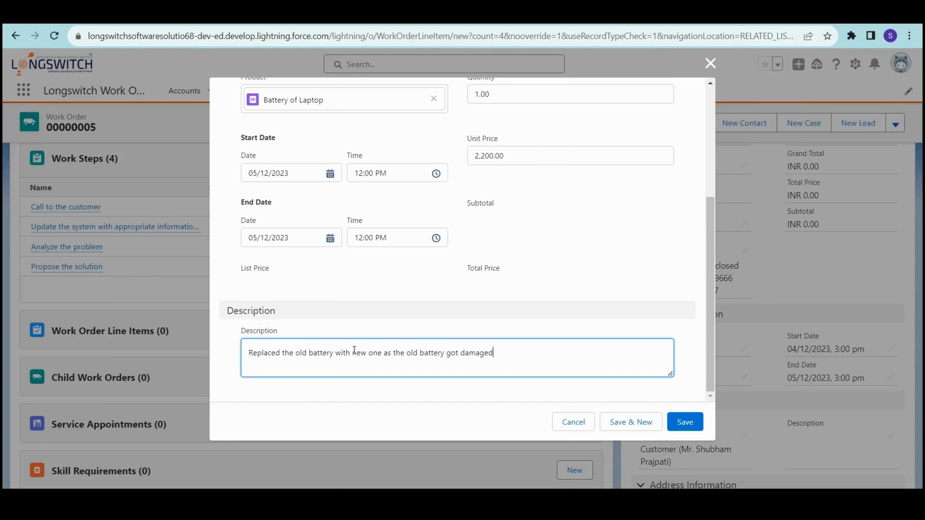
type("and could not be repaired.")
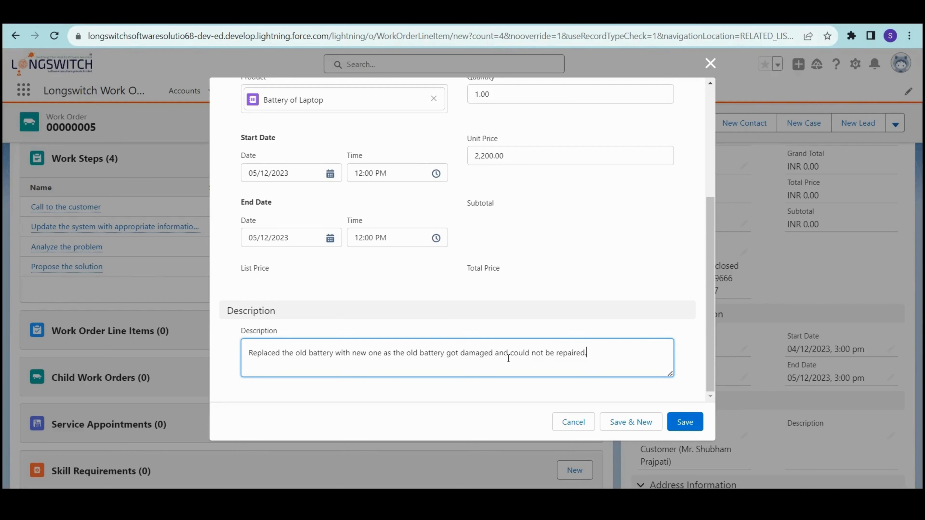
left_click(234, 271)
scroll(484, 280, "up", 3)
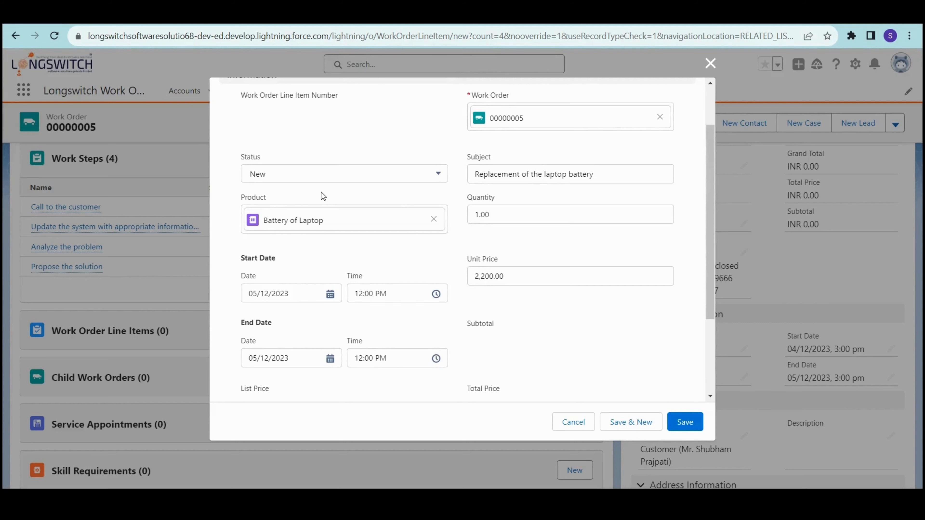
scroll(466, 298, "down", 3)
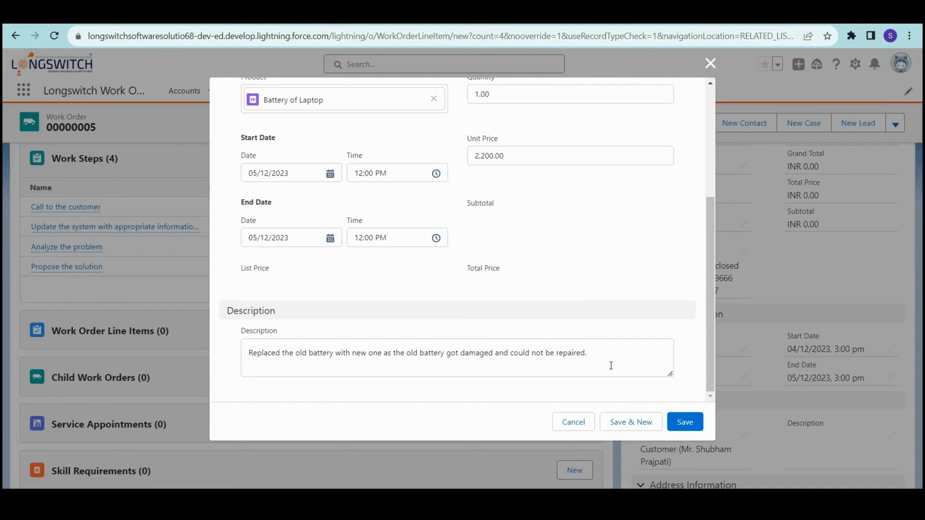
left_click(687, 416)
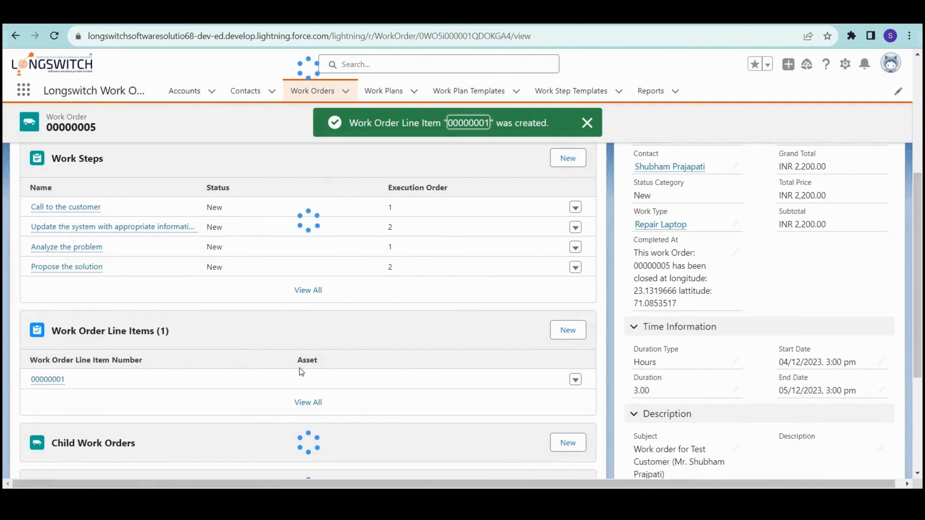
- Scroll the work order to review line item 00000001 and the INR 2,200.00 total
scroll(300, 372, "down", 3)
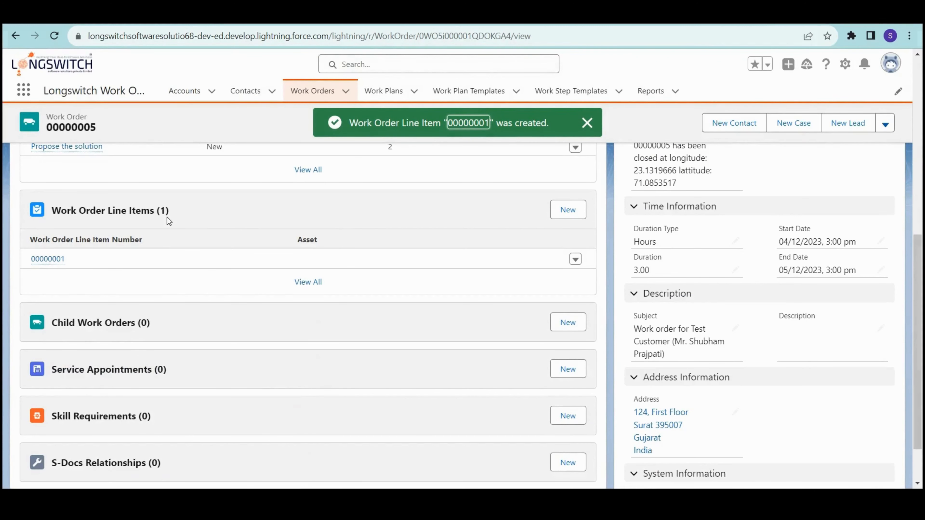
scroll(204, 348, "down", 2)
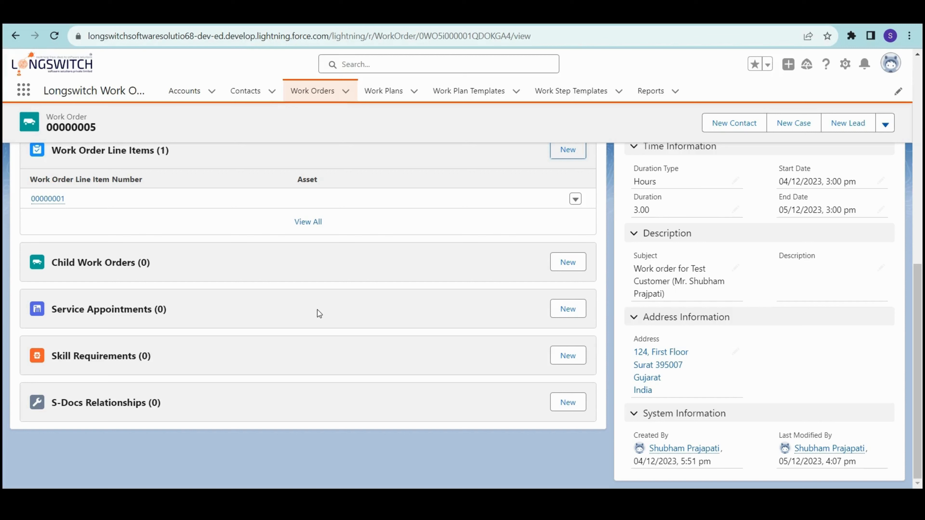
- Open a new service appointment with the customer as contact and duration 2 Hours
left_click(575, 310)
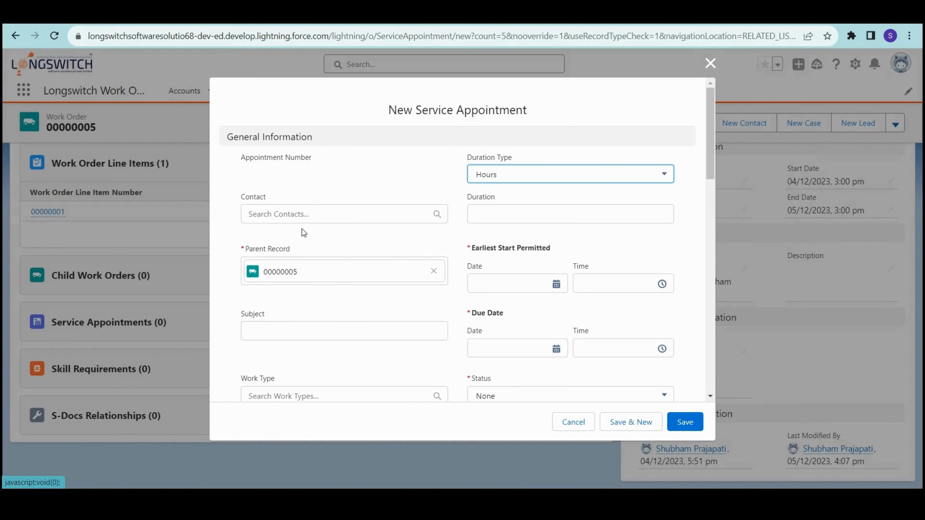
left_click(335, 215)
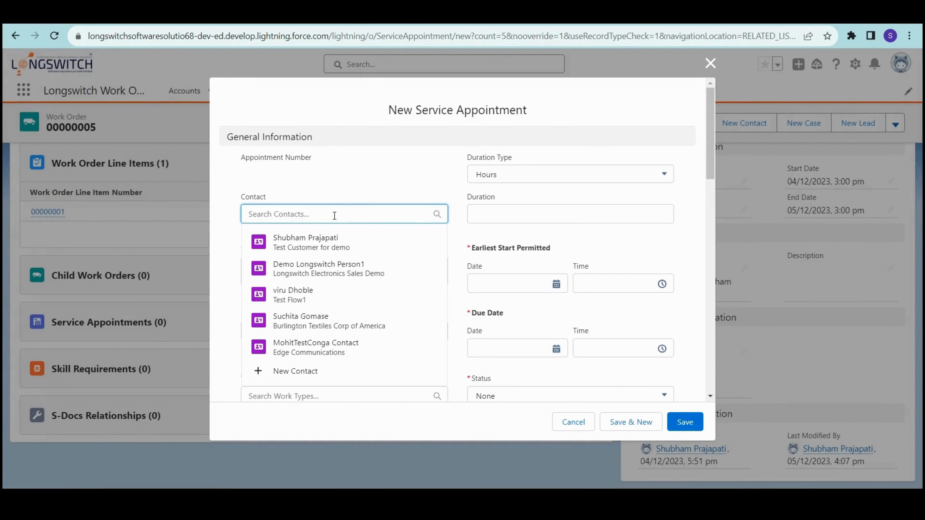
left_click(364, 252)
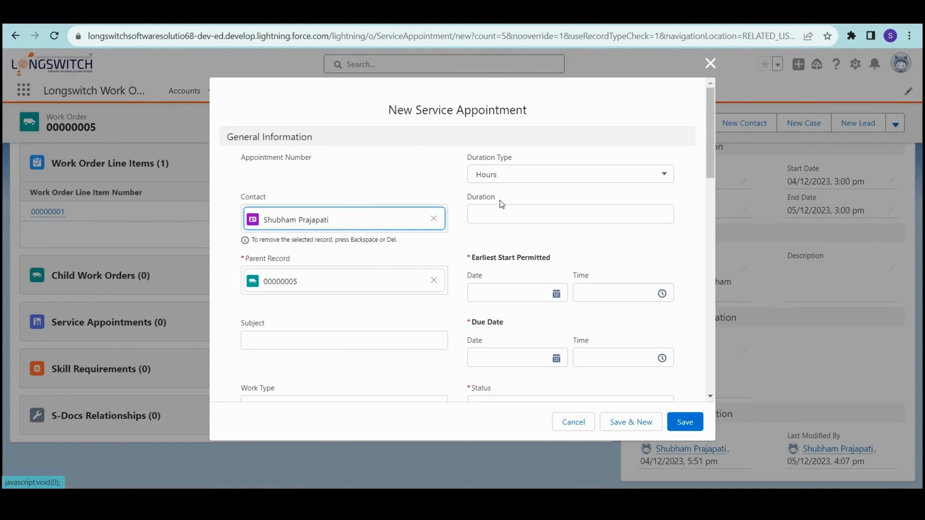
left_click(512, 210)
type("2")
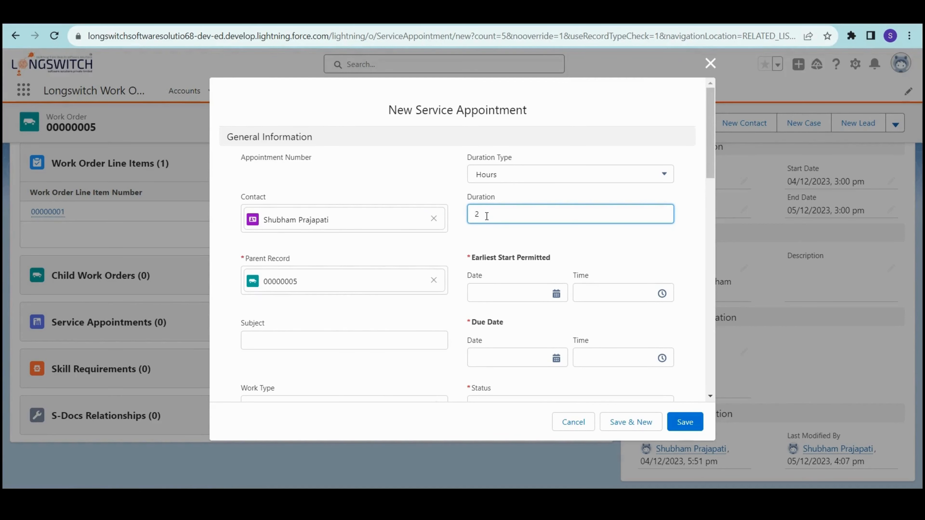
left_click(518, 183)
left_click(515, 220)
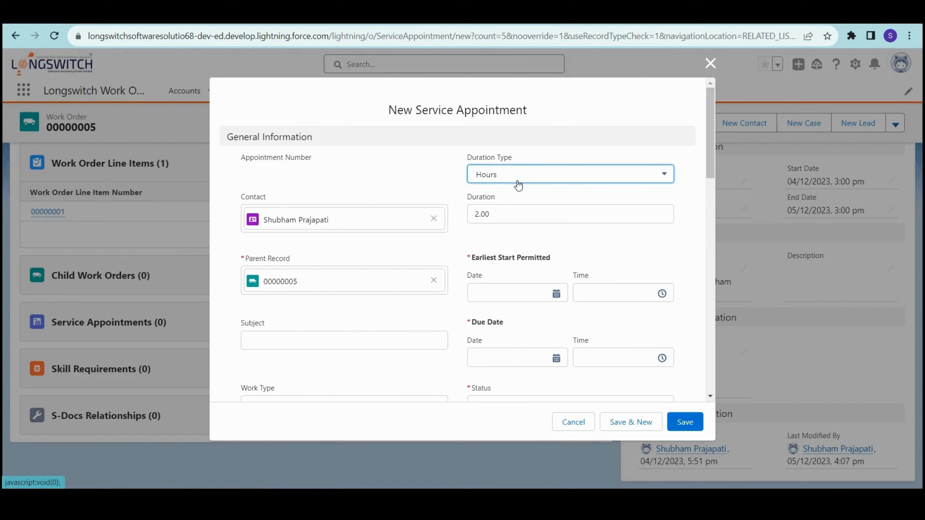
scroll(382, 331, "down", 3)
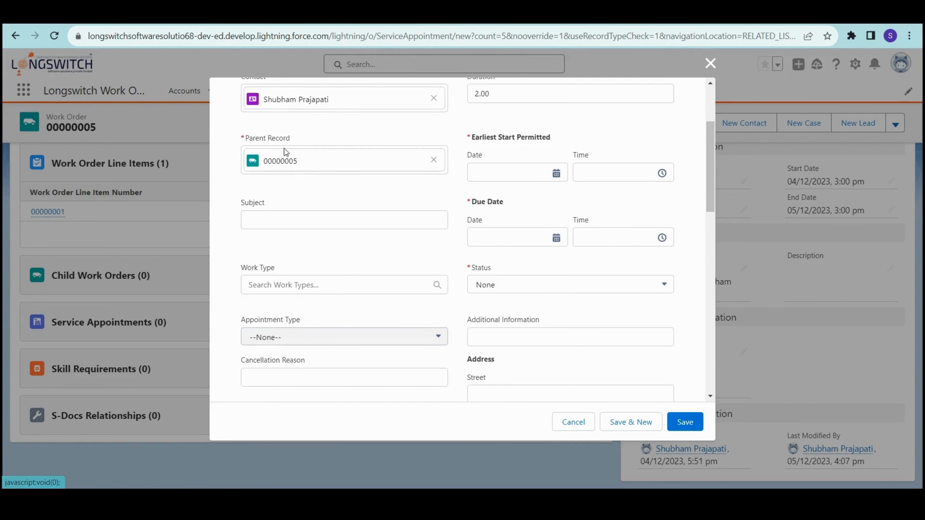
scroll(440, 138, "up", 3)
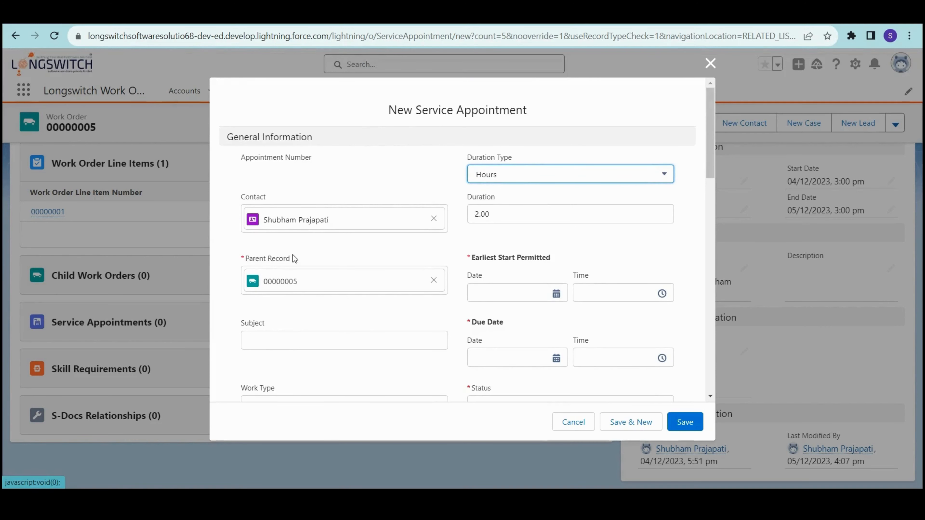
scroll(366, 331, "down", 2)
left_click(301, 290)
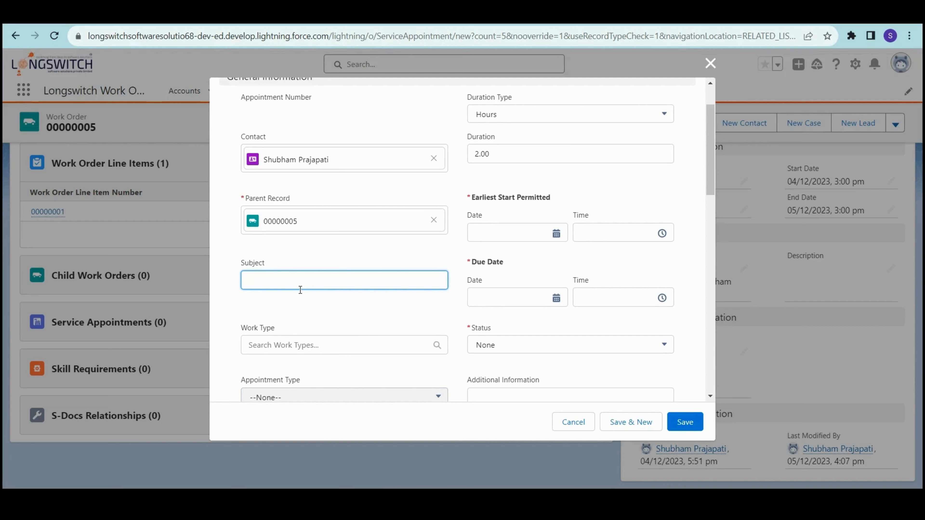
- Set the appointment subject to 'Picking up the damaged laptop'
type("Delivering the repaired laptop")
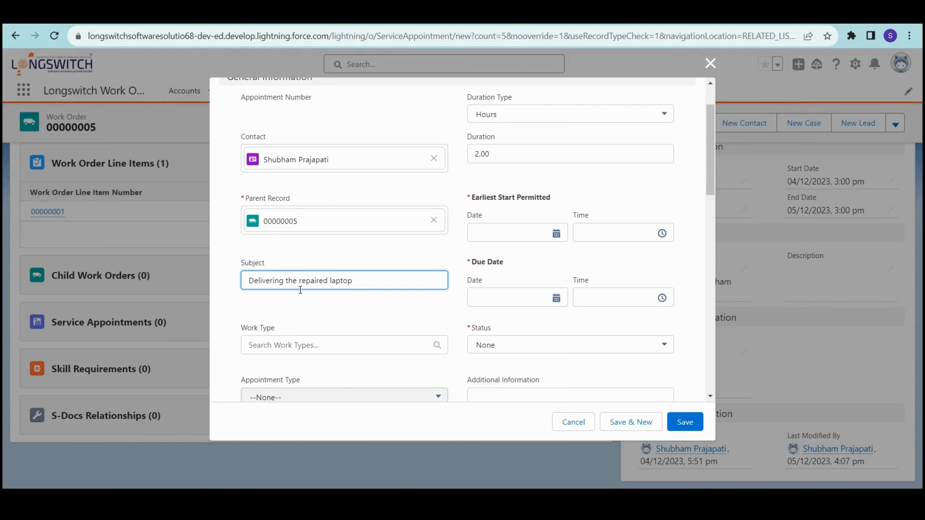
key("ctrl+a")
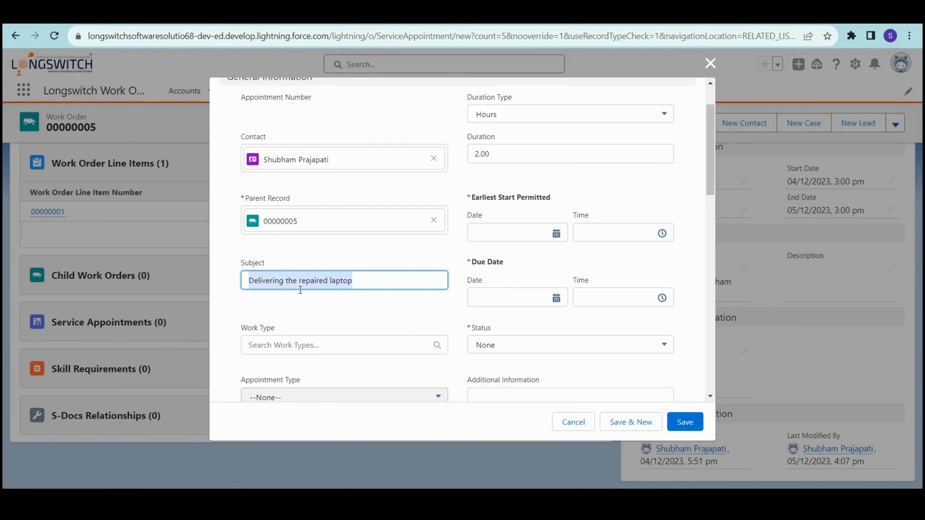
key("Home")
key("shift+Right")
key("shift+Right")
key("shift+Right")
key("shift+Right")
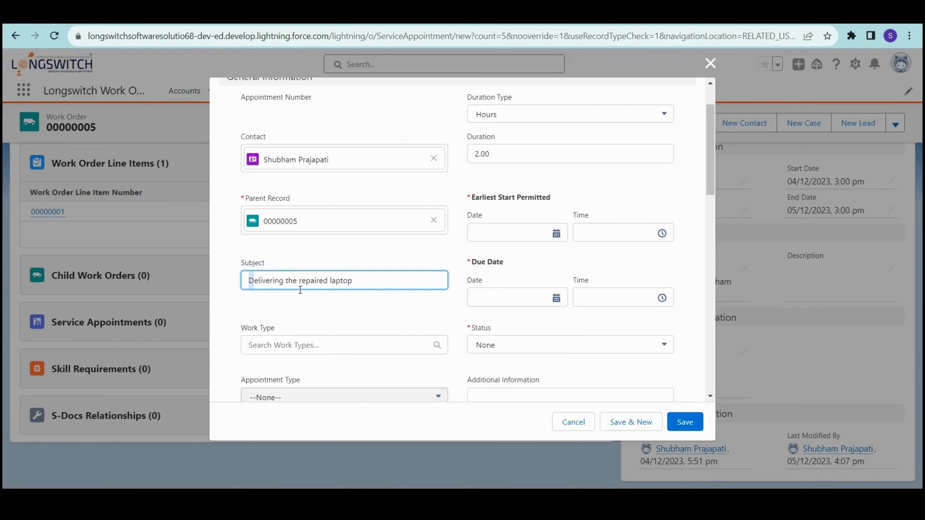
key("shift+End")
type("Pi")
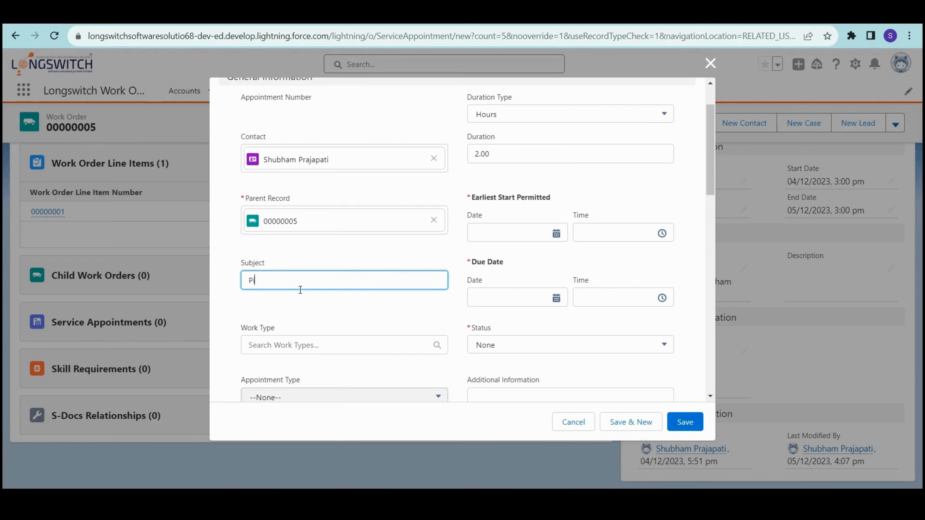
type("cking up the damaged latop")
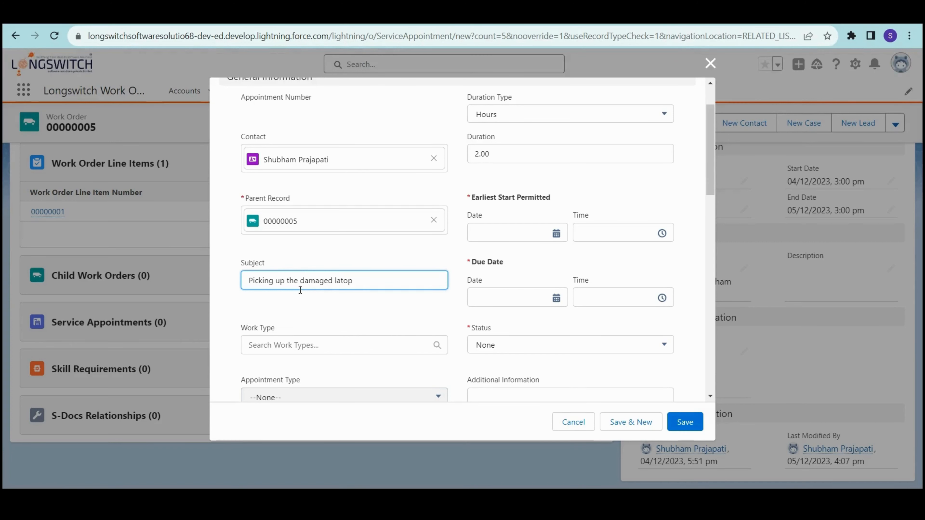
key("Left")
type("p")
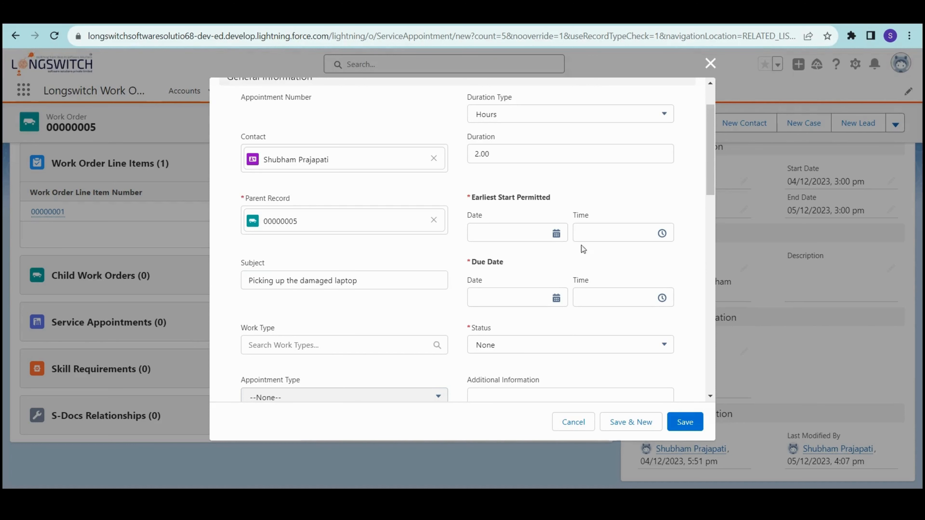
- Set both earliest start and due date to 6 December
left_click(521, 235)
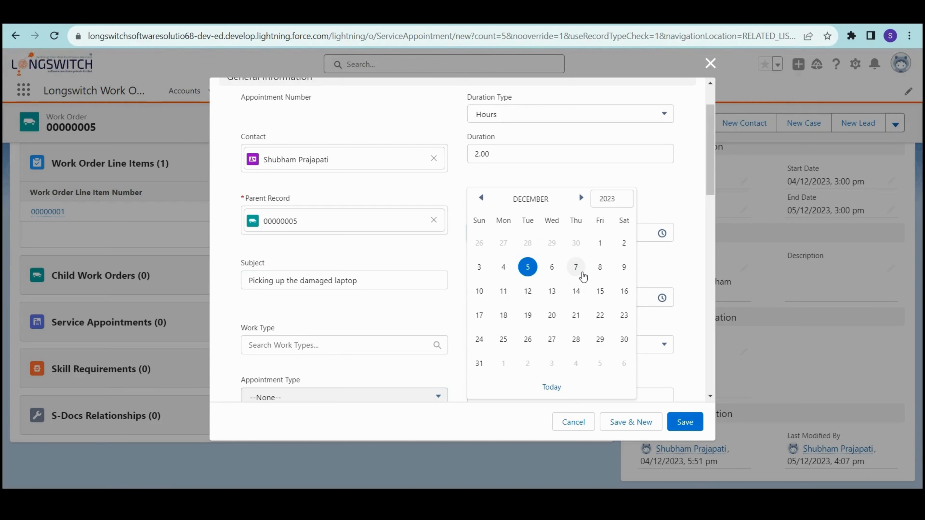
left_click(551, 269)
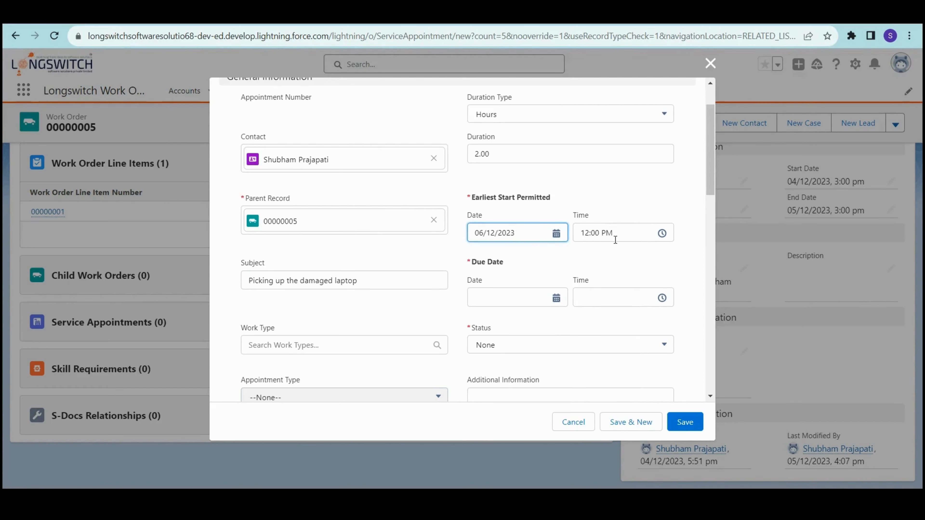
left_click(615, 239)
left_click(557, 262)
left_click(539, 296)
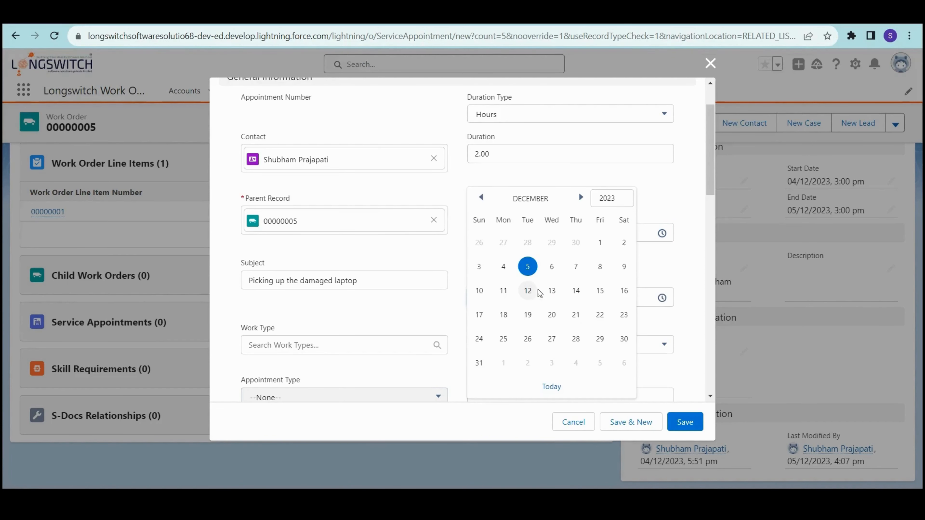
left_click(551, 266)
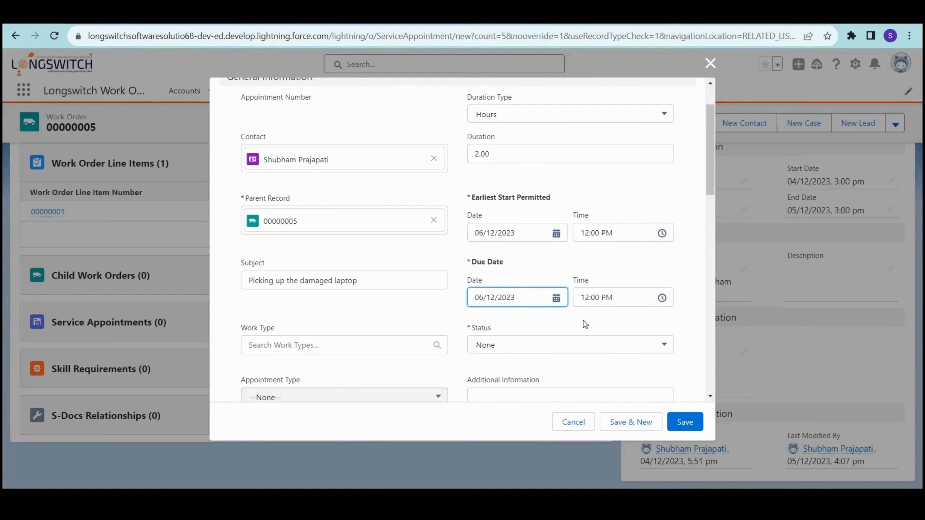
scroll(583, 320, "down", 3)
- Set status to Scheduled and work type to Repair Laptop
left_click(553, 230)
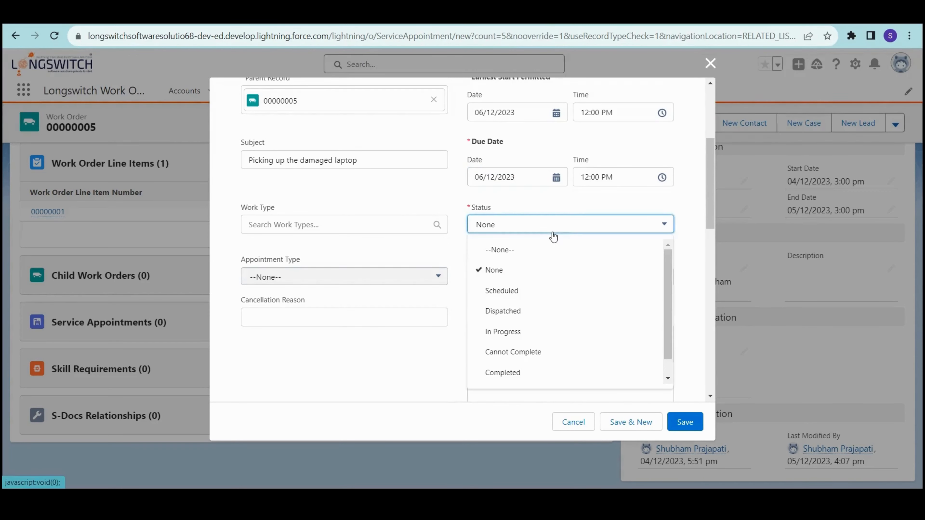
left_click(537, 291)
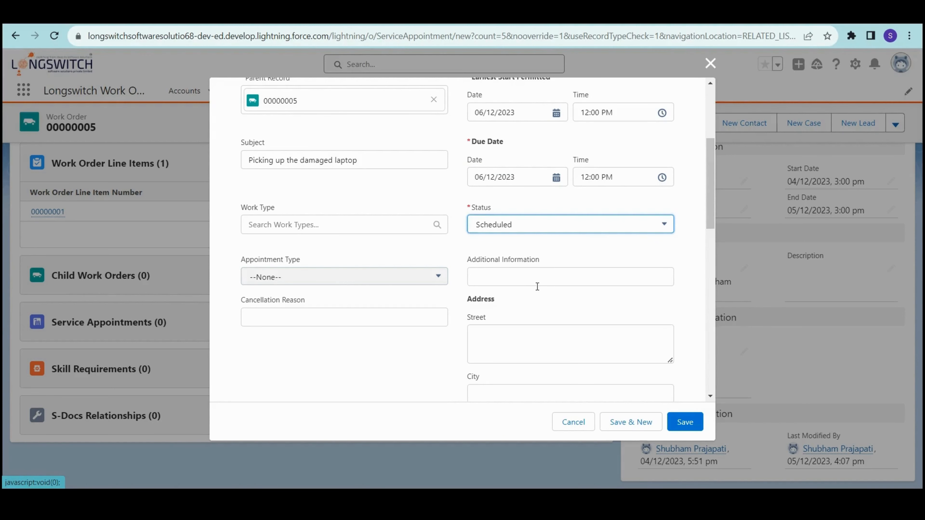
left_click(328, 224)
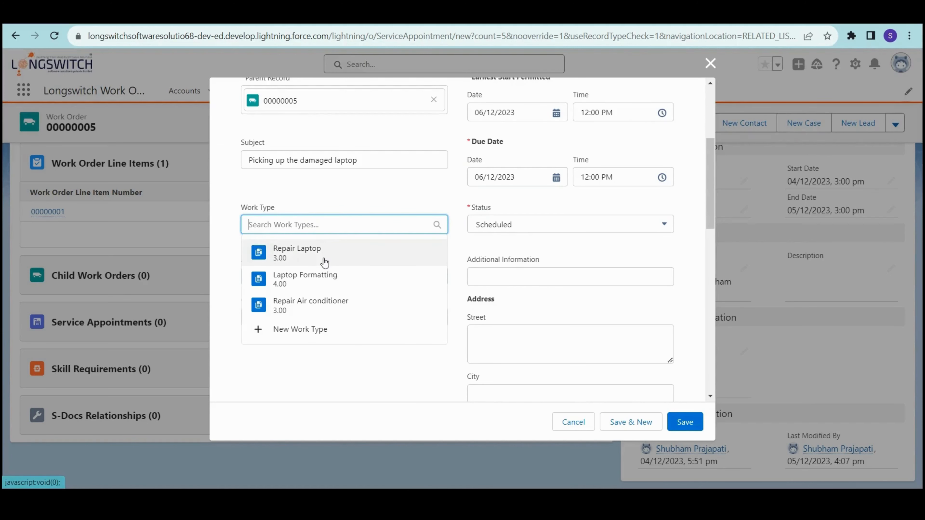
left_click(323, 263)
left_click(348, 204)
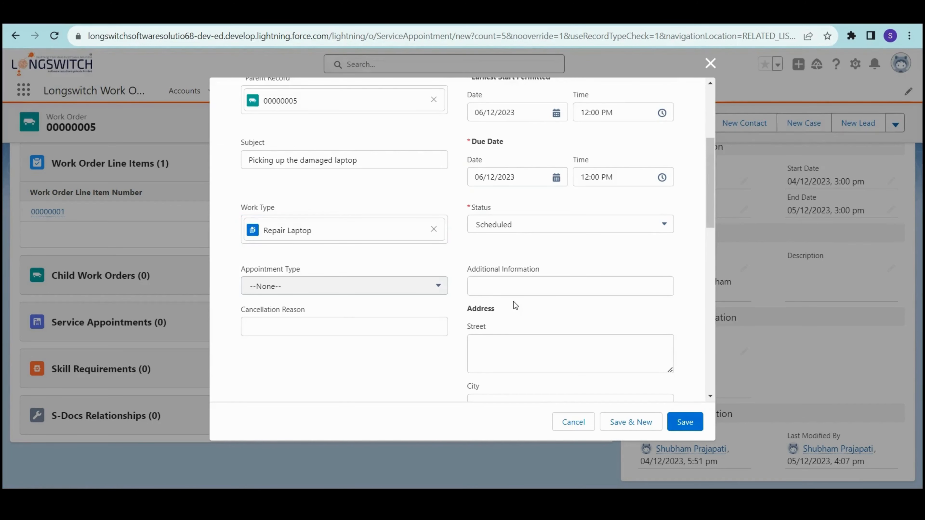
scroll(513, 301, "down", 2)
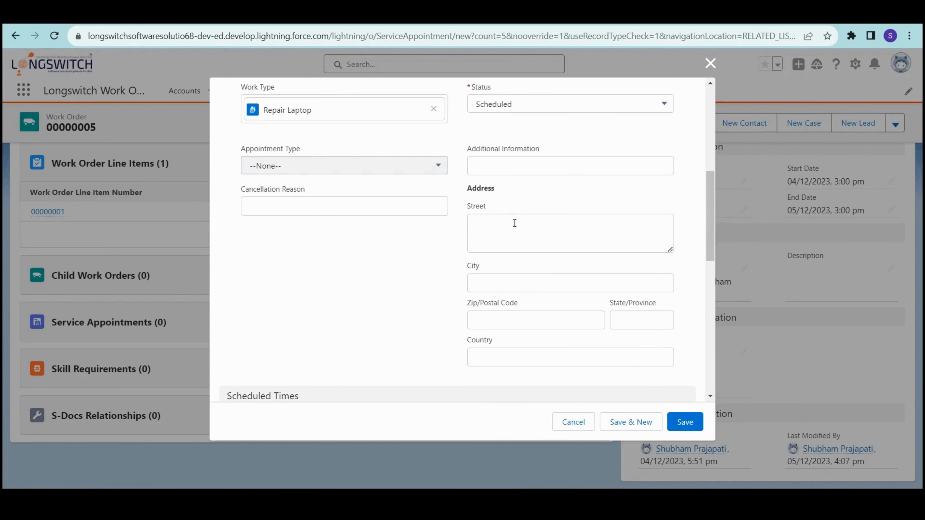
left_click(530, 242)
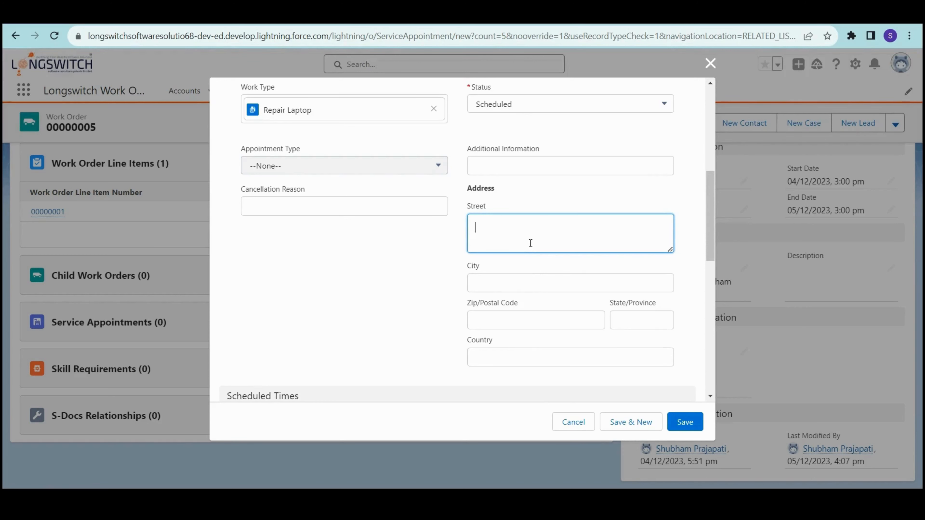
key("Tab")
type("Suraq")
key("Tab")
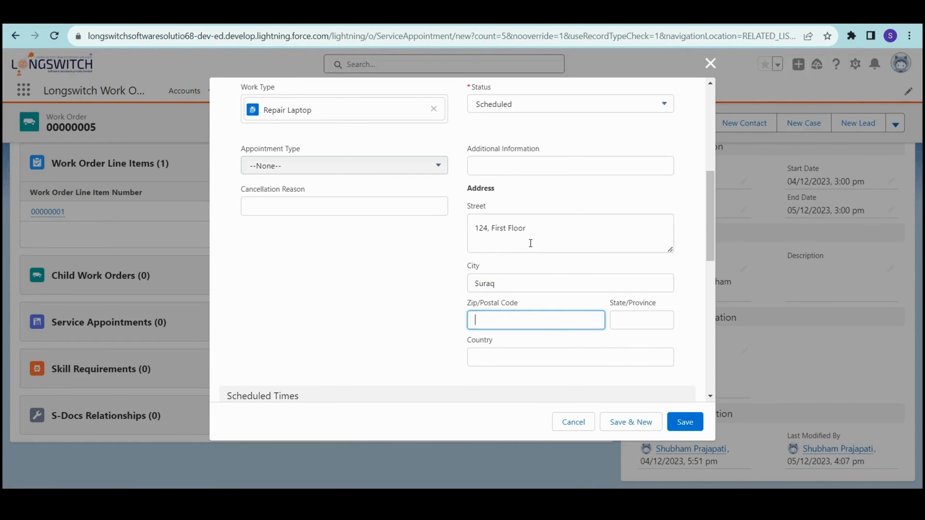
left_click(496, 283)
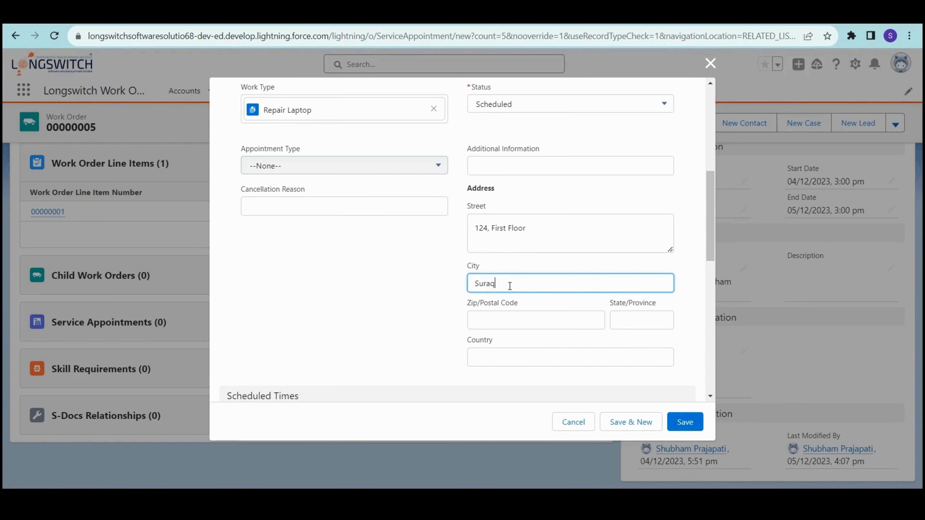
key("BackSpace")
type("t")
- Enter postal code 395007, state Gujarat and country India
left_click(506, 319)
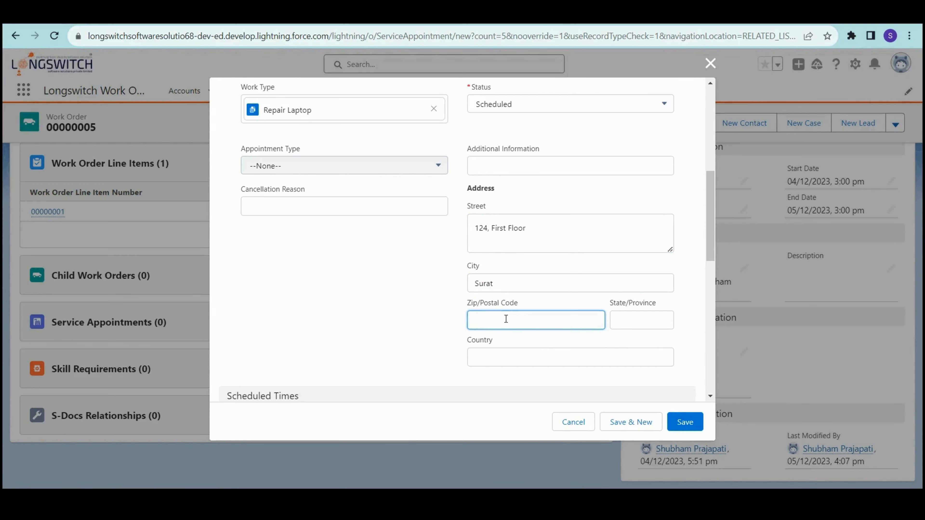
type("395007")
key("Tab")
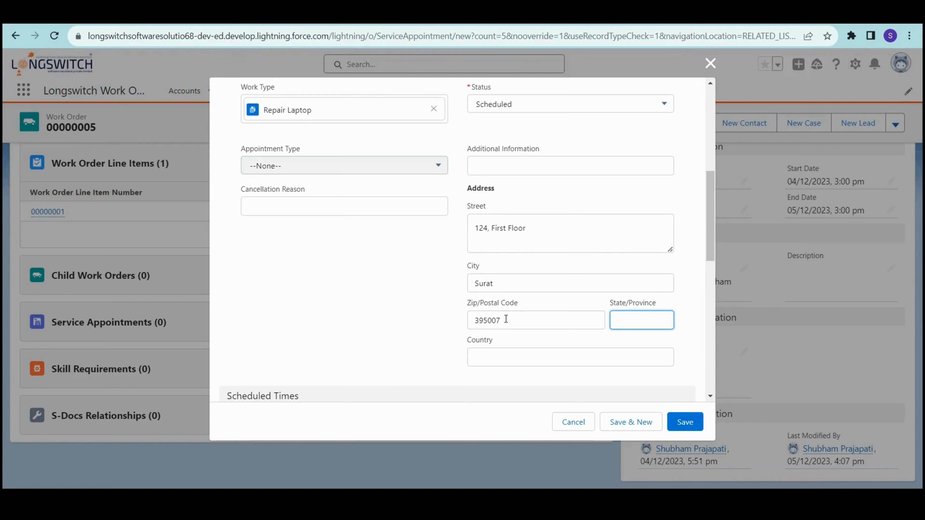
type("Gujaray")
key("BackSpace")
type("t")
key("Tab")
type("India")
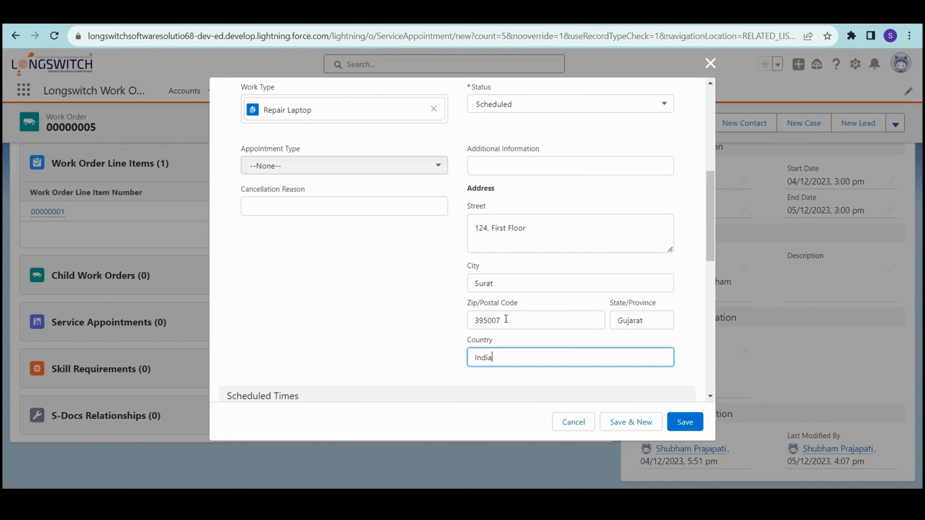
scroll(506, 319, "down", 5)
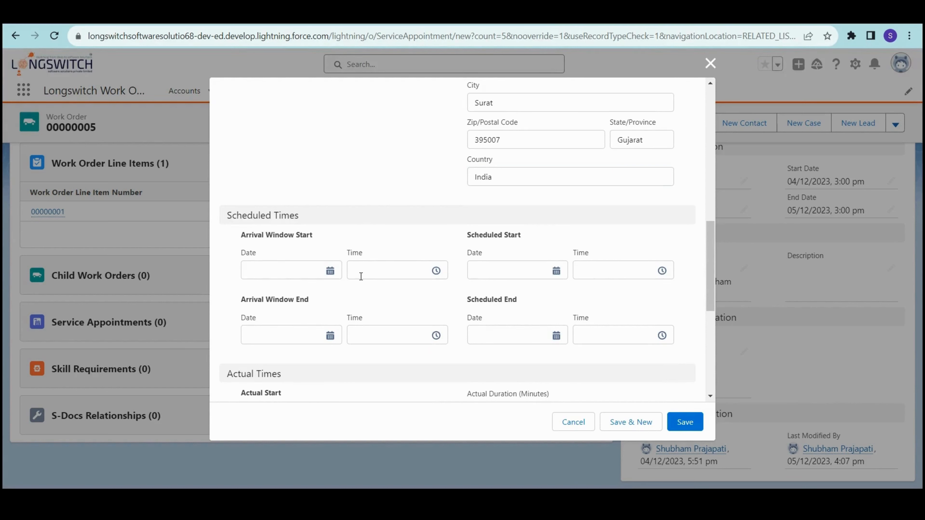
- Set the arrival window on 06/12/2023 with a 12:00 PM start and 12:30 PM end
left_click(269, 277)
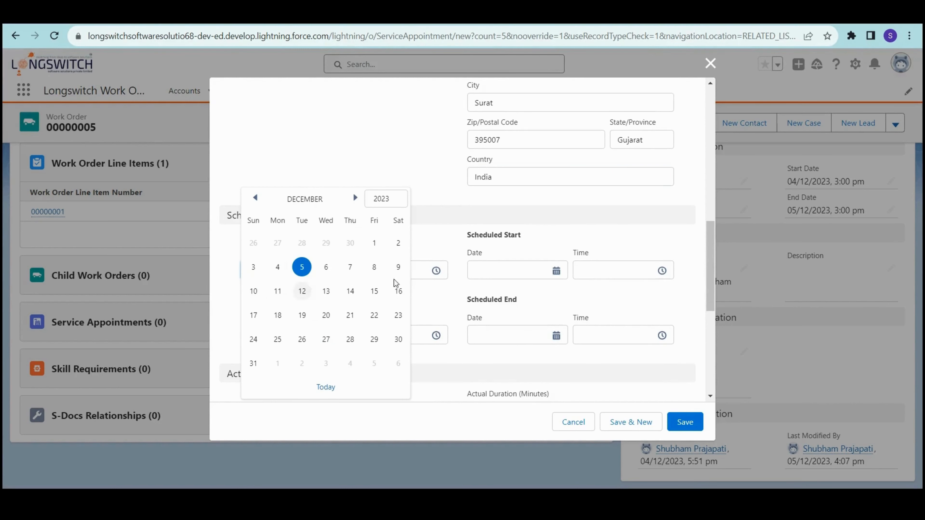
left_click(326, 267)
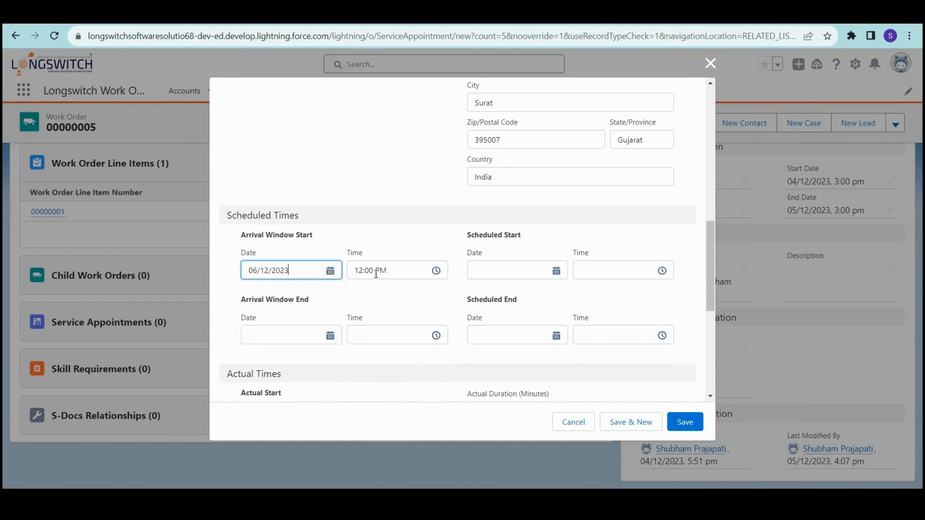
left_click(387, 274)
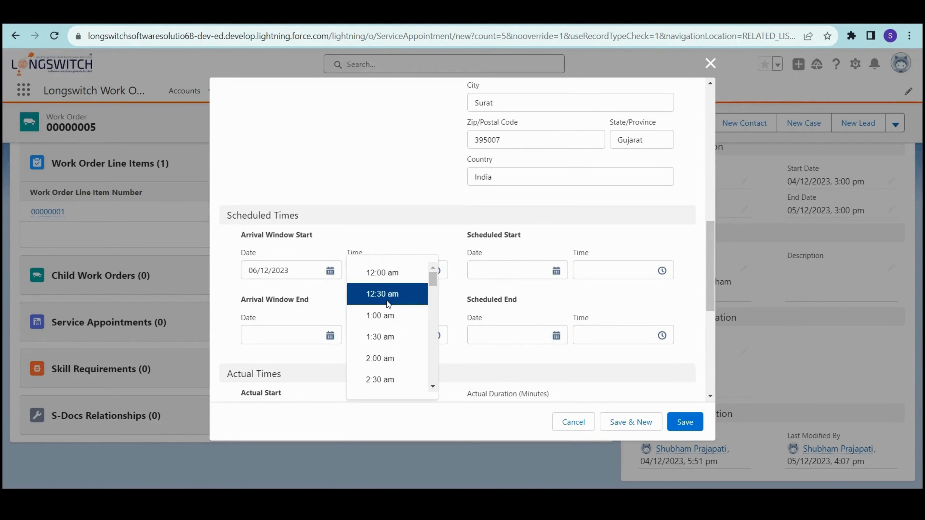
left_click(382, 274)
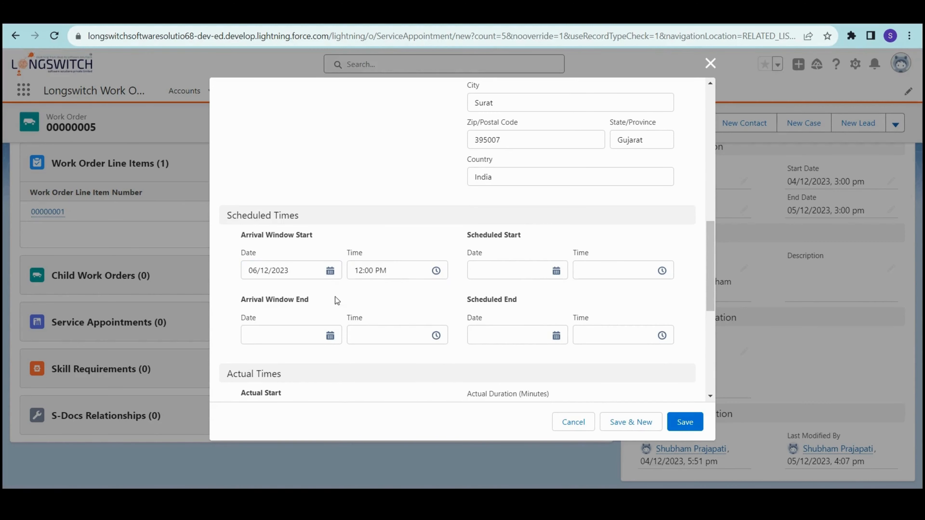
left_click(277, 339)
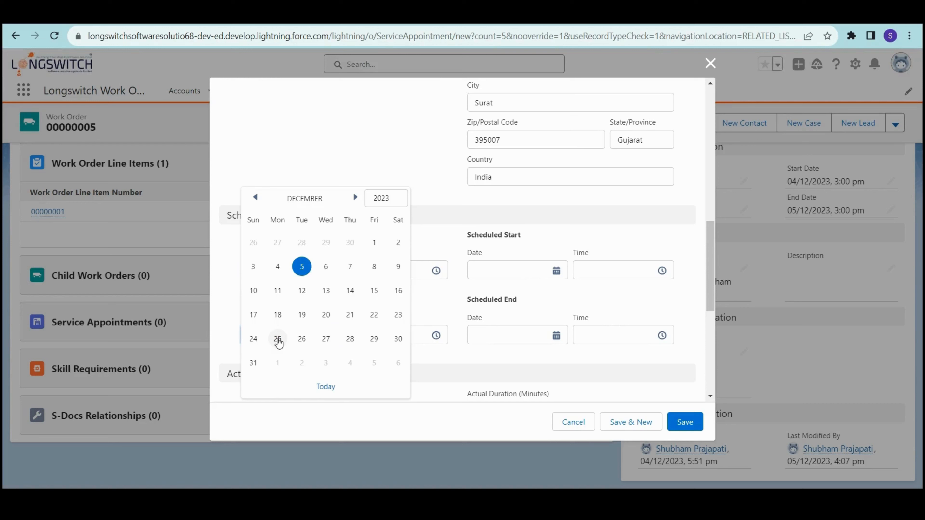
left_click(325, 268)
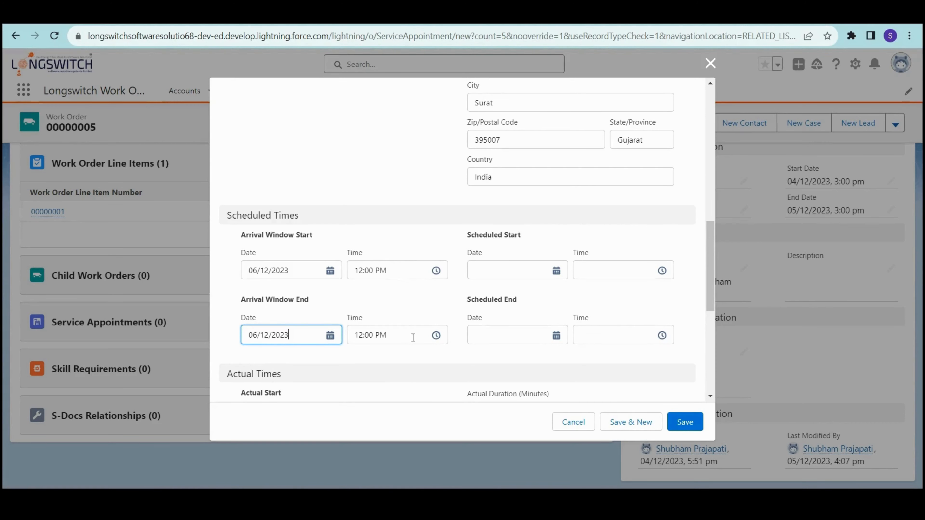
left_click(413, 338)
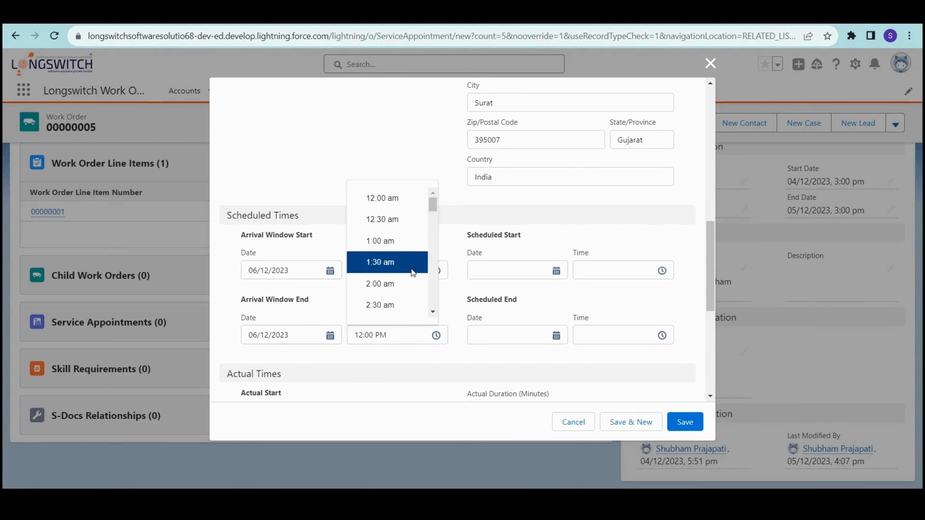
scroll(412, 271, "down", 6)
left_click(368, 336)
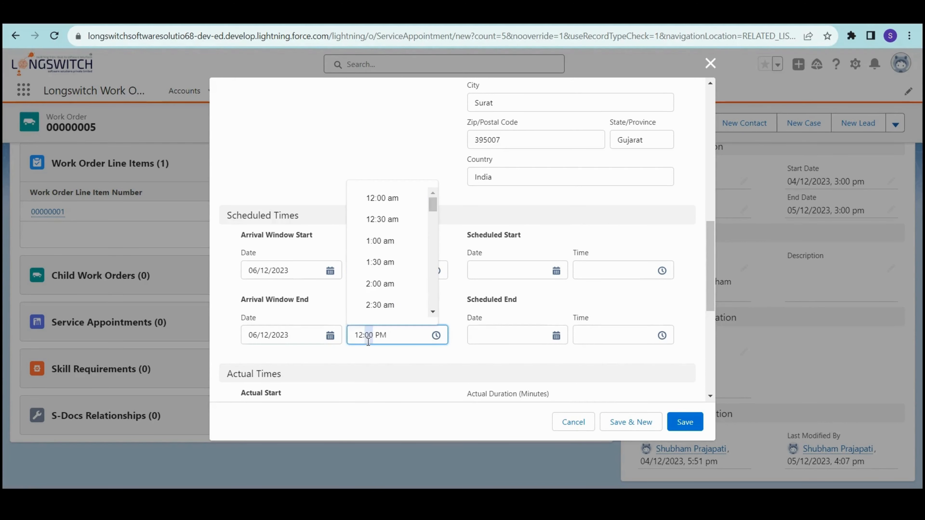
type("3")
left_click(413, 358)
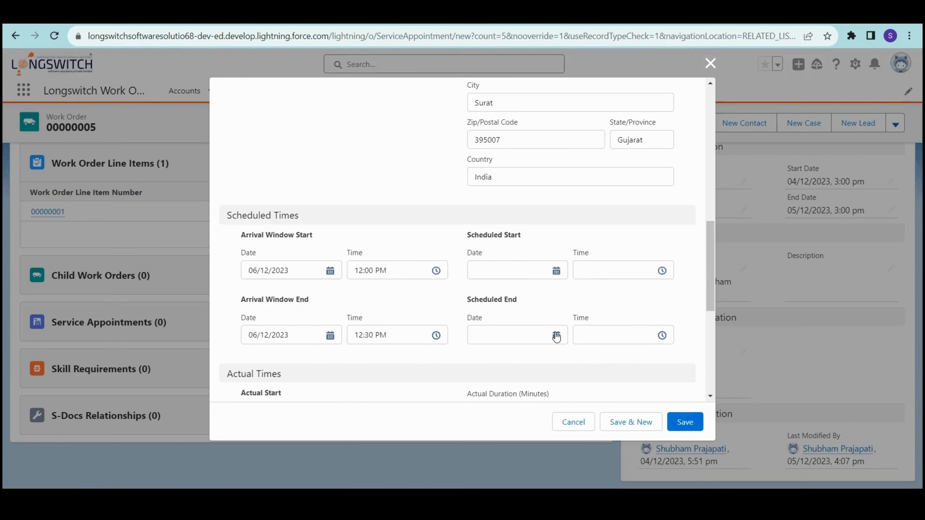
scroll(560, 366, "down", 3)
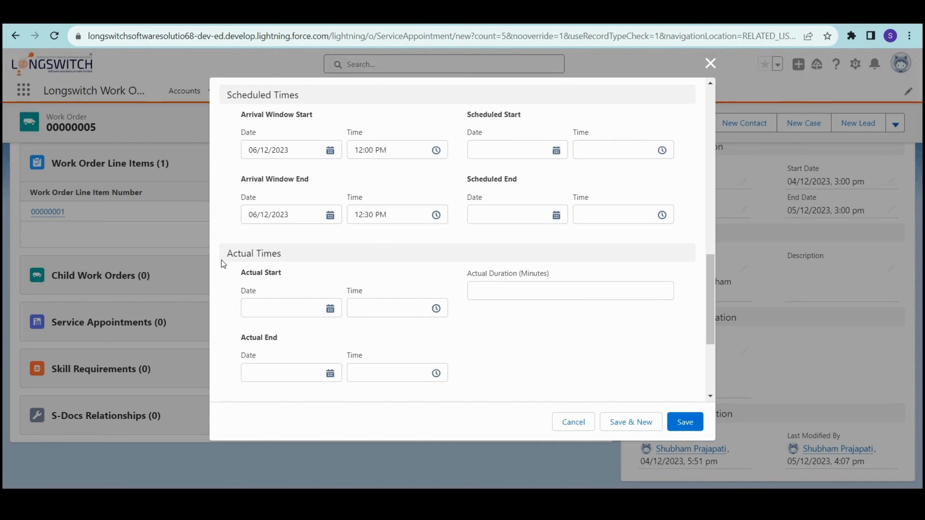
- Set the actual start to 06/12/2023 at 1:00 PM
left_click_drag(223, 263, 304, 260)
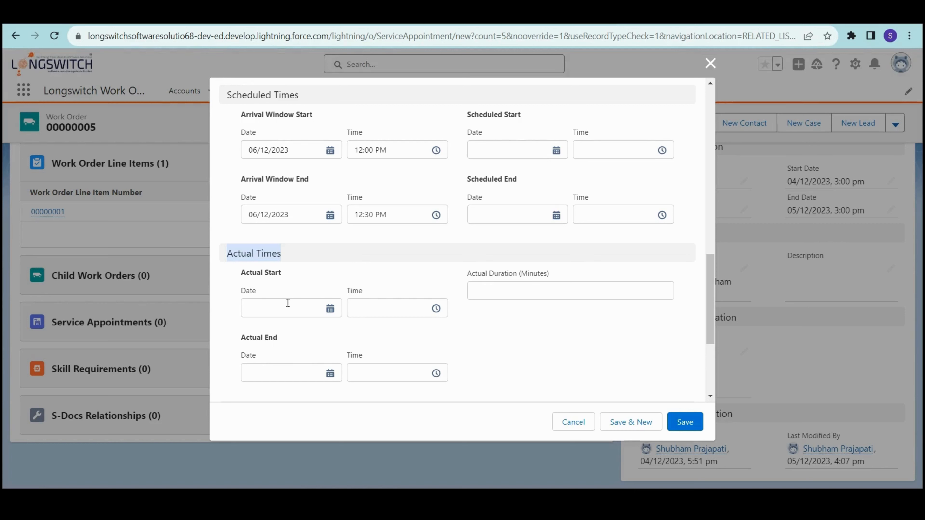
left_click(270, 300)
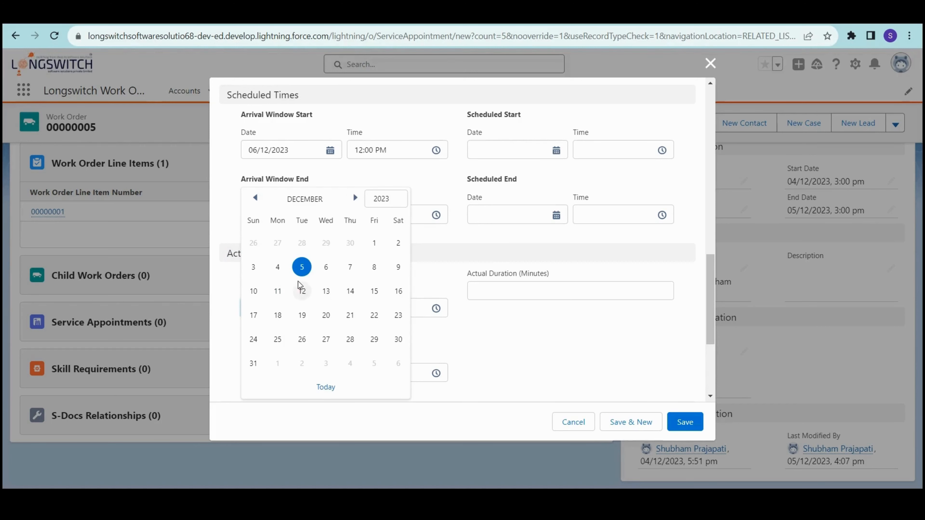
left_click(322, 270)
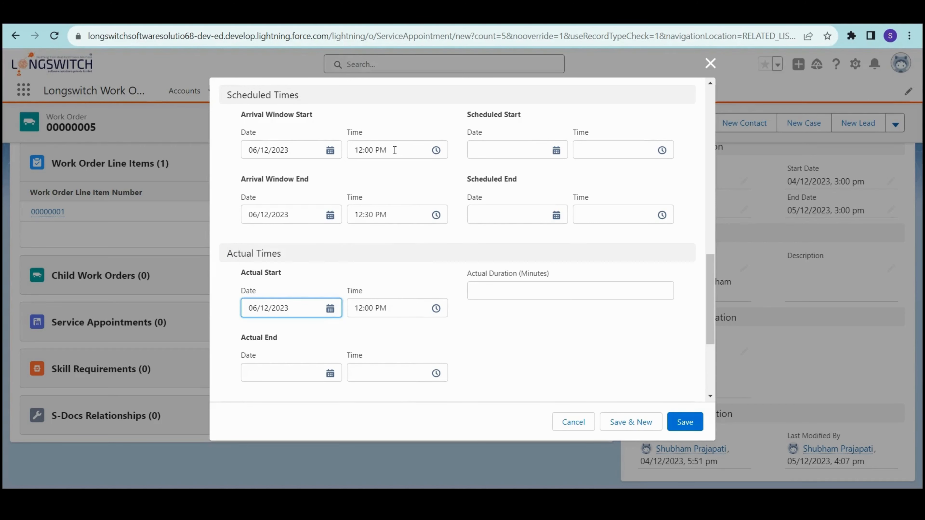
left_click(386, 311)
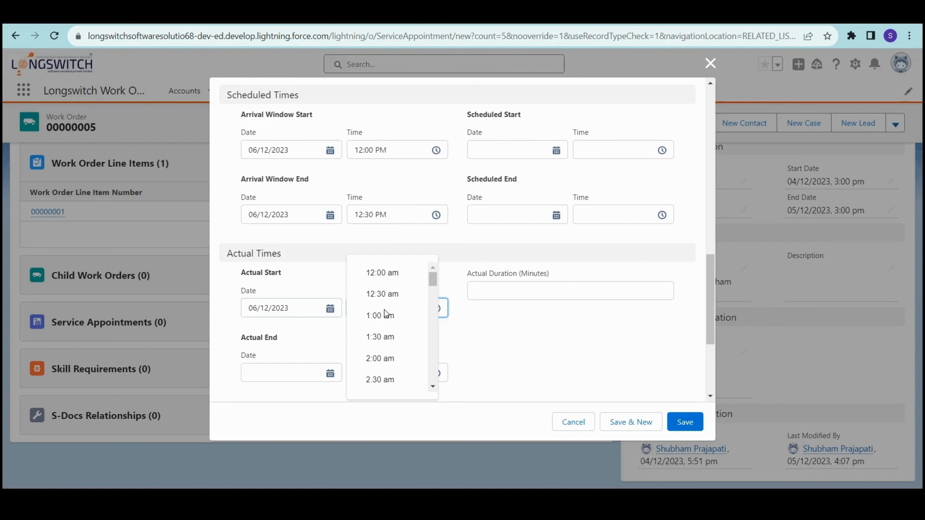
scroll(385, 313, "down", 15)
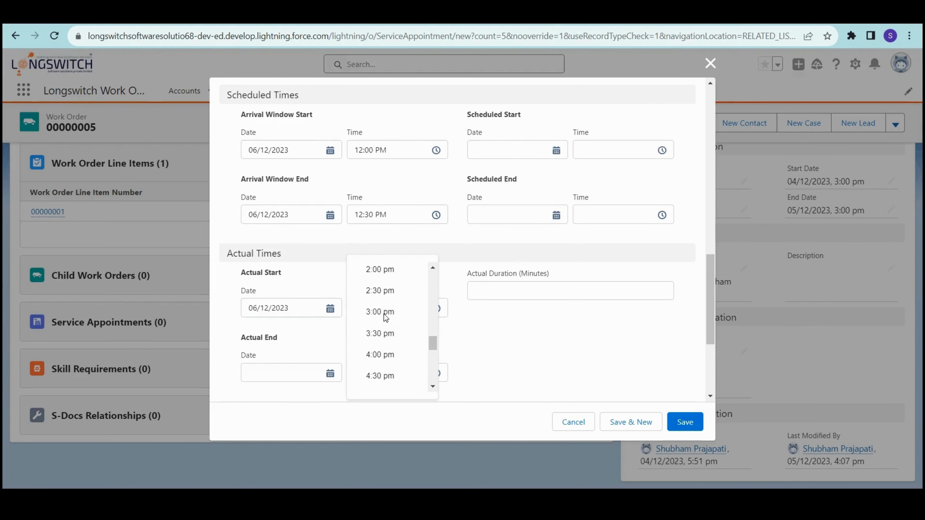
scroll(385, 314, "up", 2)
left_click(385, 288)
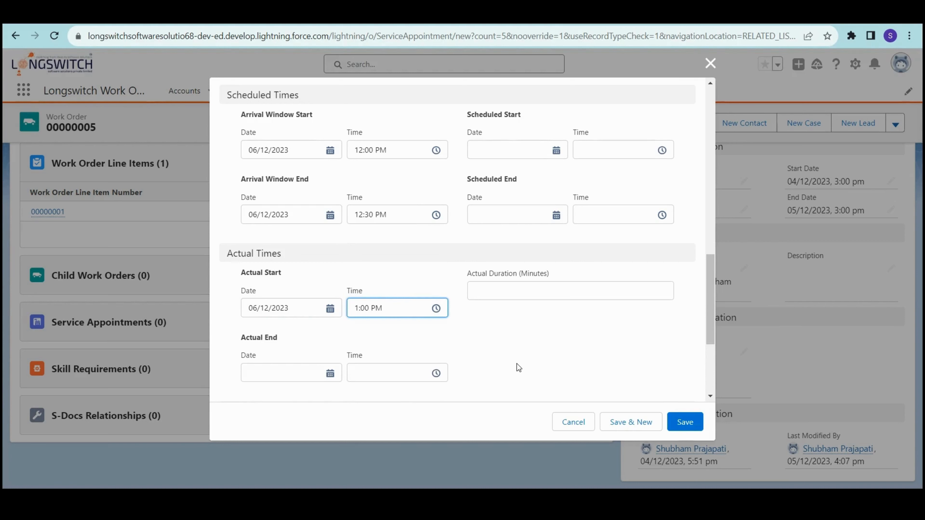
- Set the actual end to 06/12/2023 at 1:30 PM
left_click(296, 374)
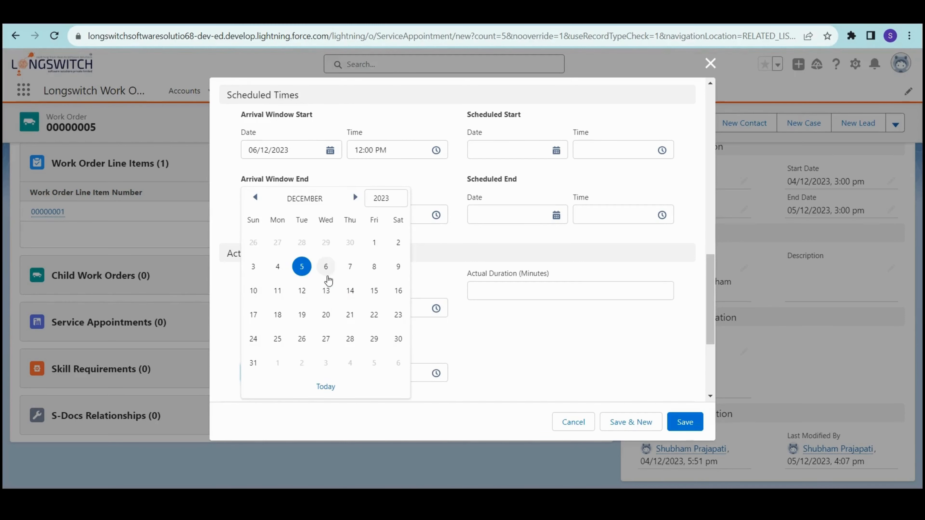
left_click(310, 266)
left_click(386, 371)
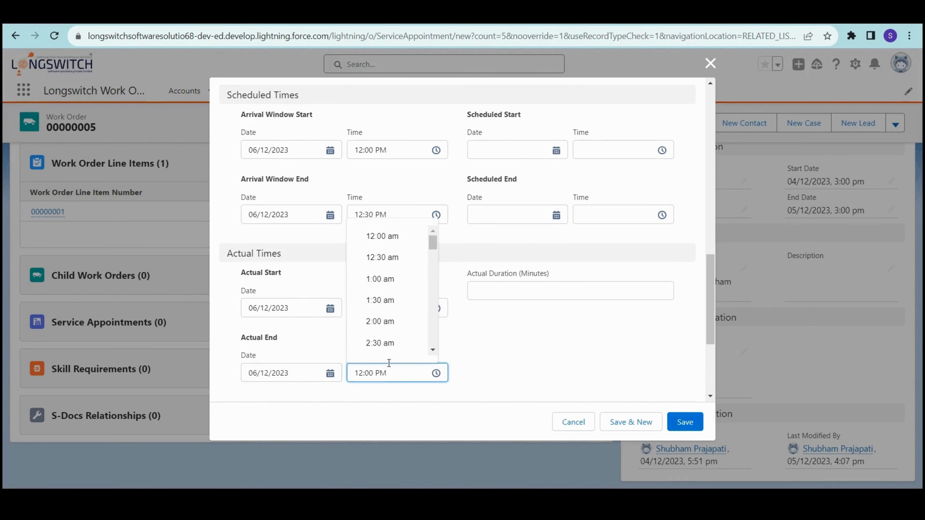
scroll(397, 310, "down", 15)
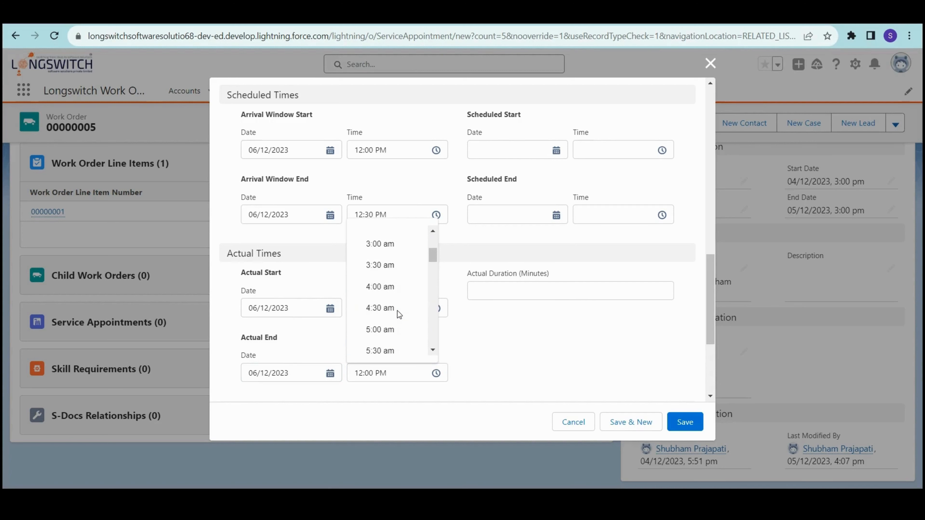
scroll(397, 311, "down", 6)
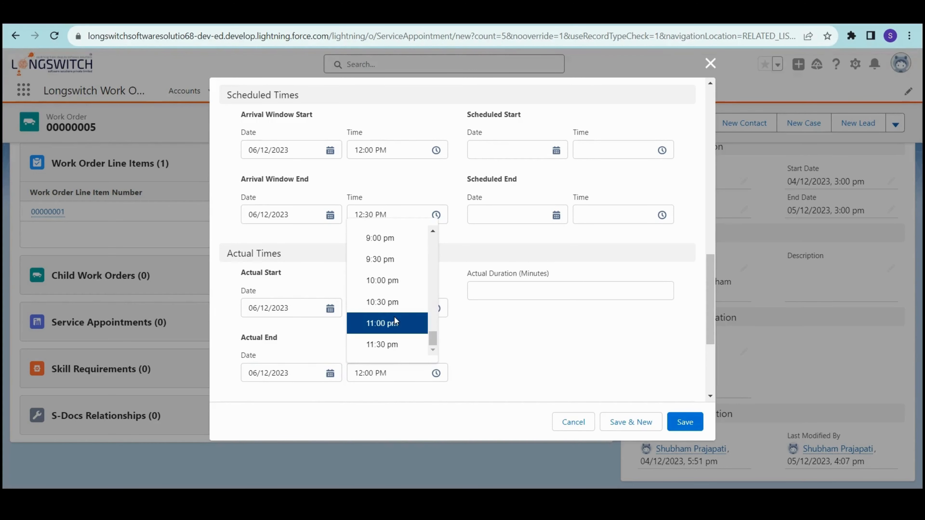
scroll(398, 334, "up", 2)
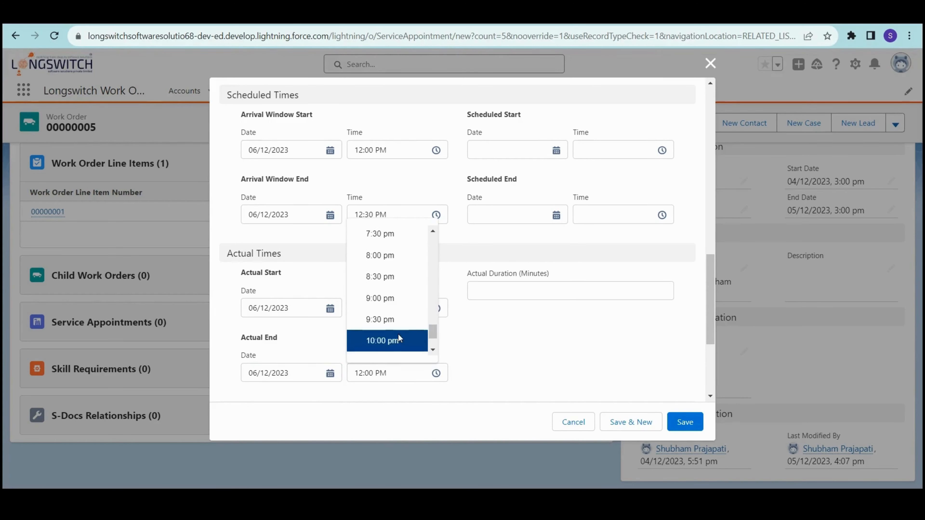
scroll(413, 320, "up", 7)
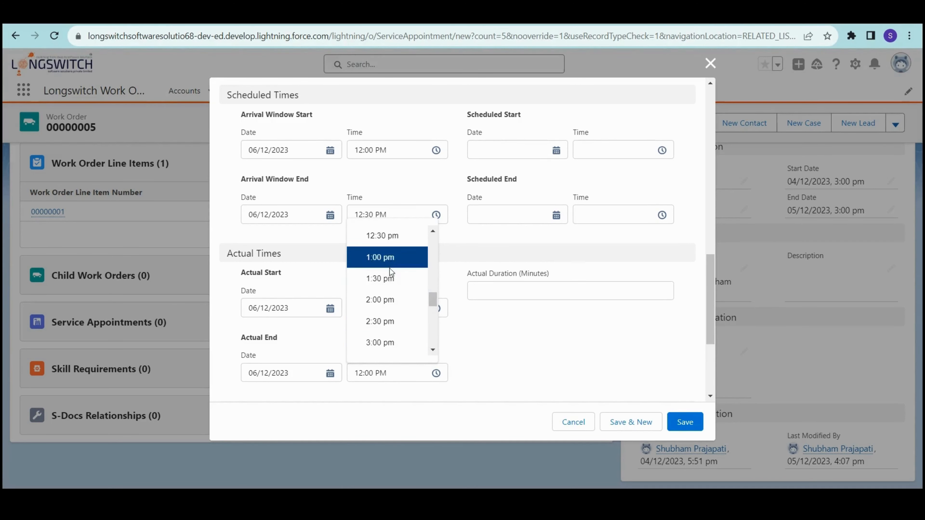
left_click(391, 279)
left_click(486, 339)
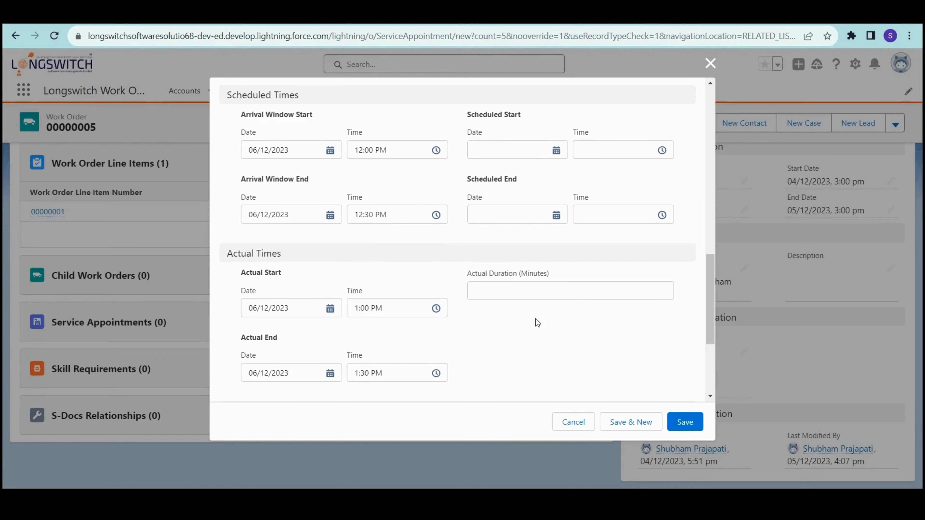
scroll(579, 340, "down", 5)
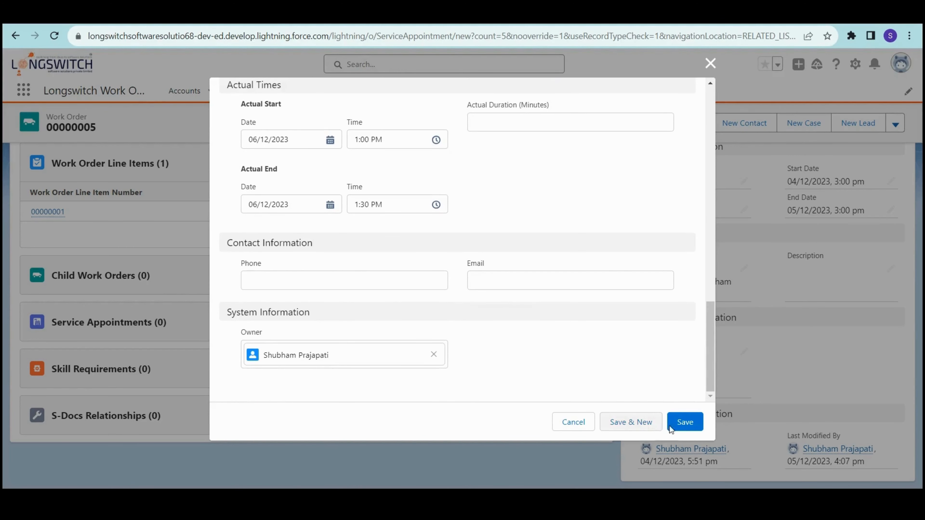
- Save appointment SA-0002, decline the browser's address prompt, and confirm it is listed as Scheduled
left_click(681, 426)
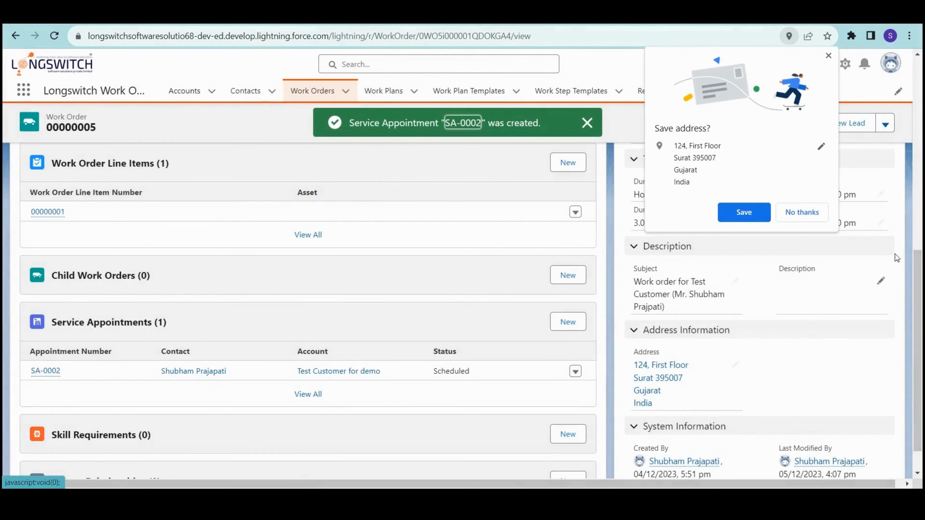
left_click(791, 211)
scroll(213, 396, "down", 1)
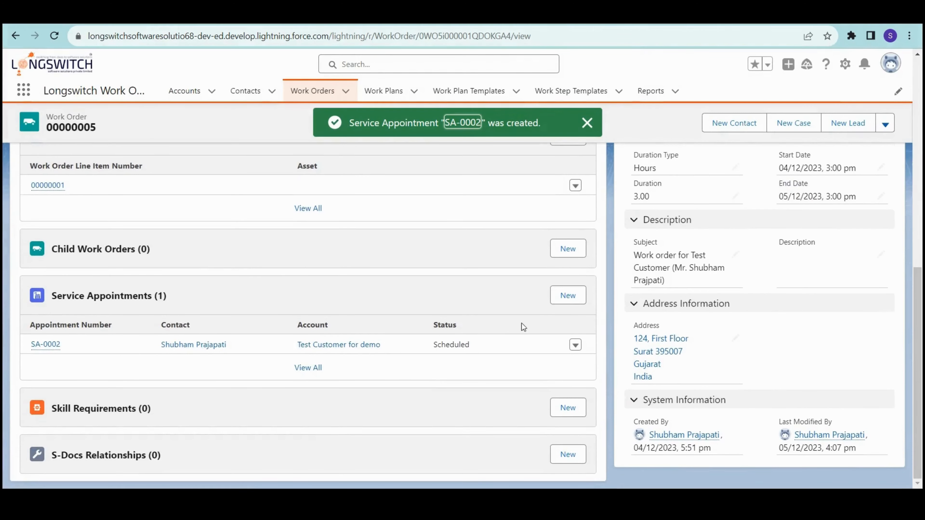
scroll(522, 324, "up", 10)
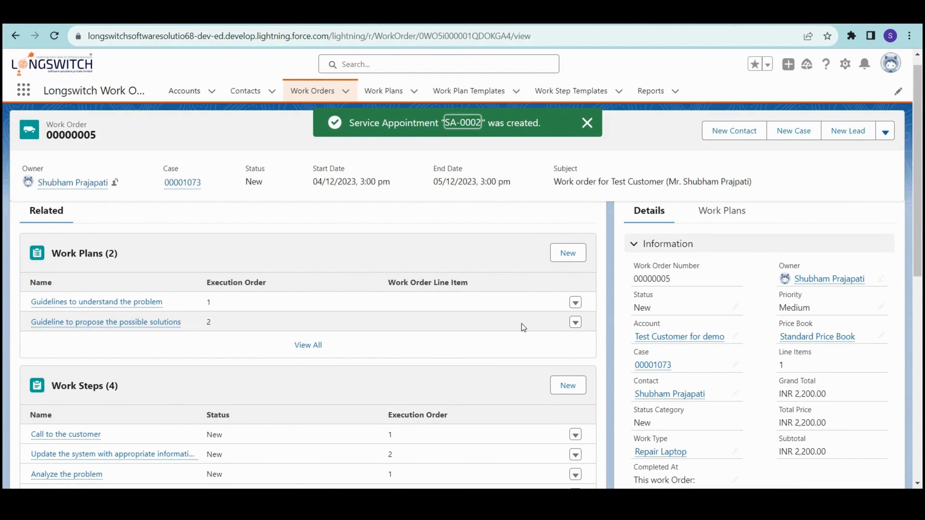
scroll(521, 324, "down", 10)
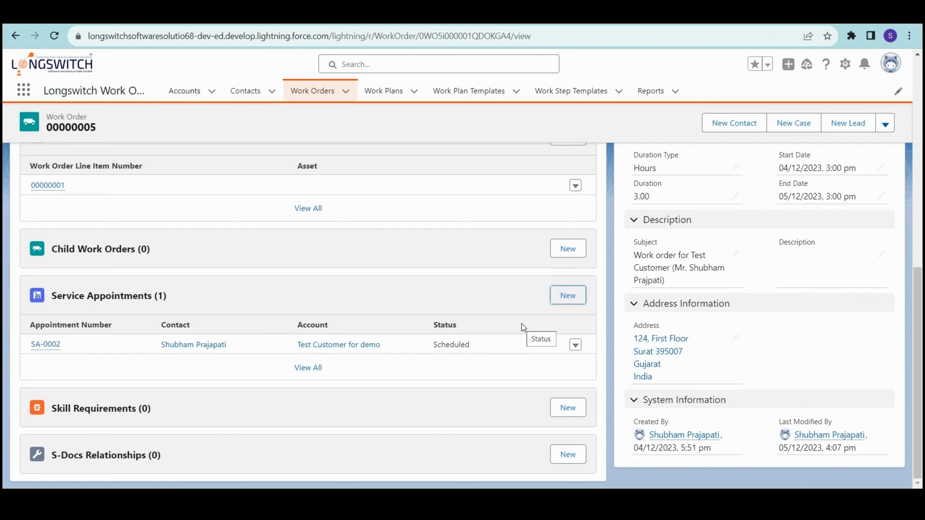
scroll(522, 326, "up", 5)
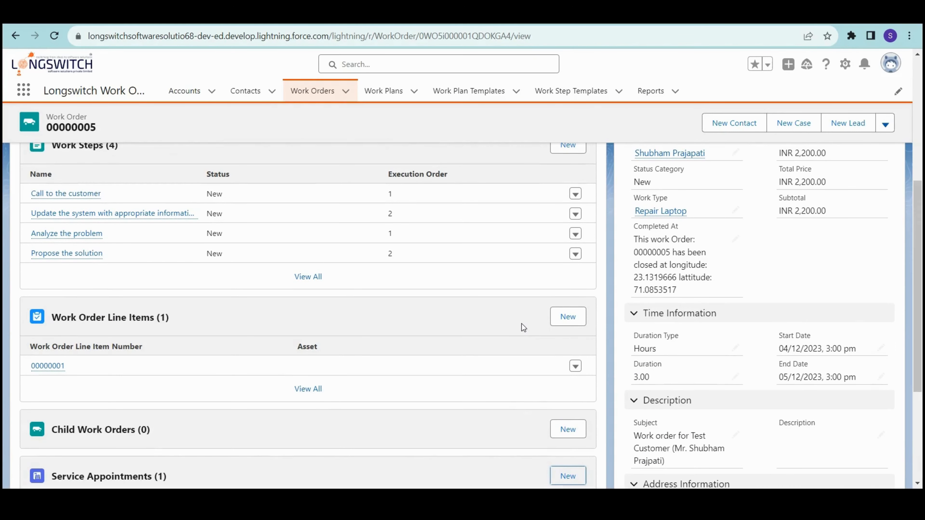
scroll(521, 324, "up", 7)
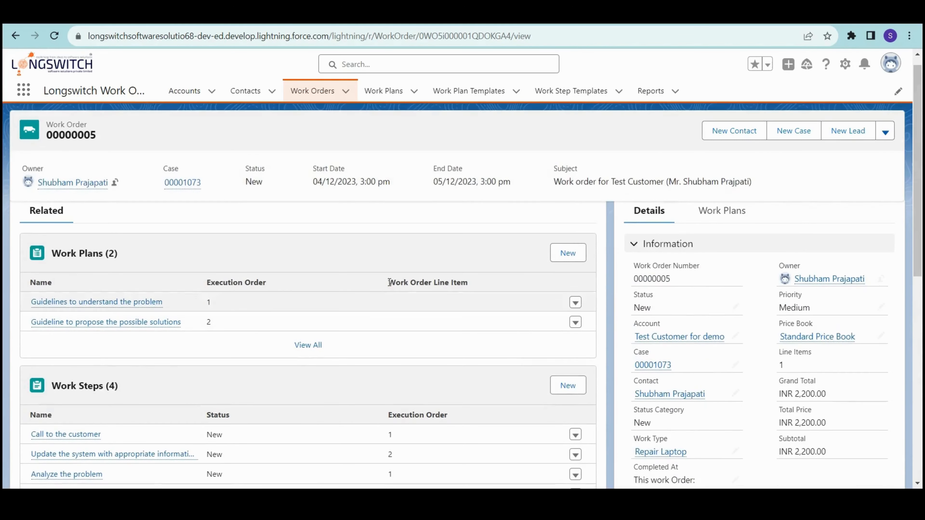
scroll(500, 275, "up", 1)
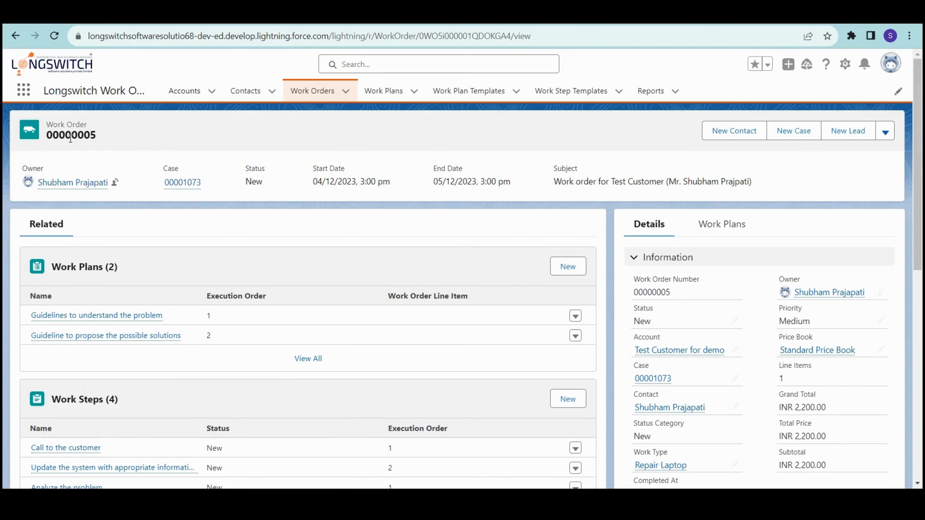
left_click_drag(72, 138, 95, 137)
scroll(634, 327, "down", 6)
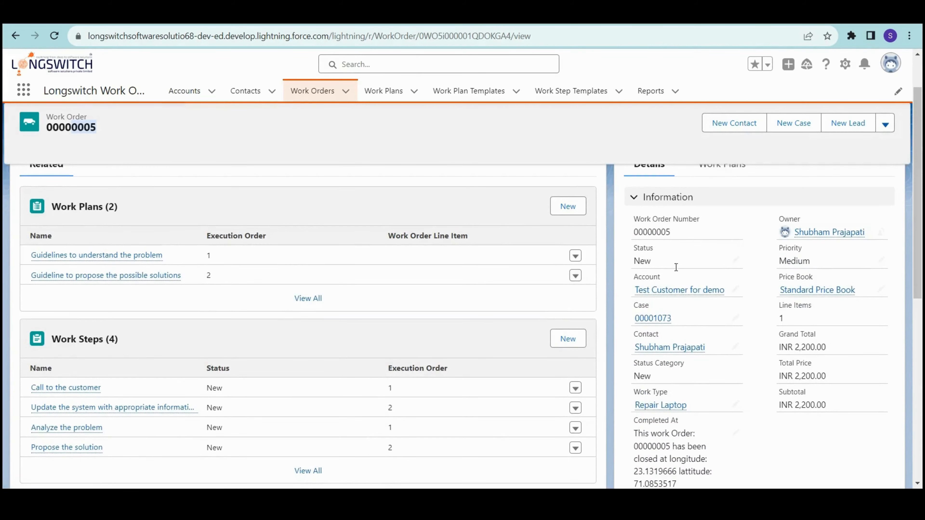
scroll(712, 354, "up", 6)
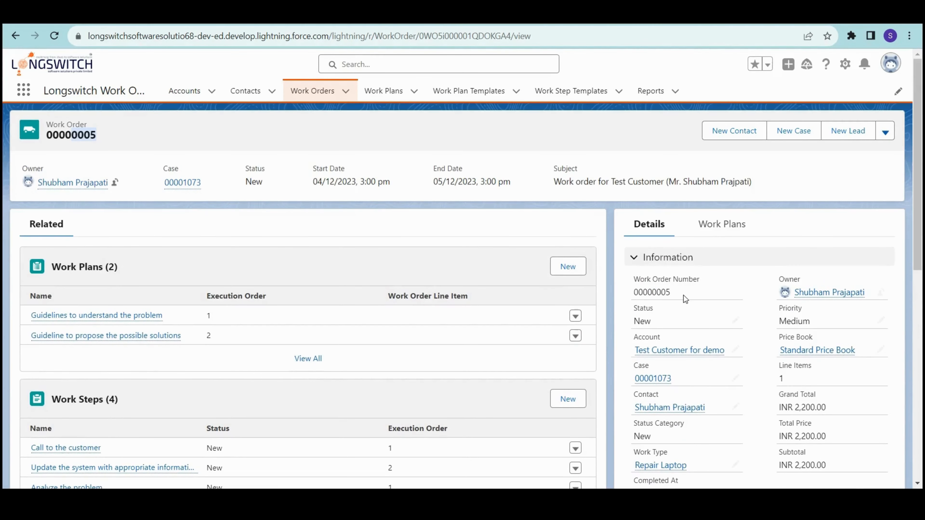
mouse_move(828, 294)
scroll(748, 398, "down", 2)
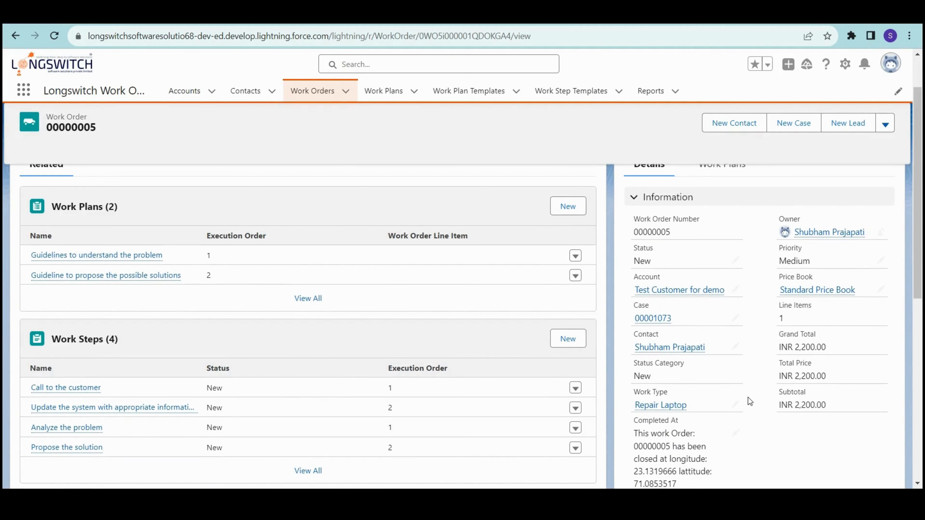
scroll(174, 351, "up", 2)
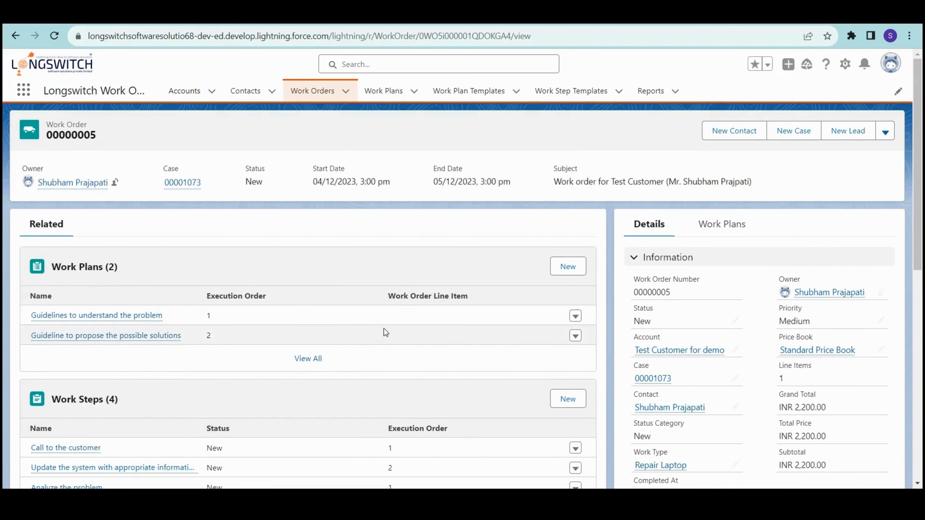
scroll(383, 331, "down", 4)
scroll(283, 296, "down", 6)
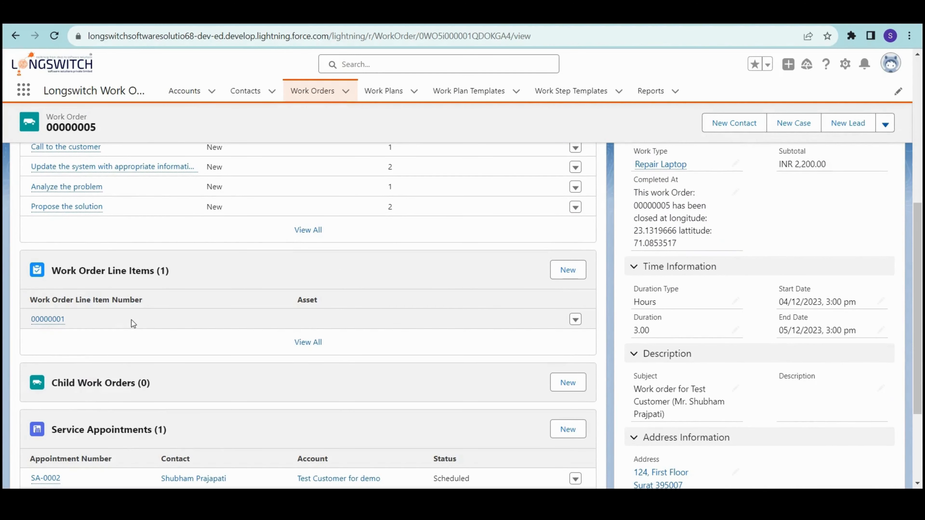
scroll(131, 321, "down", 4)
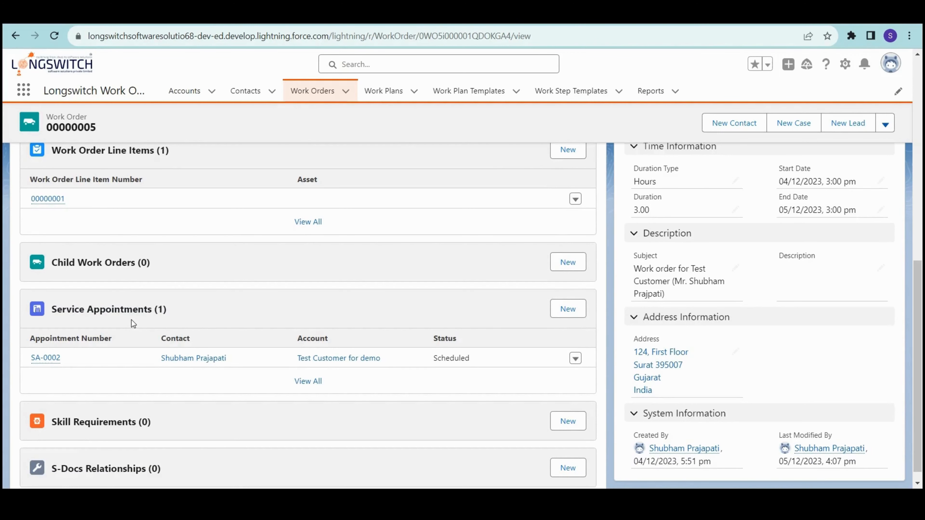
scroll(137, 322, "down", 1)
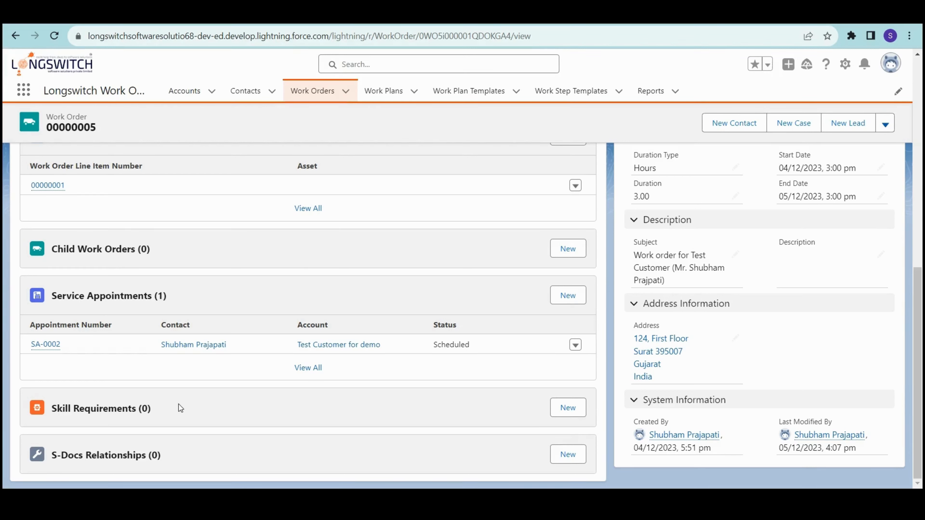
- Create and save a skill requirement for Computer Tecnician on work order 00000005
left_click(570, 403)
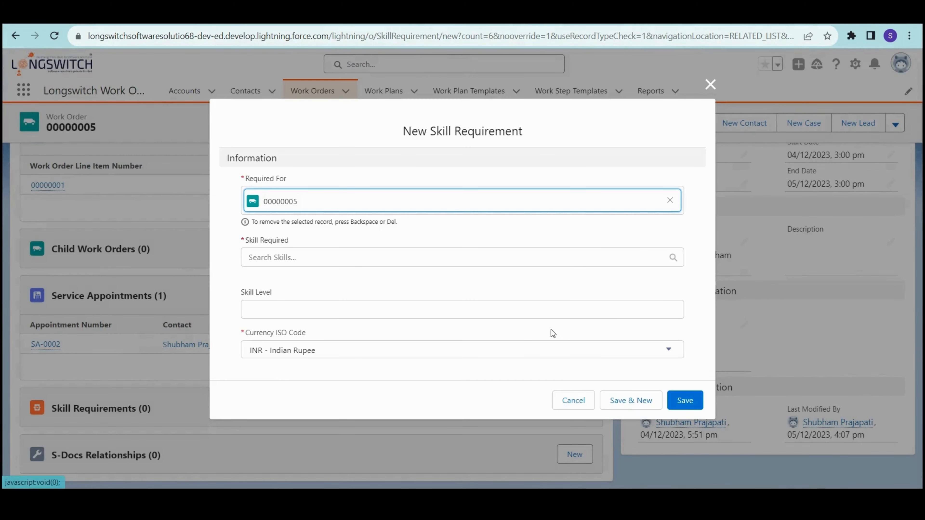
left_click(326, 259)
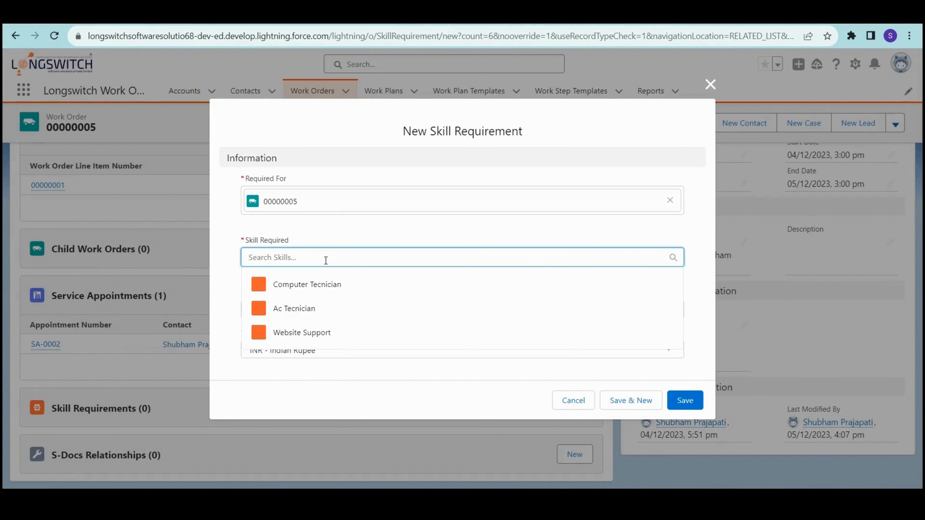
left_click(355, 283)
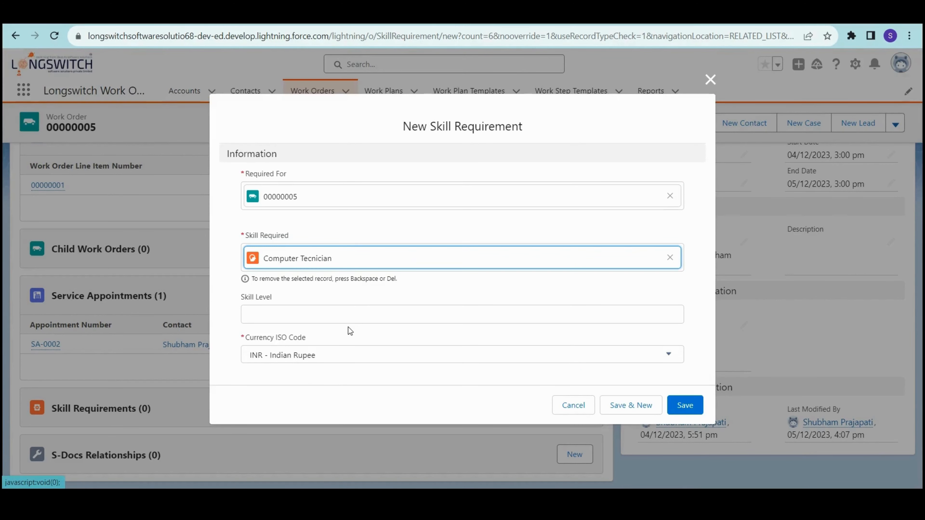
left_click(299, 320)
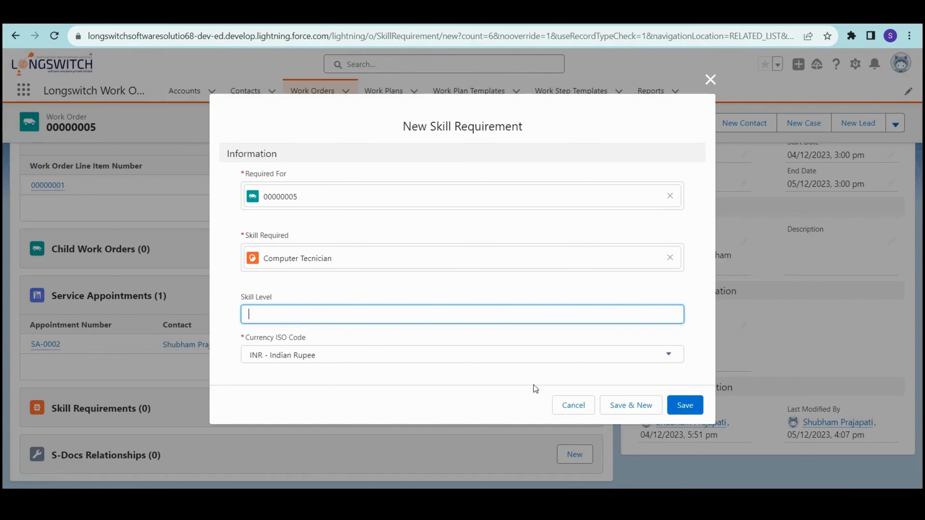
left_click(692, 404)
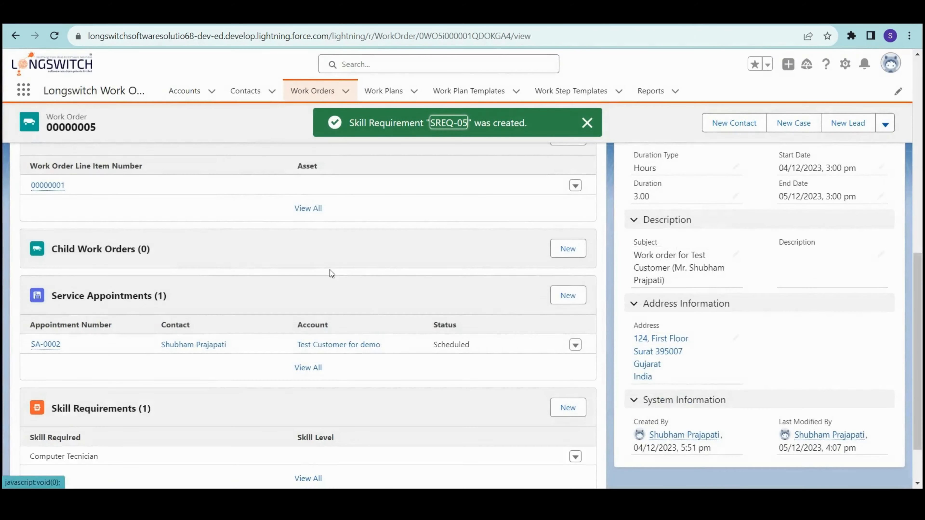
- Scroll through work order 00000005's record page, checking its Computer Tecnician skill requirement
scroll(326, 310, "down", 2)
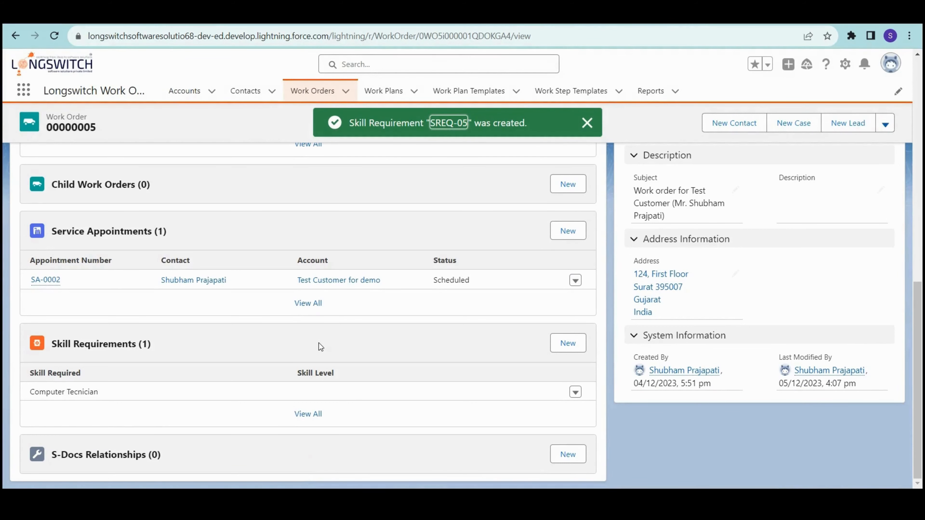
scroll(321, 347, "up", 15)
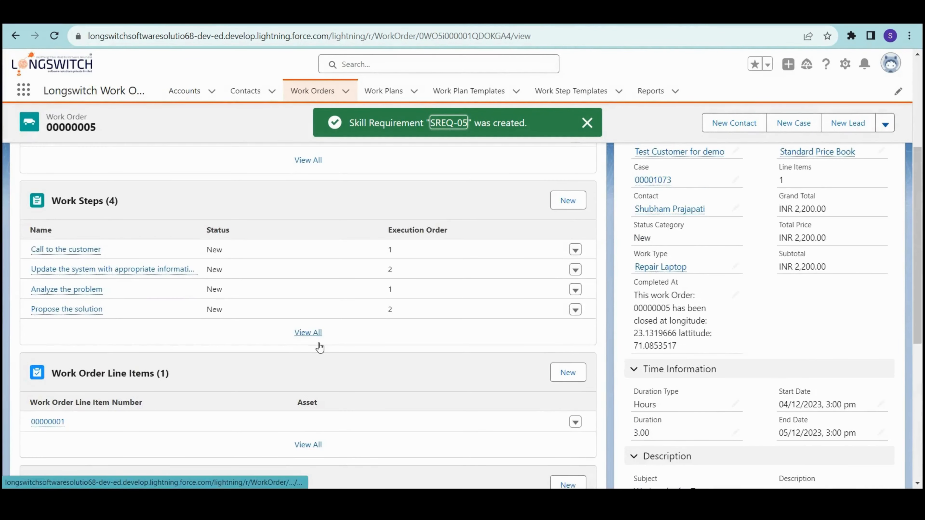
scroll(700, 200, "up", 1)
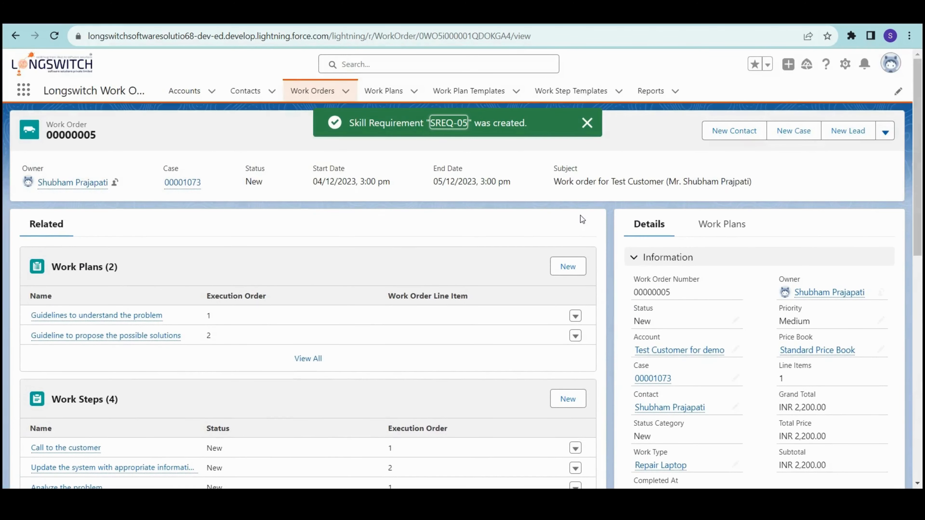
scroll(184, 316, "down", 10)
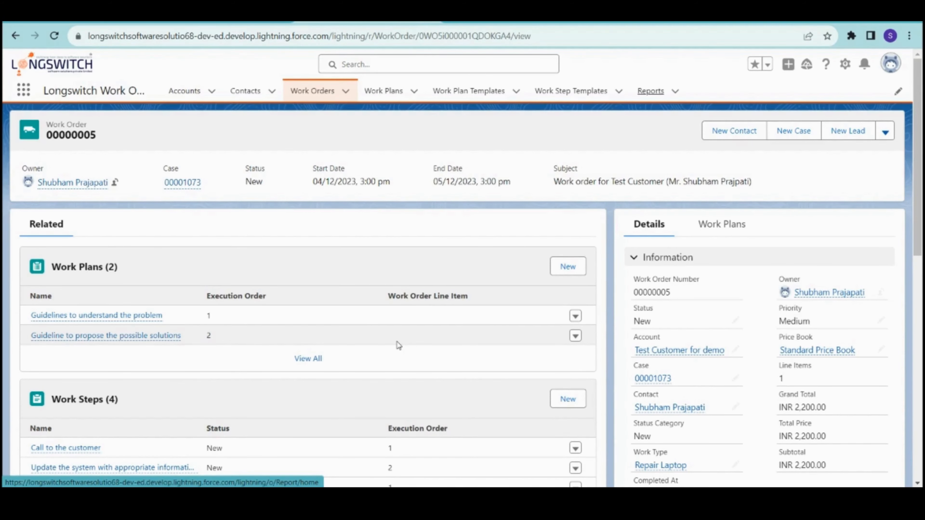
scroll(398, 343, "down", 10)
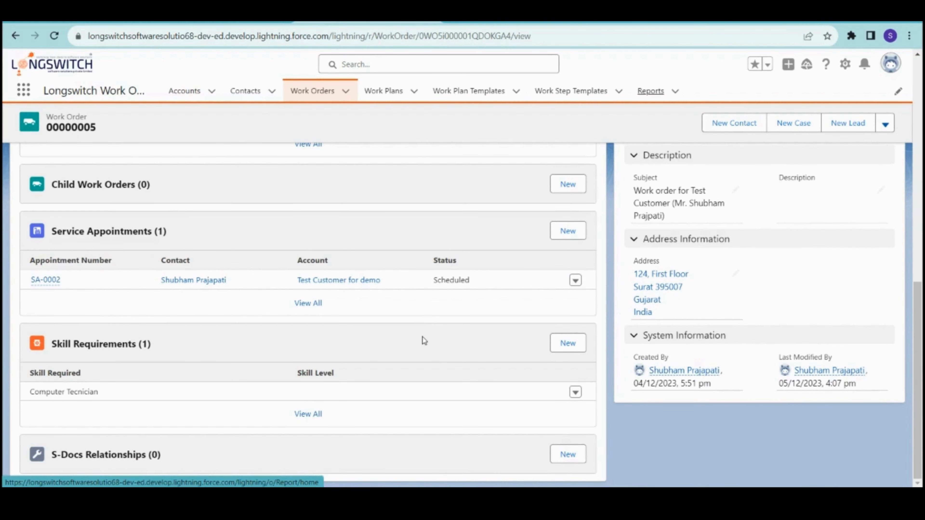
scroll(422, 337, "up", 10)
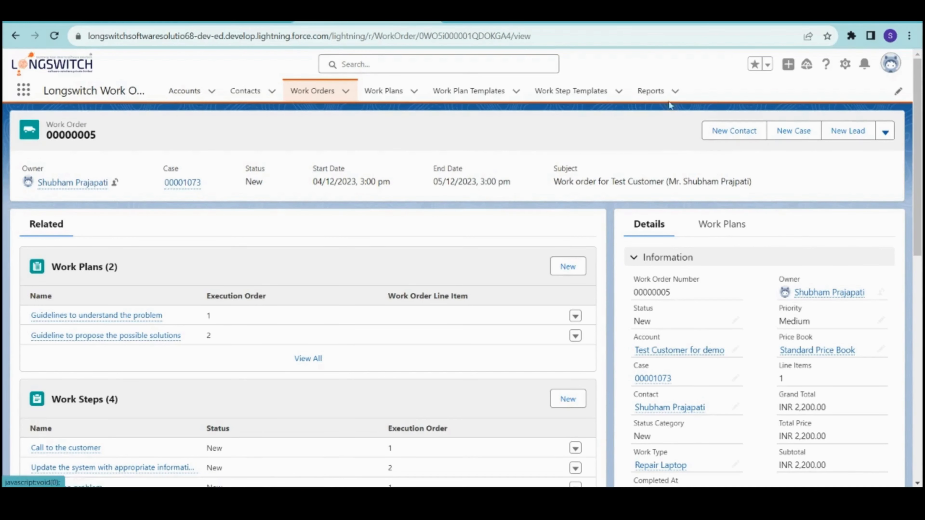
- Open the 'Work orders by client' report and scroll its 5 records totalling INR 70,800.00
left_click(657, 91)
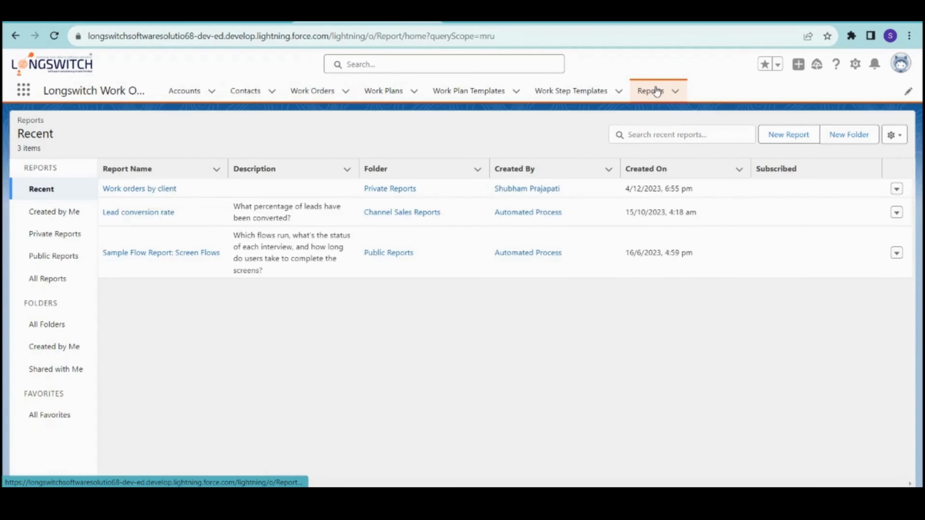
left_click(131, 191)
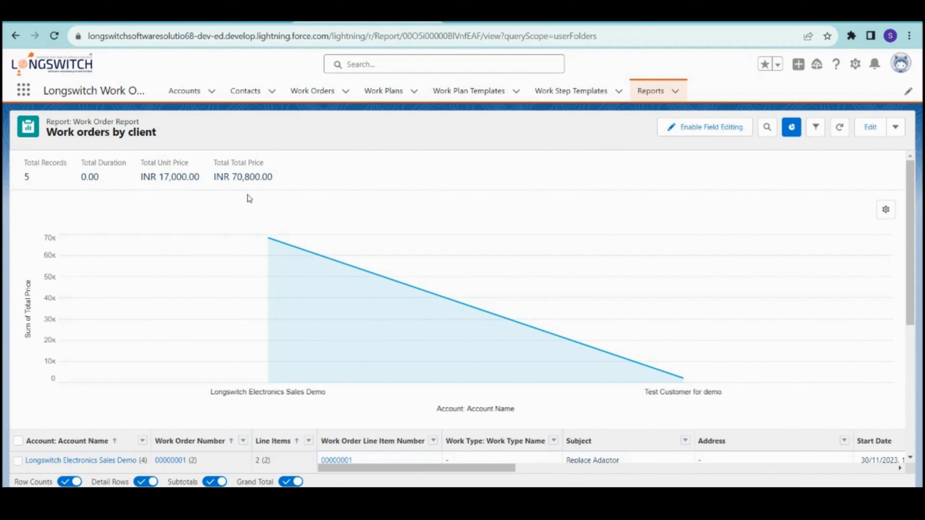
scroll(239, 306, "down", 6)
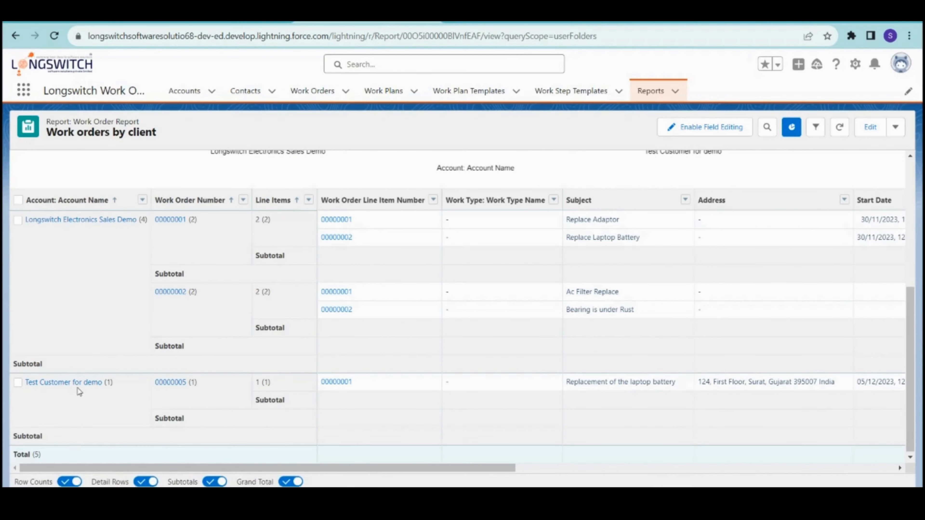
scroll(283, 321, "up", 2)
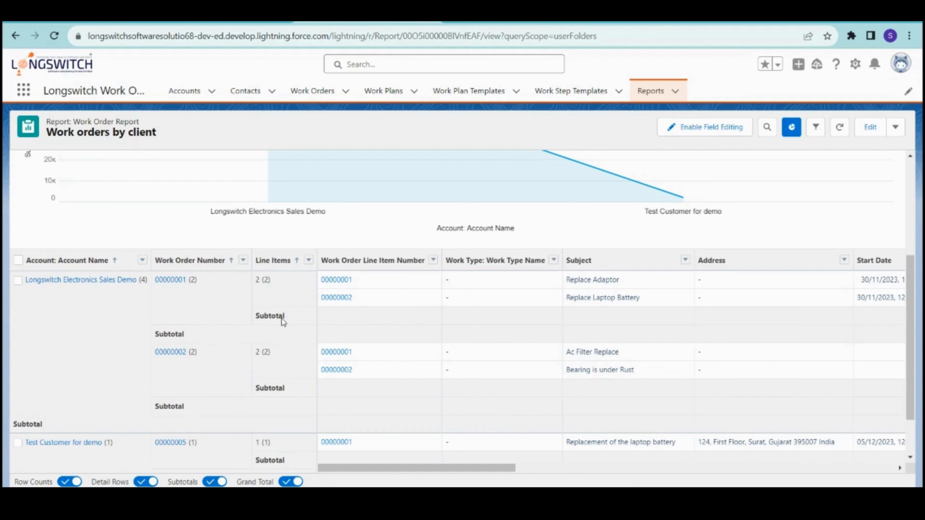
scroll(283, 322, "down", 2)
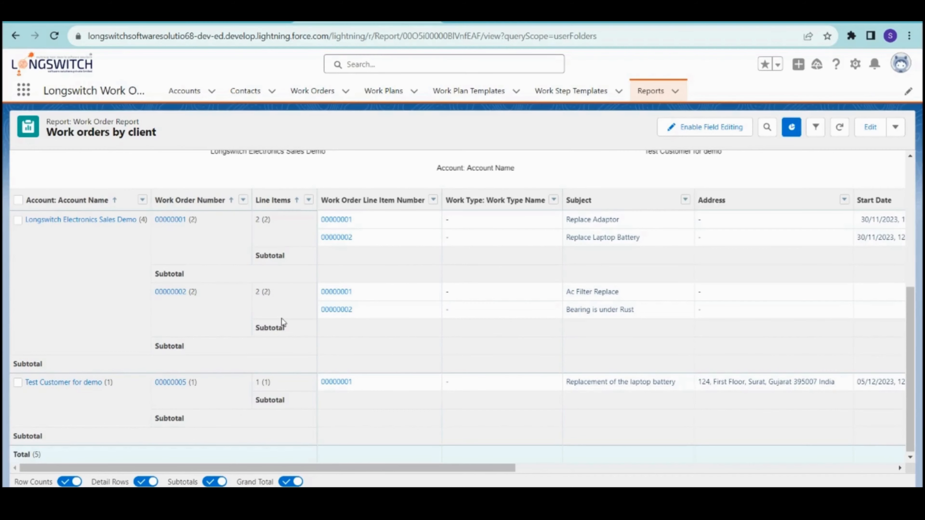
scroll(283, 322, "up", 4)
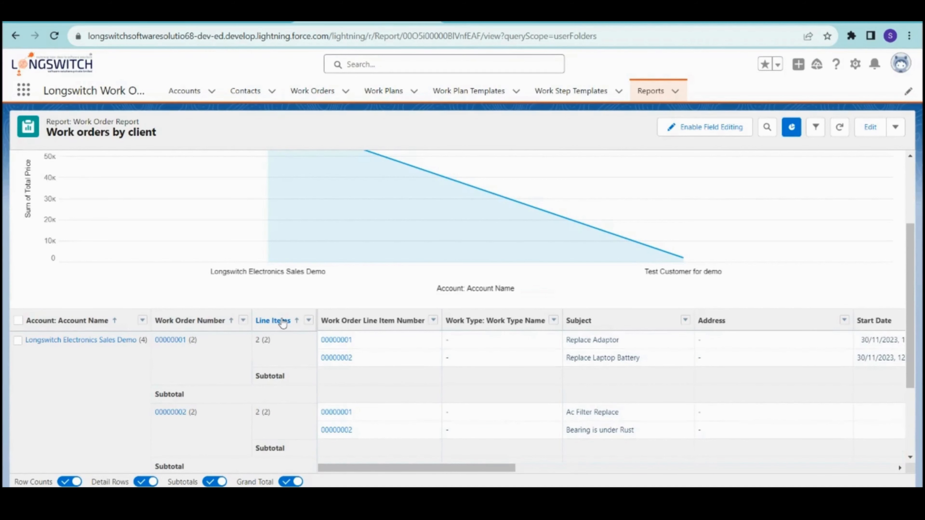
scroll(312, 295, "up", 4)
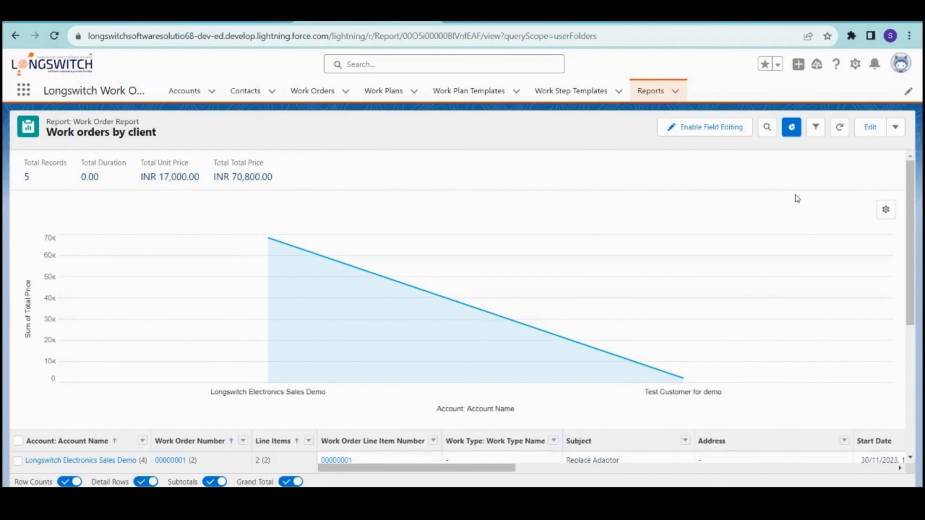
scroll(601, 302, "down", 5)
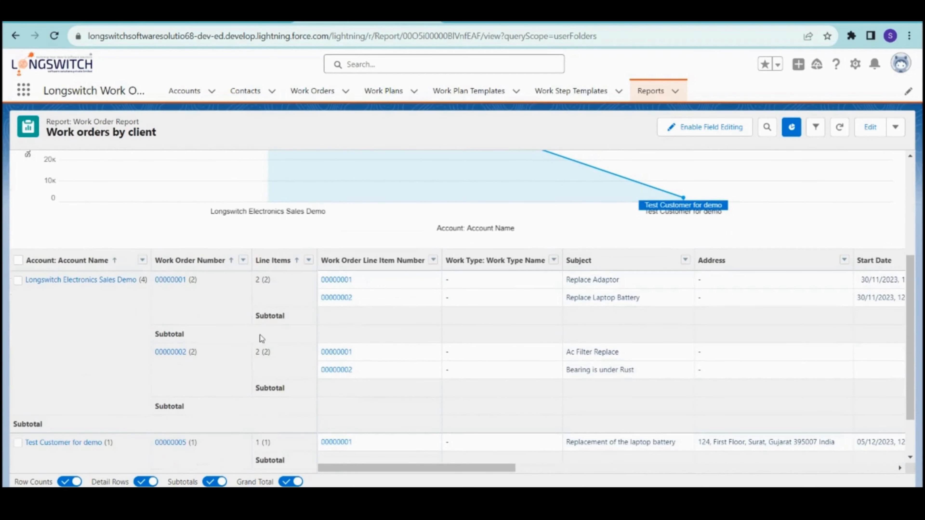
scroll(556, 321, "up", 2)
scroll(555, 321, "up", 2)
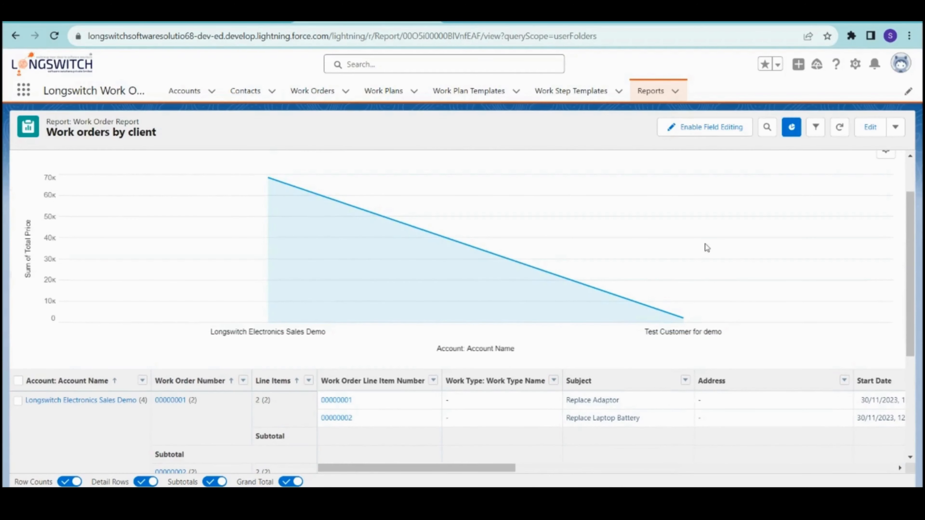
- Toggle the chart, try donut and column chart types, then refresh the report
left_click(792, 128)
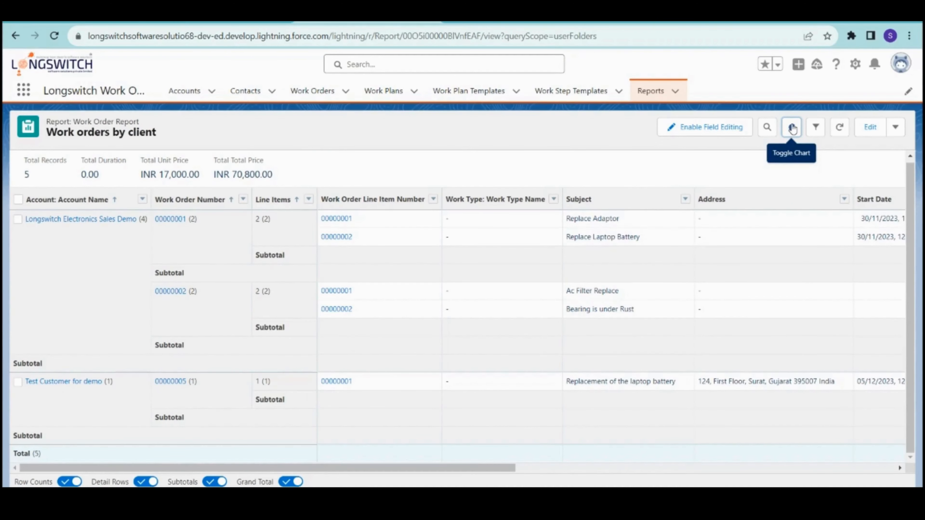
left_click(792, 128)
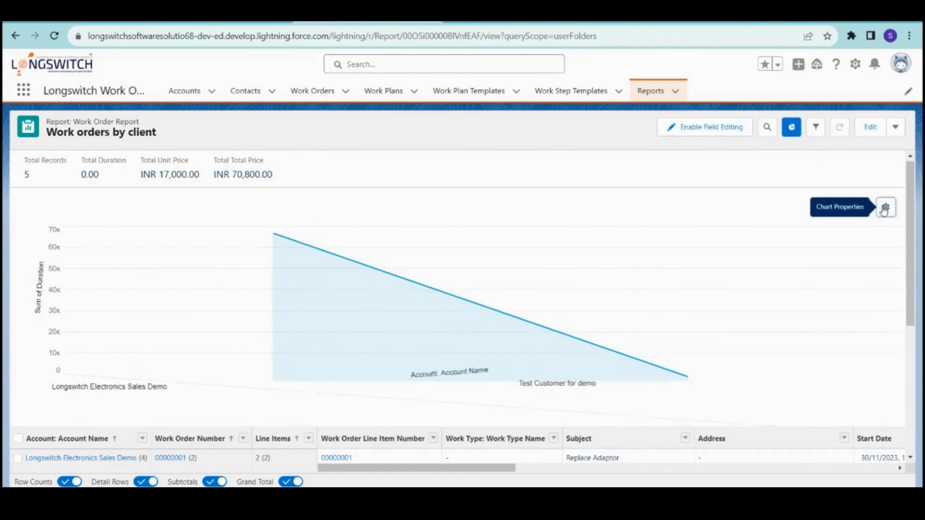
left_click(885, 208)
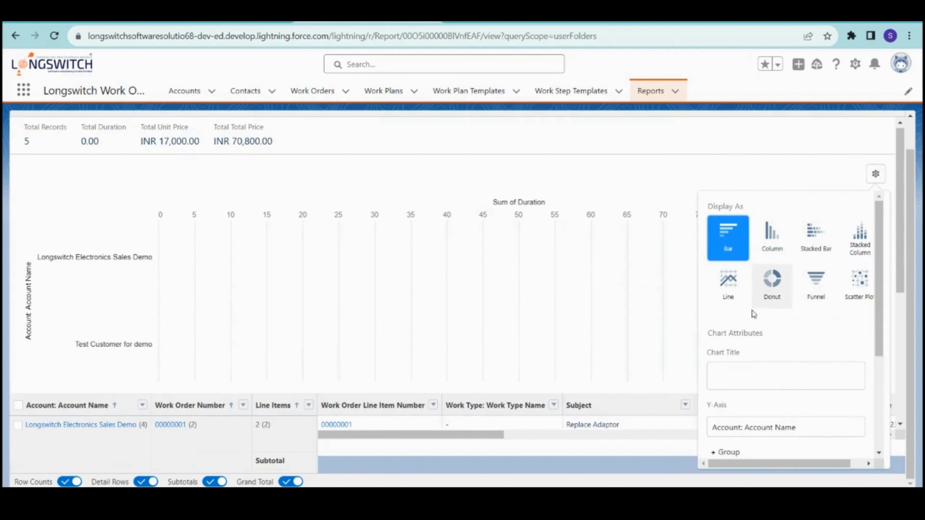
left_click(758, 284)
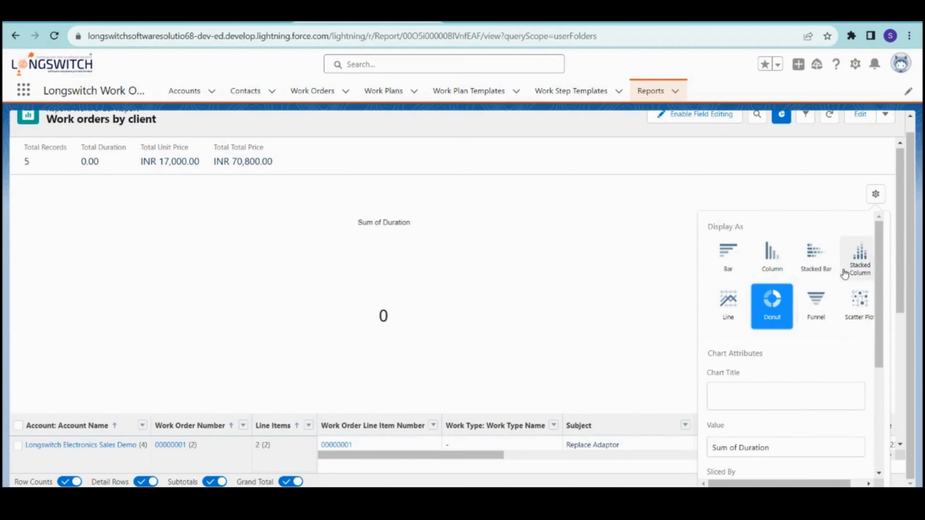
left_click(776, 259)
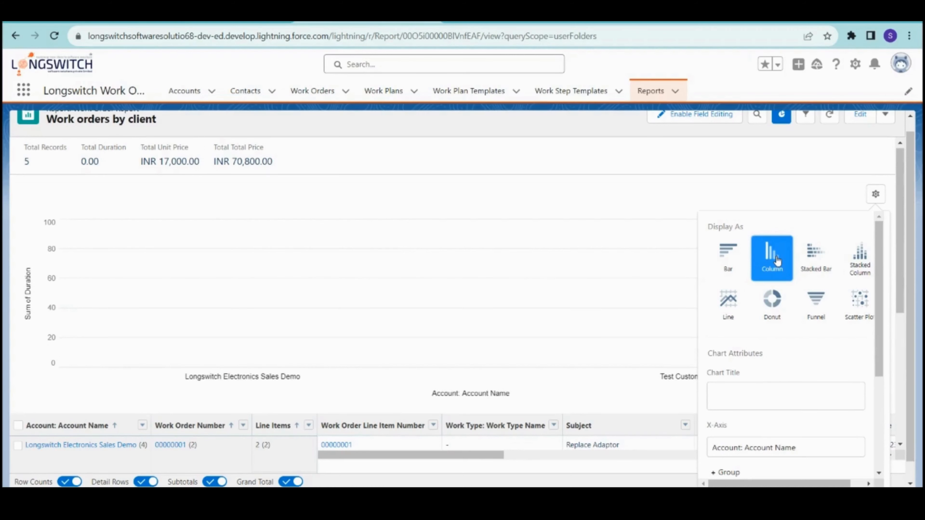
left_click(876, 195)
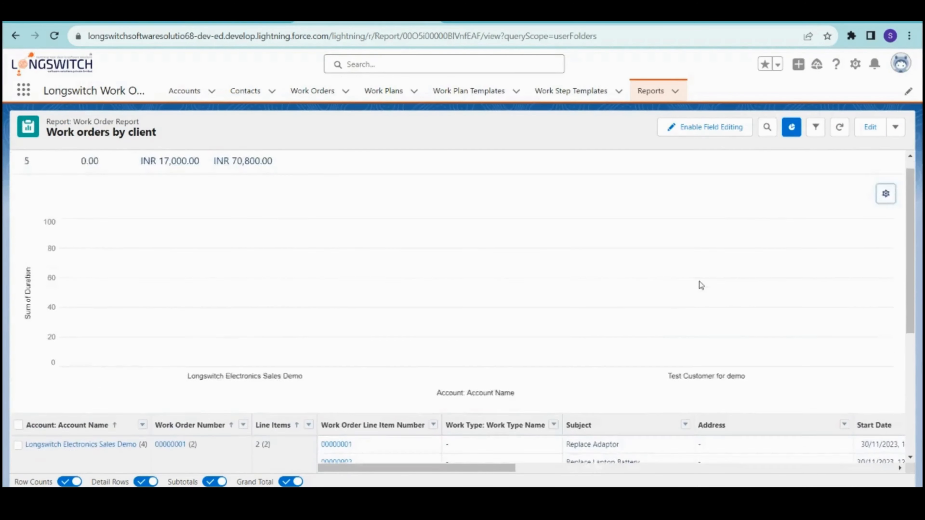
left_click(839, 129)
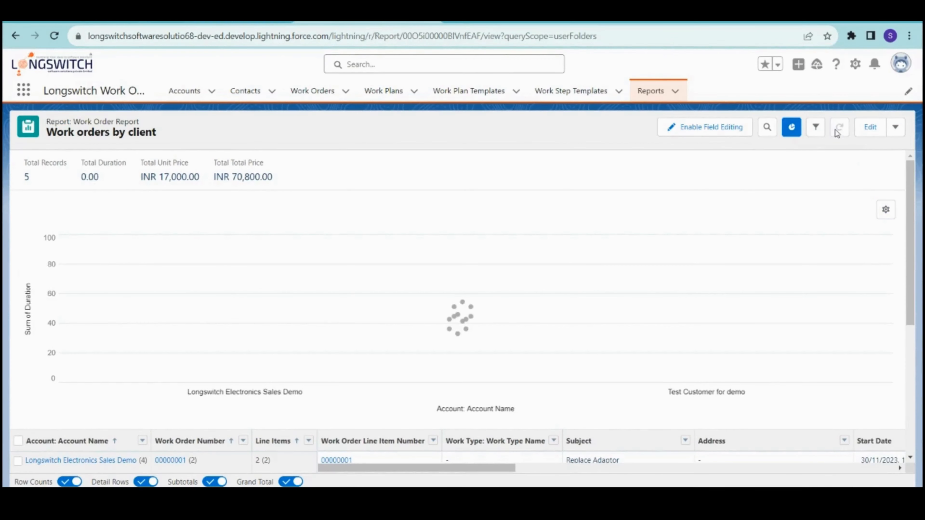
- Try horizontal bar, column, stacked and donut charts, measuring Sum of Total Price
left_click(886, 209)
left_click(731, 245)
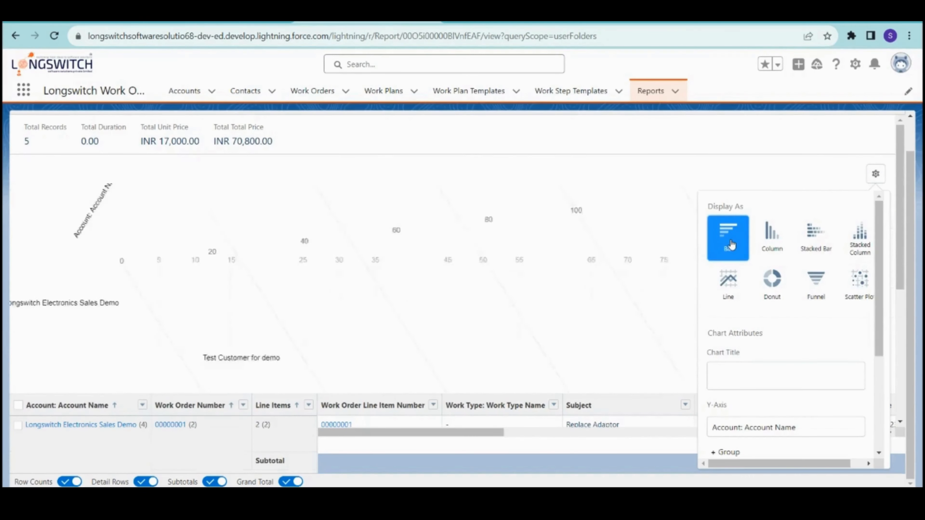
left_click(772, 241)
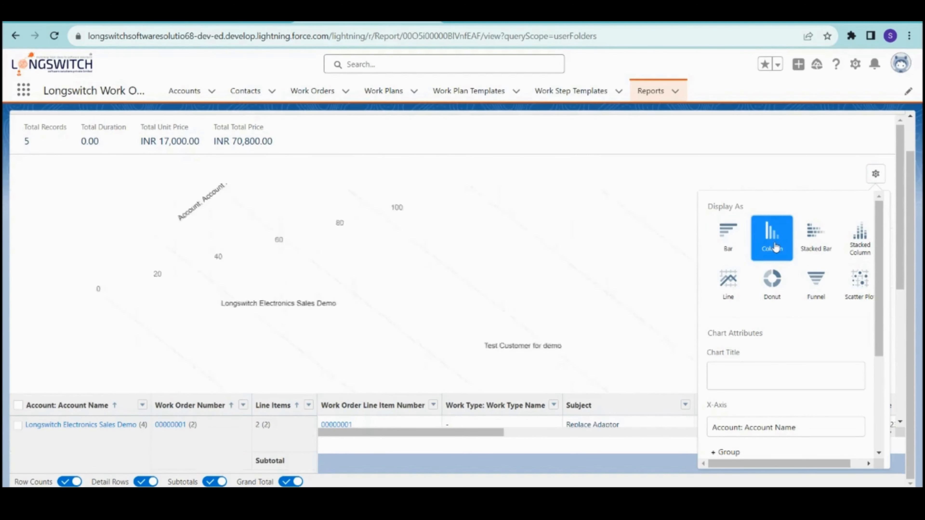
left_click(829, 249)
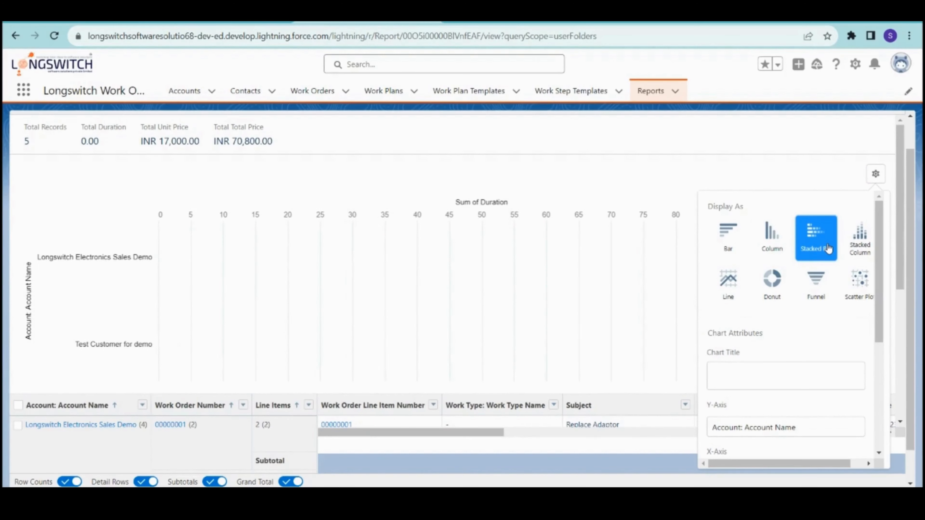
scroll(810, 353, "down", 3)
scroll(810, 353, "down", 3)
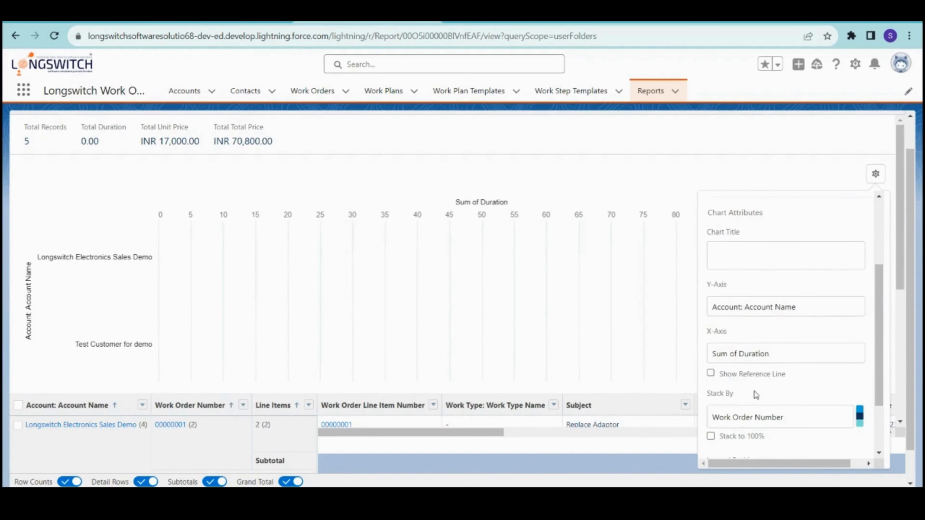
scroll(764, 352, "up", 5)
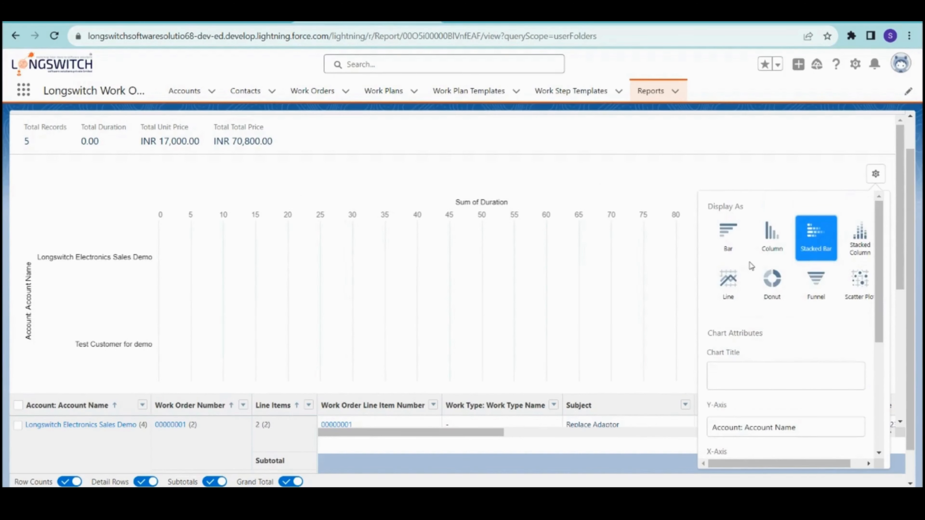
left_click(772, 280)
scroll(765, 328, "down", 3)
left_click(743, 329)
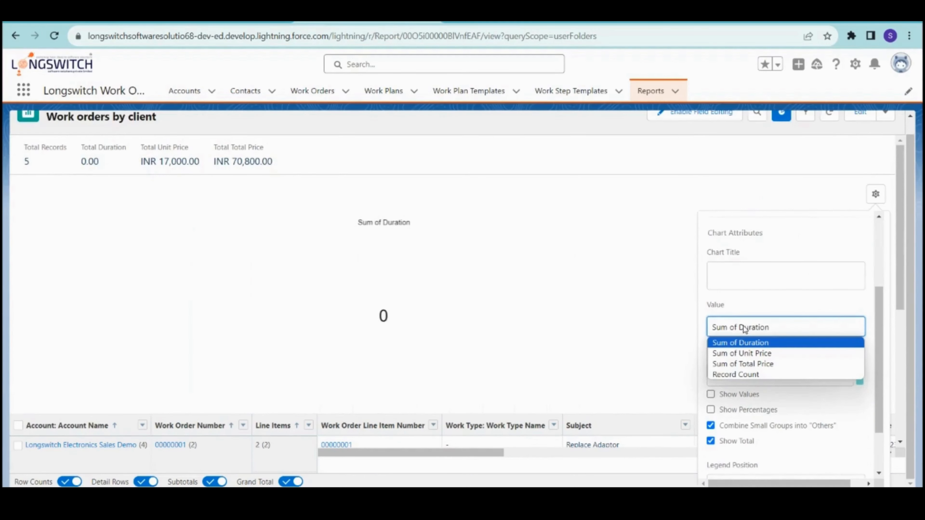
left_click(759, 363)
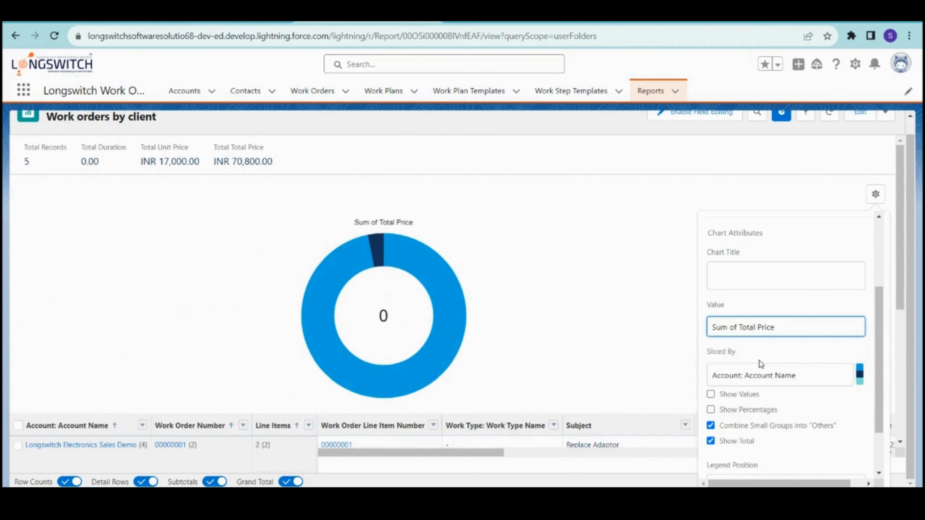
scroll(758, 262, "up", 3)
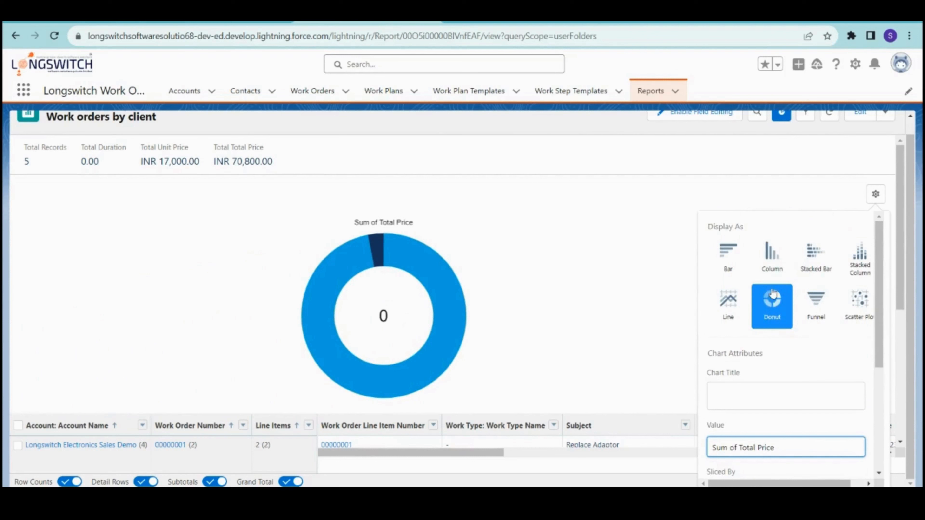
- Title the chart 'Work orders by Customers' and display it as vertical columns
left_click(759, 396)
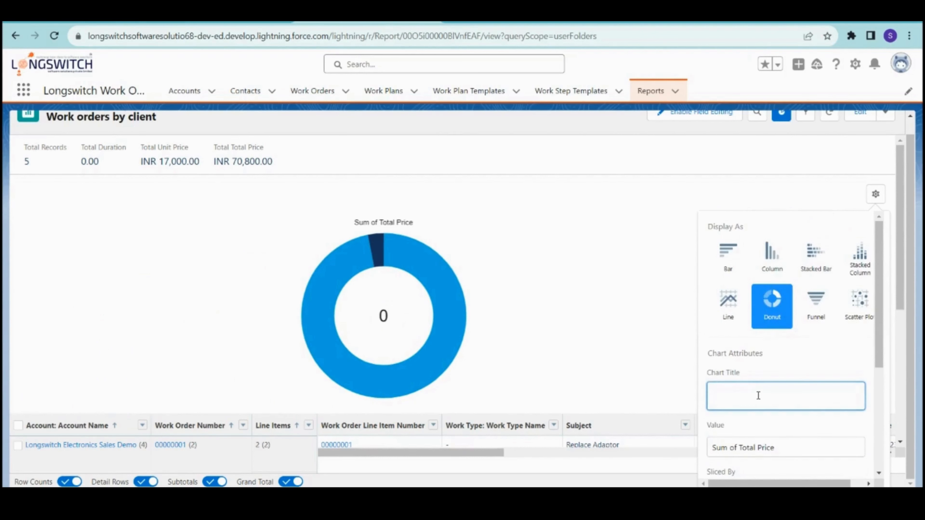
type("Workorders by Customers")
key("Left")
key("Left")
key("Left")
key("Left")
key("Left")
key("Left")
key("Left")
key("Left")
key("Left")
key("Left")
key("Left")
key("Left")
key("Left")
key("Left")
key("Left")
key("Left")
key("Left")
key("Left")
key("Left")
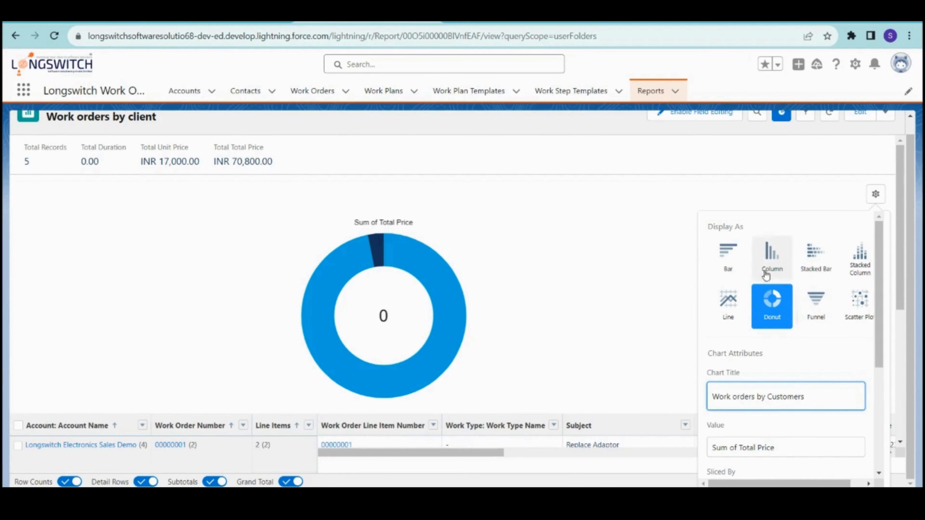
left_click(729, 270)
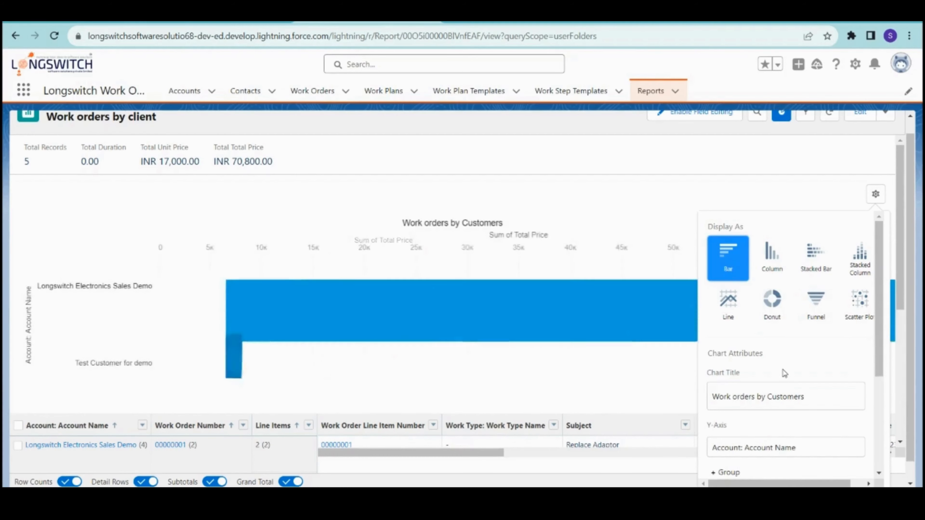
left_click(764, 270)
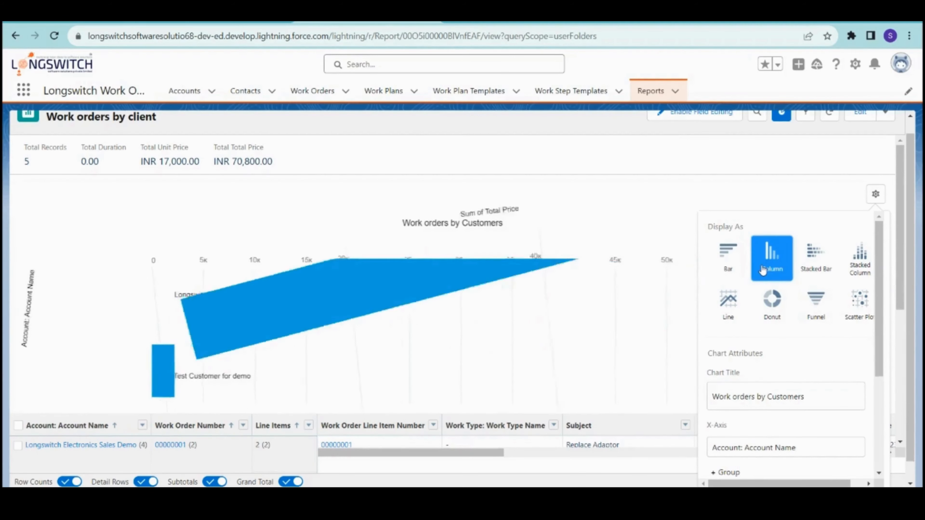
scroll(762, 446, "down", 5)
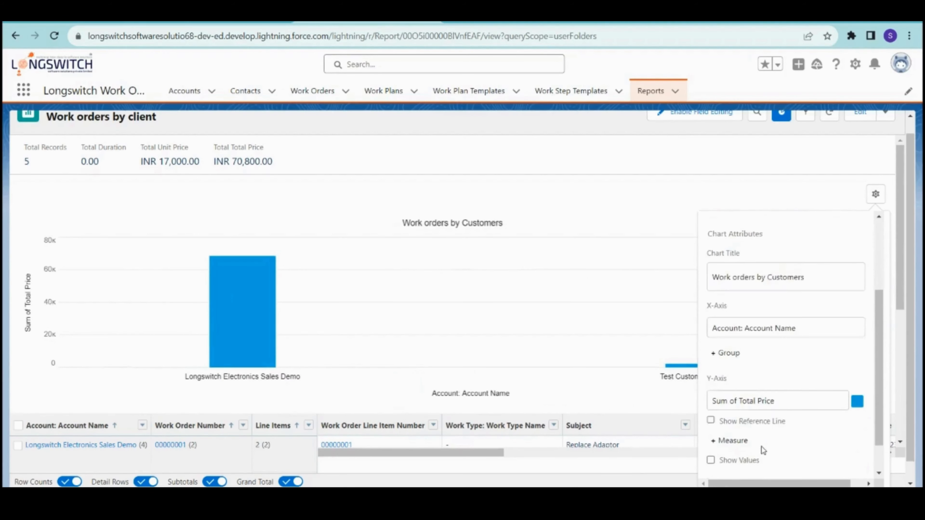
scroll(771, 435, "up", 5)
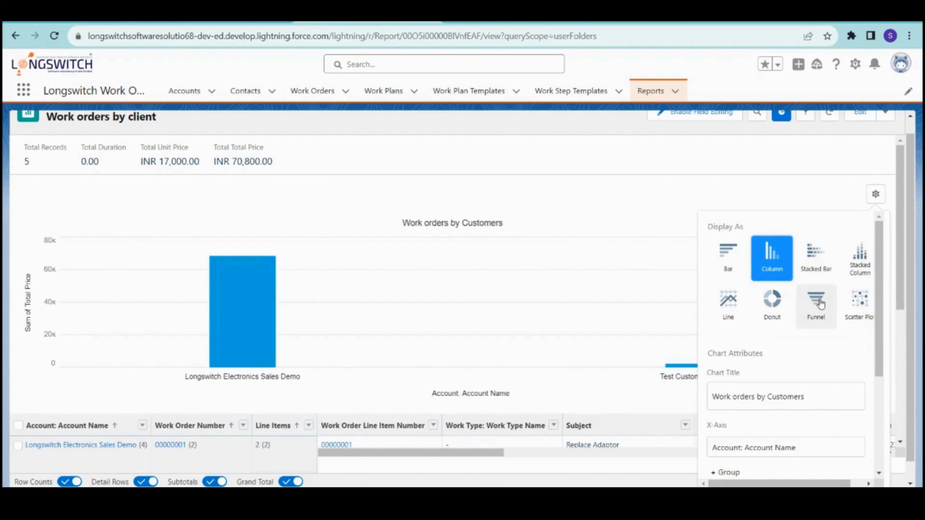
scroll(819, 378, "down", 5)
scroll(806, 315, "up", 5)
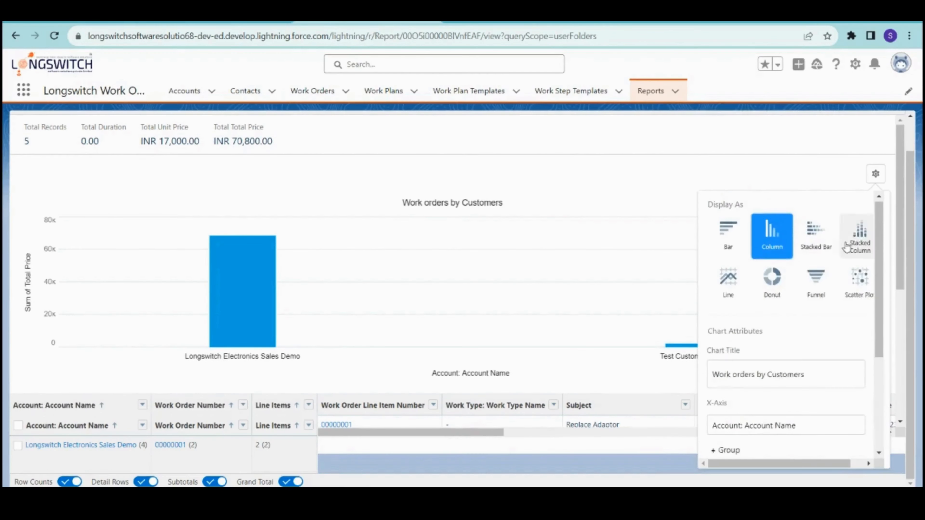
left_click(875, 174)
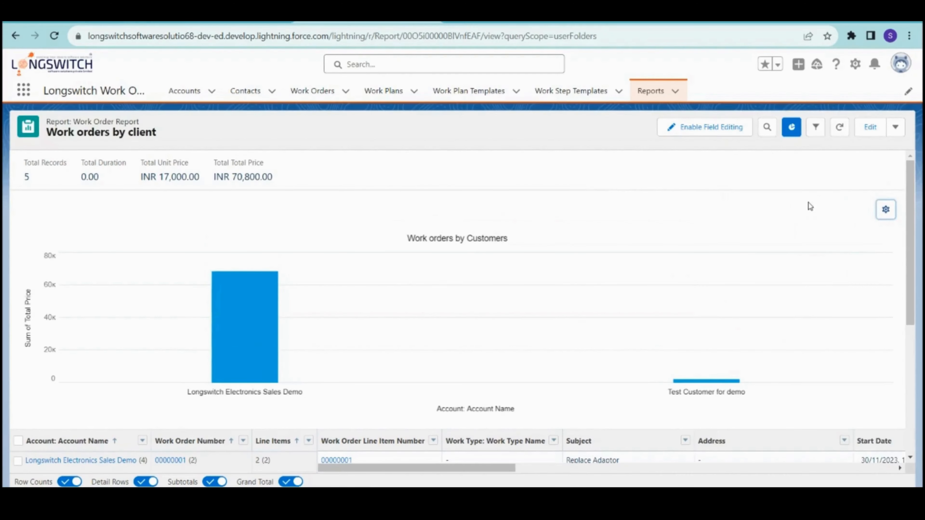
- Review the Show Me filter and cancel, leaving it at All work orders
left_click(815, 126)
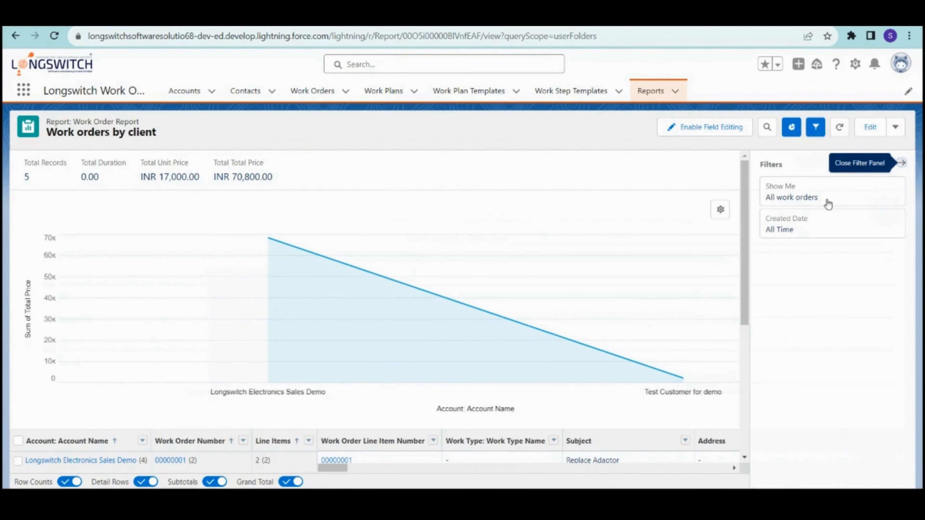
left_click(806, 206)
left_click(640, 204)
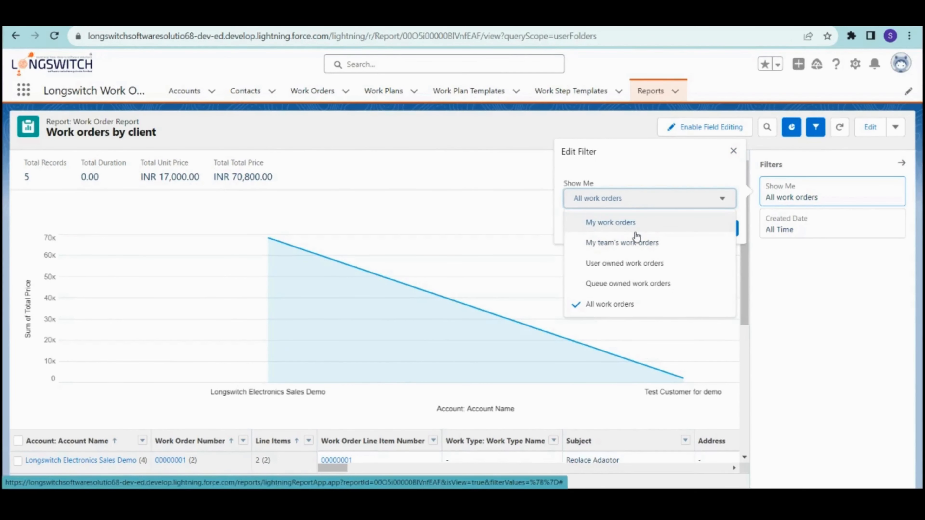
left_click(658, 197)
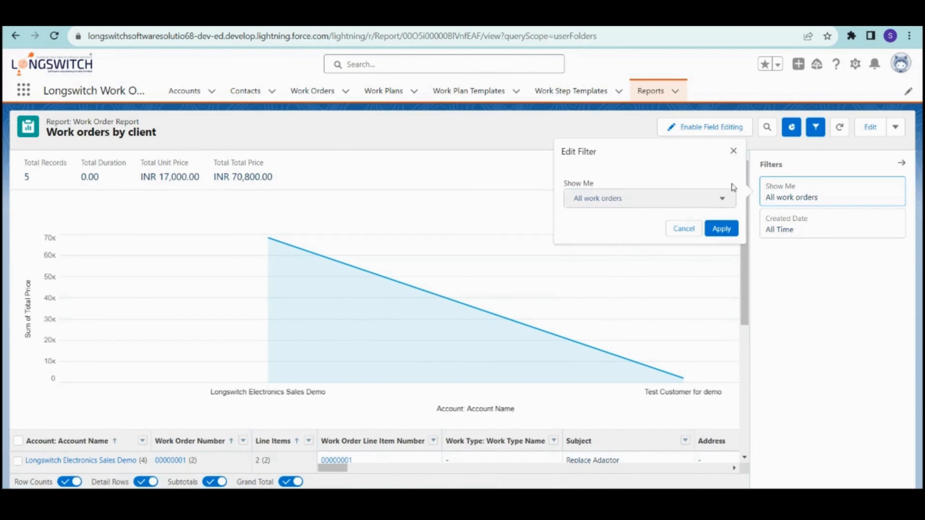
left_click(675, 230)
- Open the Created Date filter and browse its available date fields
left_click(805, 233)
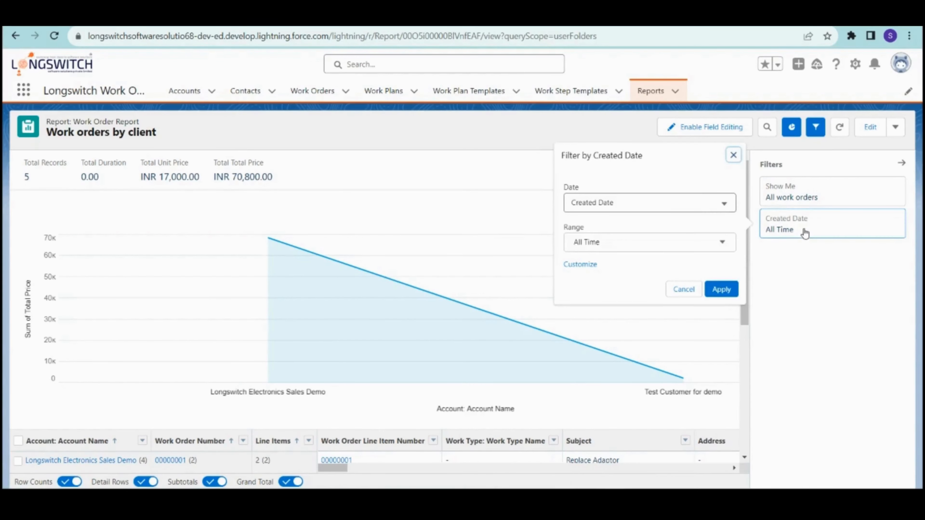
left_click(651, 206)
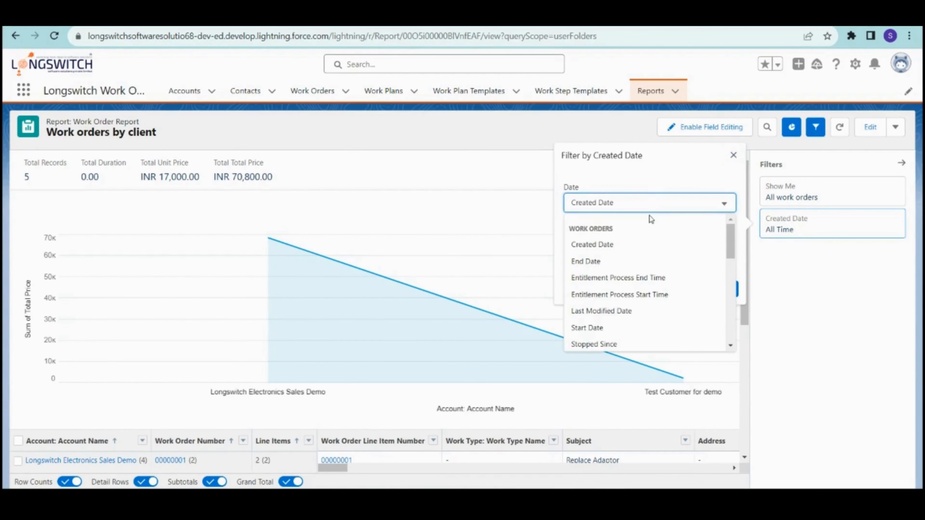
scroll(644, 233, "down", 3)
scroll(643, 235, "up", 3)
left_click(666, 178)
- Try Custom, Current FY and Previous FY as the Created Date range
left_click(640, 242)
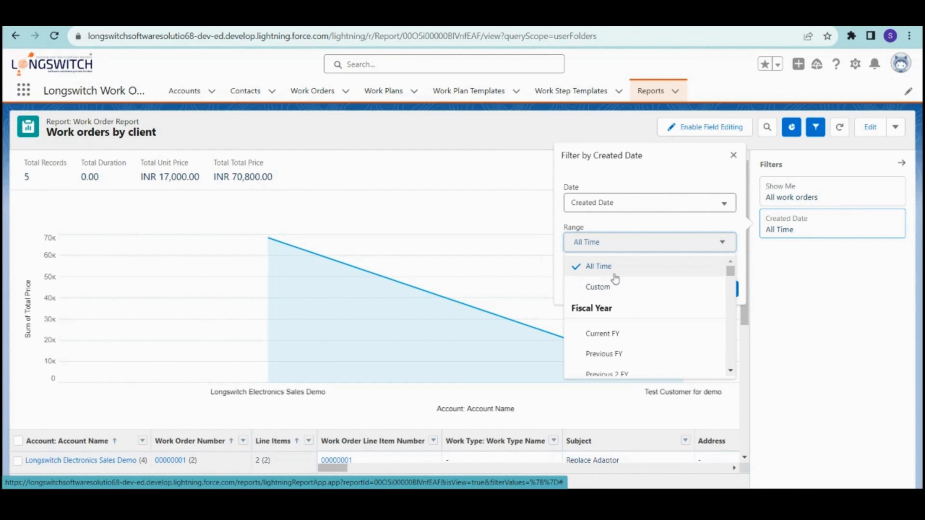
scroll(615, 279, "down", 2)
scroll(613, 277, "up", 2)
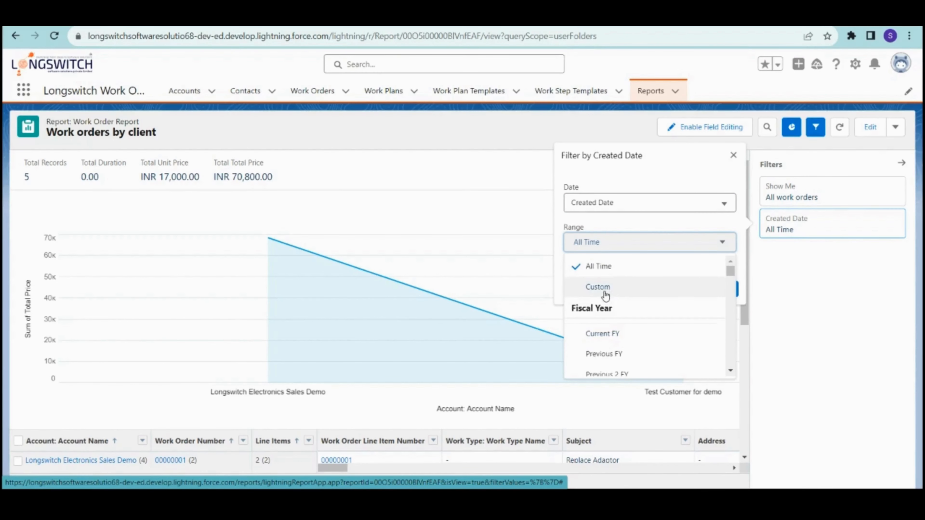
left_click(606, 295)
left_click(595, 250)
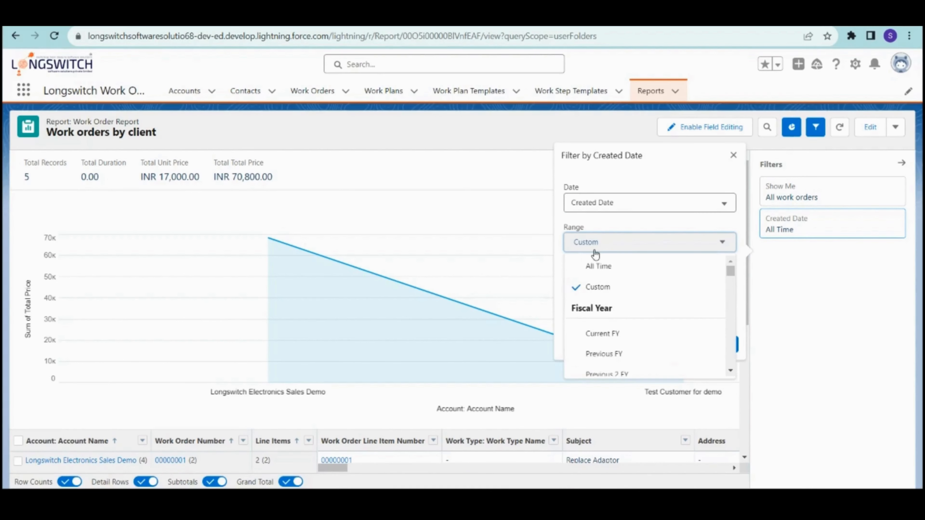
scroll(615, 332, "down", 2)
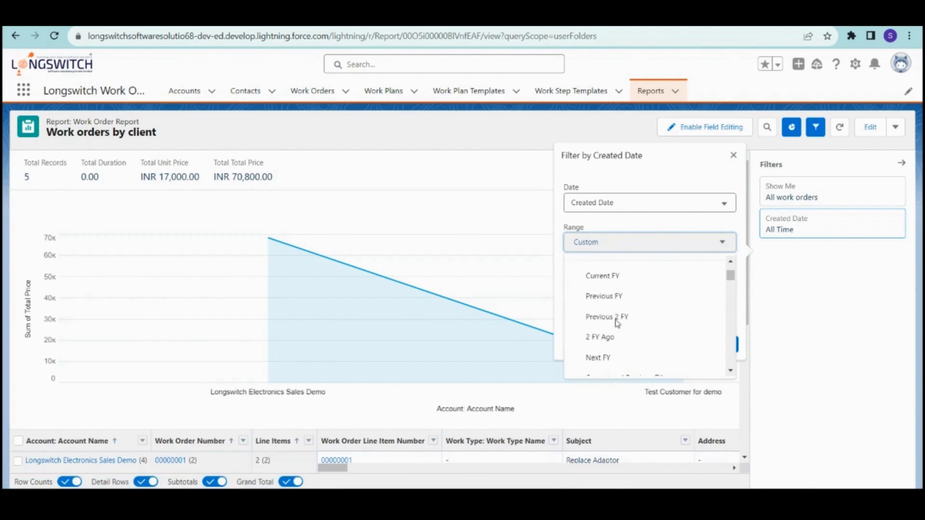
left_click(596, 278)
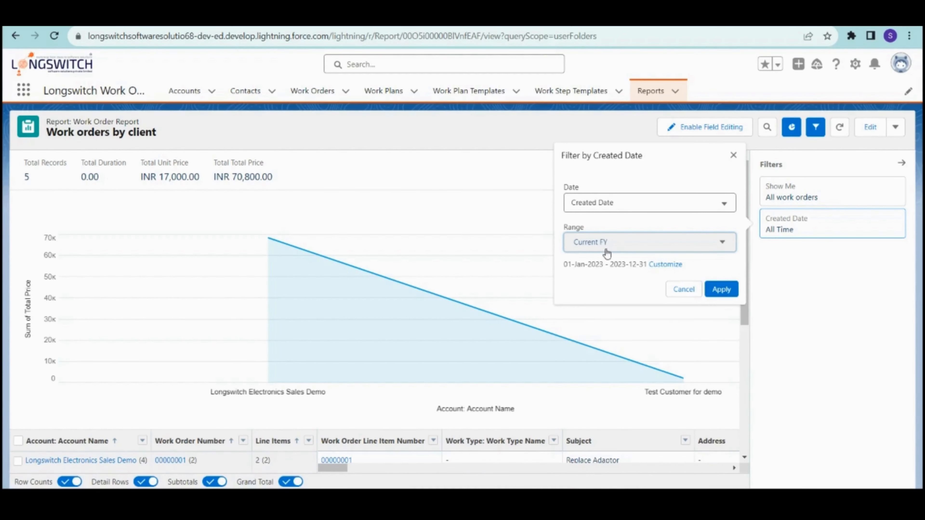
left_click(623, 250)
left_click(616, 354)
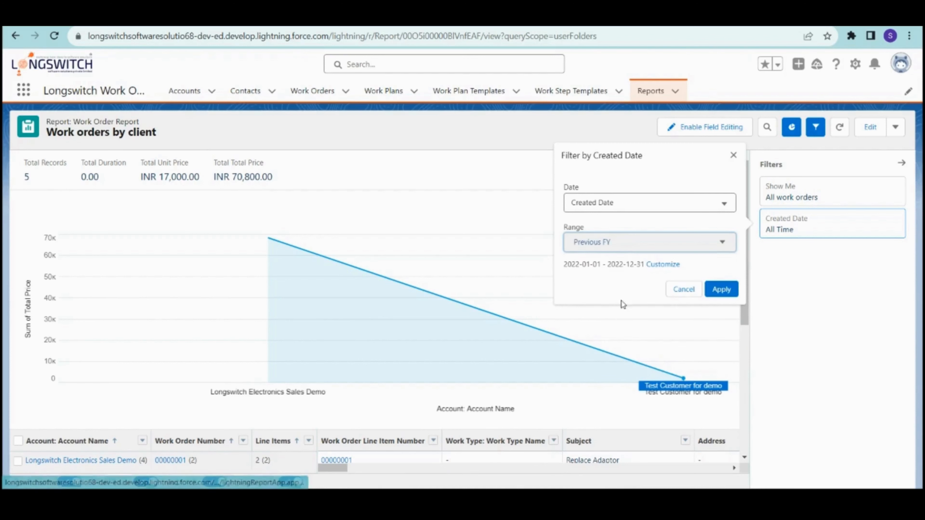
- Browse the remaining range options and close the filter unapplied, keeping All Time
left_click(620, 243)
scroll(621, 337, "down", 2)
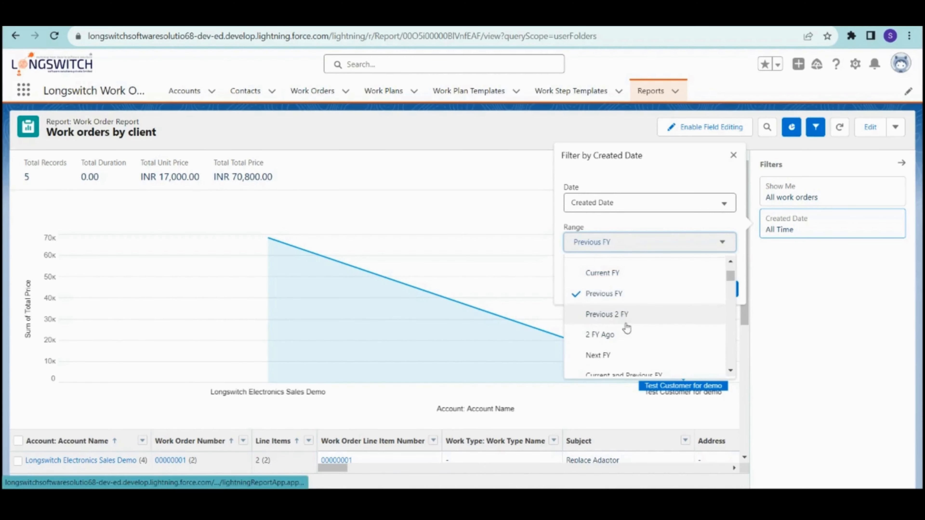
scroll(620, 327, "down", 3)
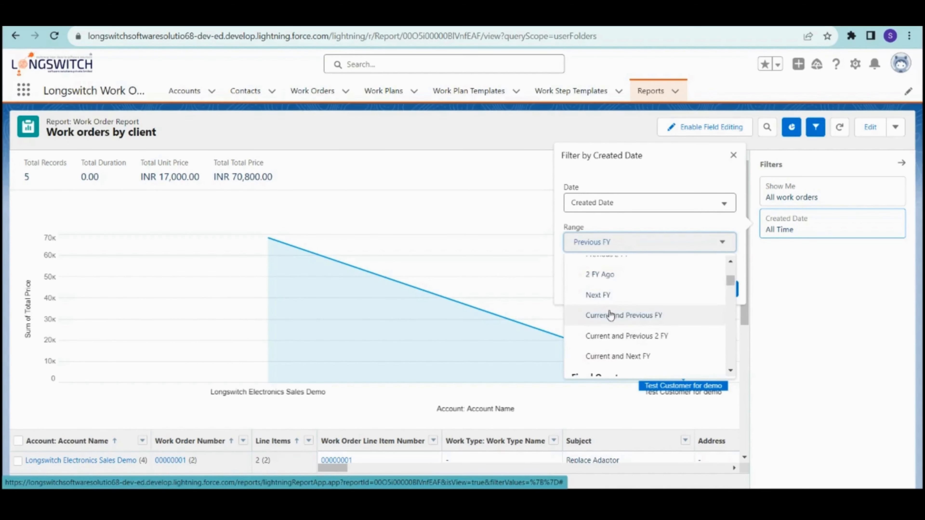
scroll(619, 329, "down", 3)
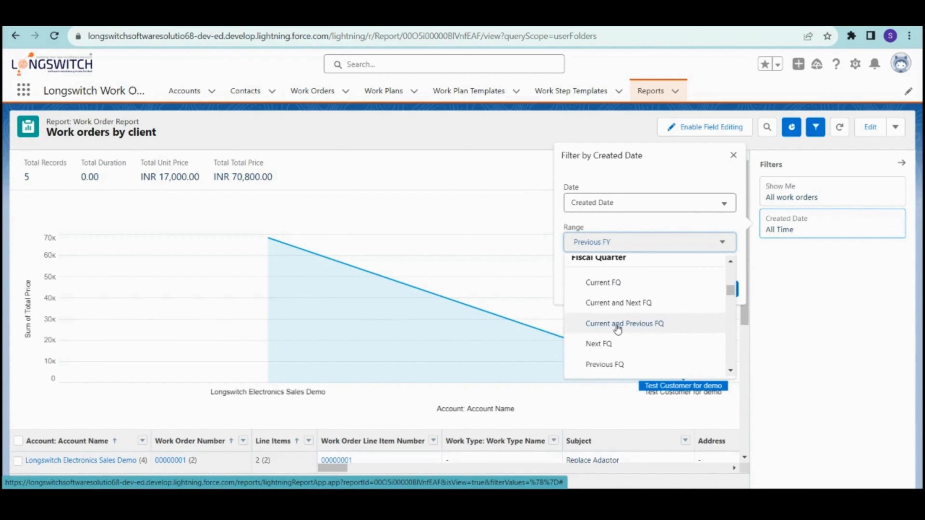
scroll(617, 328, "down", 5)
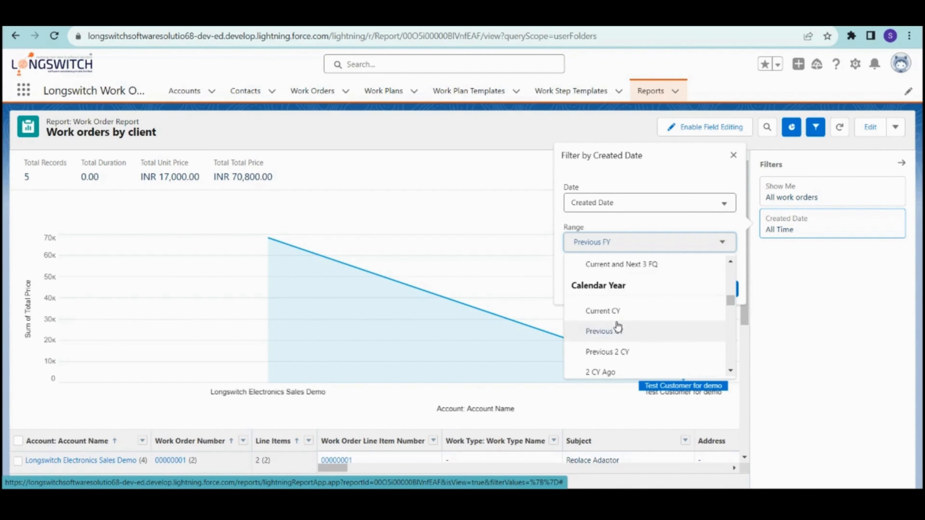
left_click(642, 169)
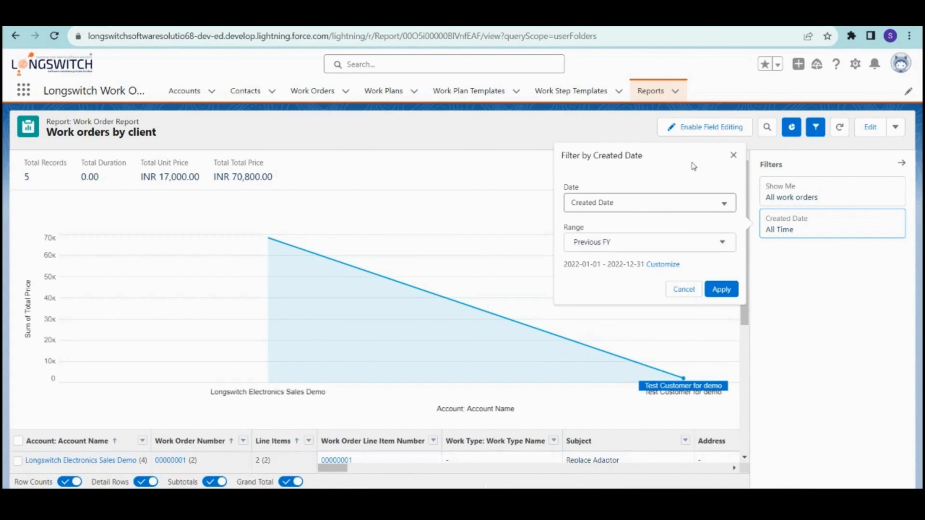
left_click(733, 155)
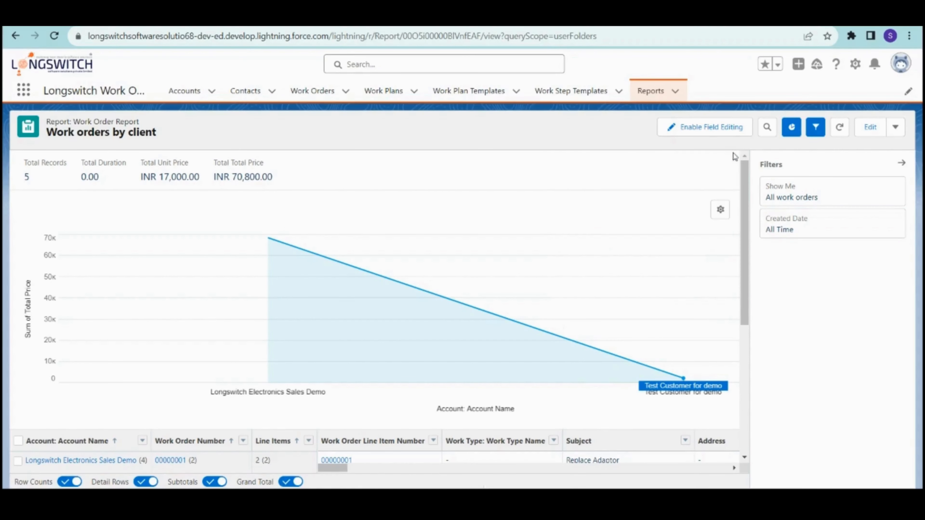
- Export the report as a Formatted Report (.xlsx) and open the download in Excel
left_click(895, 128)
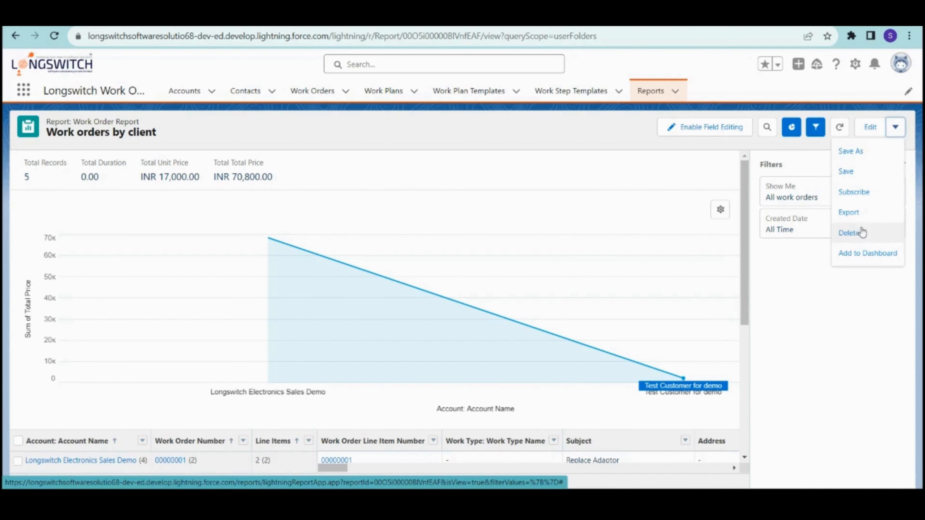
left_click(862, 218)
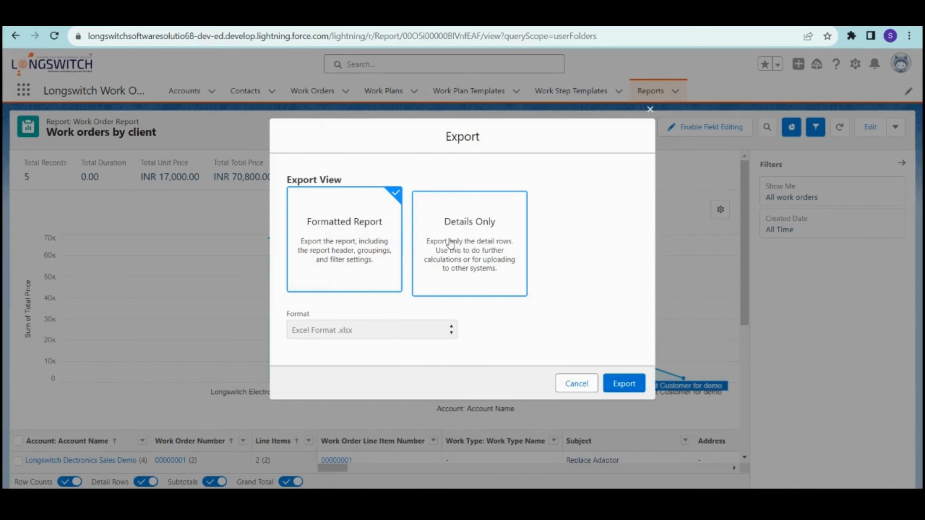
left_click(469, 255)
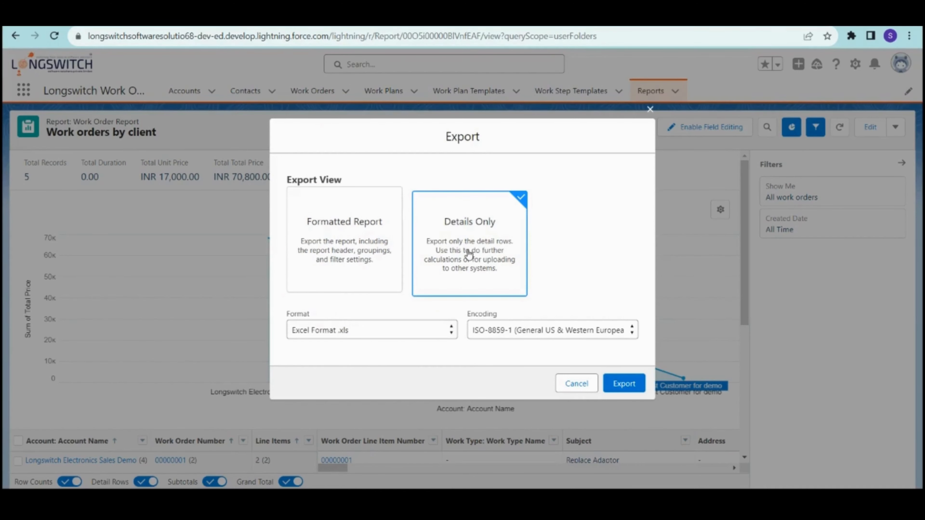
left_click(426, 335)
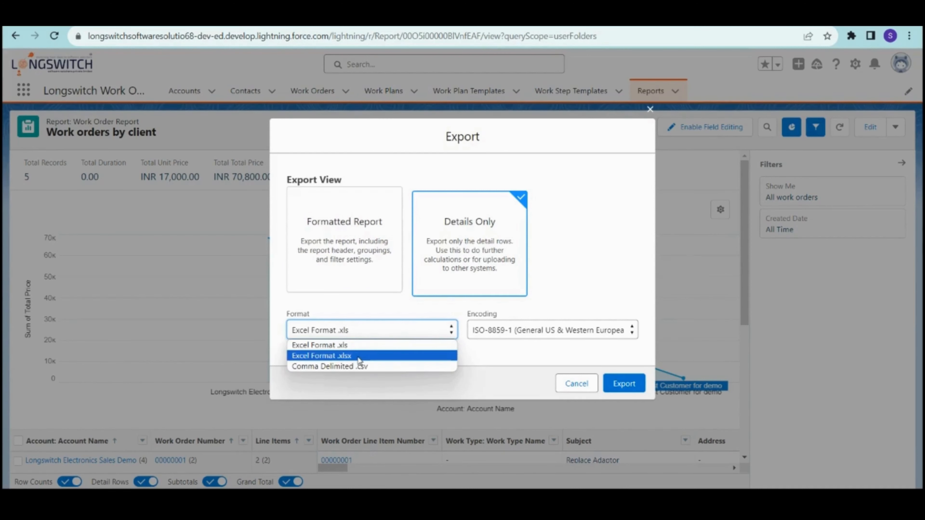
left_click(360, 265)
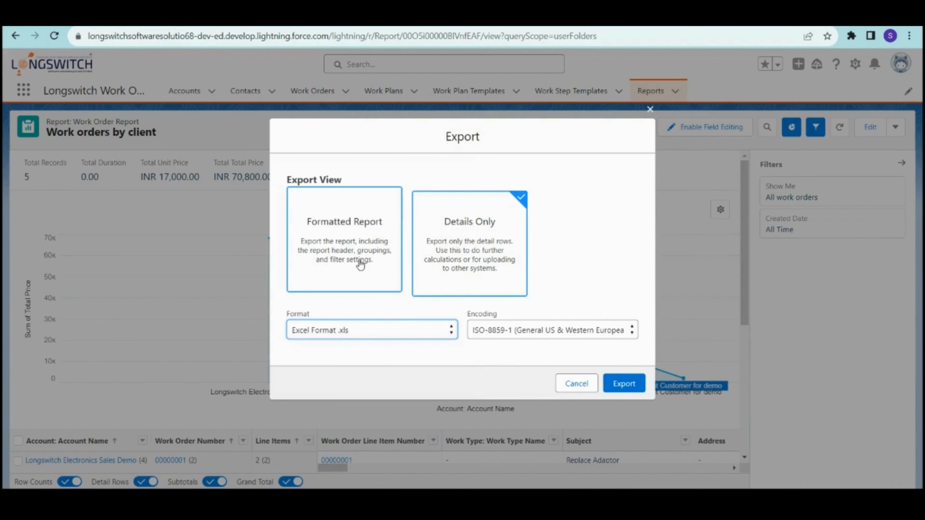
left_click(442, 270)
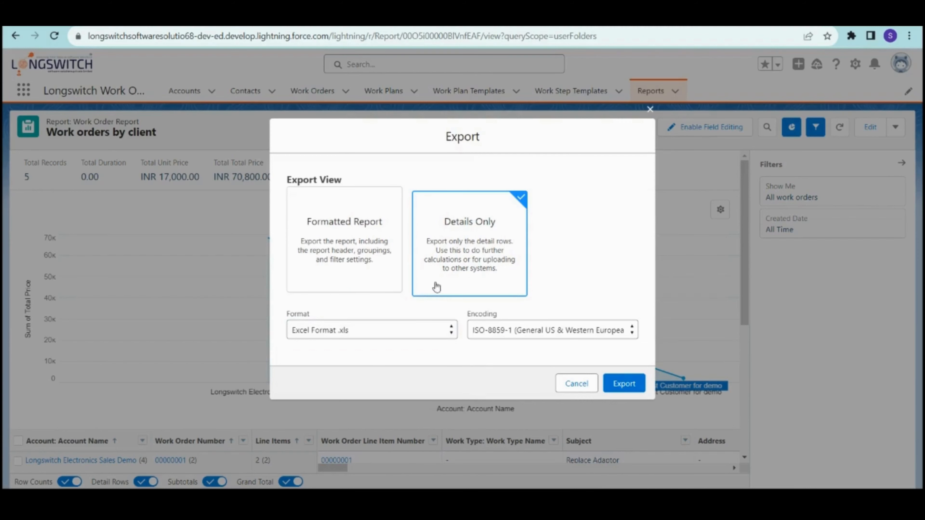
left_click(374, 276)
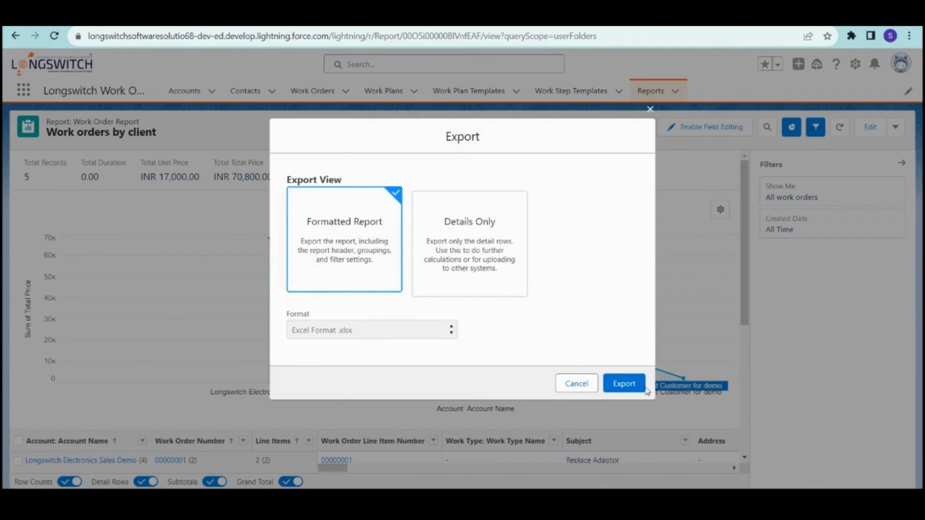
left_click(636, 385)
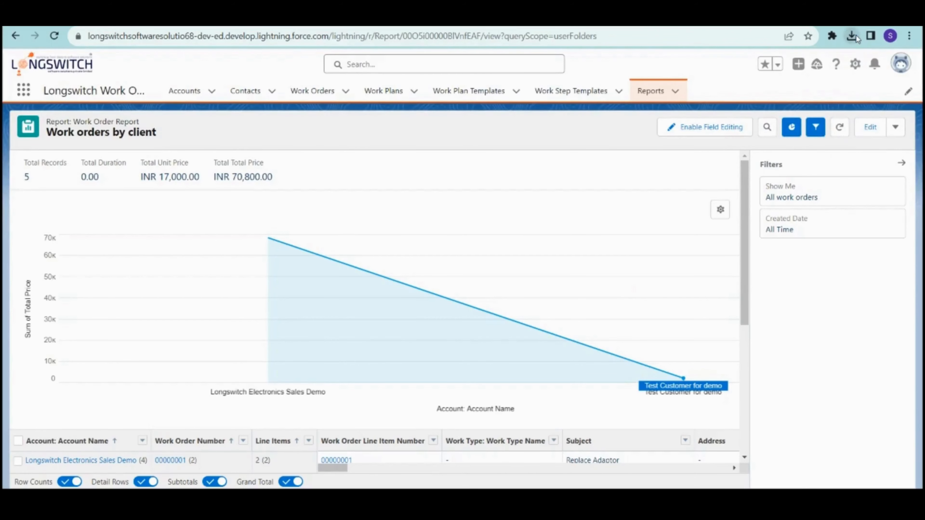
left_click(852, 35)
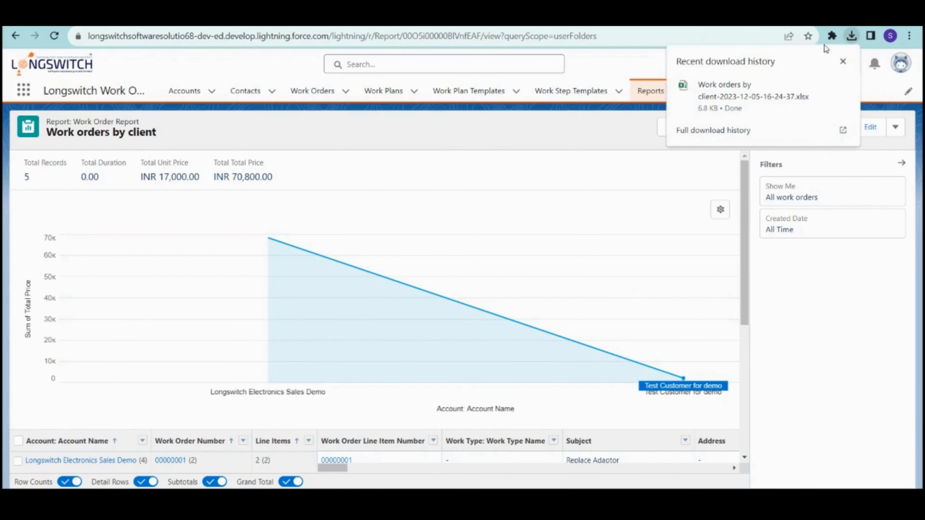
left_click(753, 104)
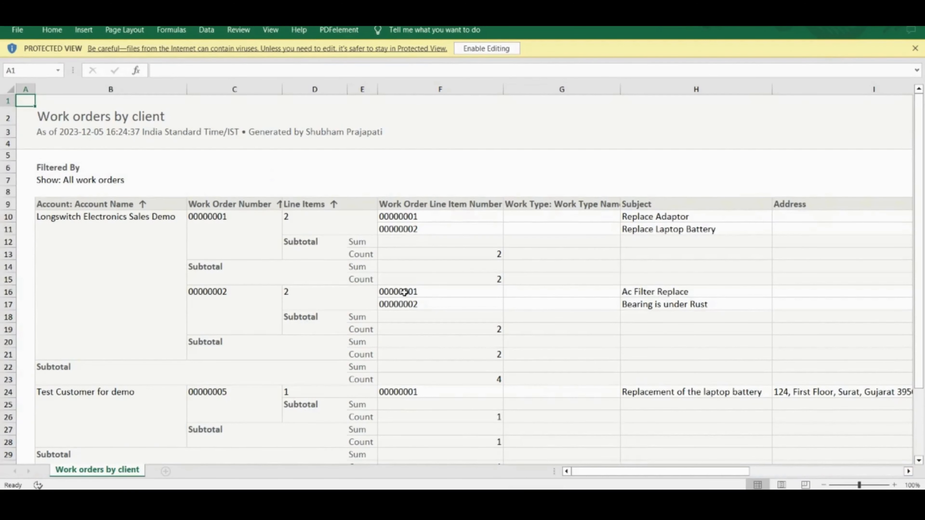
- Scroll the exported workbook down to the Total count of 5 and back up
scroll(404, 294, "down", 1)
scroll(394, 301, "down", 3)
scroll(385, 306, "up", 4)
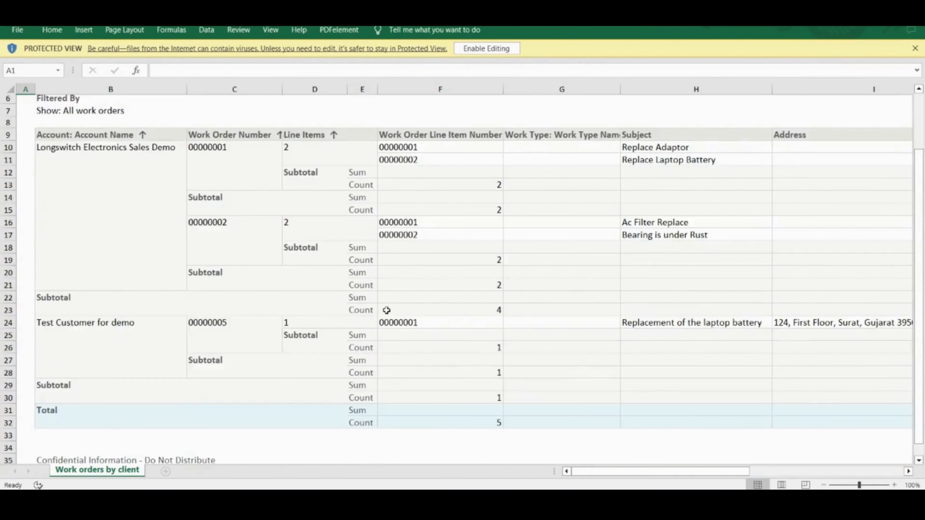